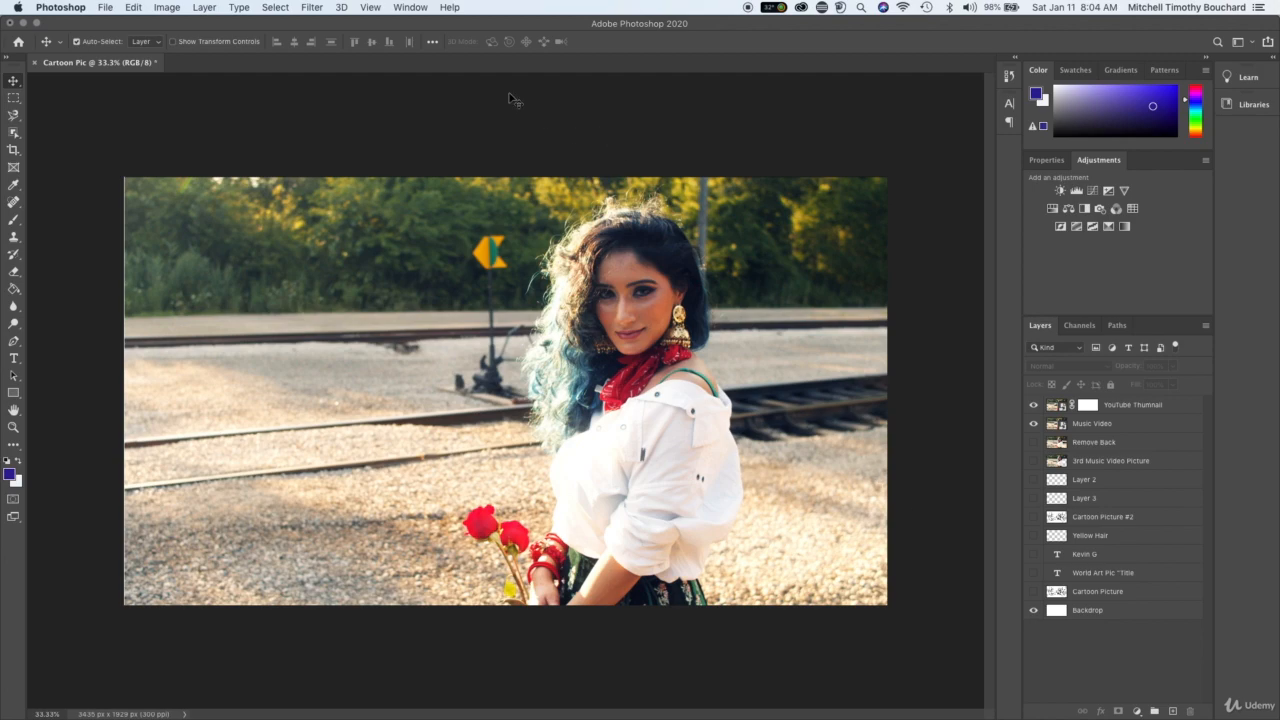
- Switch to Chrome and read the recommended YouTube thumbnail dimensions in the search results
key("ctrl+Right")
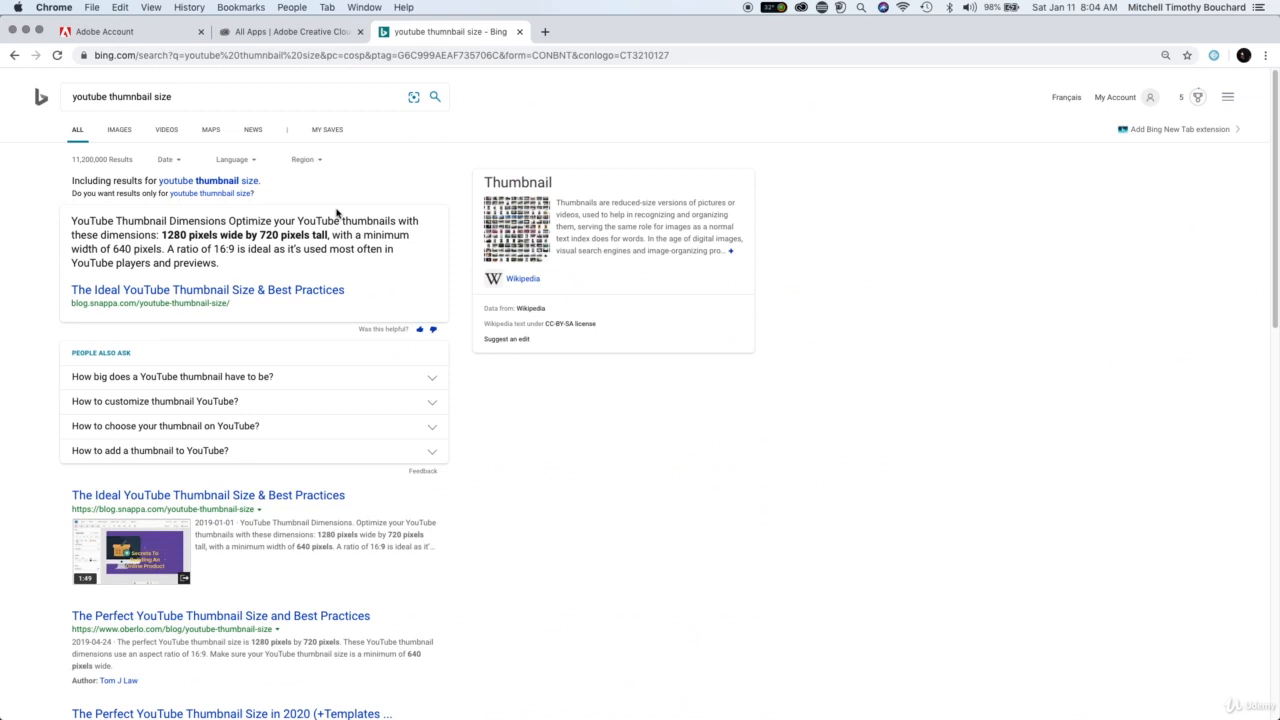
scroll(337, 213, "up", 5)
scroll(337, 213, "left", 2)
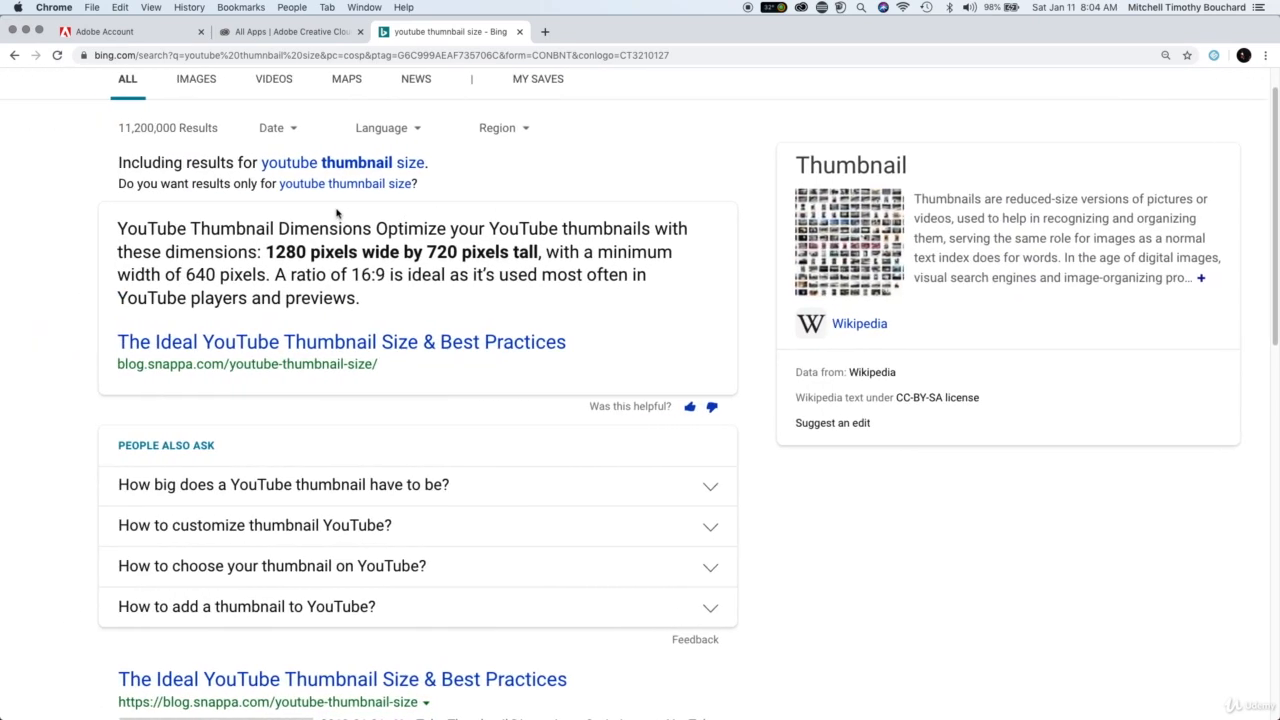
scroll(337, 213, "down", 1)
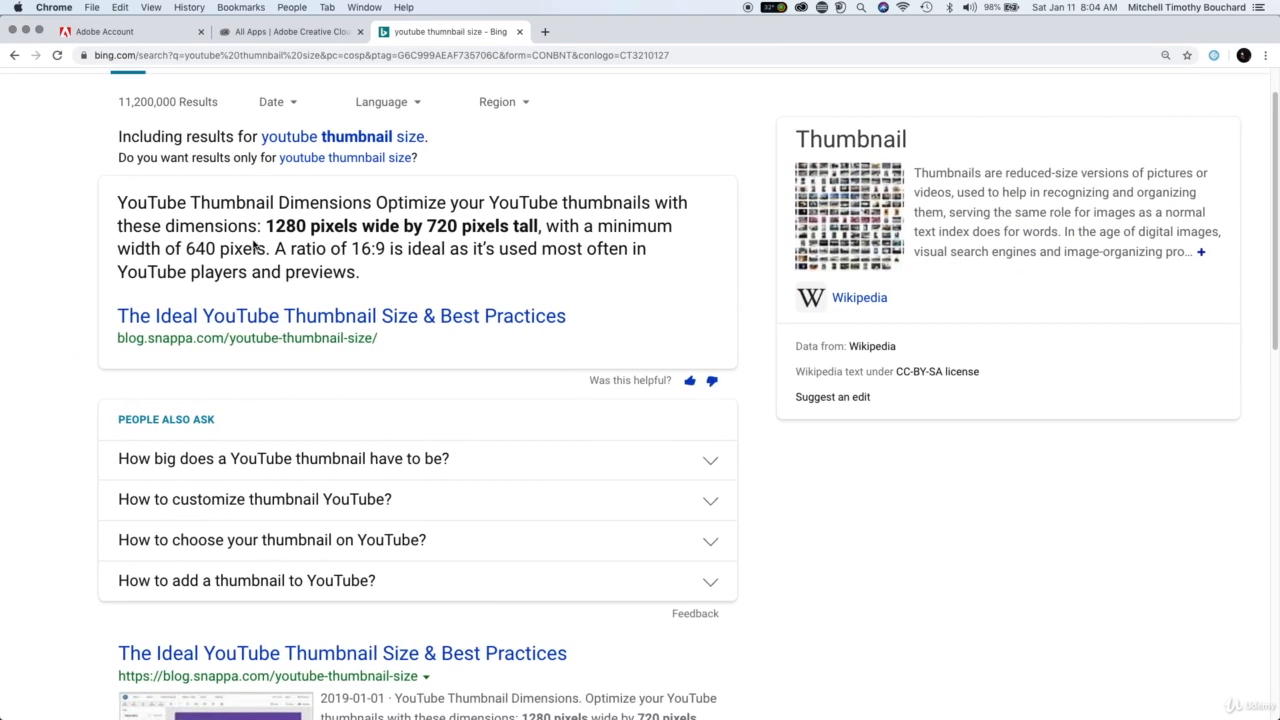
left_click_drag(265, 226, 529, 235)
scroll(529, 236, "up", 3)
left_click(532, 236)
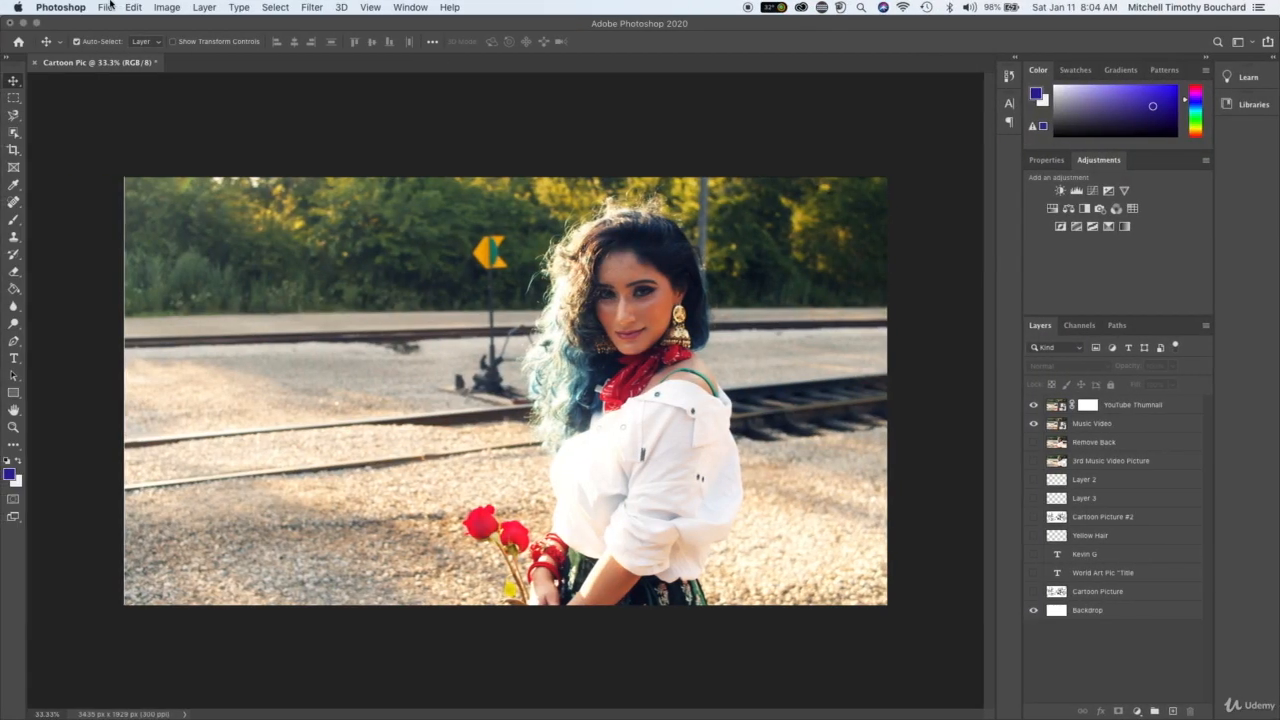
- Switch to Photoshop and create a new document from the YouTube Thumnail preset at 1280 x 720 pixels and 300 pixels/inch
left_click(108, 7)
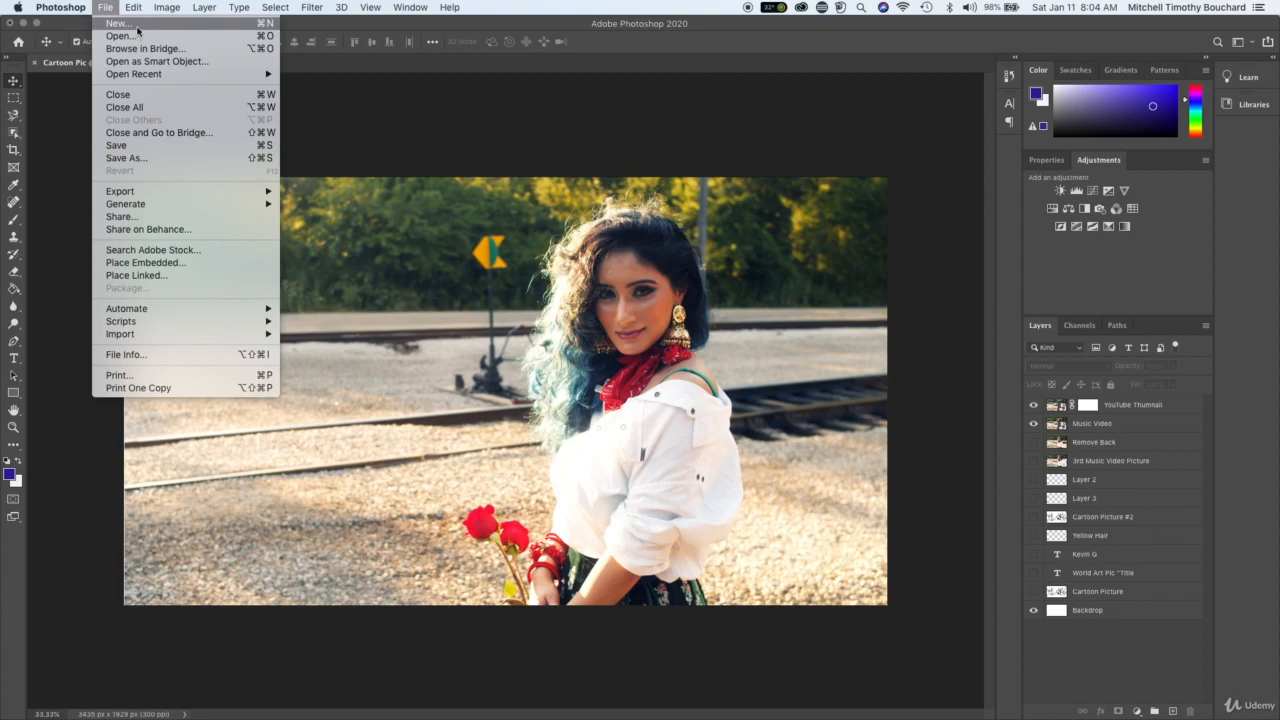
left_click(137, 28)
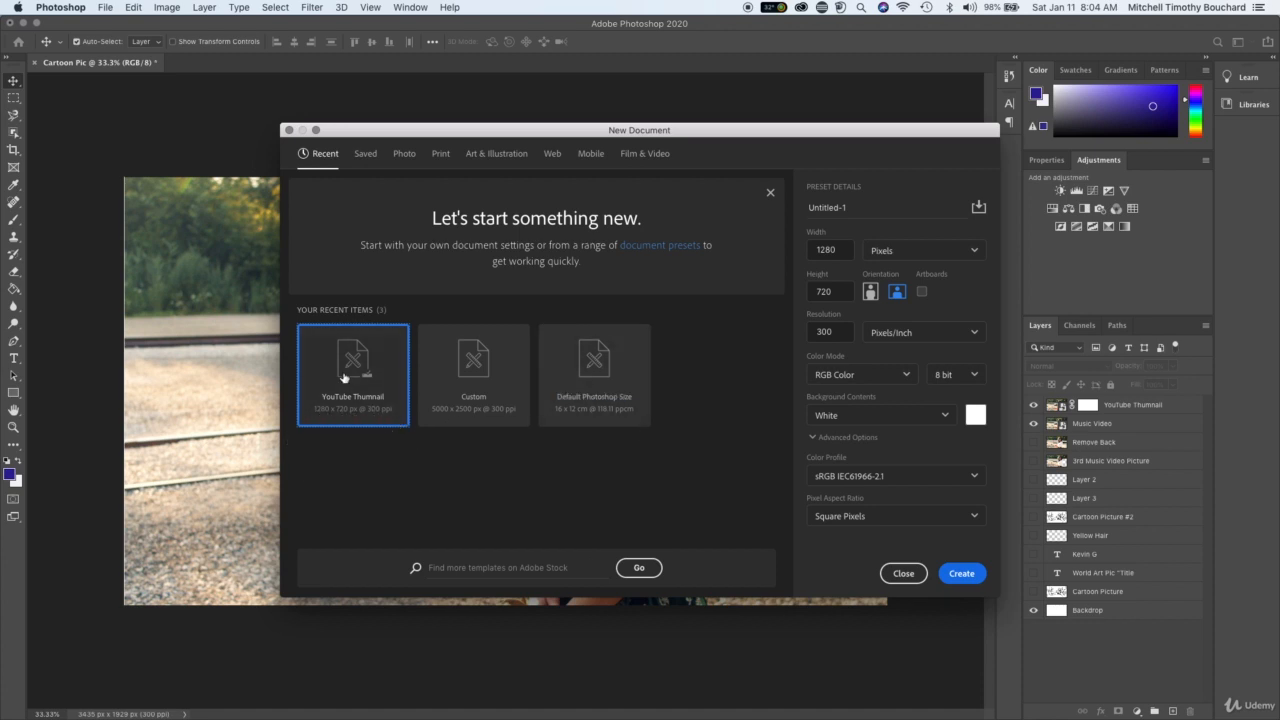
left_click(867, 207)
left_click(846, 251)
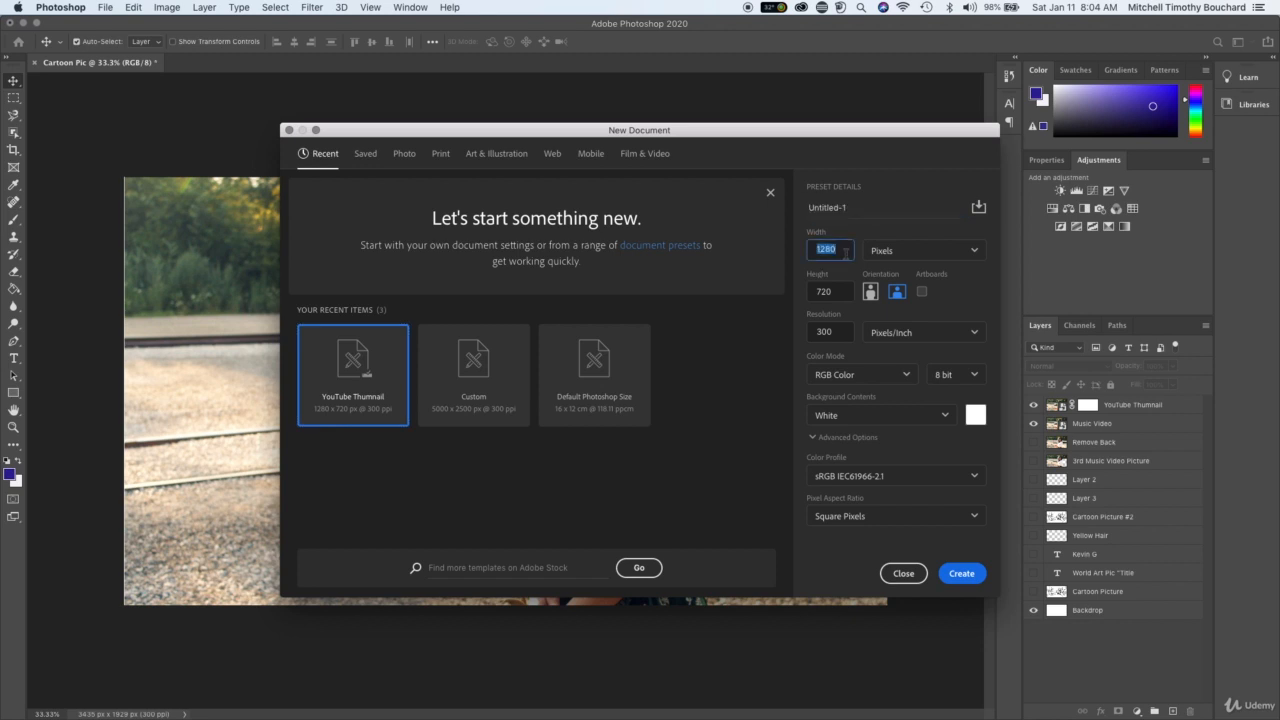
type("12")
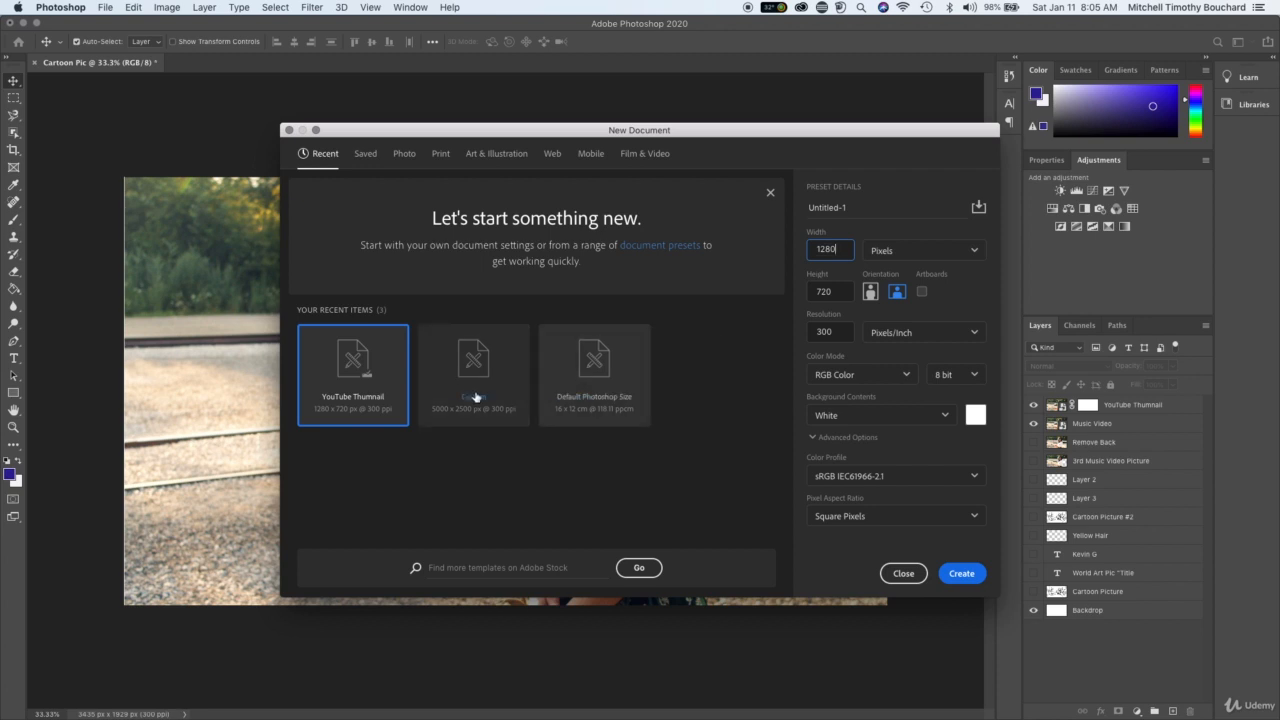
left_click(962, 575)
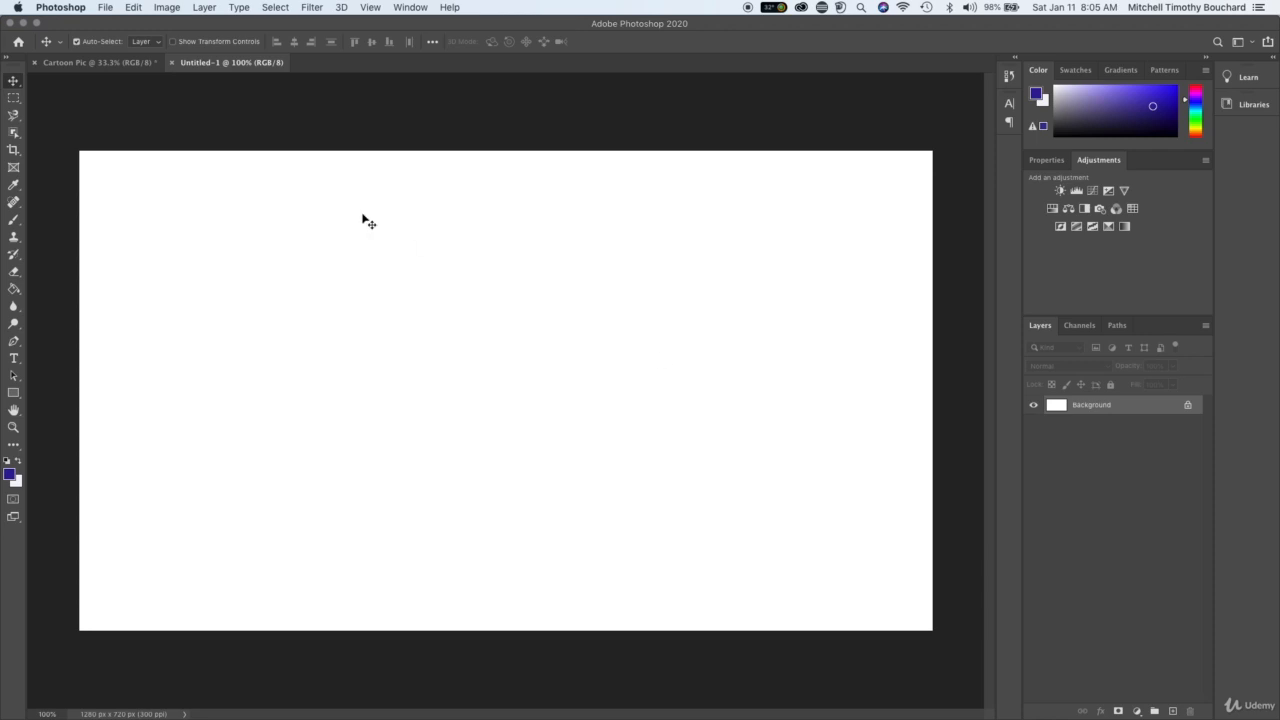
- Open the photo DSC_6762.JPG from the Desktop
left_click(106, 6)
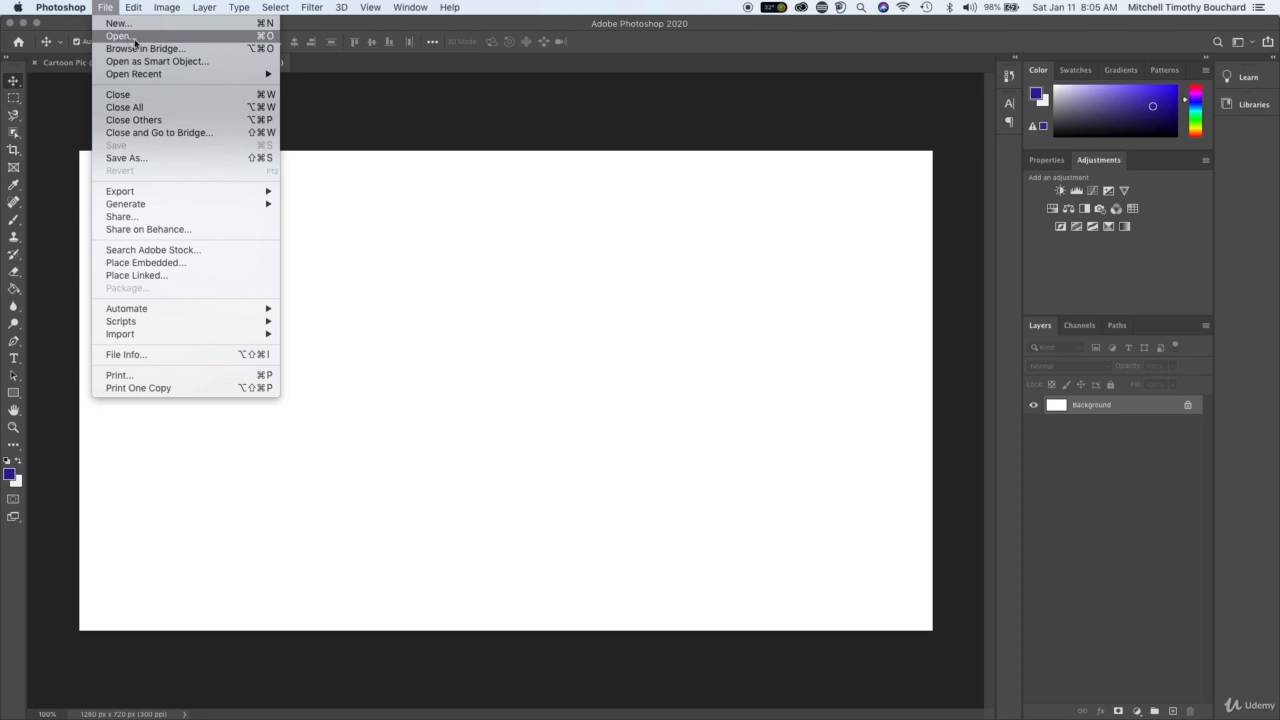
left_click(353, 111)
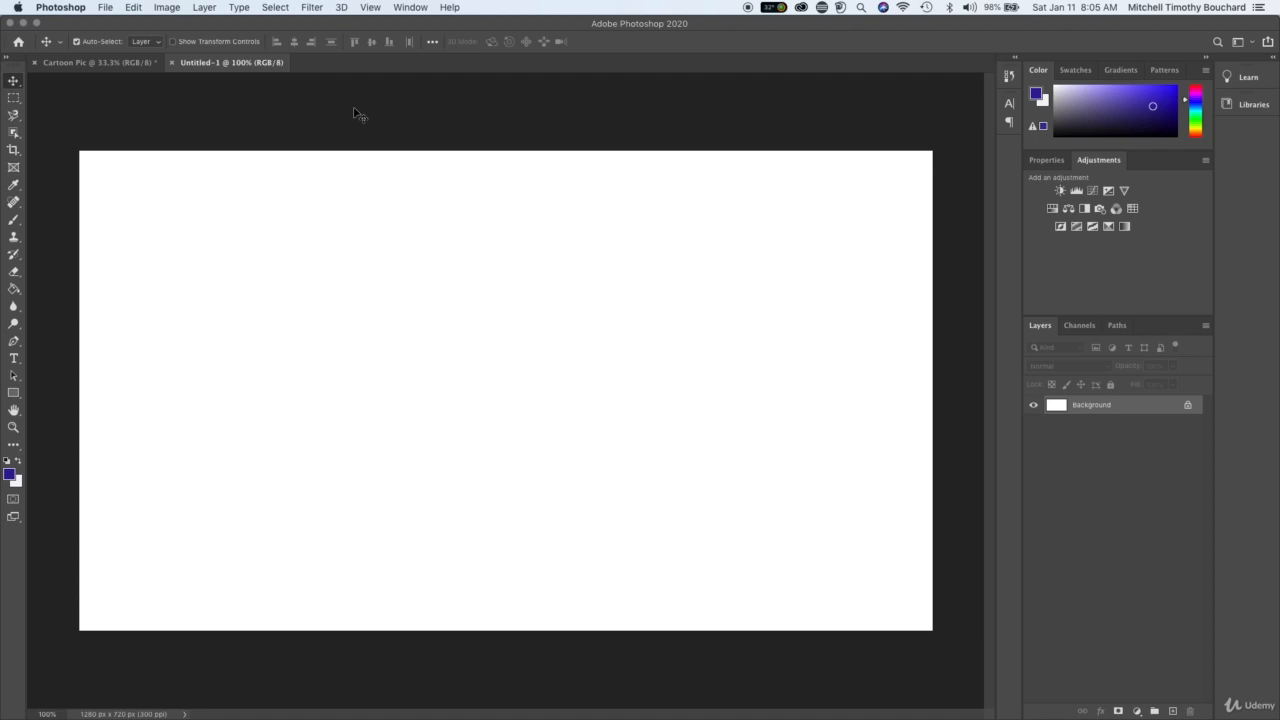
left_click(108, 7)
left_click(114, 36)
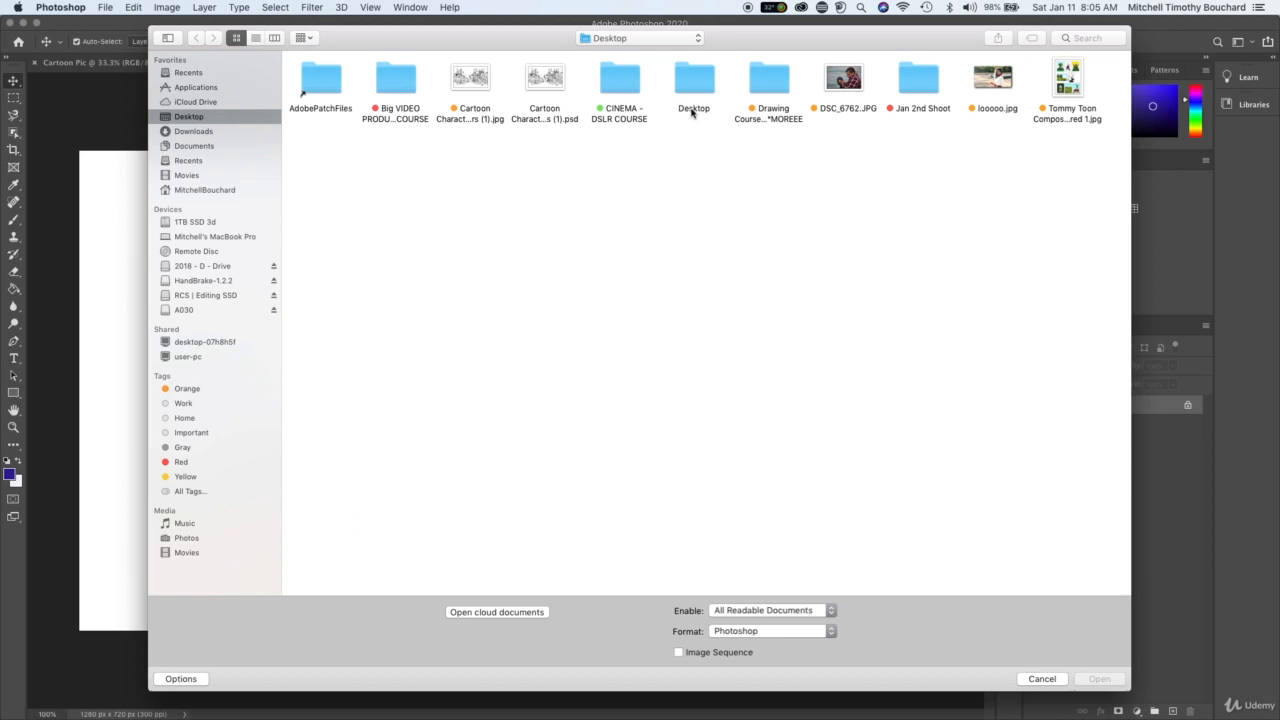
left_click(846, 80)
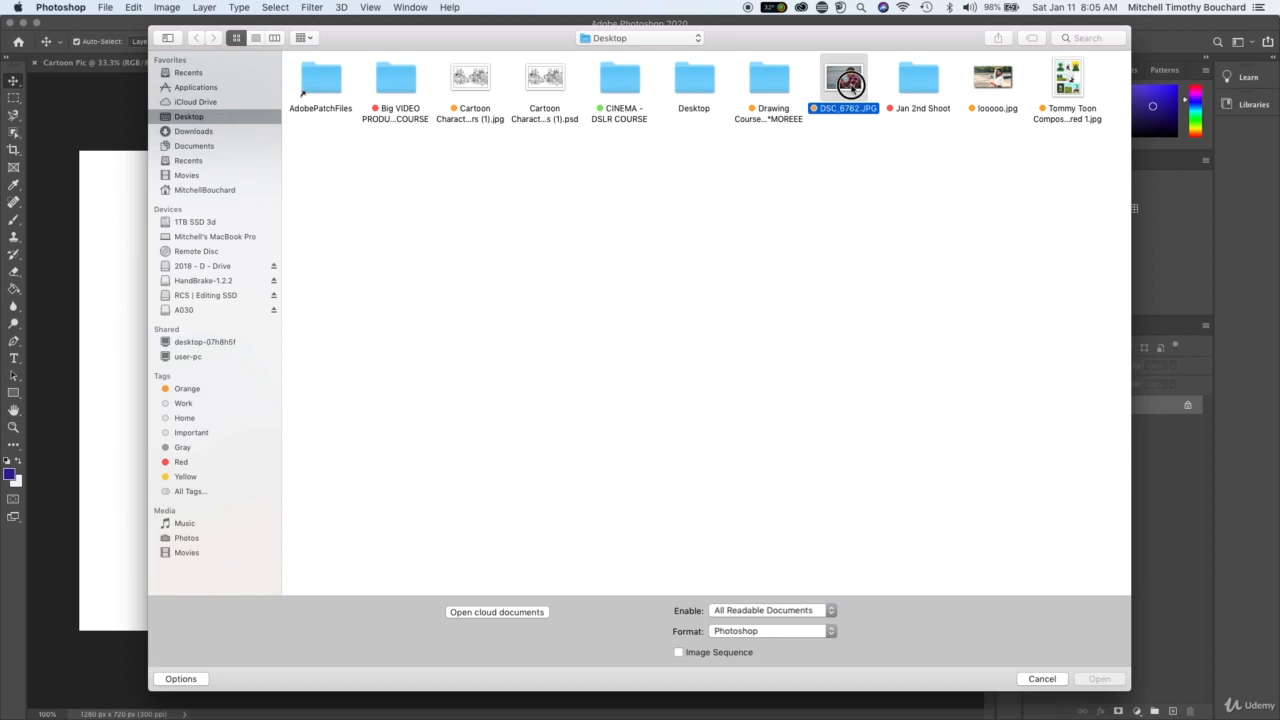
left_click(1100, 679)
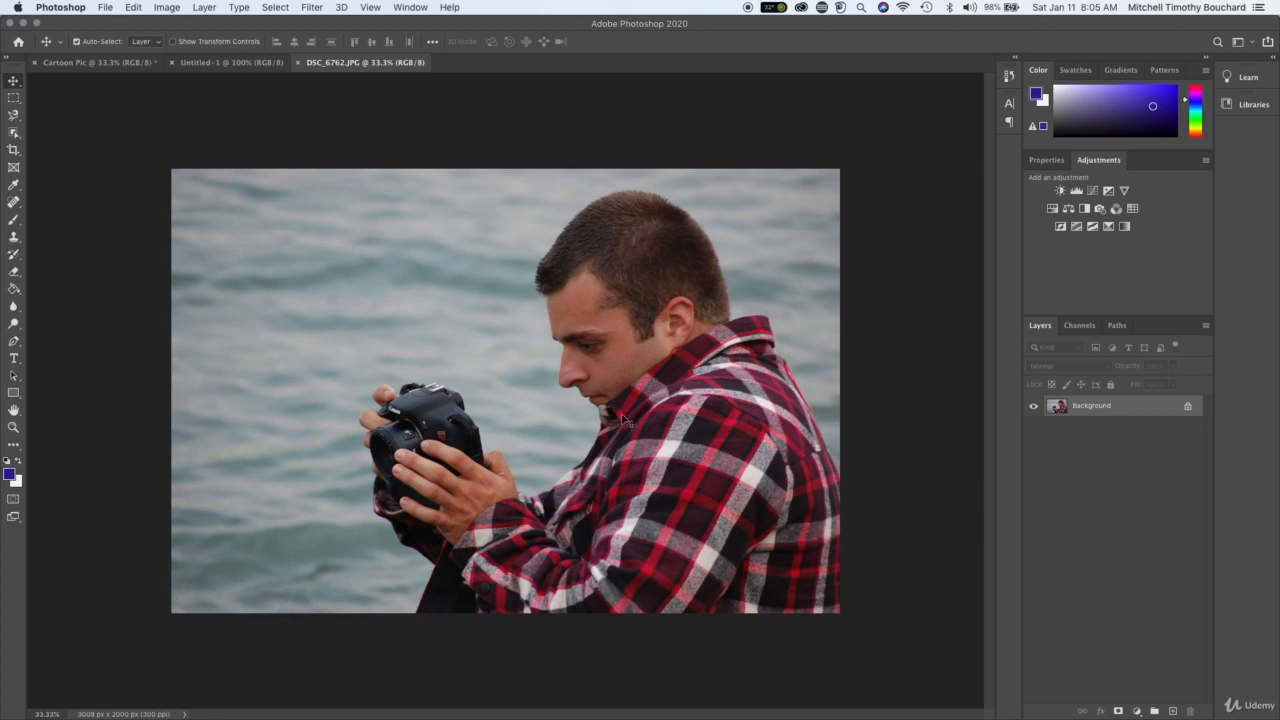
- Convert the photo's locked Background into an editable layer named Camera Hacks
key("super+plus")
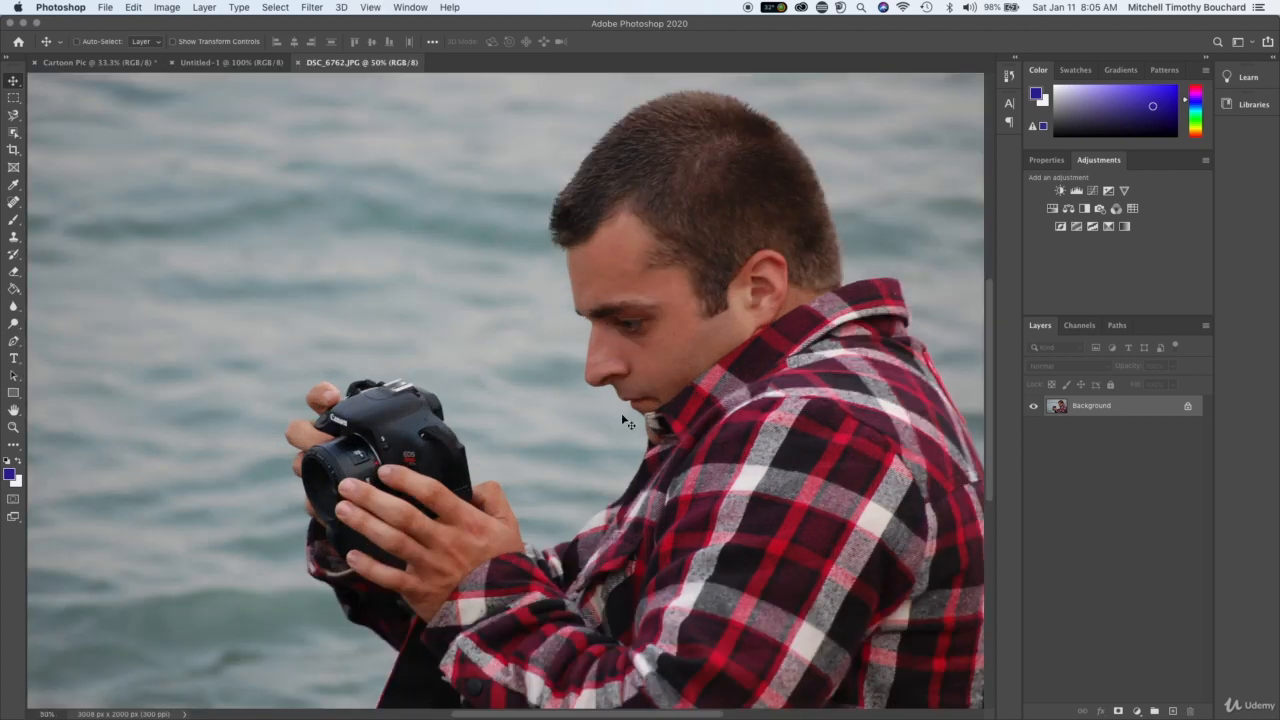
key("super+minus")
key("super+plus")
key("super+minus")
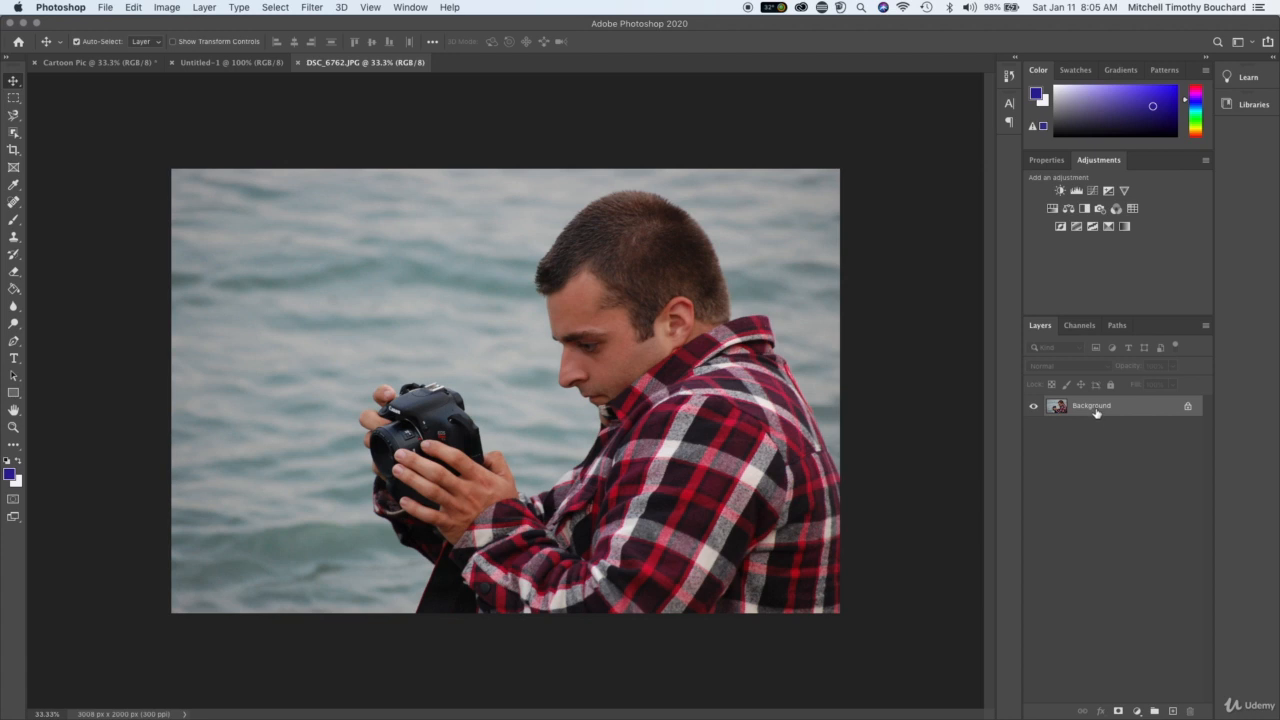
double_click(1160, 412)
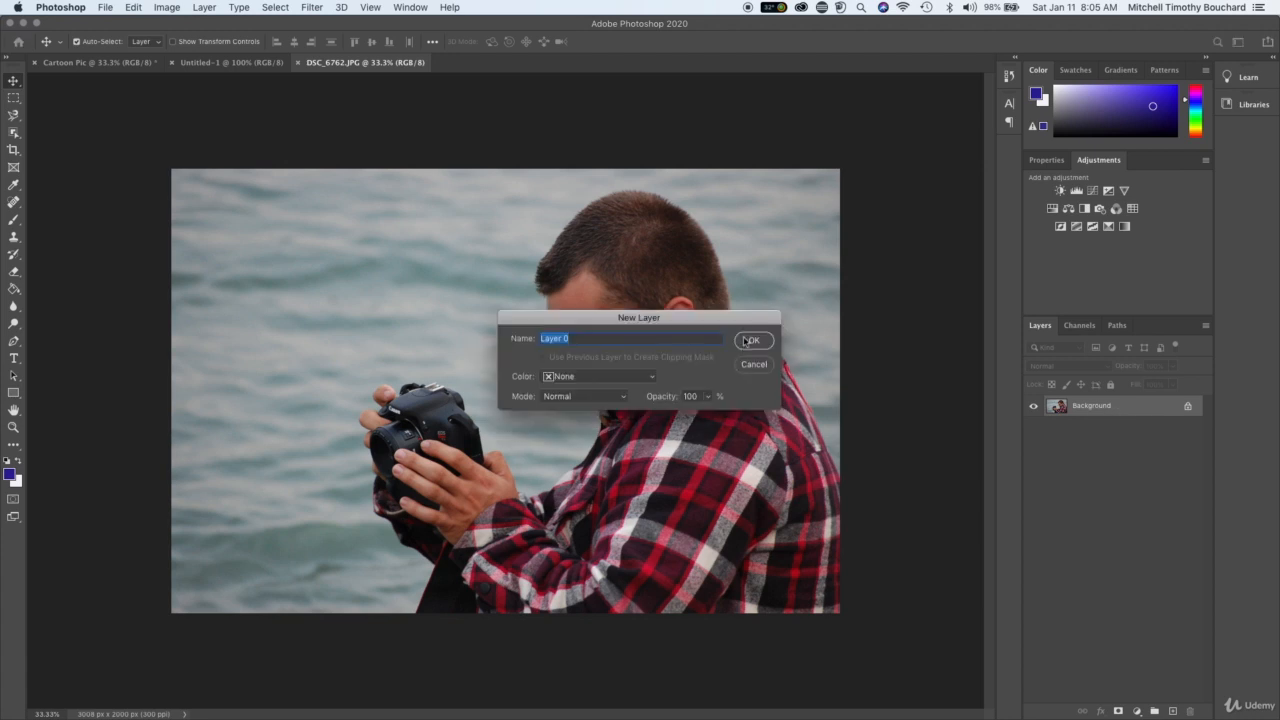
type("Camera Hacks")
key("Return")
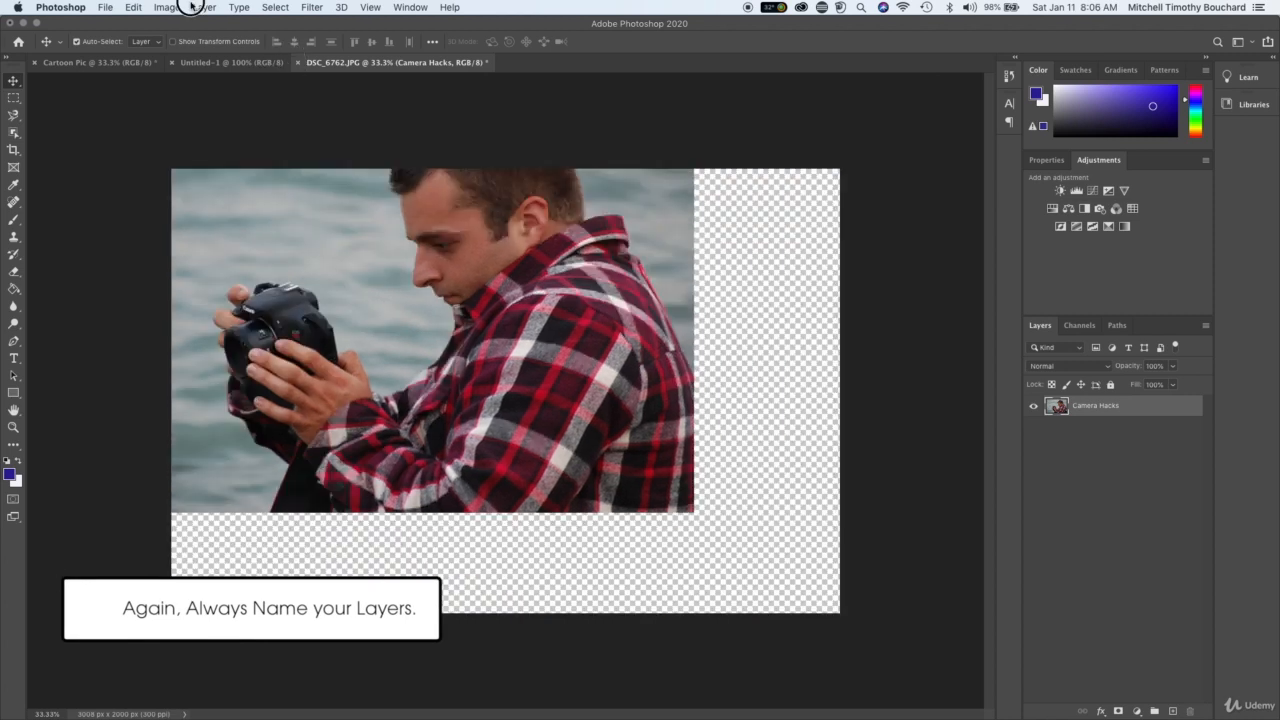
- Copy the Camera Hacks layer from the photo document into the Untitled-1 thumbnail document
left_click(220, 63)
left_click_drag(112, 67, 386, 263)
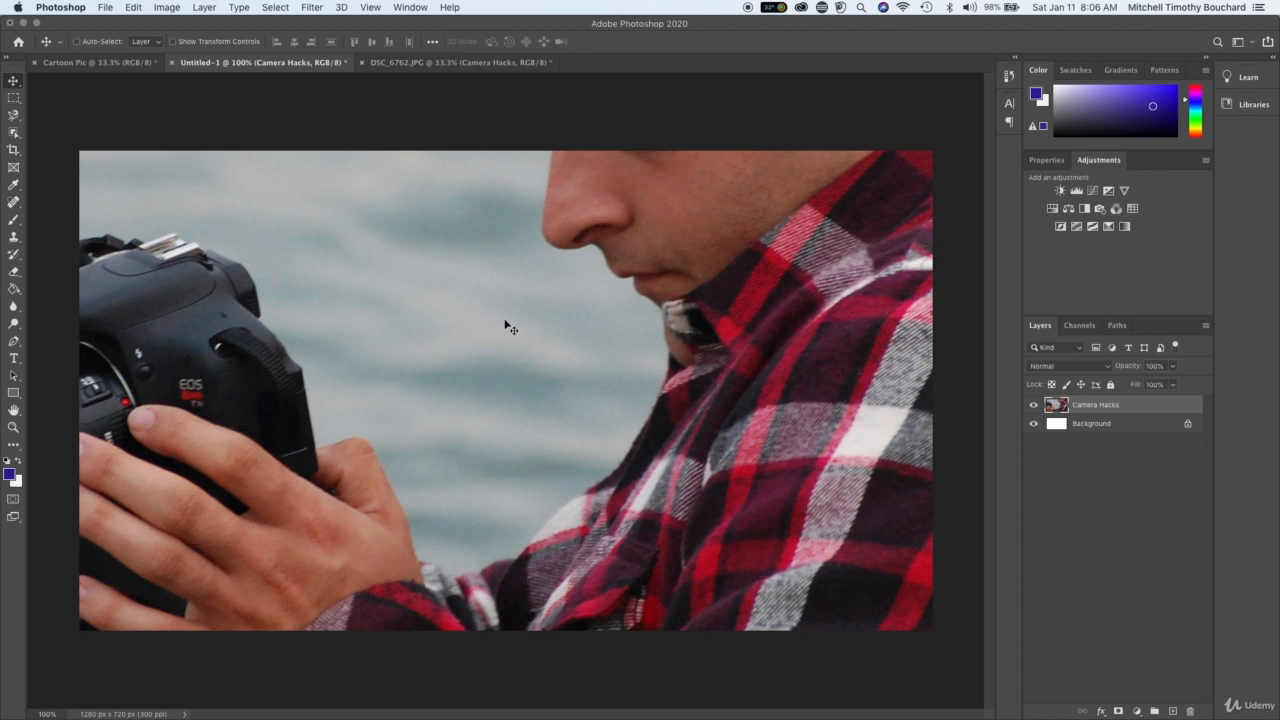
key("super+minus")
key("super+minus")
- Scale the Camera Hacks layer down proportionally to about 38% and centre it on the thumbnail canvas
key("super+t")
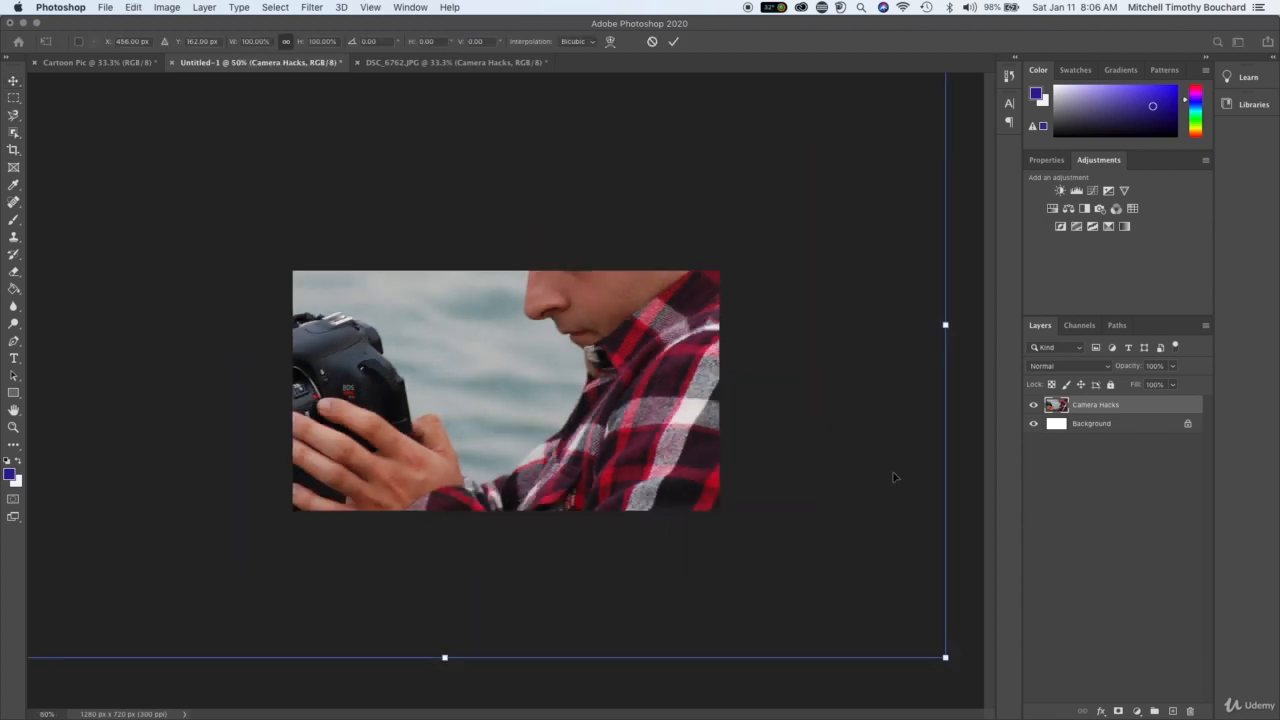
left_click_drag(947, 652, 374, 220)
left_click_drag(285, 165, 646, 425)
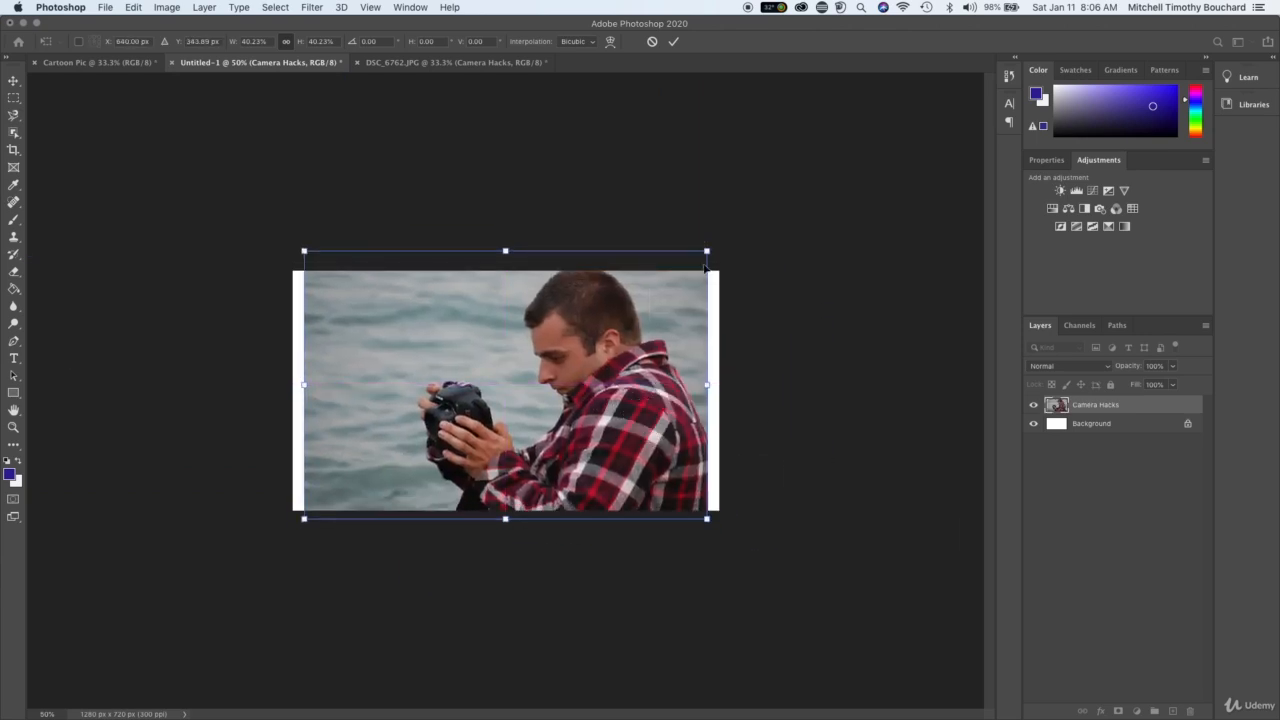
mouse_move(702, 246)
left_mouse_down()
mouse_move(690, 285)
mouse_move(697, 270)
left_mouse_up()
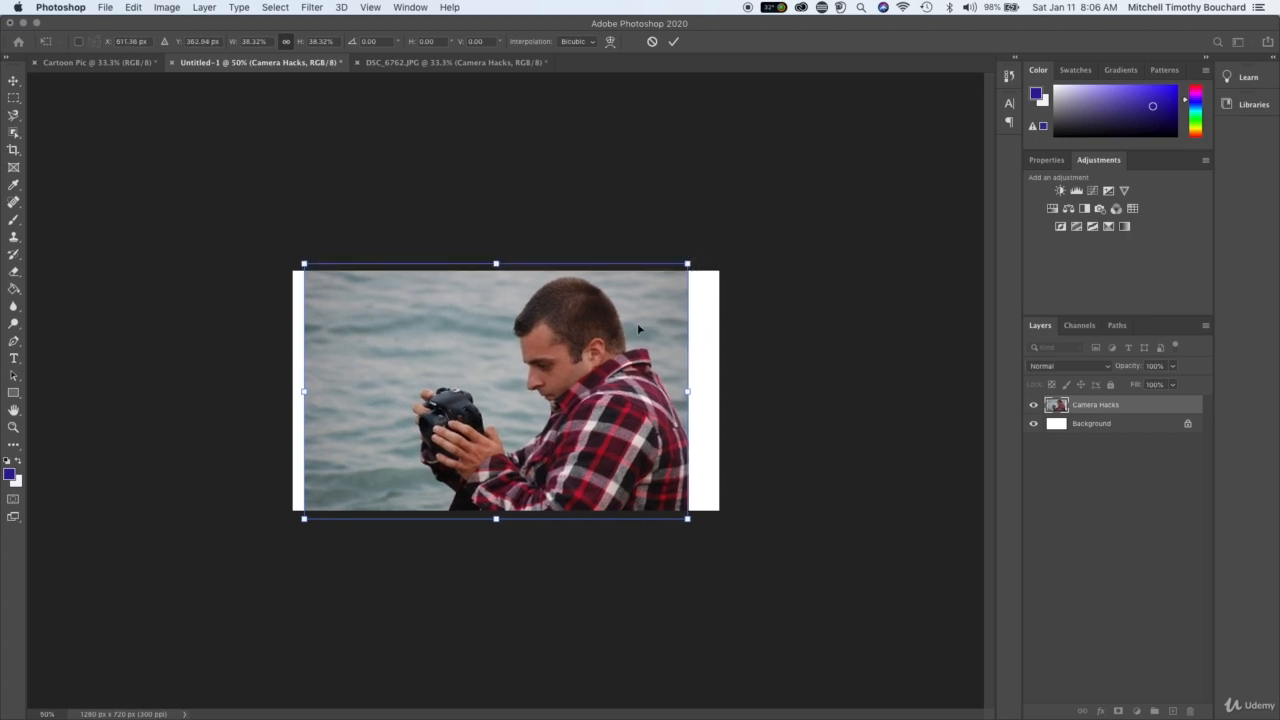
left_click_drag(639, 333, 645, 320)
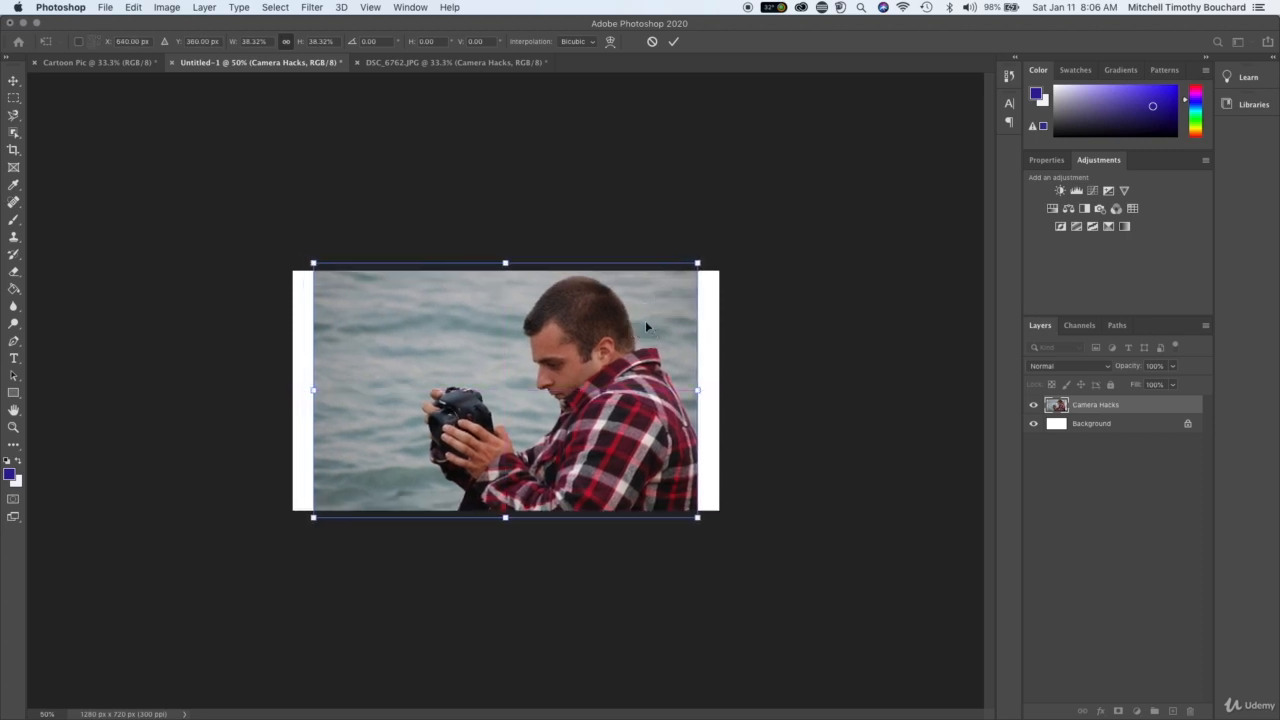
key("Return")
key("super+equal")
key("super+equal")
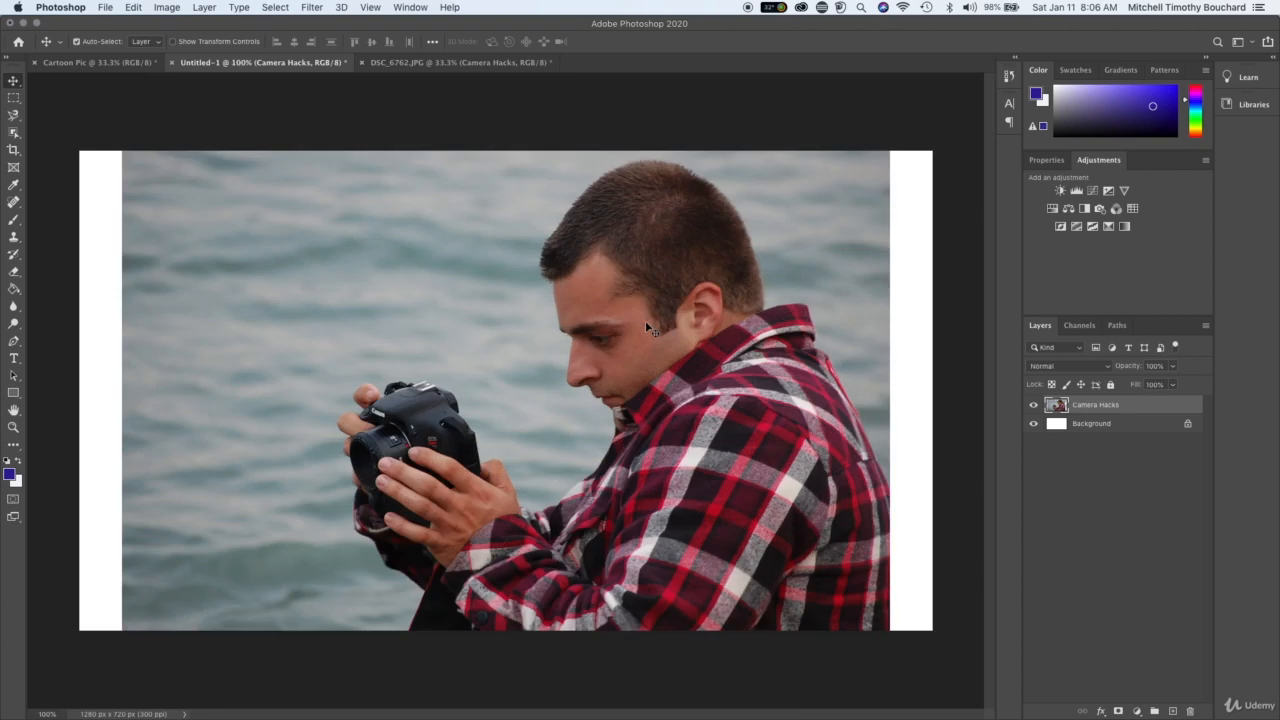
key("super+minus")
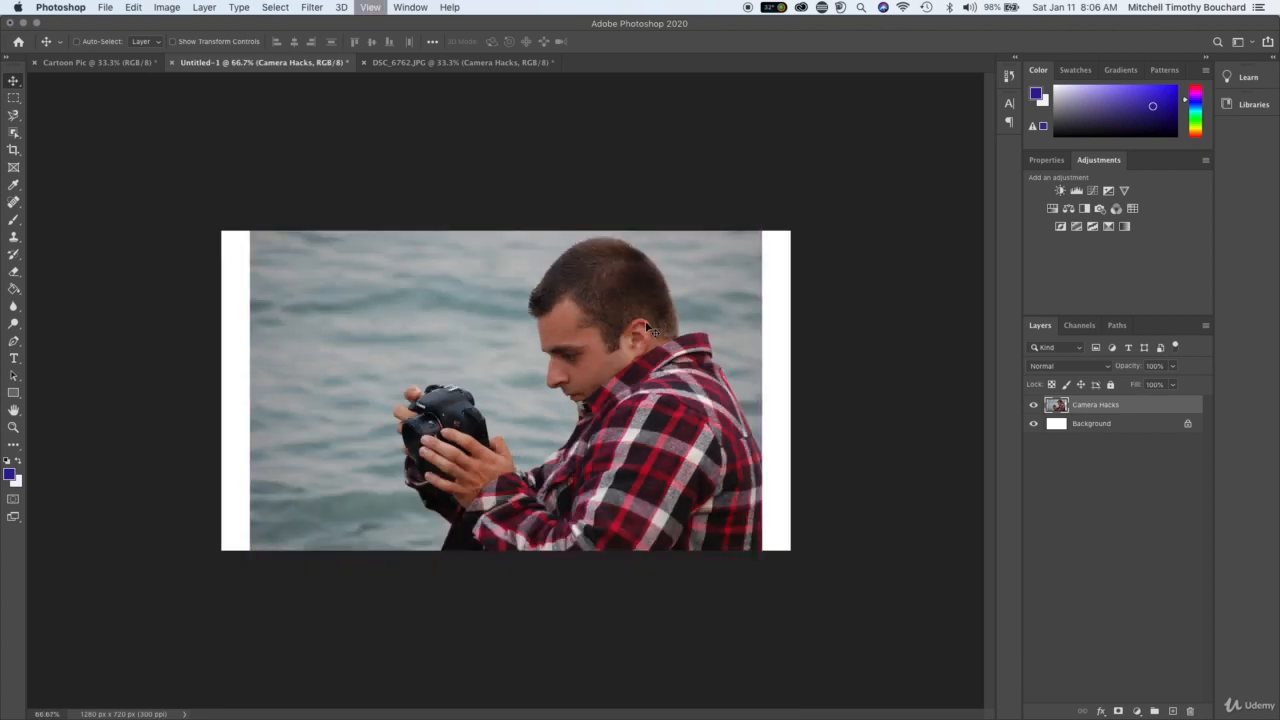
key("super+equal")
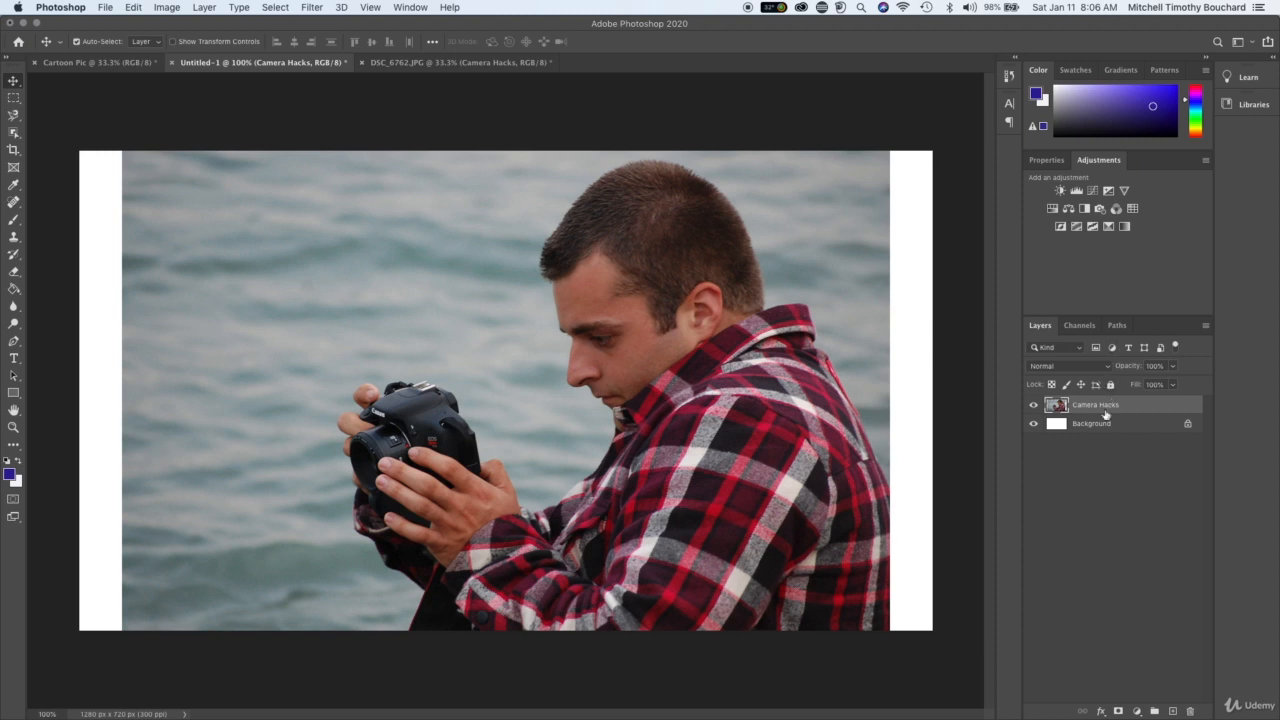
- Add a new layer above the Camera Hacks layer and name it Text
left_click(1176, 711)
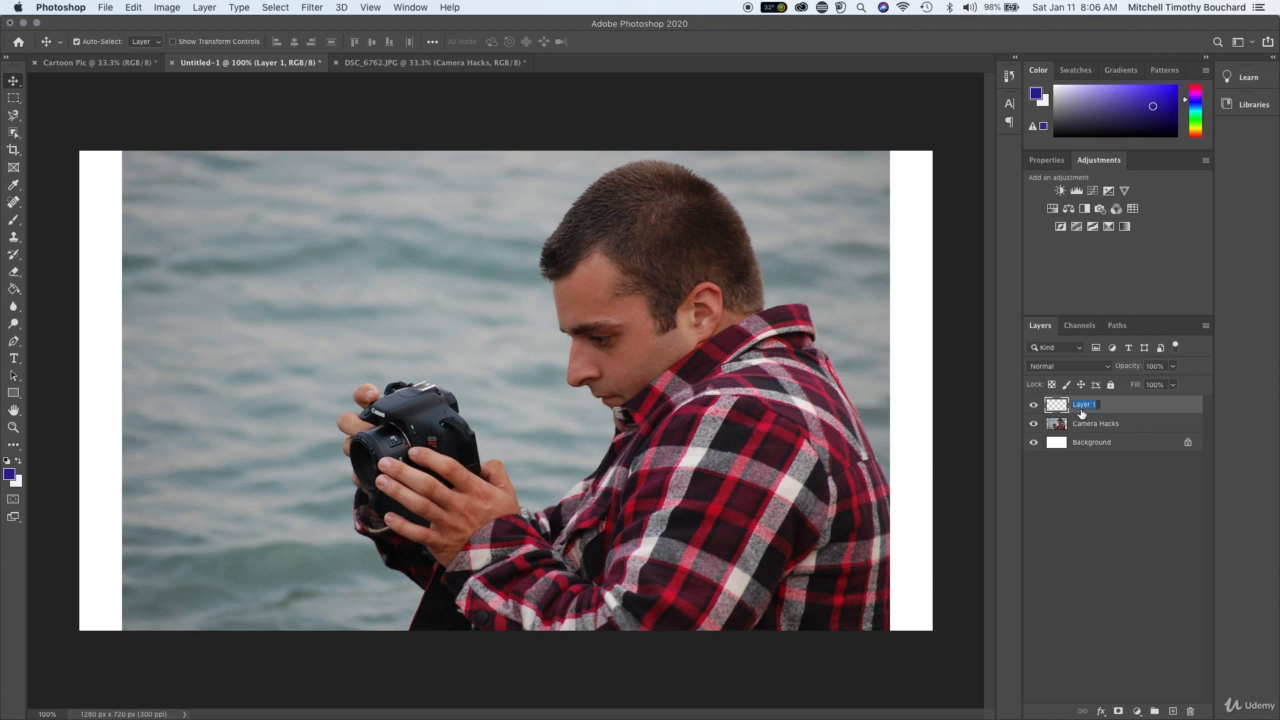
type("Test")
key("Return")
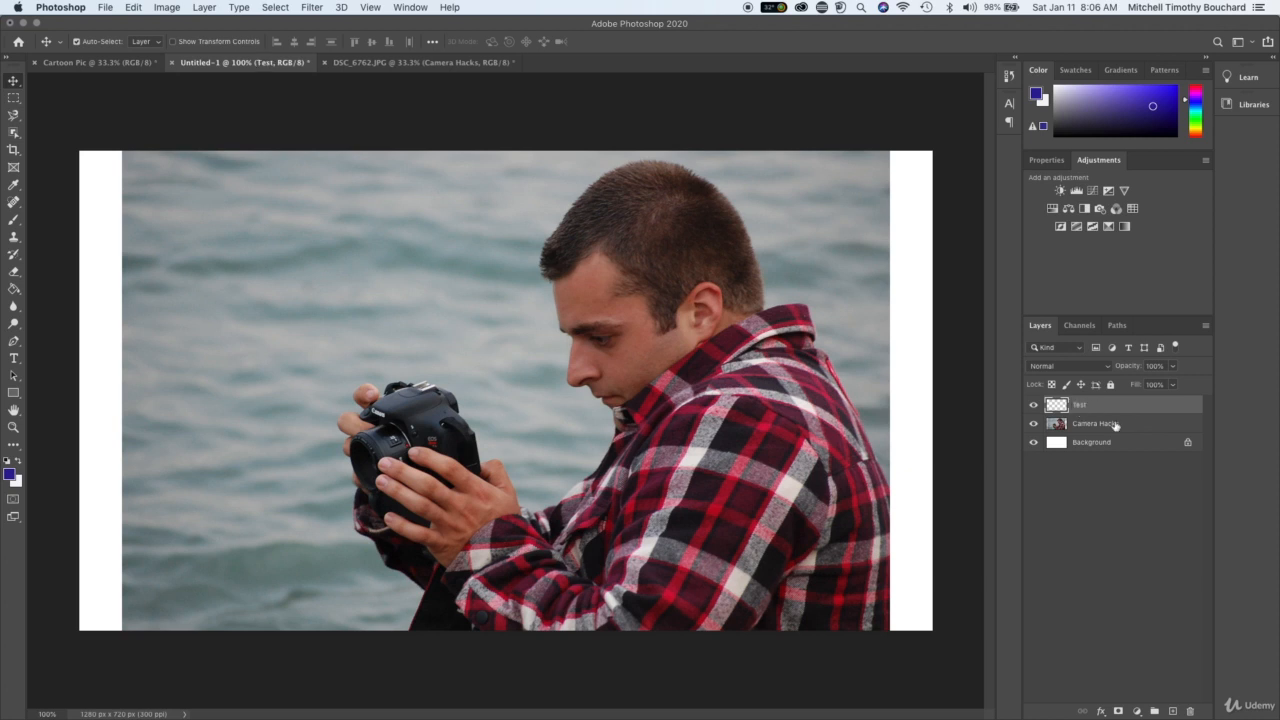
double_click(1084, 405)
type("Te")
left_click(1114, 534)
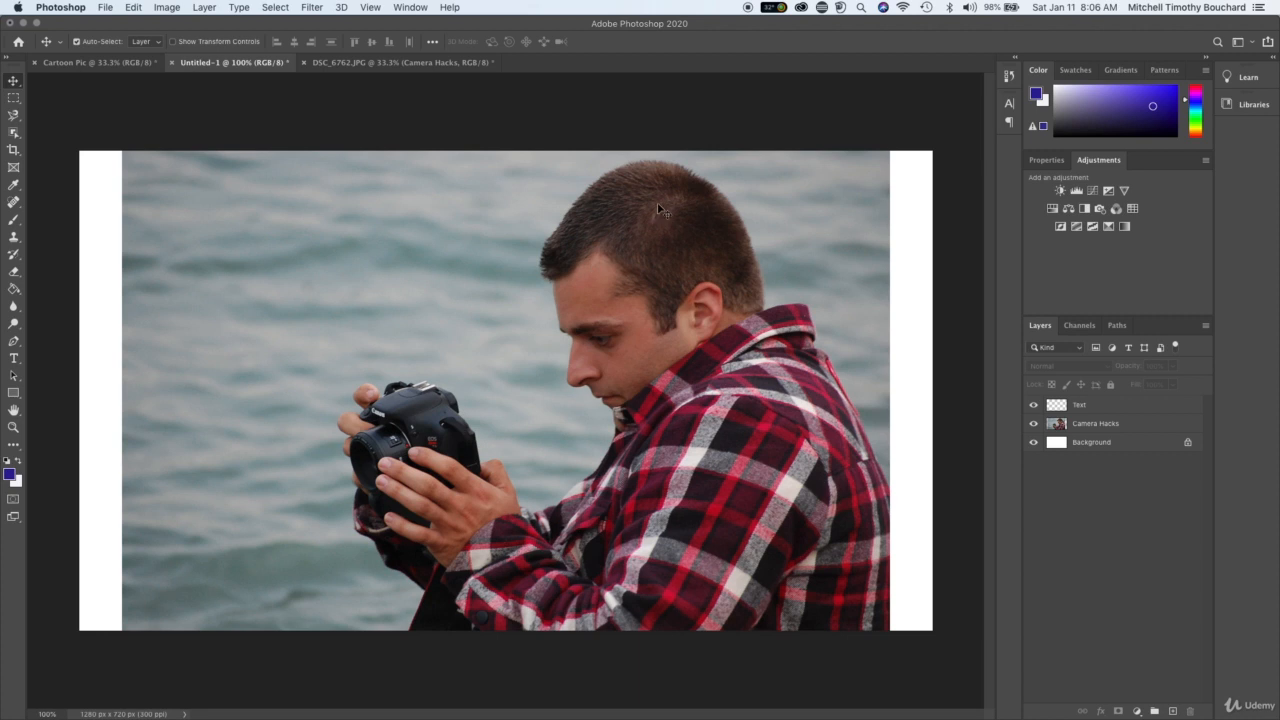
- On the Camera Hacks layer, start a Polygonal Lasso outline up the jacket's lower front edge and the underside of the far sleeve
left_click(1112, 421)
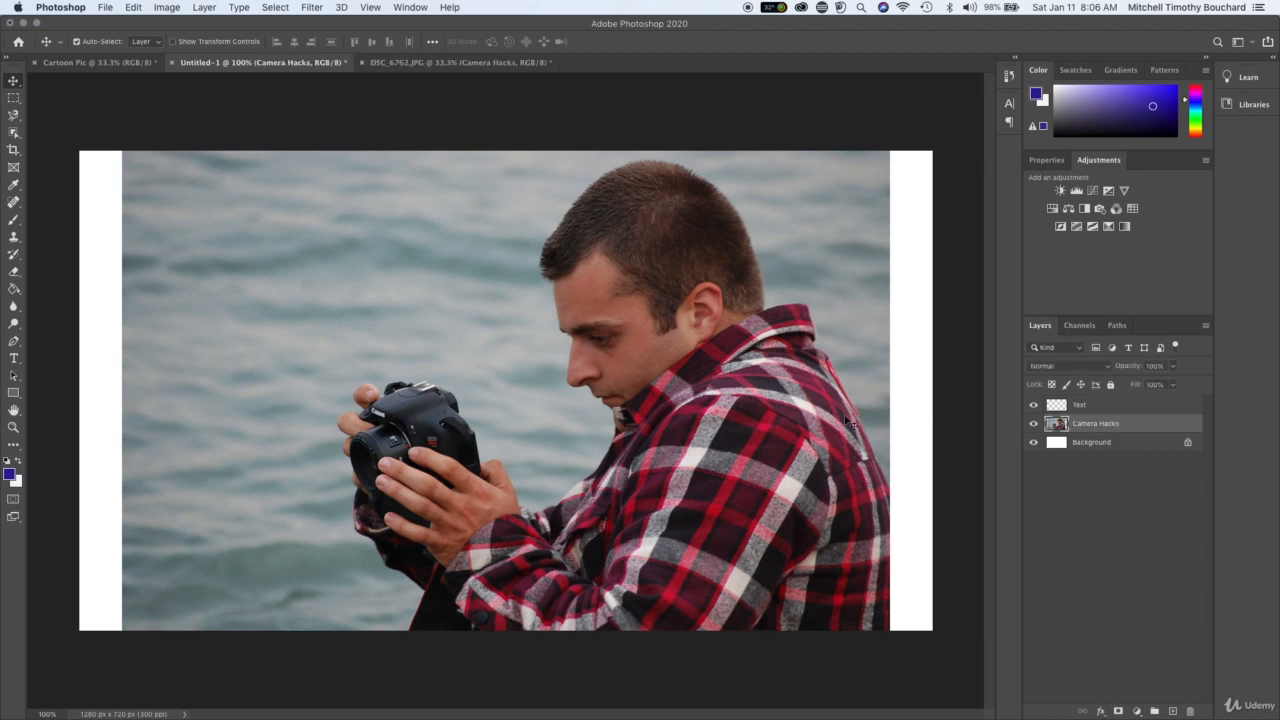
key("super+equal")
scroll(848, 422, "left", 5)
scroll(848, 422, "down", 5)
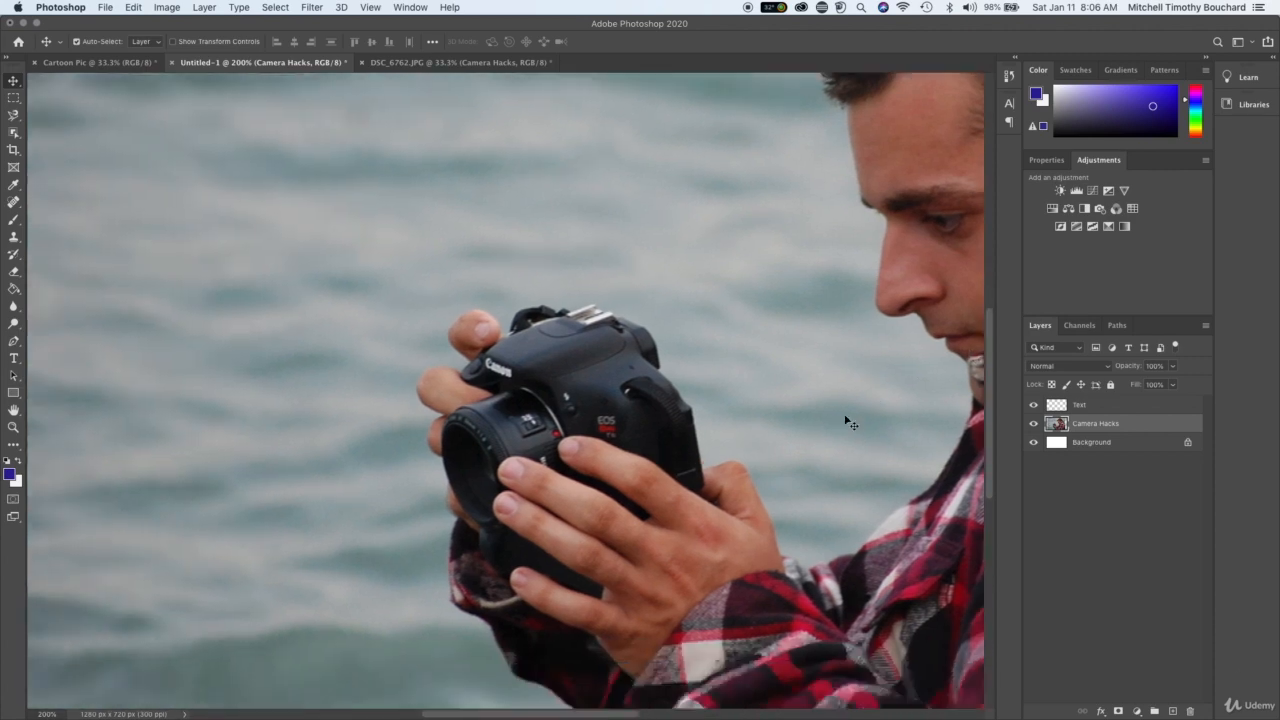
scroll(848, 422, "up", 5)
scroll(848, 422, "right", 4)
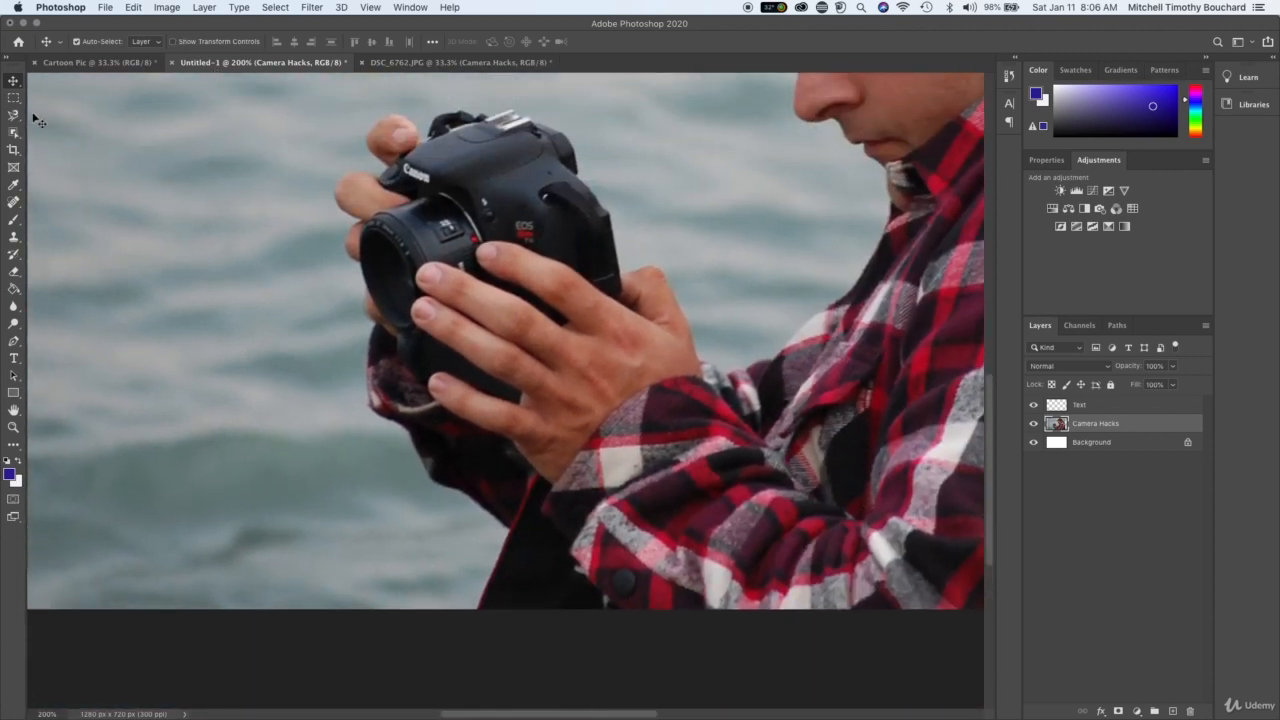
left_click(13, 115)
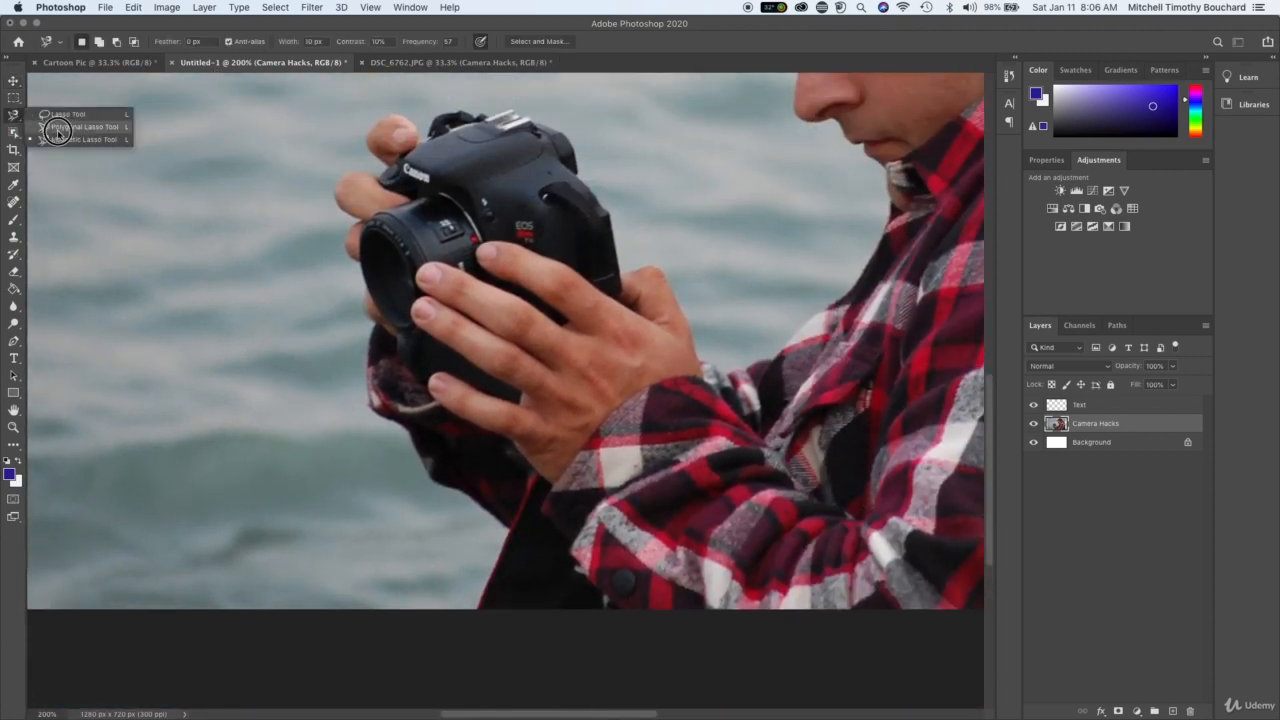
left_click(57, 133)
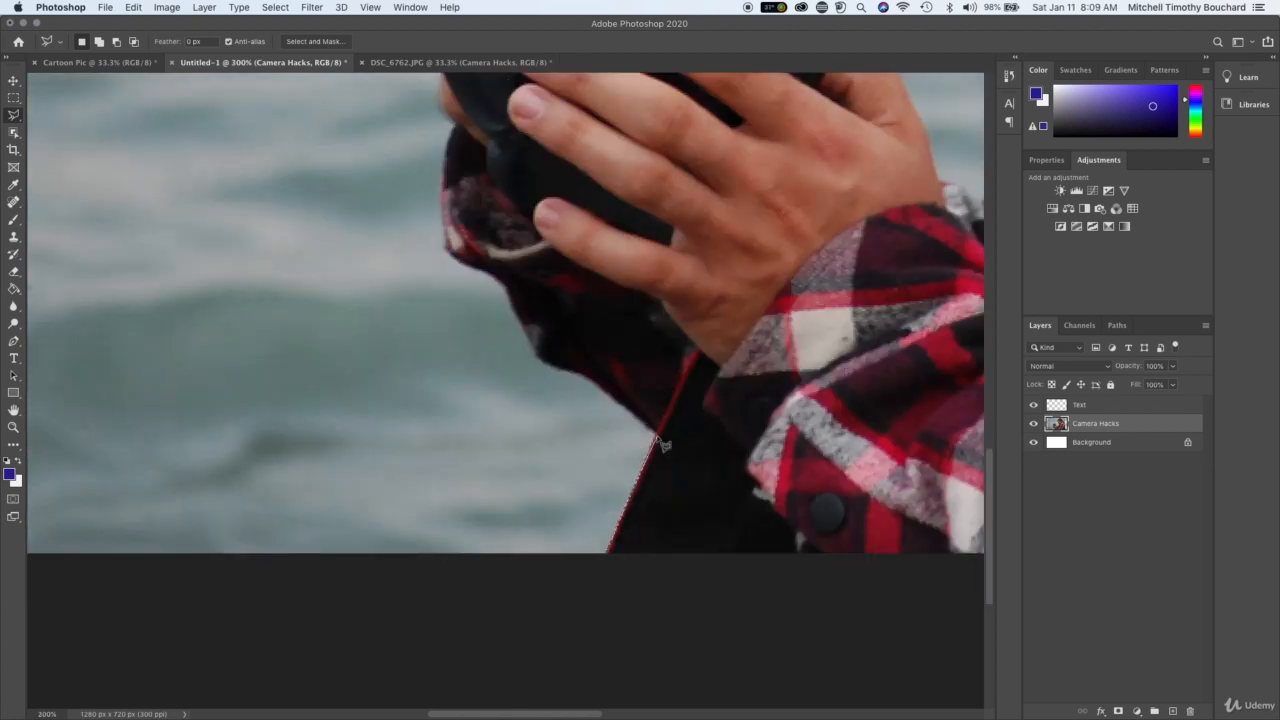
left_click(654, 432)
left_click(592, 382)
left_click(564, 372)
left_click(533, 350)
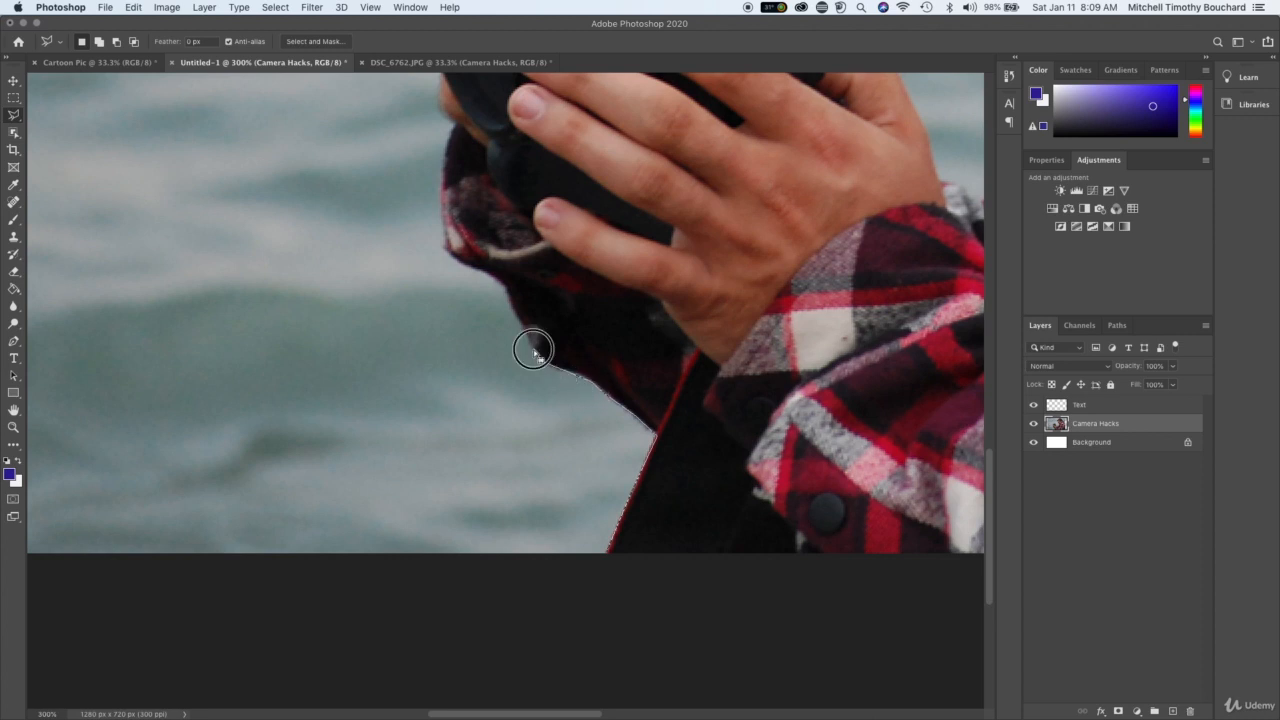
left_click(509, 301)
- Continue the lasso outline around the far sleeve's cuff, past the lens and along the lower fingers holding the camera
scroll(503, 284, "up", 5)
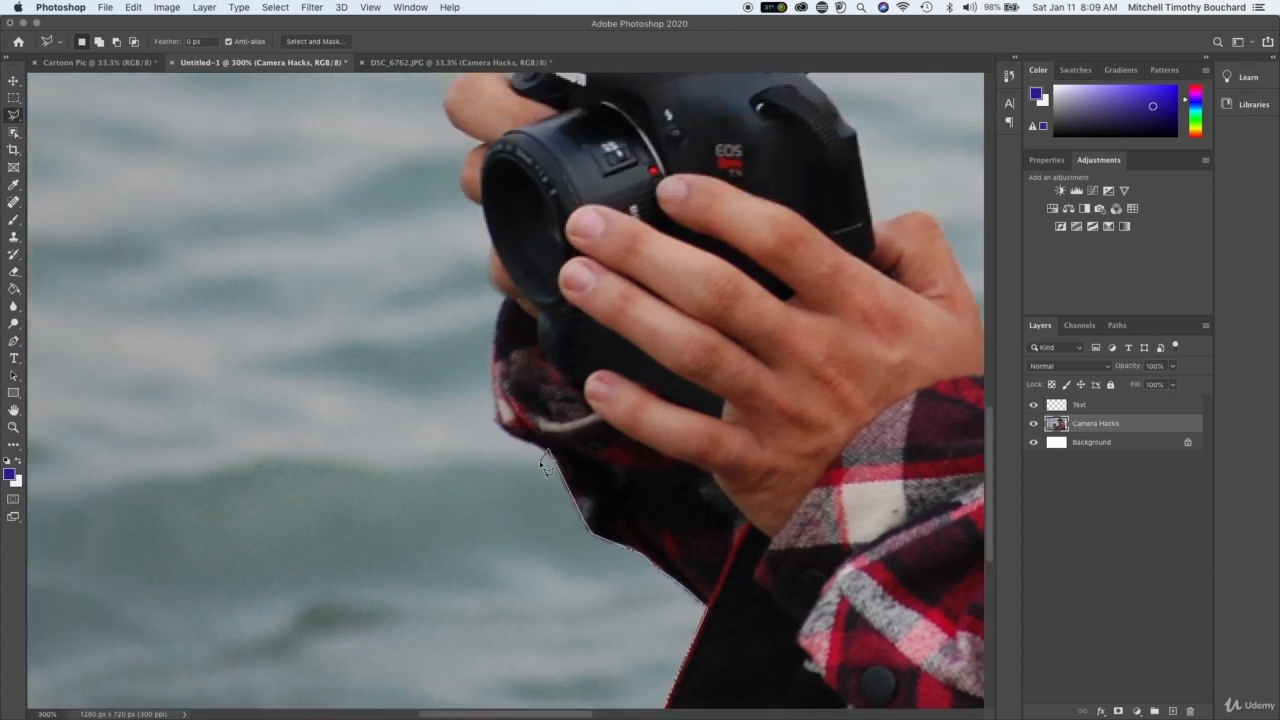
left_click(531, 445)
left_click(497, 406)
left_click(493, 334)
left_click(499, 311)
left_click(503, 295)
left_click(493, 282)
left_click(490, 266)
left_click(492, 244)
left_click(480, 204)
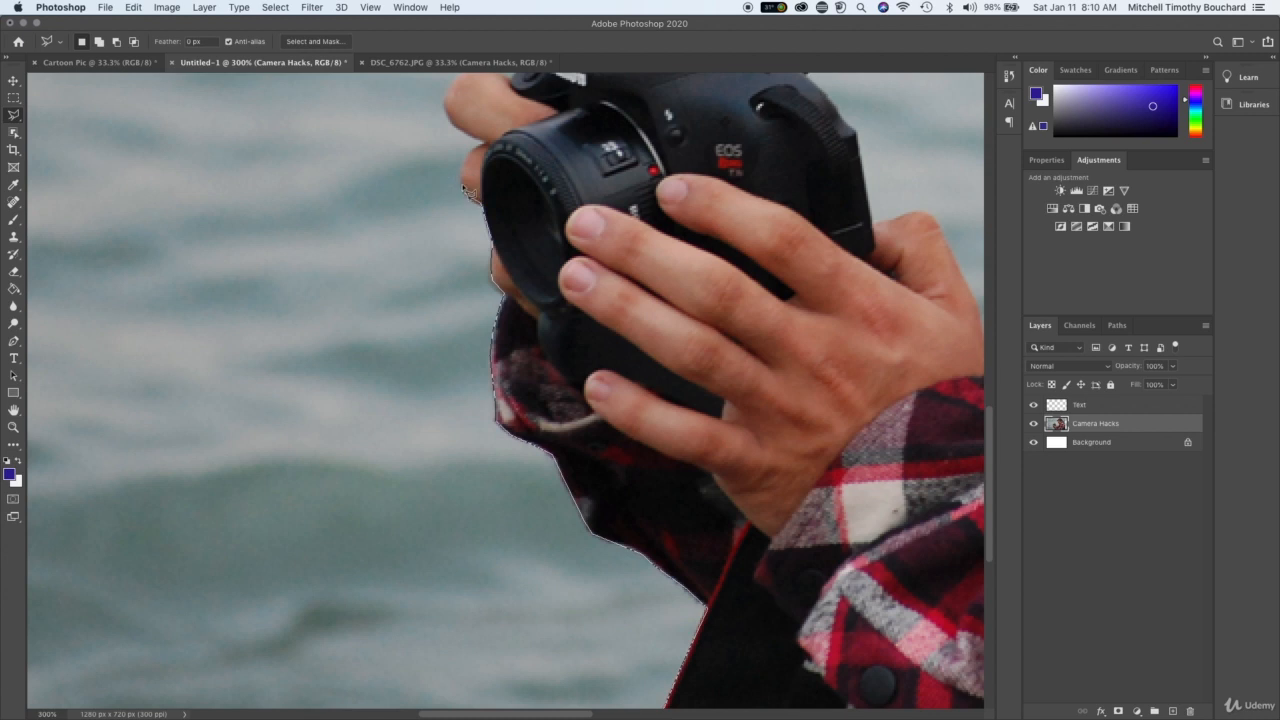
left_click(460, 177)
left_click(466, 152)
left_click(447, 105)
- Extend the lasso outline around the upper fingers and over the top of the camera body
scroll(452, 112, "up", 5)
scroll(447, 108, "up", 2)
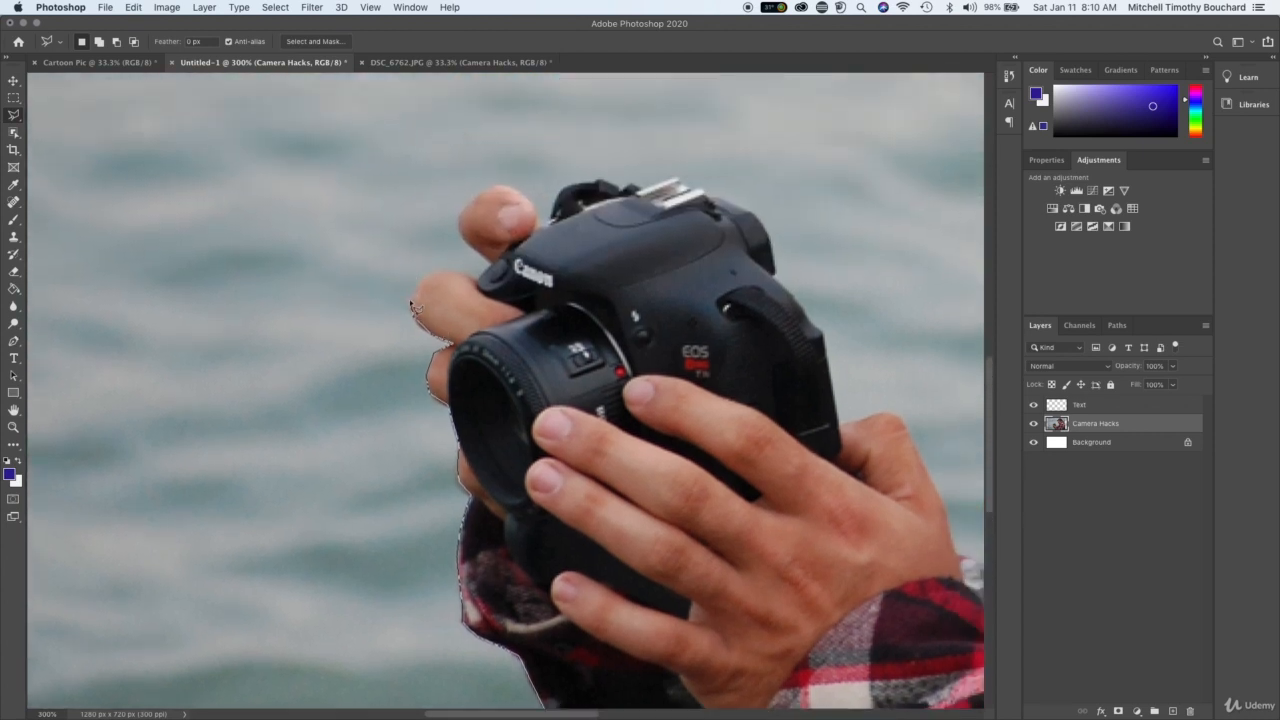
mouse_move(437, 283)
left_mouse_down()
mouse_move(481, 284)
mouse_move(494, 267)
mouse_move(472, 246)
left_mouse_up()
mouse_move(497, 193)
left_mouse_down()
mouse_move(546, 211)
mouse_move(531, 207)
mouse_move(547, 235)
mouse_move(569, 187)
mouse_move(629, 200)
left_mouse_up()
mouse_move(672, 183)
left_mouse_down()
mouse_move(716, 208)
mouse_move(728, 203)
mouse_move(716, 207)
mouse_move(718, 195)
mouse_move(748, 205)
mouse_move(785, 283)
left_mouse_up()
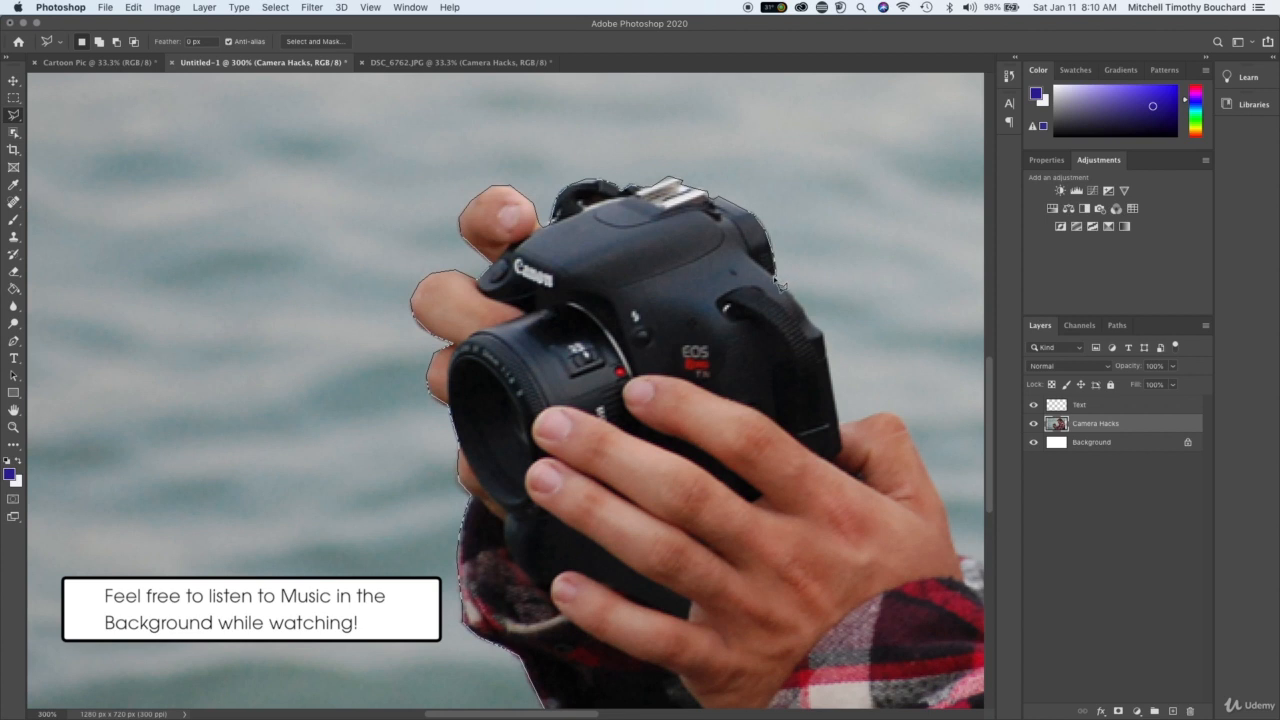
- Trace the lasso outline down the back of the camera and around the near hand to the wrist
mouse_move(786, 292)
left_mouse_down()
mouse_move(830, 342)
mouse_move(855, 433)
mouse_move(840, 425)
mouse_move(880, 424)
mouse_move(742, 423)
mouse_move(672, 401)
mouse_move(734, 514)
mouse_move(722, 505)
mouse_move(727, 537)
mouse_move(750, 544)
mouse_move(721, 530)
mouse_move(770, 565)
mouse_move(848, 540)
mouse_move(876, 508)
mouse_move(750, 596)
mouse_move(709, 689)
left_mouse_up()
left_click(883, 487)
left_click(901, 473)
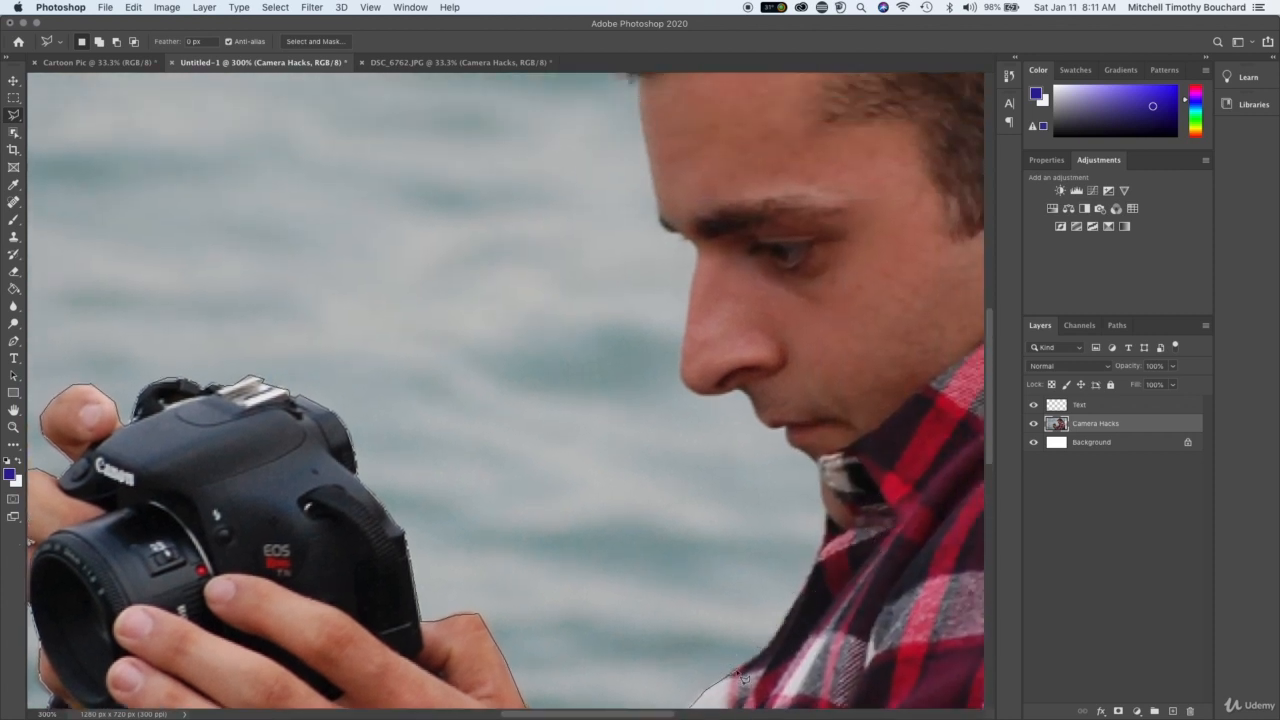
- Carry the lasso outline up the jacket front and collar, along the face profile and over the front of the hair
mouse_move(778, 645)
left_mouse_down()
mouse_move(815, 588)
mouse_move(823, 476)
left_mouse_up()
mouse_move(793, 441)
left_mouse_down()
mouse_move(746, 393)
mouse_move(695, 396)
mouse_move(677, 377)
mouse_move(699, 240)
mouse_move(658, 221)
mouse_move(670, 322)
mouse_move(655, 200)
mouse_move(625, 186)
mouse_move(617, 140)
mouse_move(607, 310)
mouse_move(603, 256)
mouse_move(645, 224)
mouse_move(680, 168)
left_mouse_up()
scroll(662, 235, "up", 4)
scroll(617, 140, "up", 1)
scroll(620, 137, "up", 5)
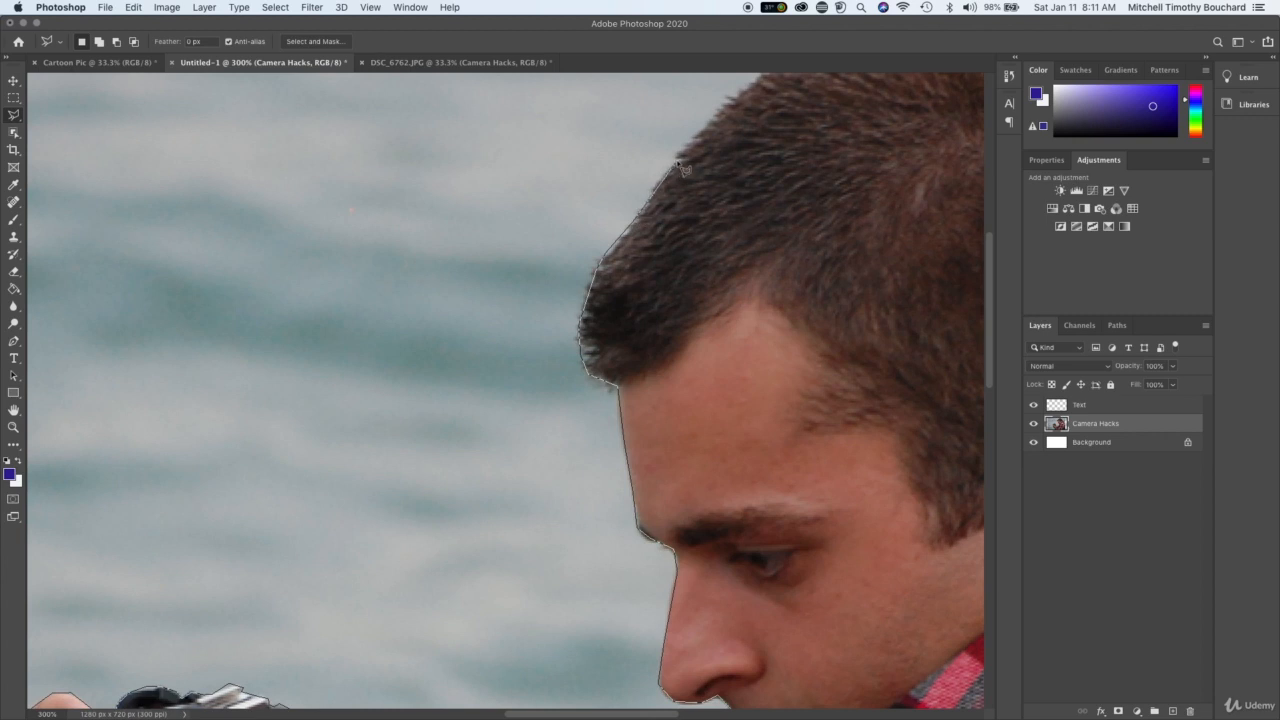
left_click(678, 162)
scroll(680, 163, "up", 5)
scroll(680, 163, "right", 3)
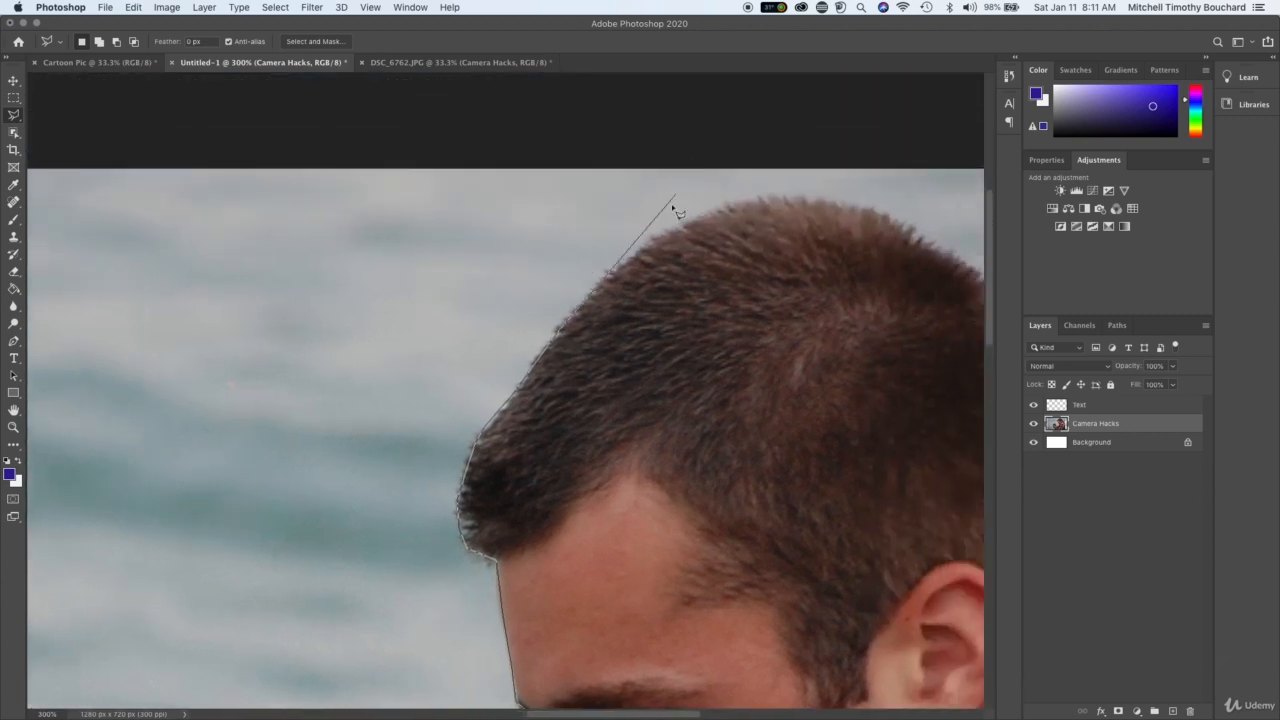
left_click(638, 253)
- Close the lasso outline through the water in front of the man, delete the enclosed background and deselect
left_click(334, 271)
key("super+minus")
key("super+minus")
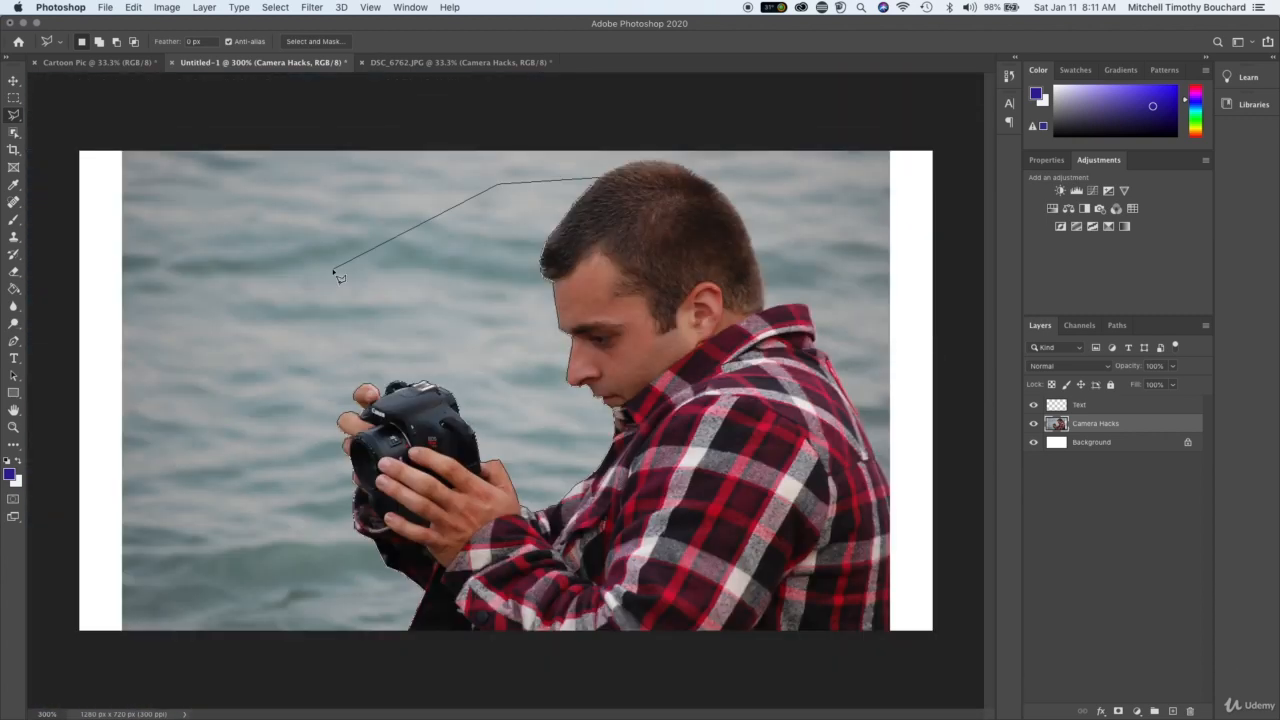
left_click(154, 416)
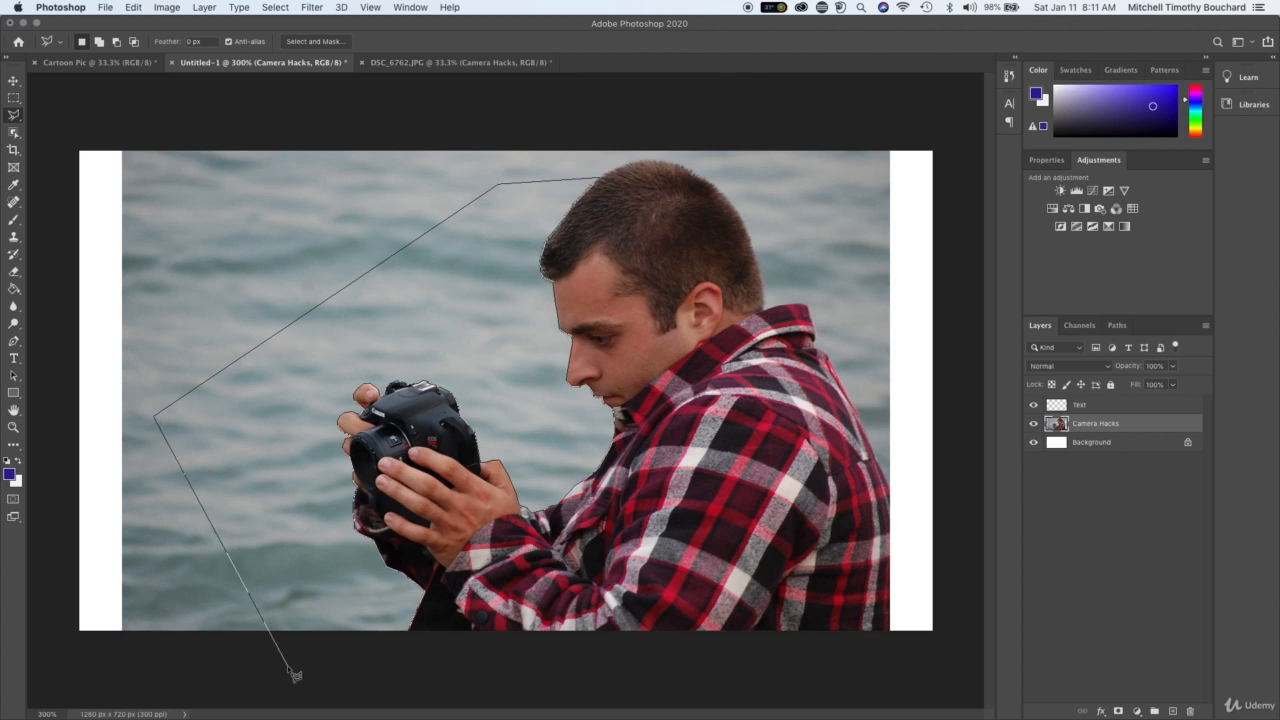
left_click(409, 637)
key("Delete")
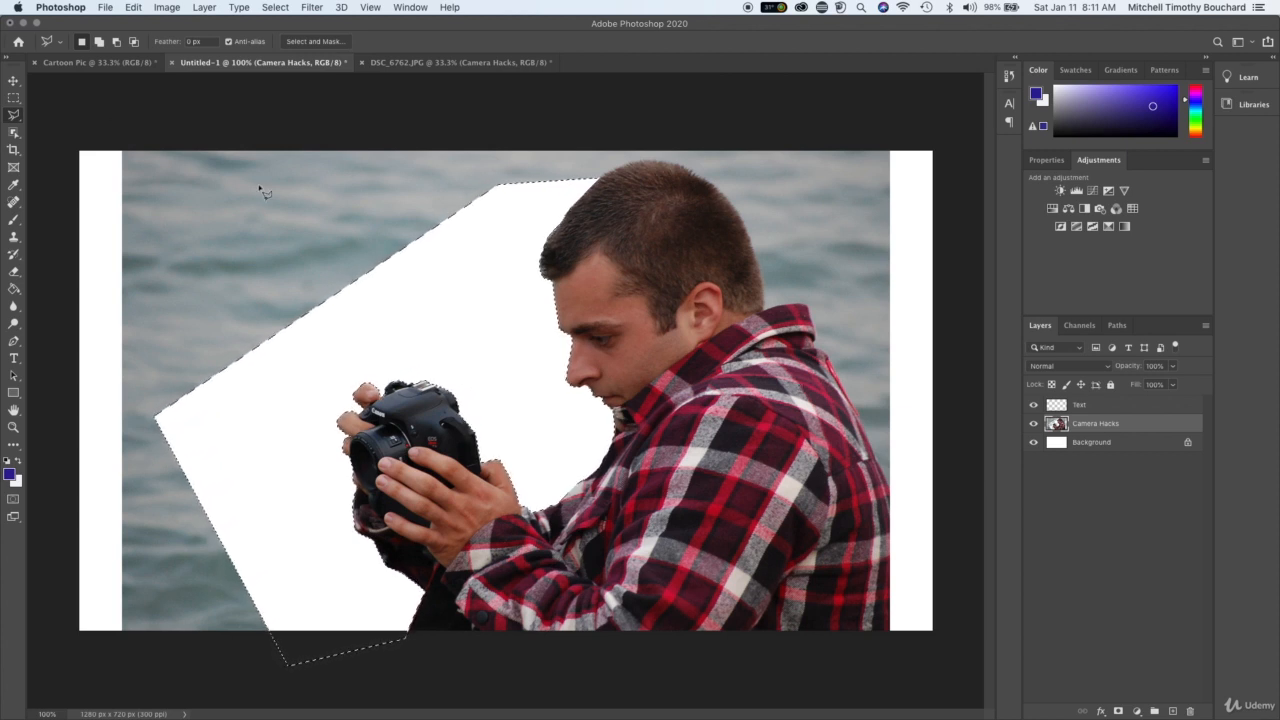
key("m")
key("ctrl+d")
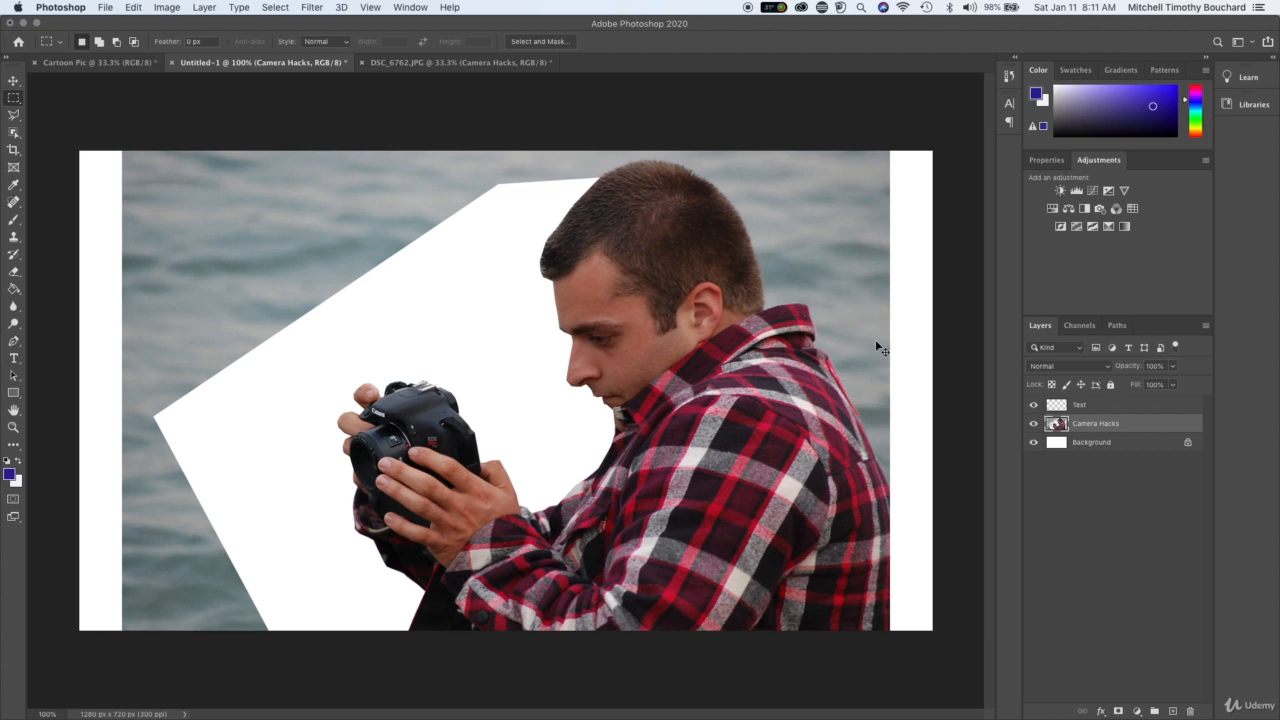
- Start a second Polygonal Lasso outline from the photo's edge up the back of the jacket to the shoulder
key("super+equal")
key("super+equal")
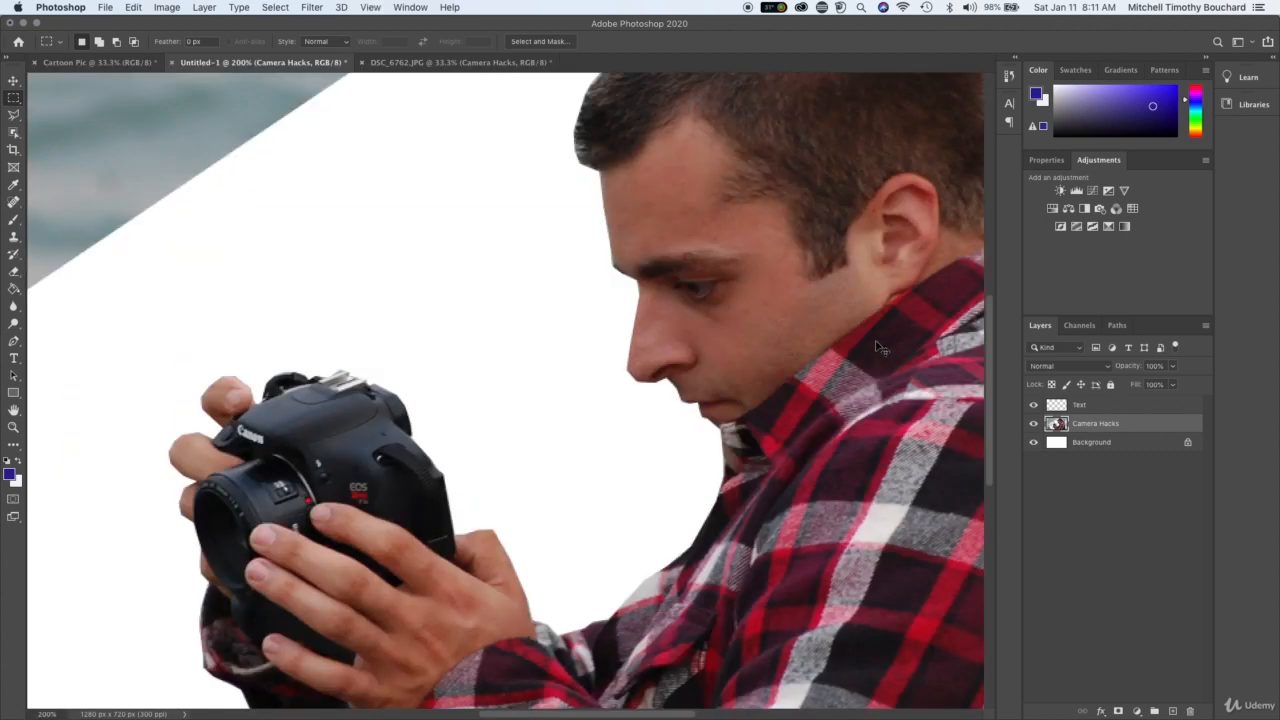
scroll(876, 341, "right", 10)
scroll(876, 341, "left", 10)
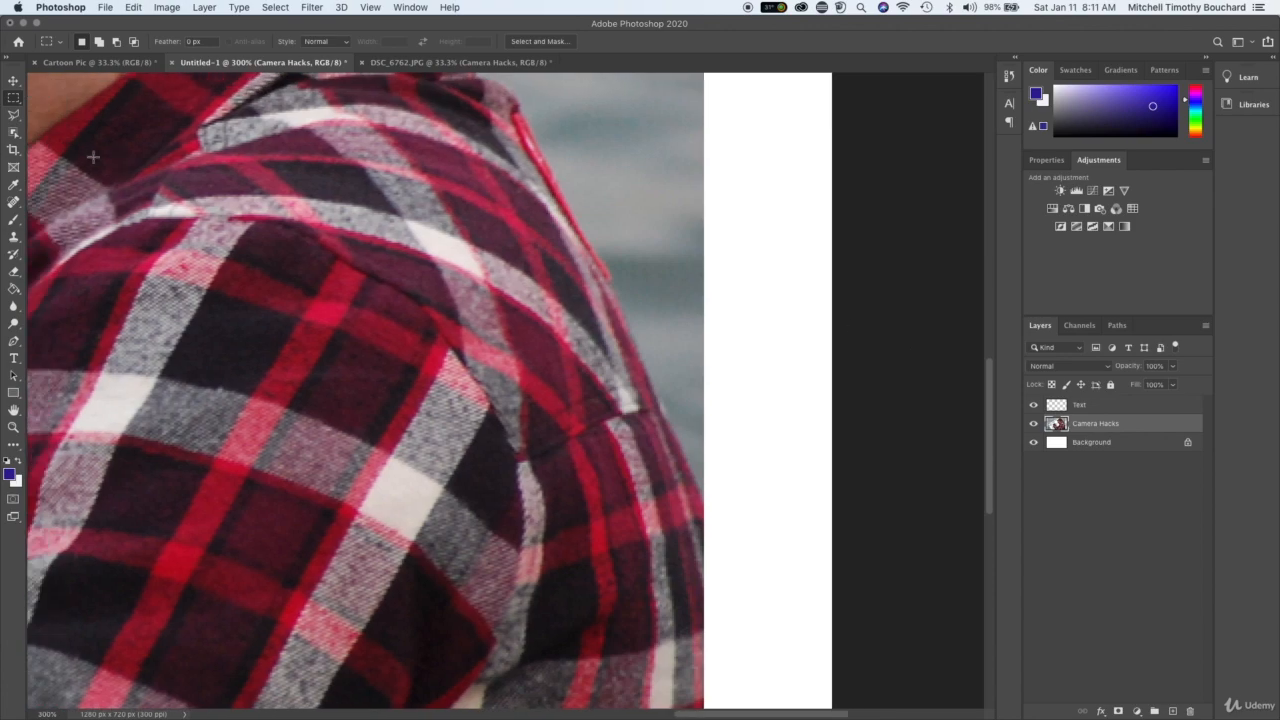
left_click(14, 114)
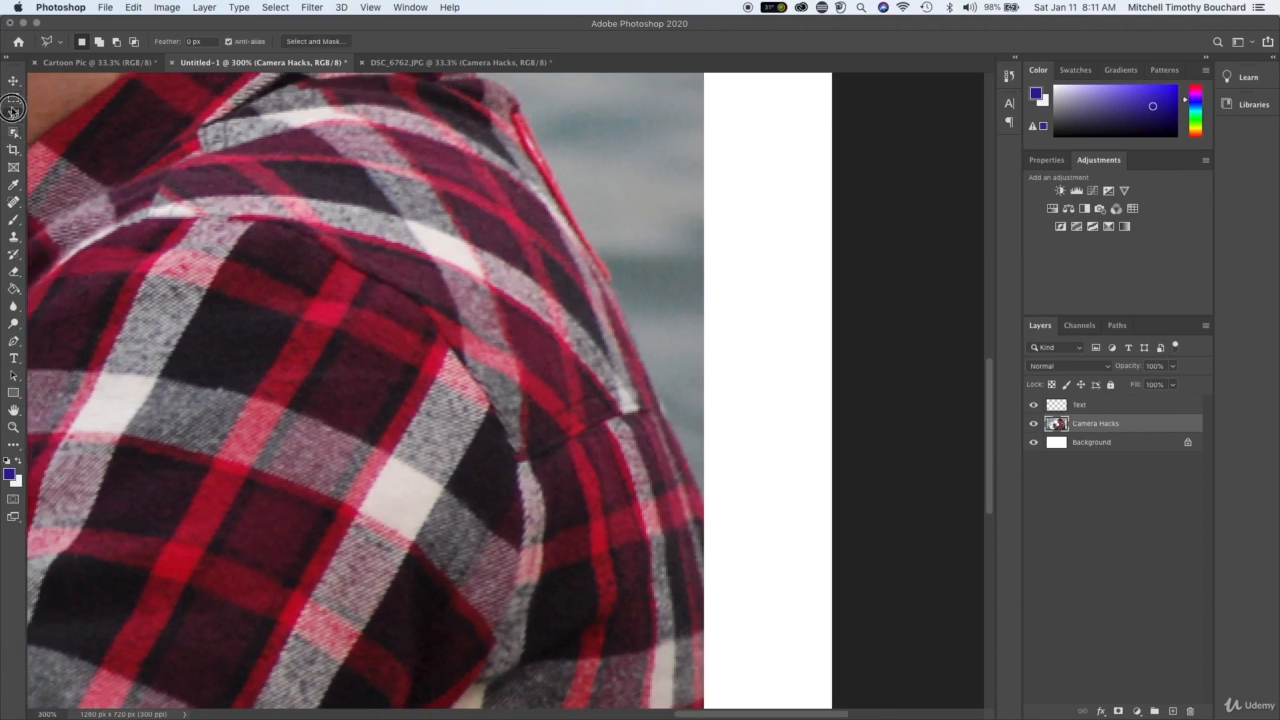
left_click(705, 505)
left_click(611, 280)
scroll(611, 280, "up", 5)
scroll(611, 280, "left", 4)
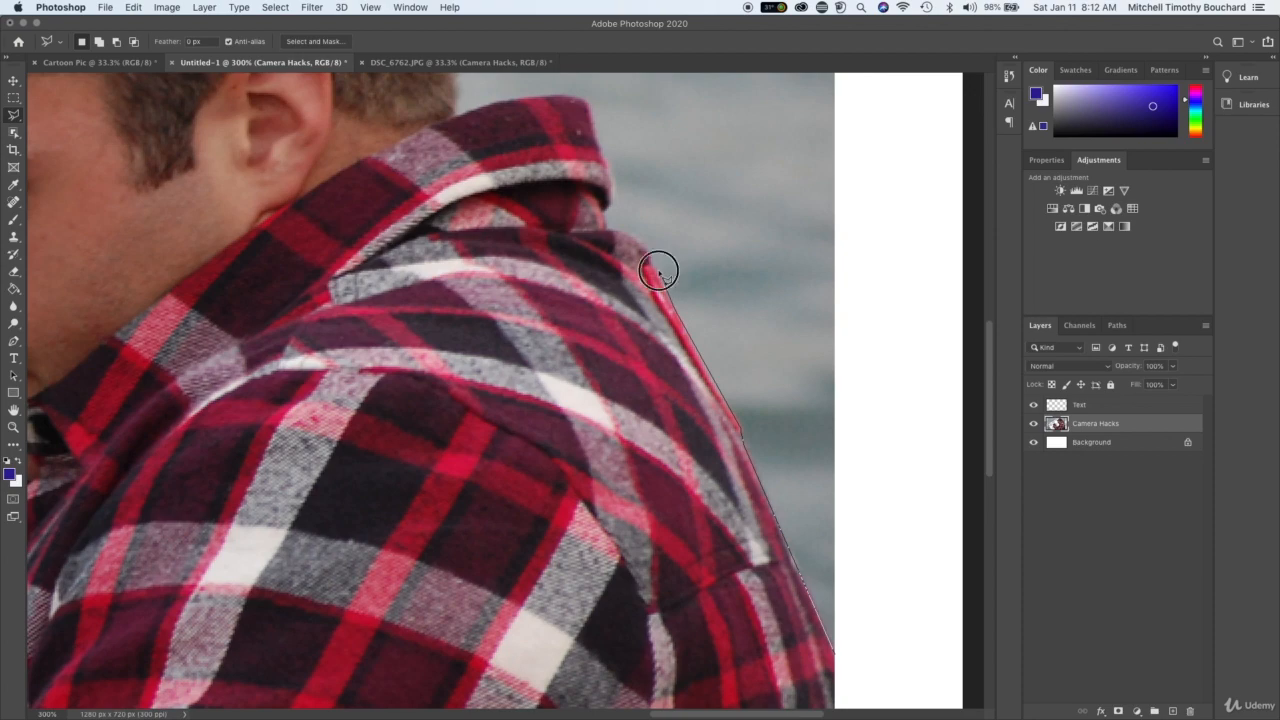
left_click(643, 243)
left_click(626, 232)
- Continue the second lasso outline around the raised shirt collar to the back of the neck
scroll(610, 205, "up", 4)
scroll(614, 214, "left", 1)
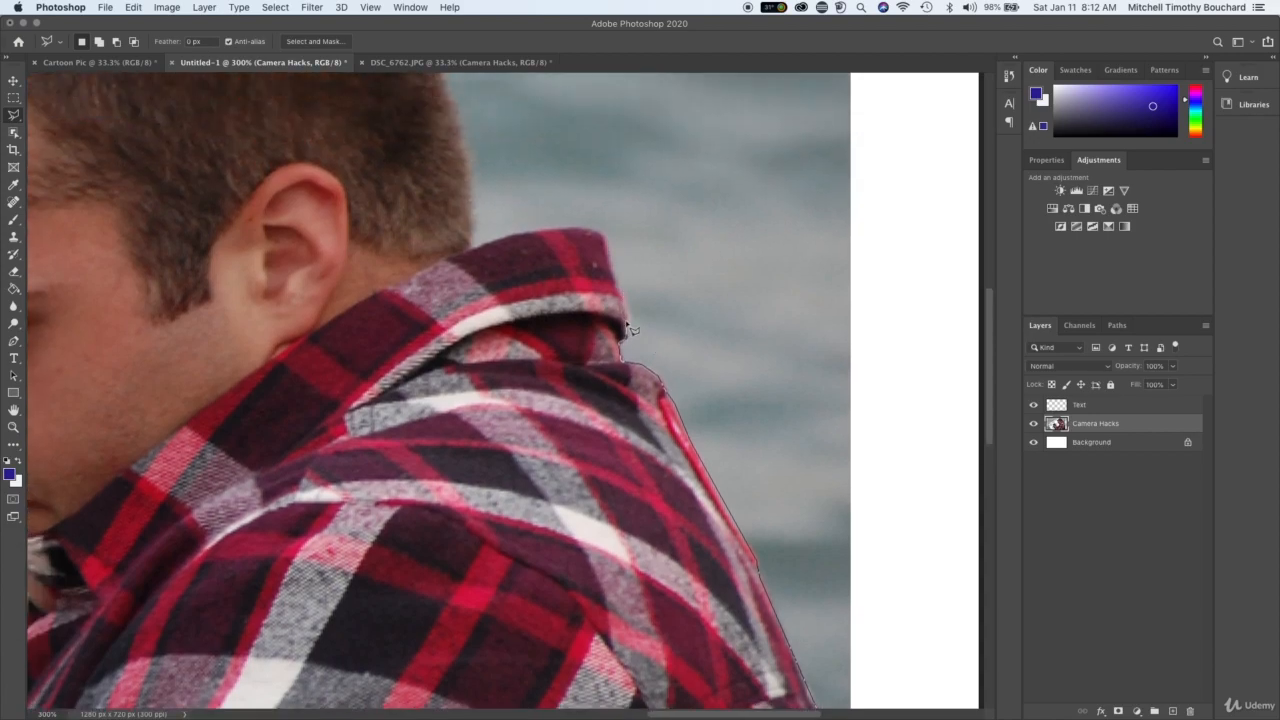
left_click(598, 235)
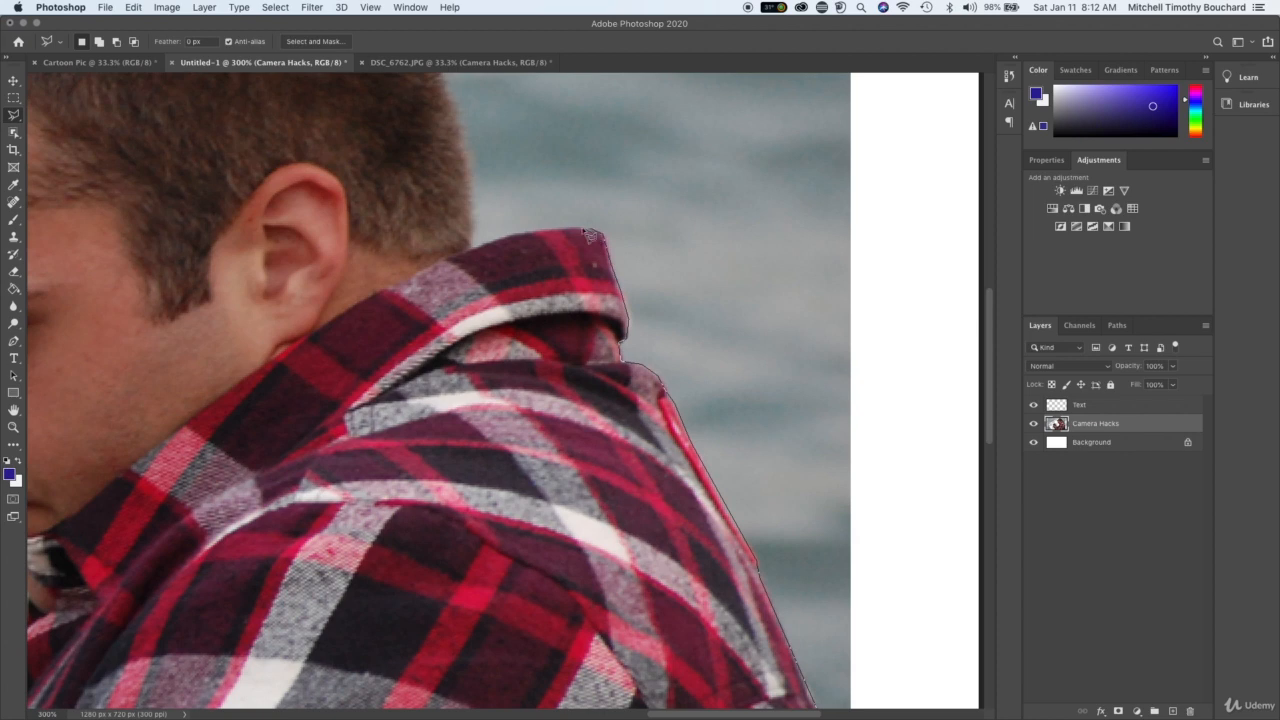
left_click(506, 237)
scroll(477, 255, "up", 5)
left_click(470, 248)
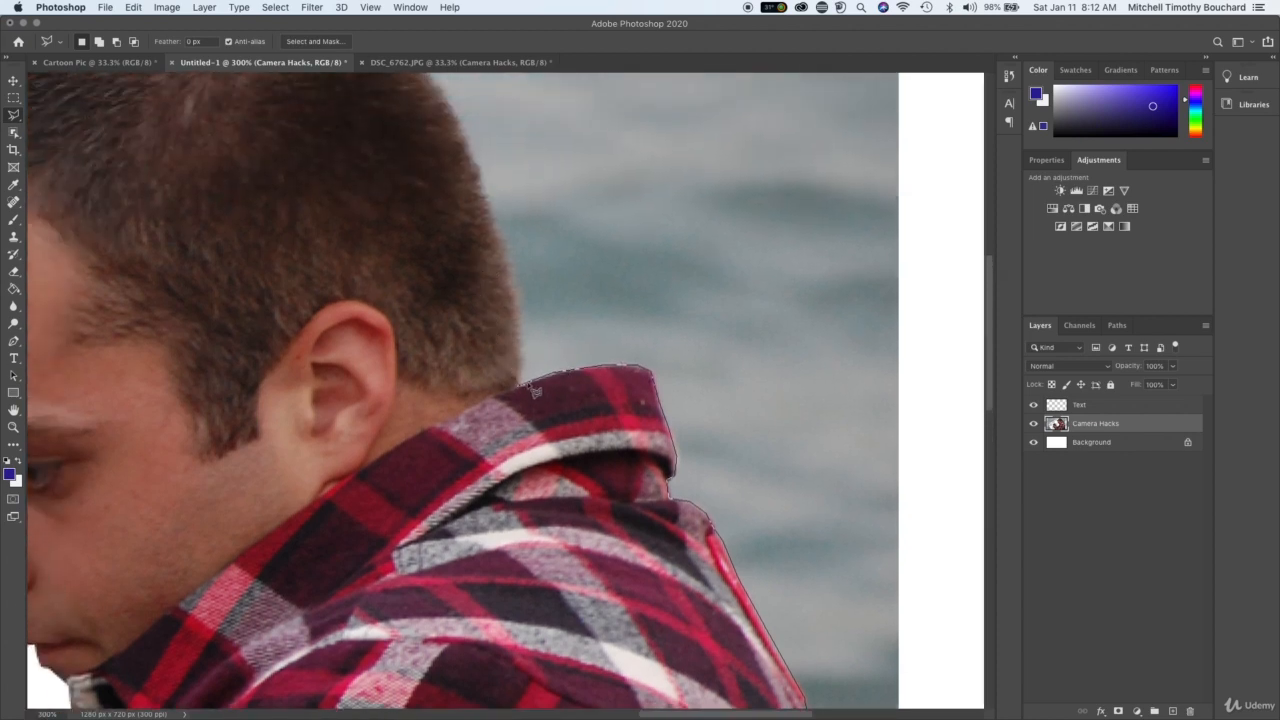
- Trace the second lasso outline up the back of the head and over the crown of the hair
left_click(515, 300)
left_click(499, 232)
scroll(483, 185, "up", 5)
scroll(483, 185, "left", 4)
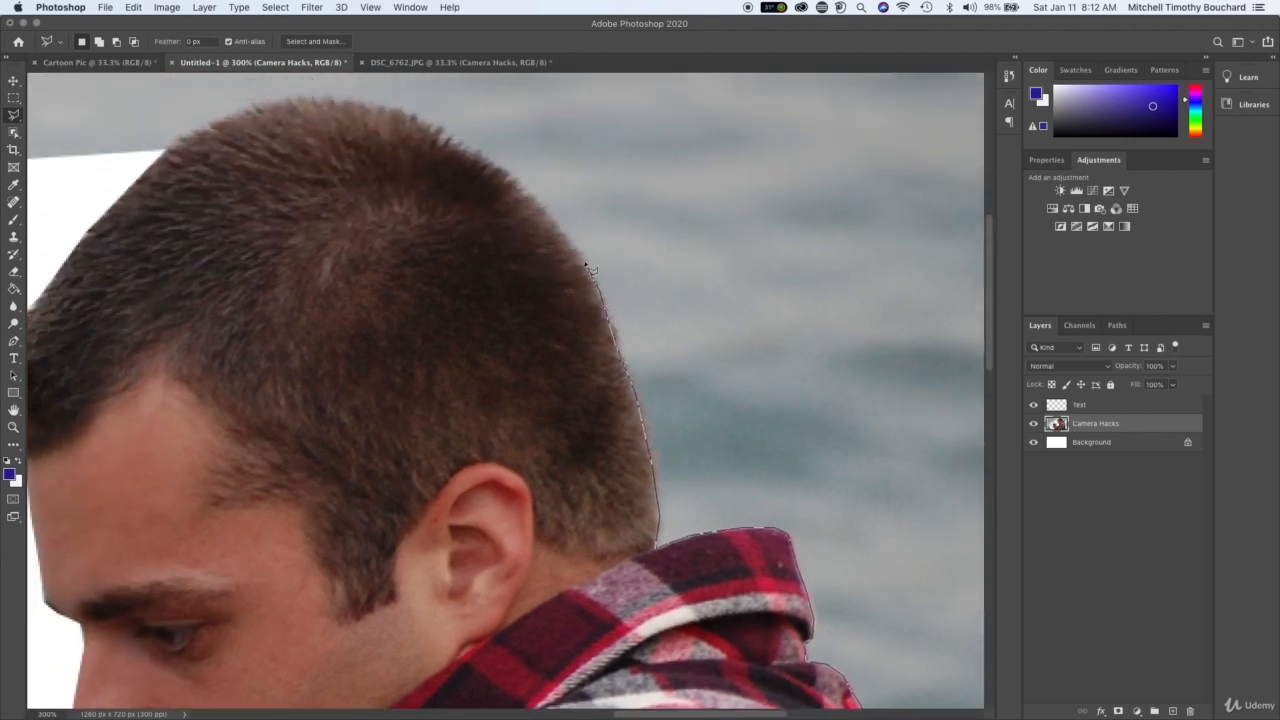
left_click(586, 263)
left_click(543, 208)
left_click(509, 174)
left_click(457, 144)
left_click(448, 140)
left_click(442, 127)
left_click(391, 110)
scroll(391, 110, "left", 5)
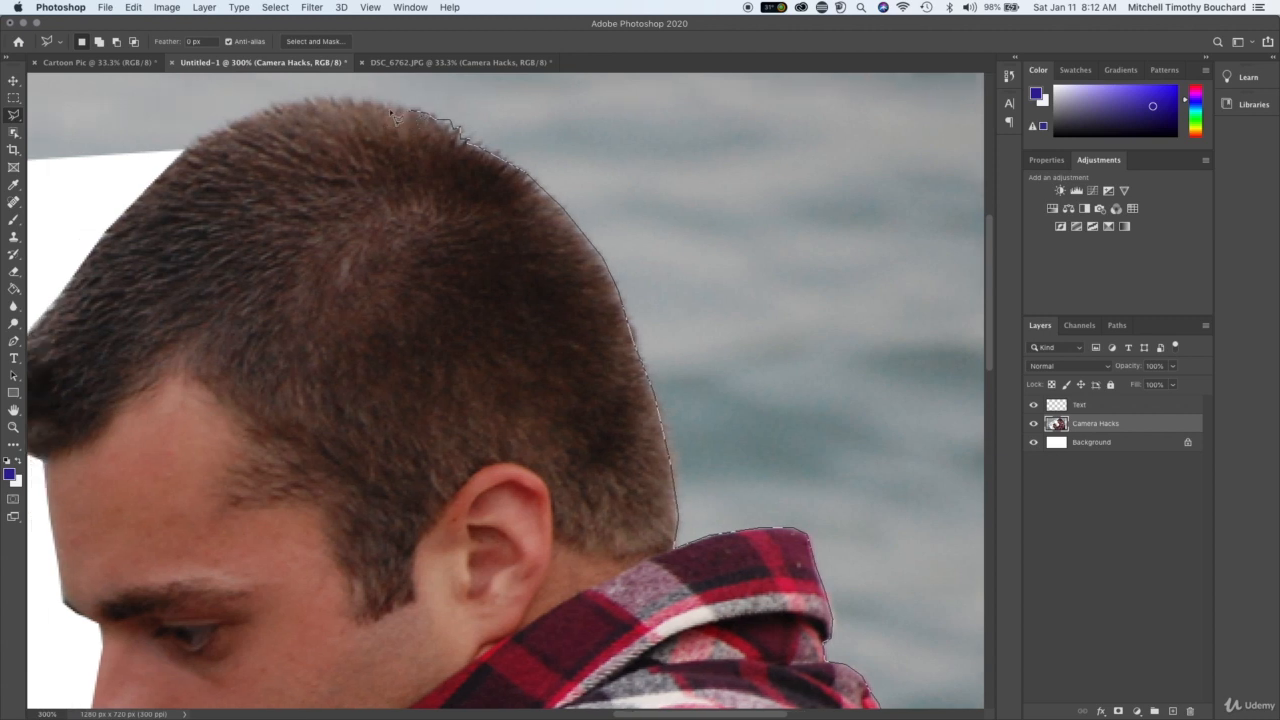
scroll(391, 110, "up", 1)
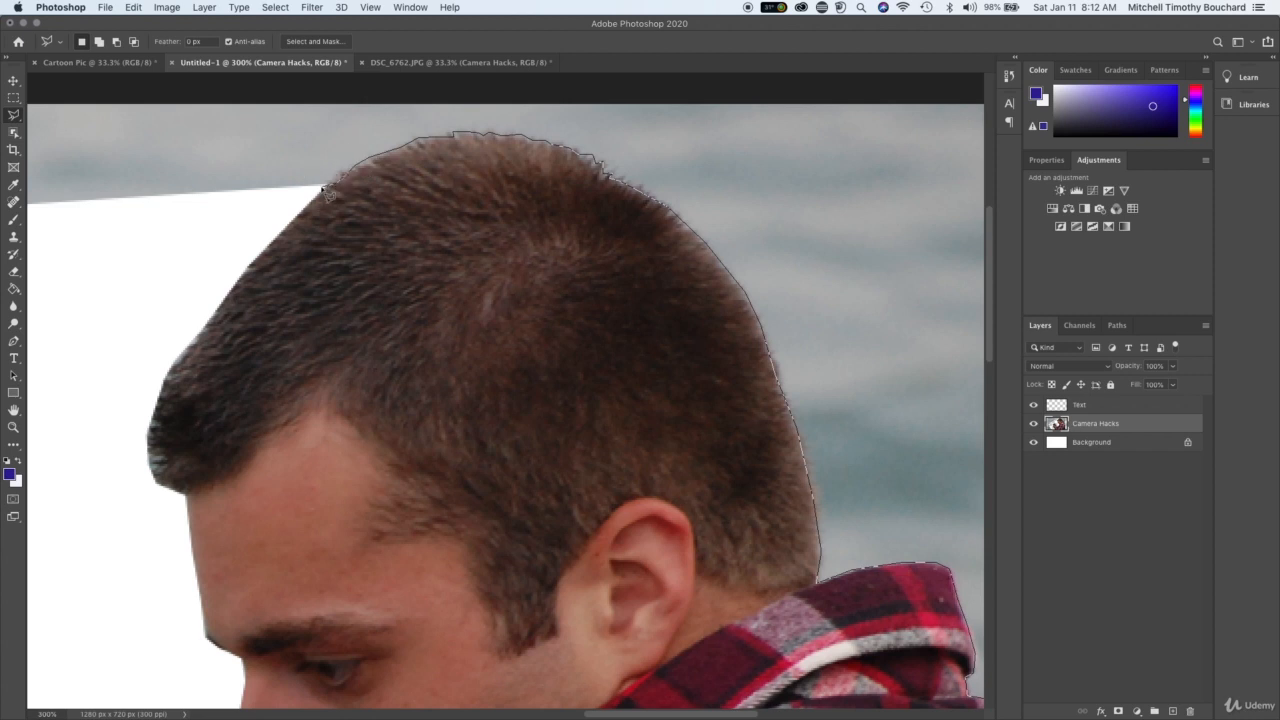
- Close the second lasso outline through the area above and behind the man, delete the enclosed background and deselect
left_click(168, 198)
left_click(298, 90)
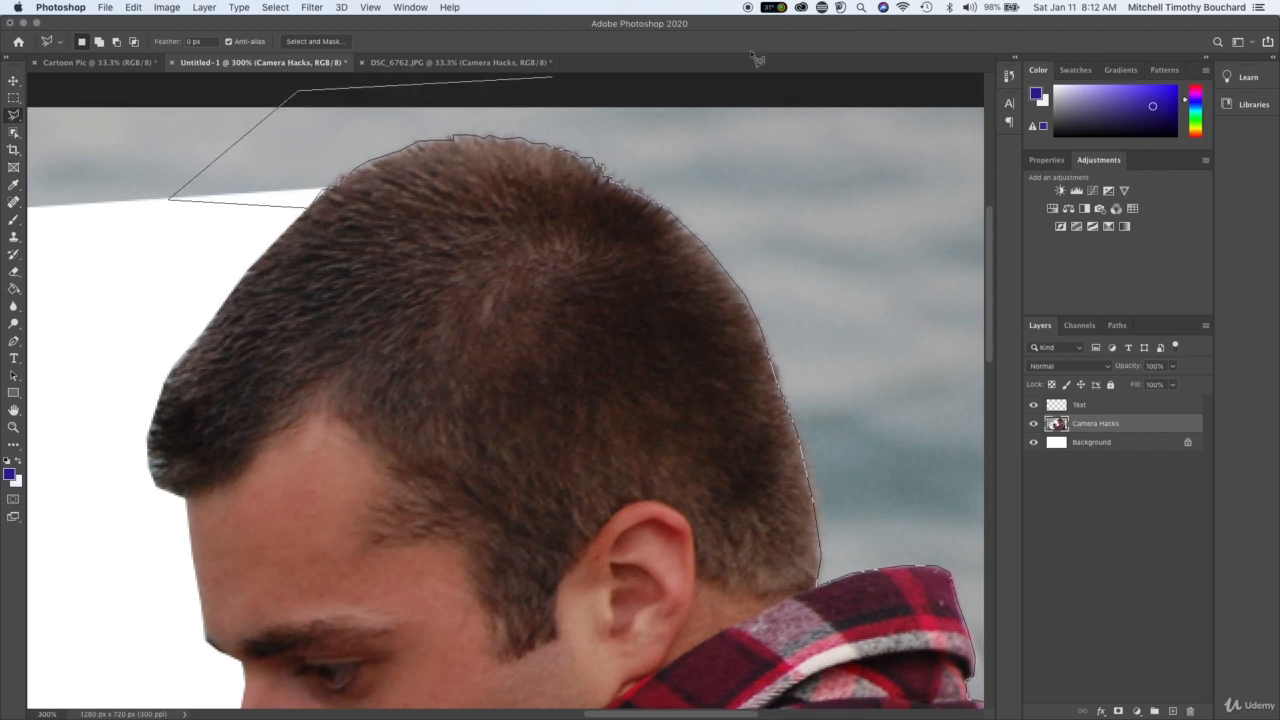
left_click(966, 208)
scroll(966, 209, "down", 10)
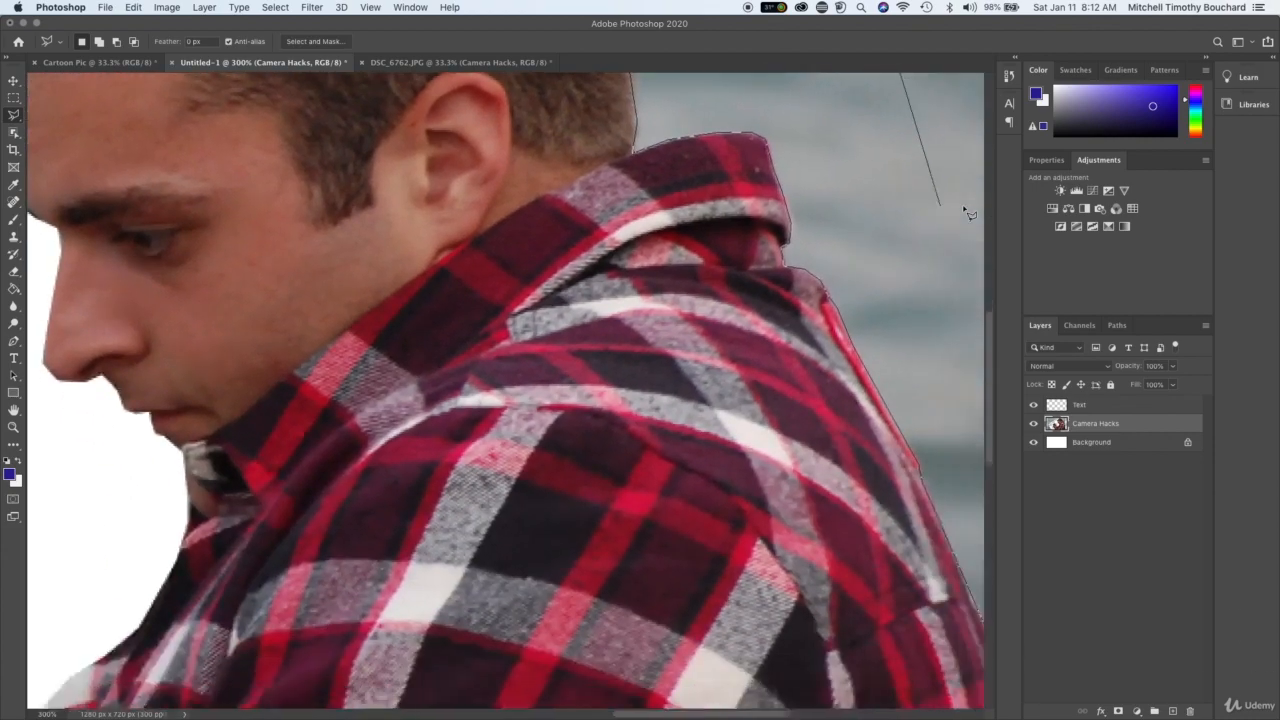
scroll(968, 213, "right", 8)
left_click(891, 357)
left_click(800, 654)
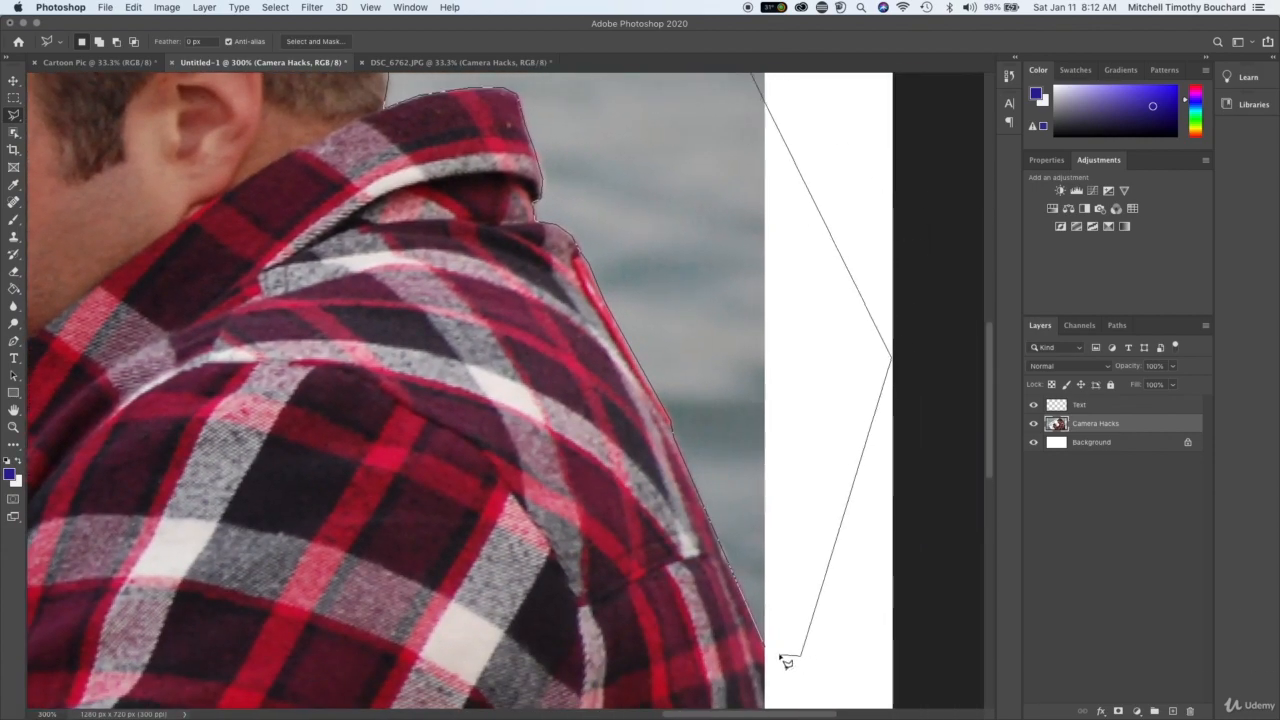
double_click(772, 656)
key("Delete")
left_click(1073, 490)
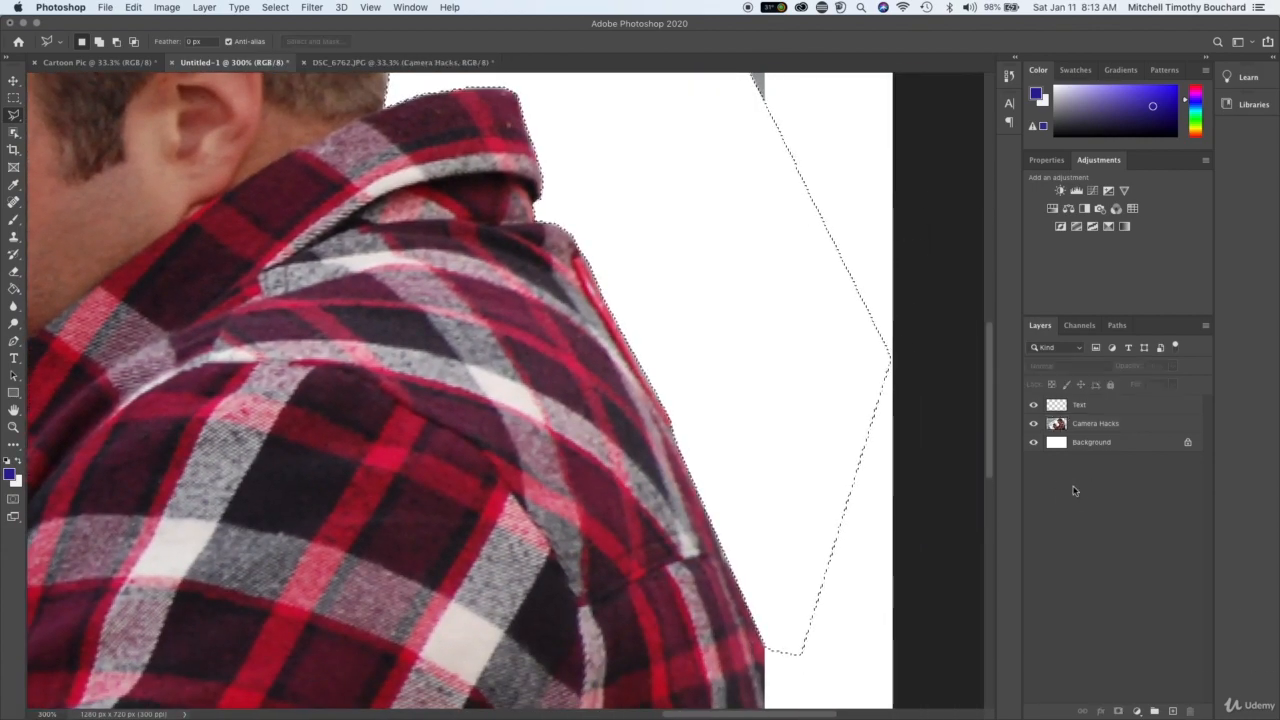
left_click(14, 97)
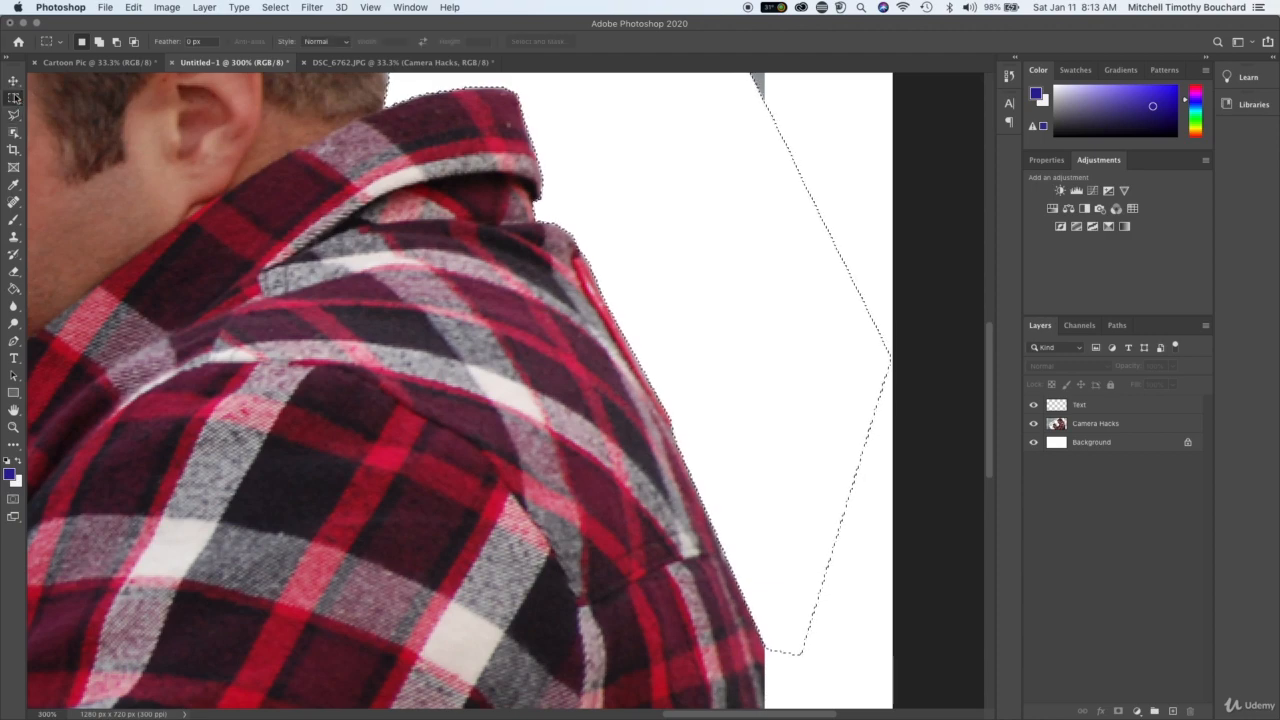
left_click(698, 168)
- Choose the Eraser with a 476 px brush and make the Camera Hacks layer active
key("super+1")
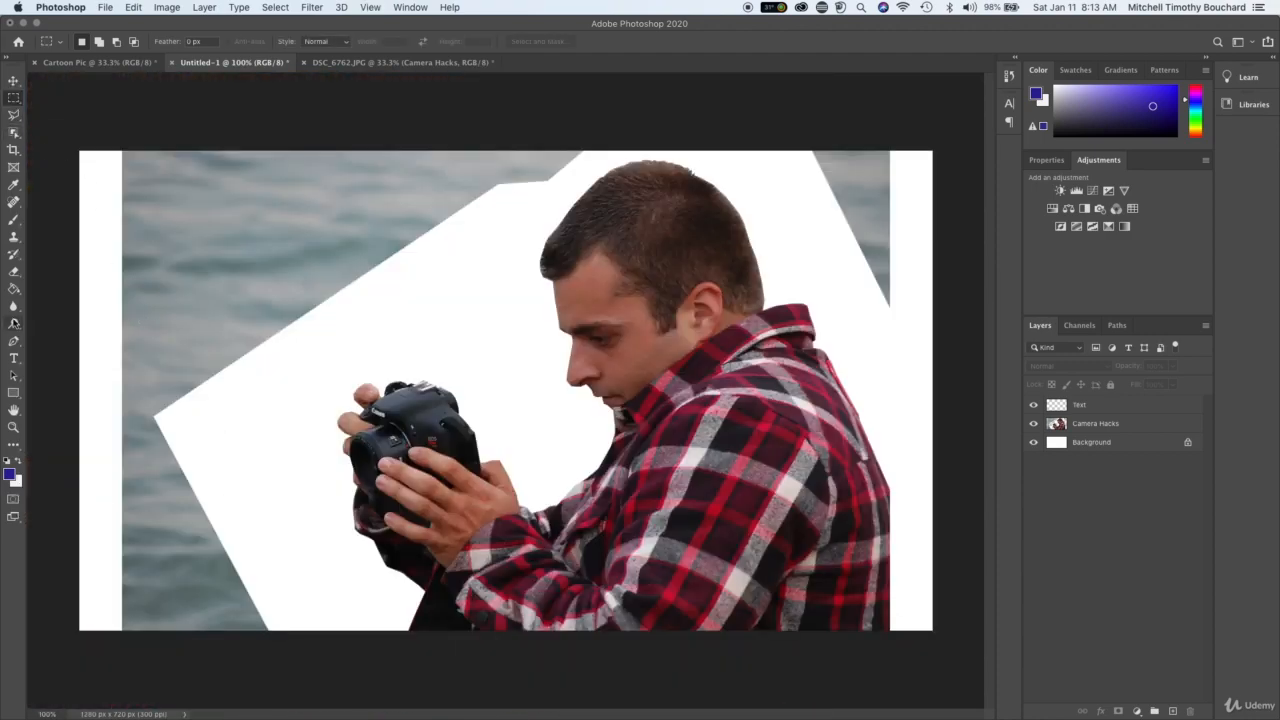
left_click(14, 288)
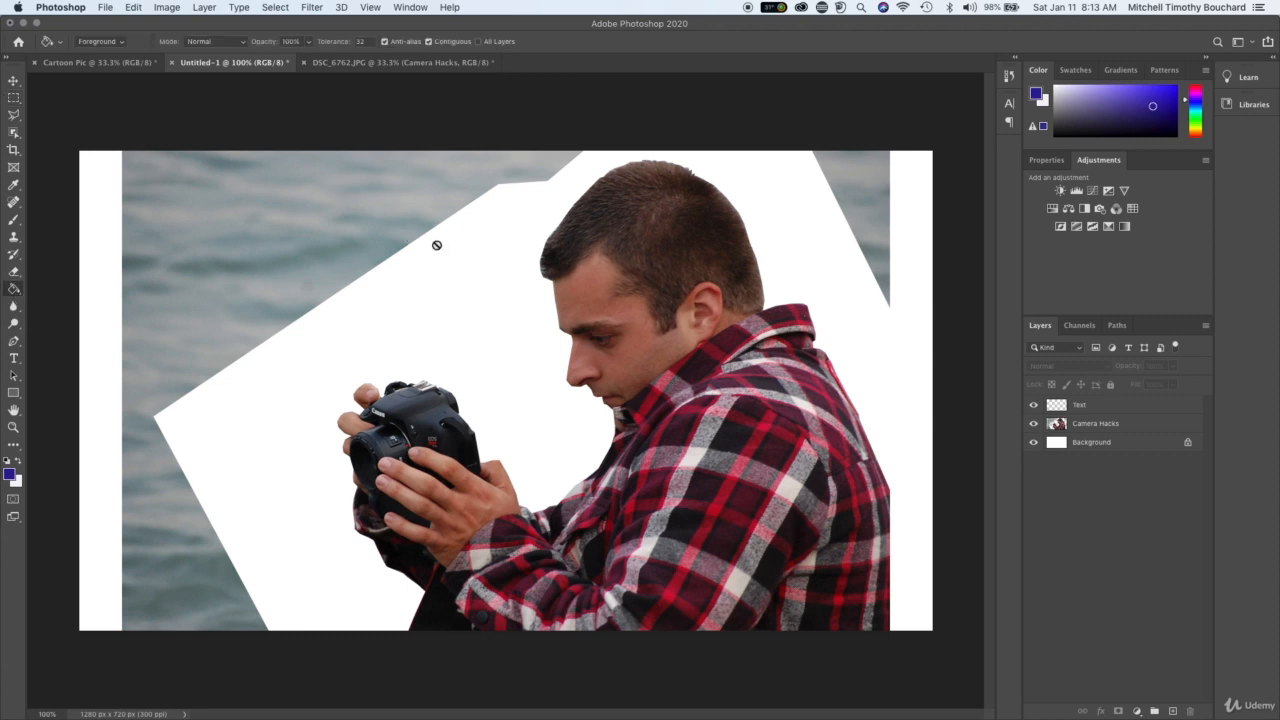
left_click(14, 271)
right_click(245, 212)
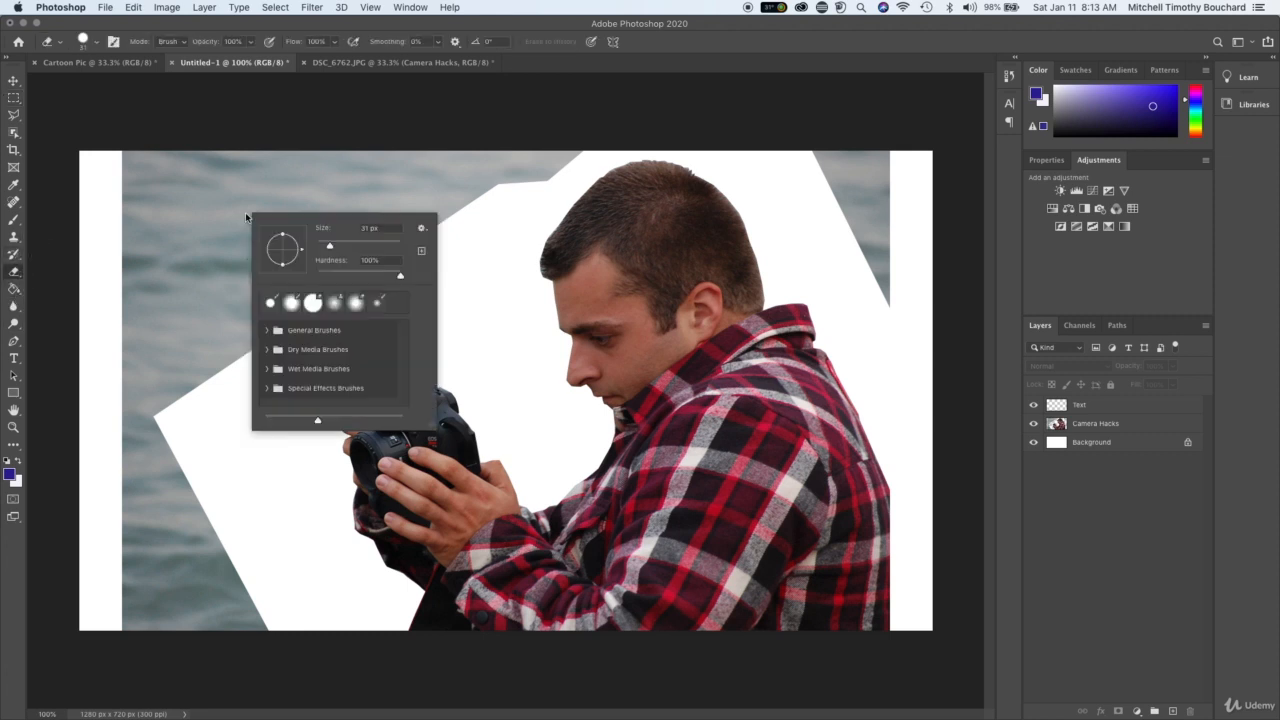
left_click_drag(365, 245, 392, 246)
left_click(478, 196)
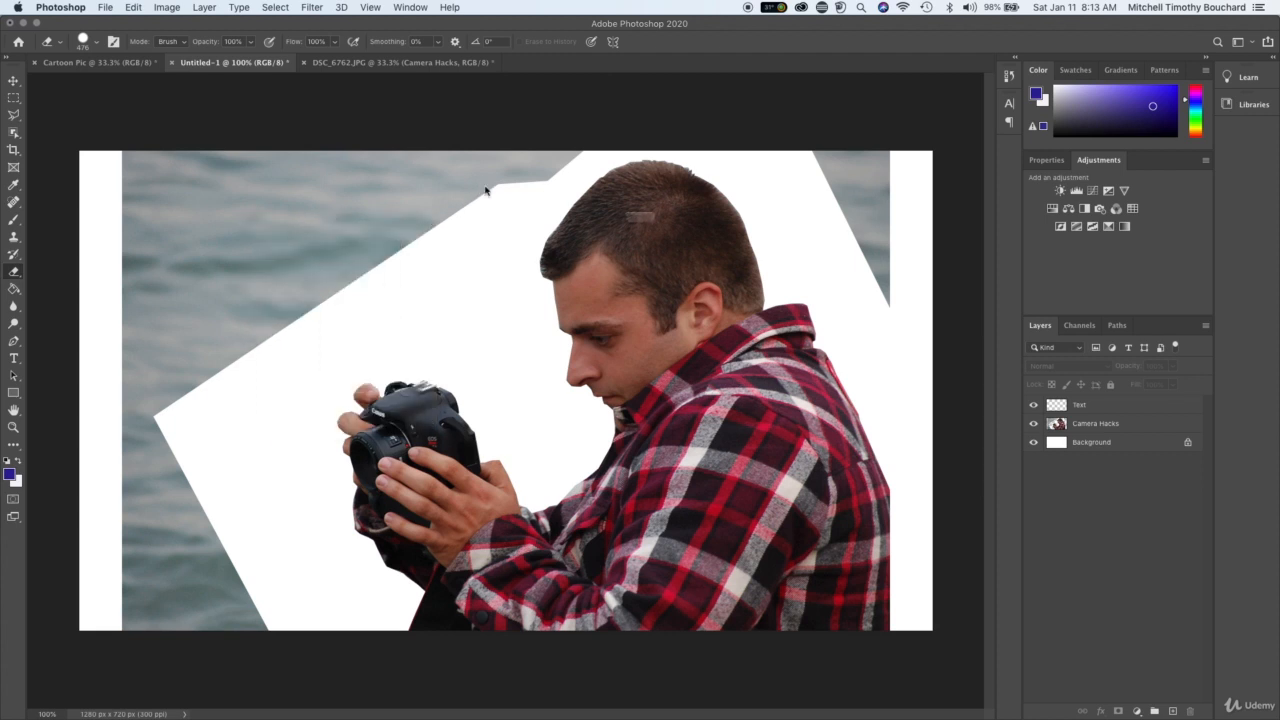
left_click(729, 248)
left_click(1125, 423)
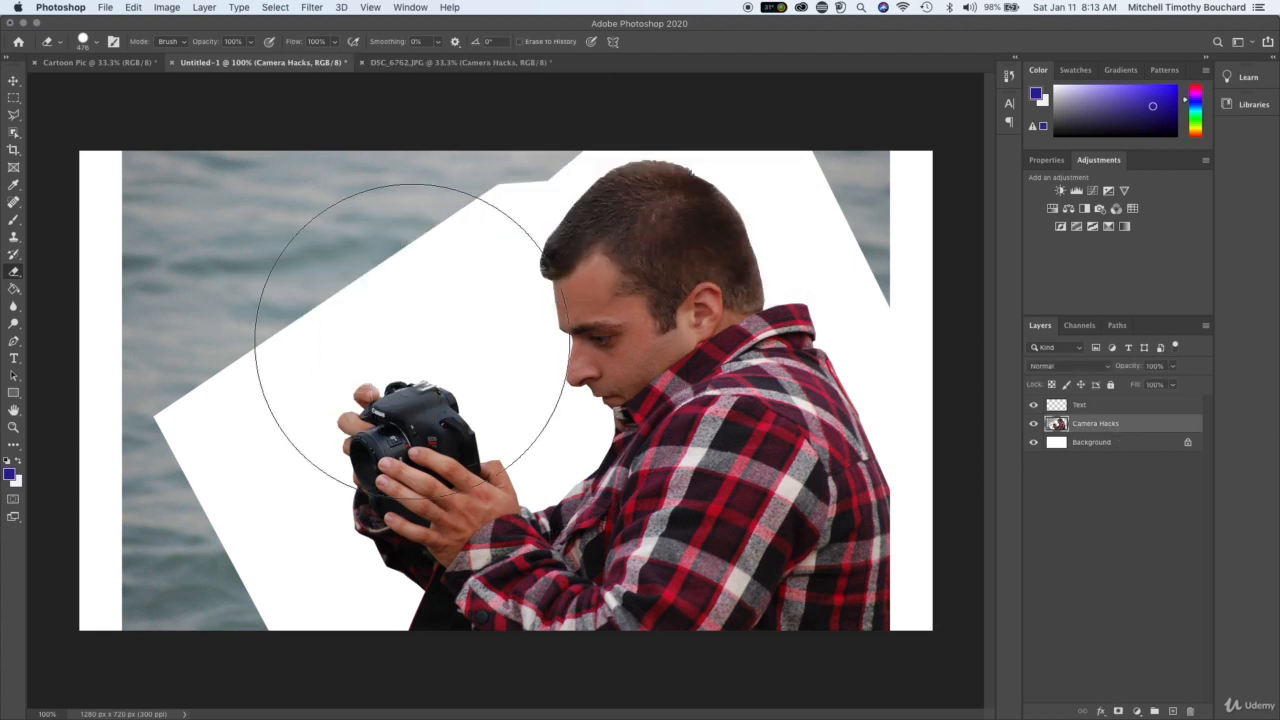
- Erase the leftover water in front of the man, from the photo's upper edge to its lower corner
left_click(213, 226)
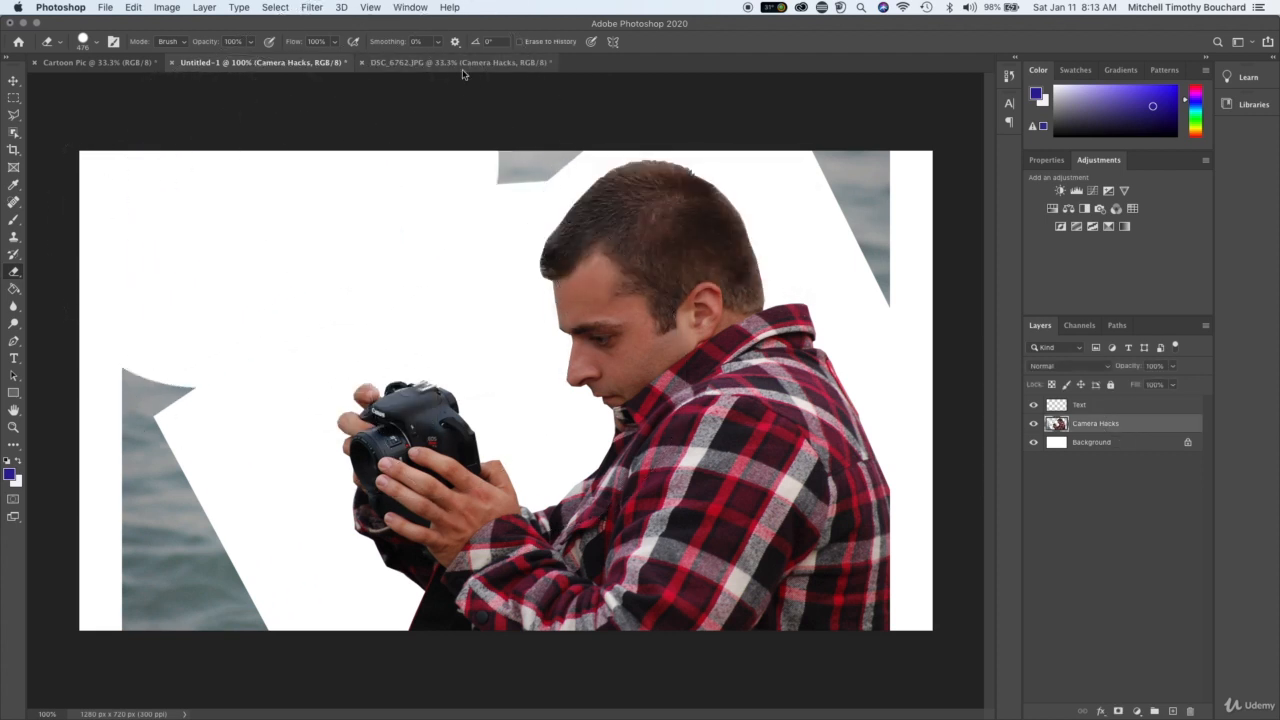
left_click(462, 64)
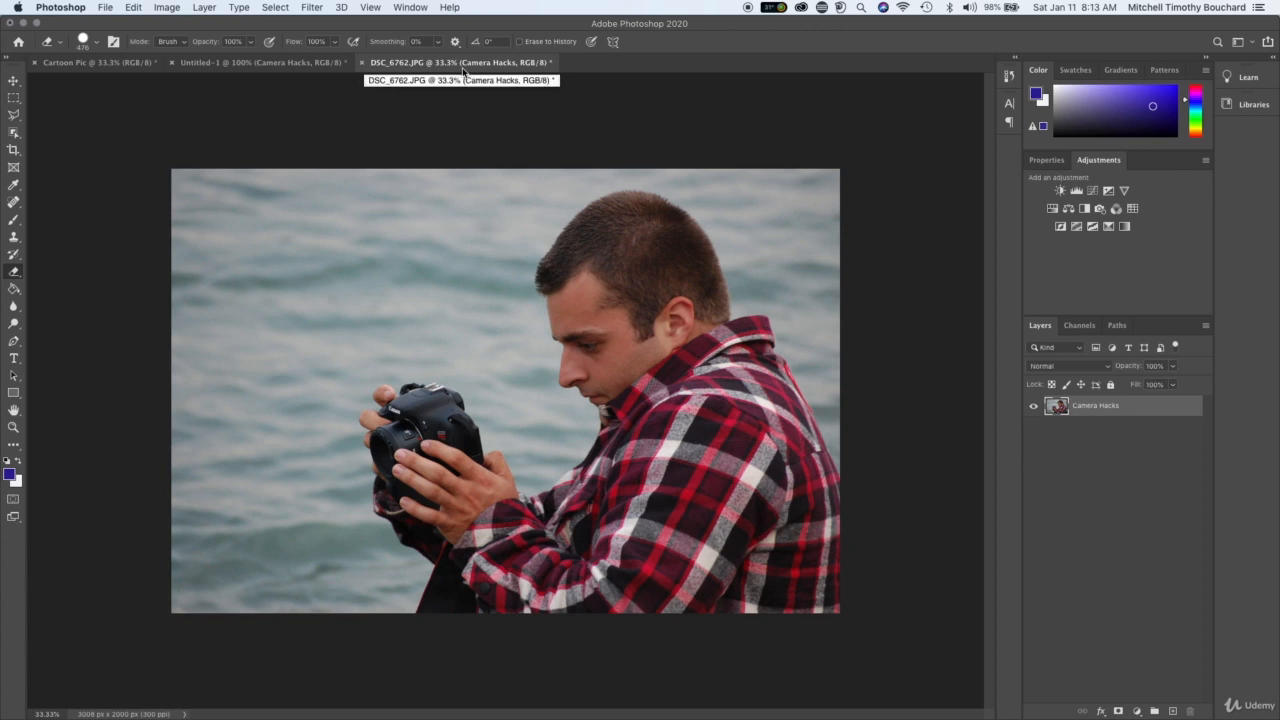
left_click(255, 63)
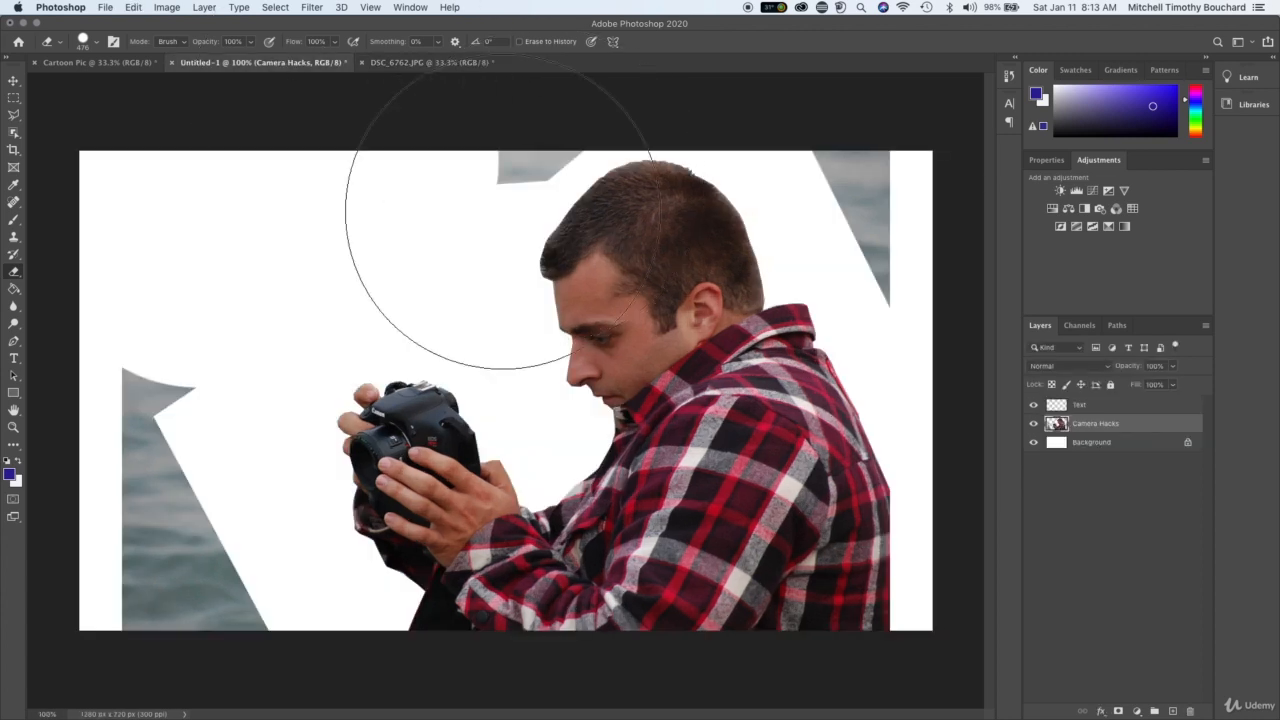
left_click_drag(172, 397, 123, 537)
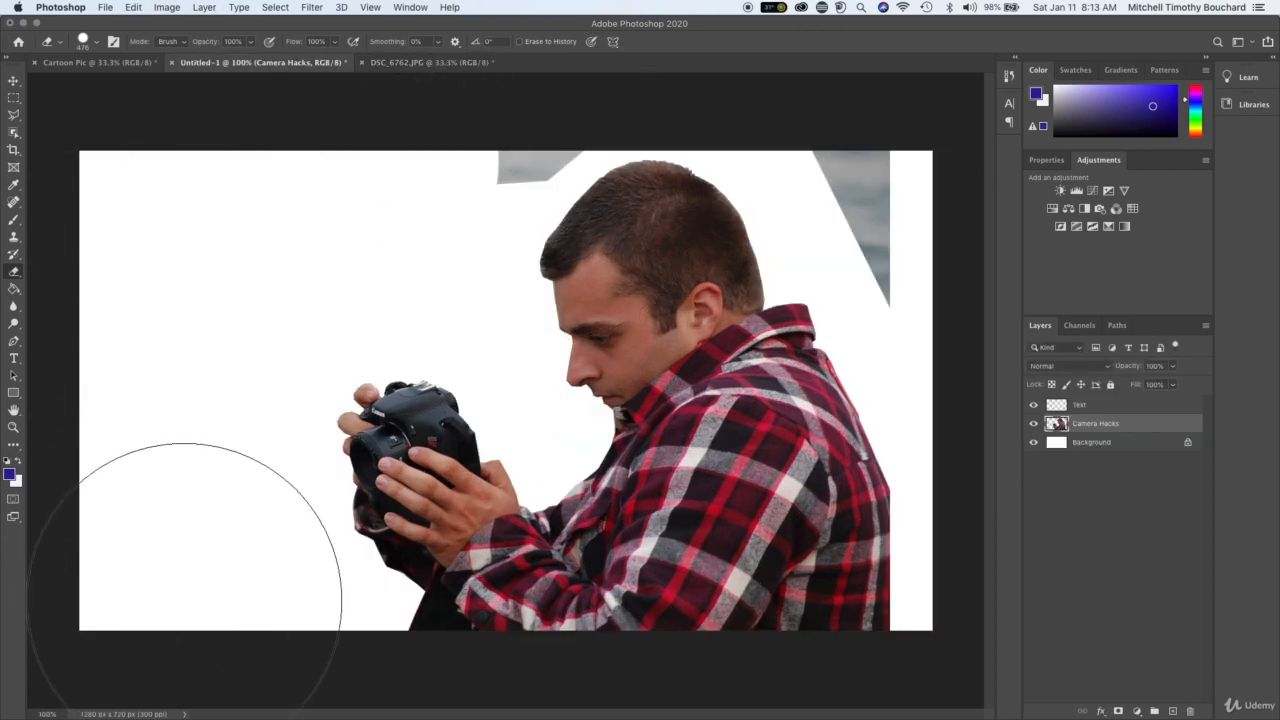
- Reduce the Eraser to 57 px and erase the remaining water behind the man's back and in front of his hair
right_click(867, 204)
left_click(864, 166)
mouse_move(862, 165)
left_mouse_down()
mouse_move(841, 163)
mouse_move(843, 201)
mouse_move(898, 297)
left_mouse_up()
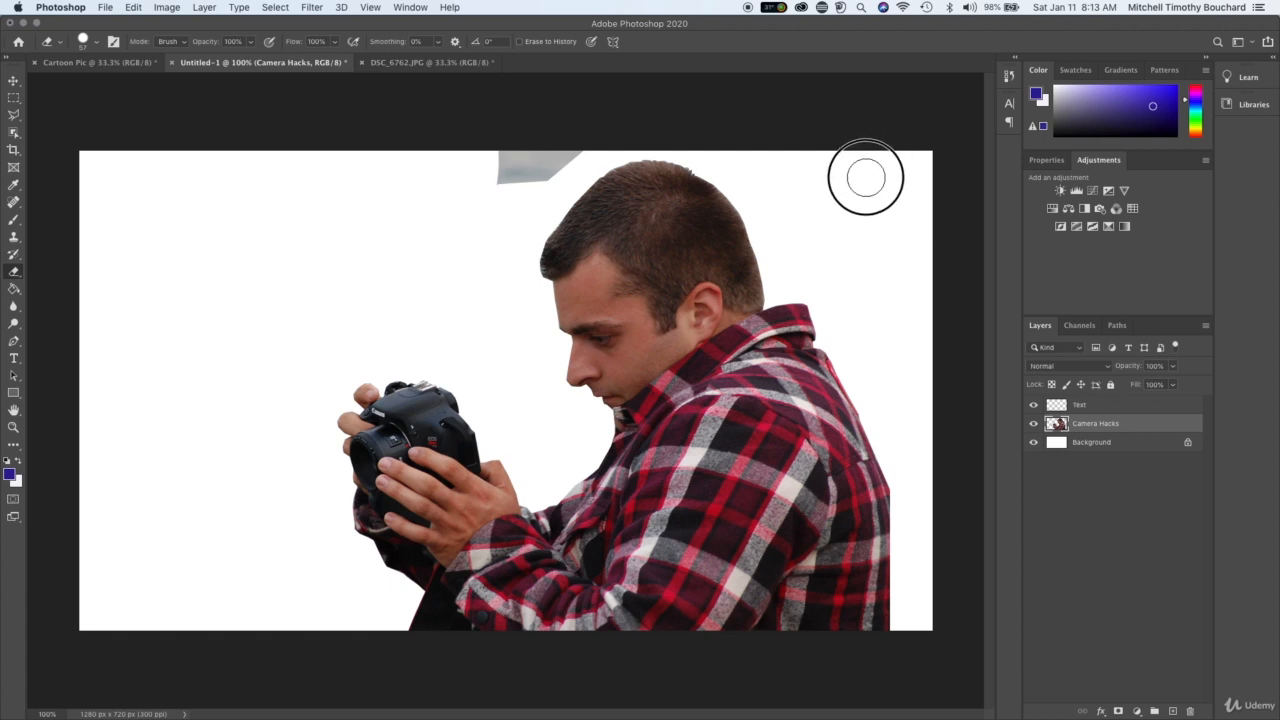
mouse_move(535, 160)
left_mouse_down()
mouse_move(551, 157)
mouse_move(503, 191)
mouse_move(494, 163)
left_mouse_up()
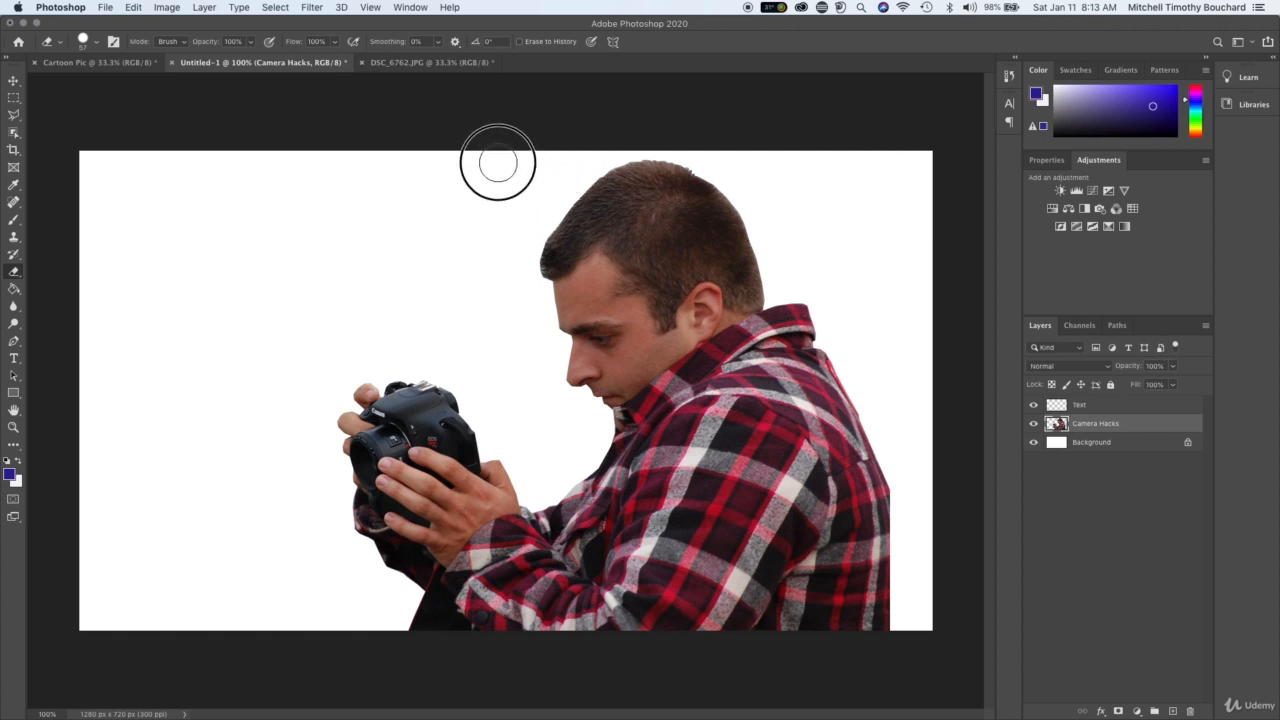
left_click_drag(280, 551, 178, 537)
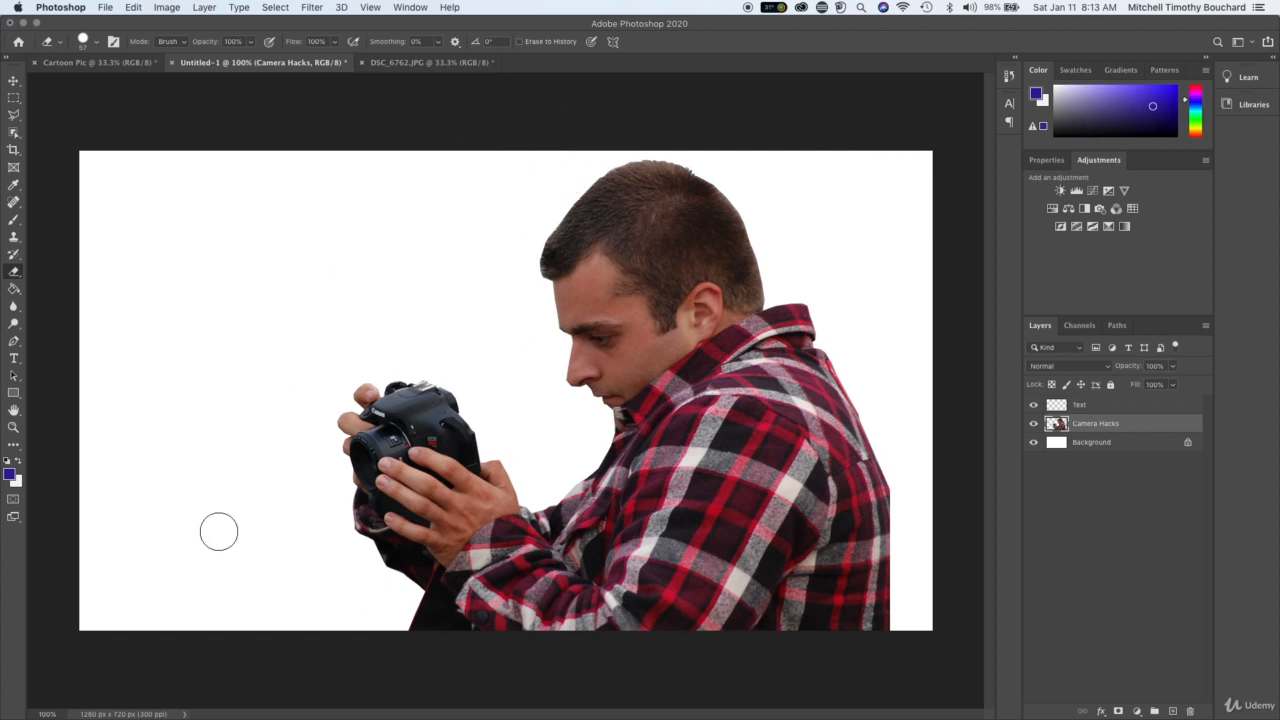
- Deselect the layers and hide the Text and Background layers, leaving only the Camera Hacks cut-out showing
left_click(1160, 553)
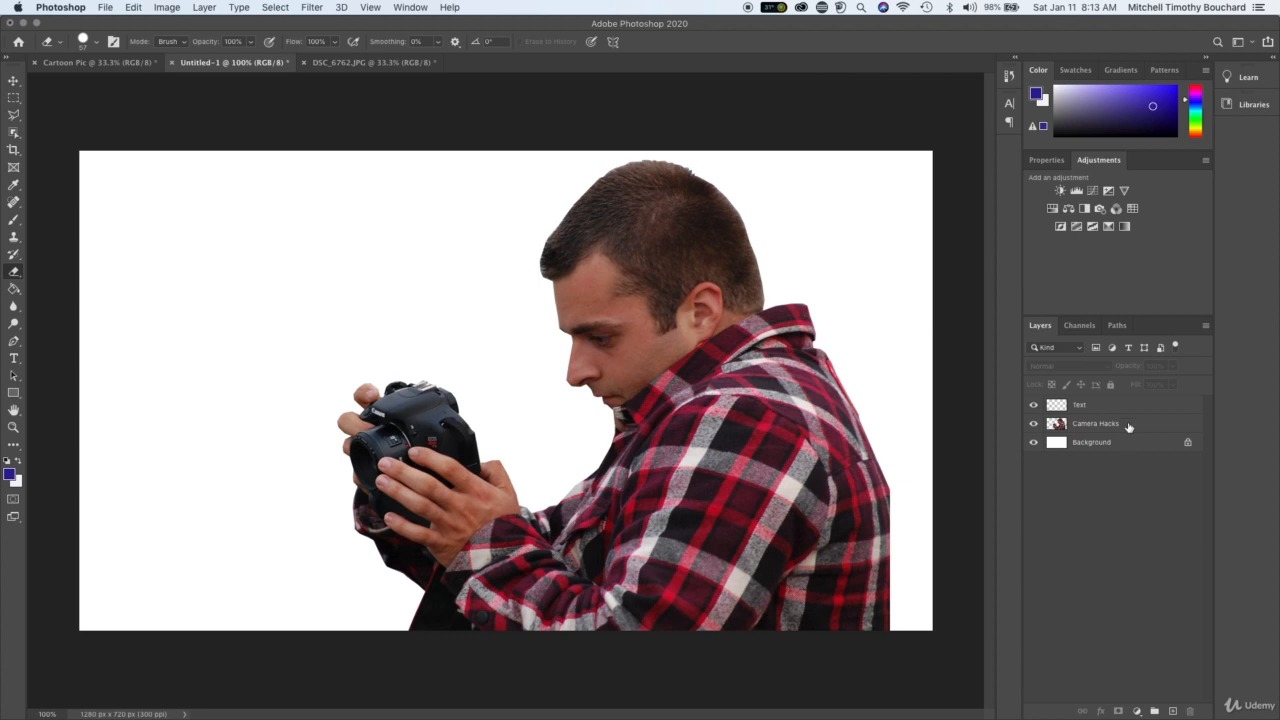
left_click(1033, 442)
left_click(1033, 442)
key("super+equal")
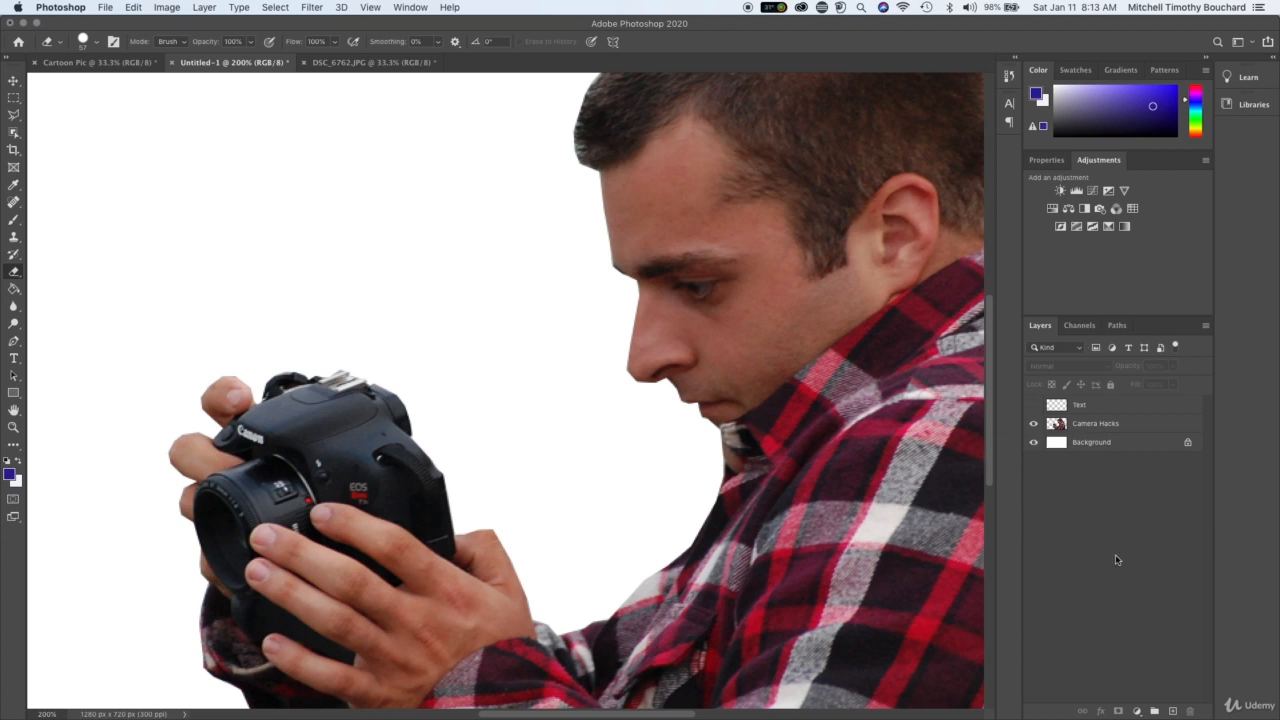
left_click(1034, 443)
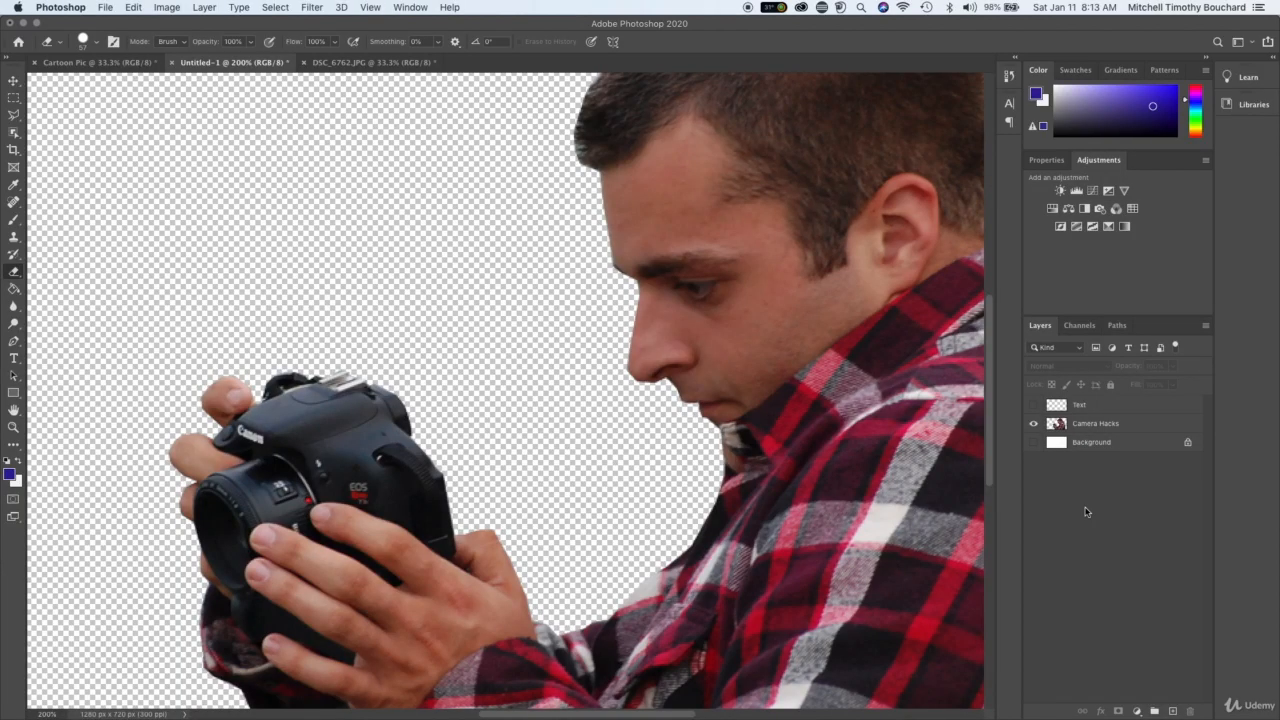
- Reactivate the Camera Hacks layer and set the Eraser brush to 20 px for cleaning the edge around the face
key("super+equal")
key("super+equal")
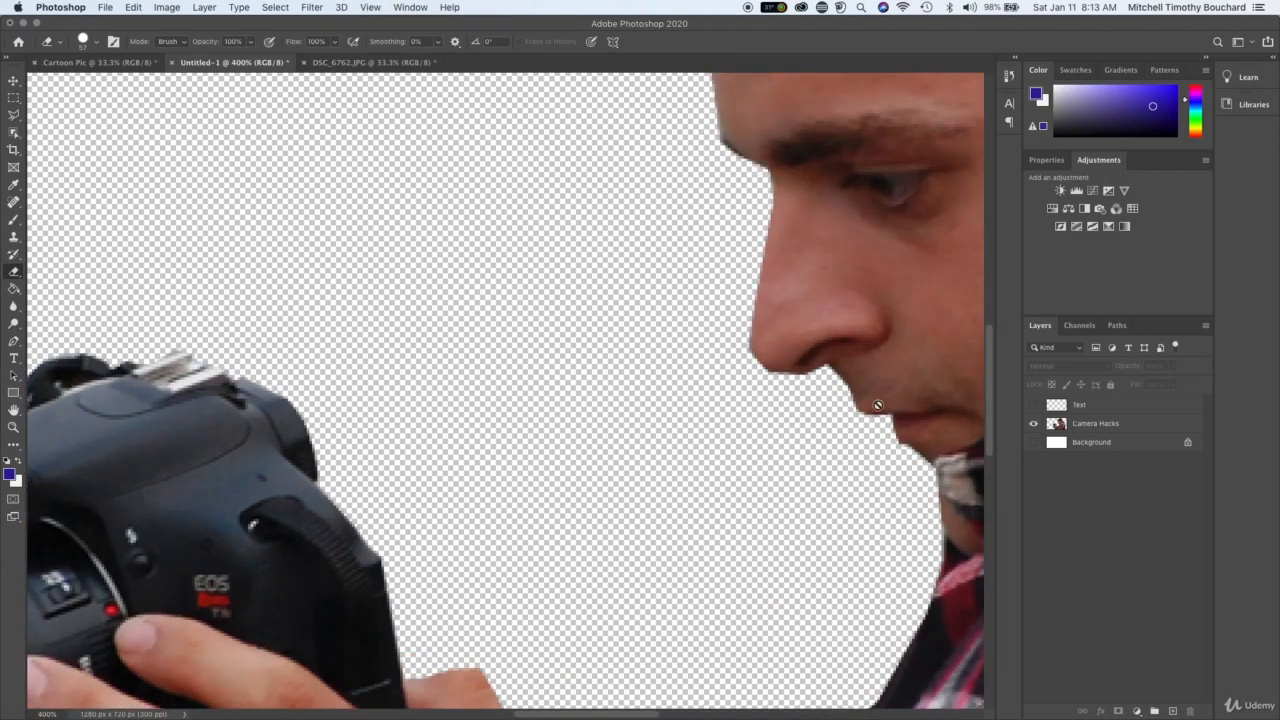
scroll(708, 350, "up", 5)
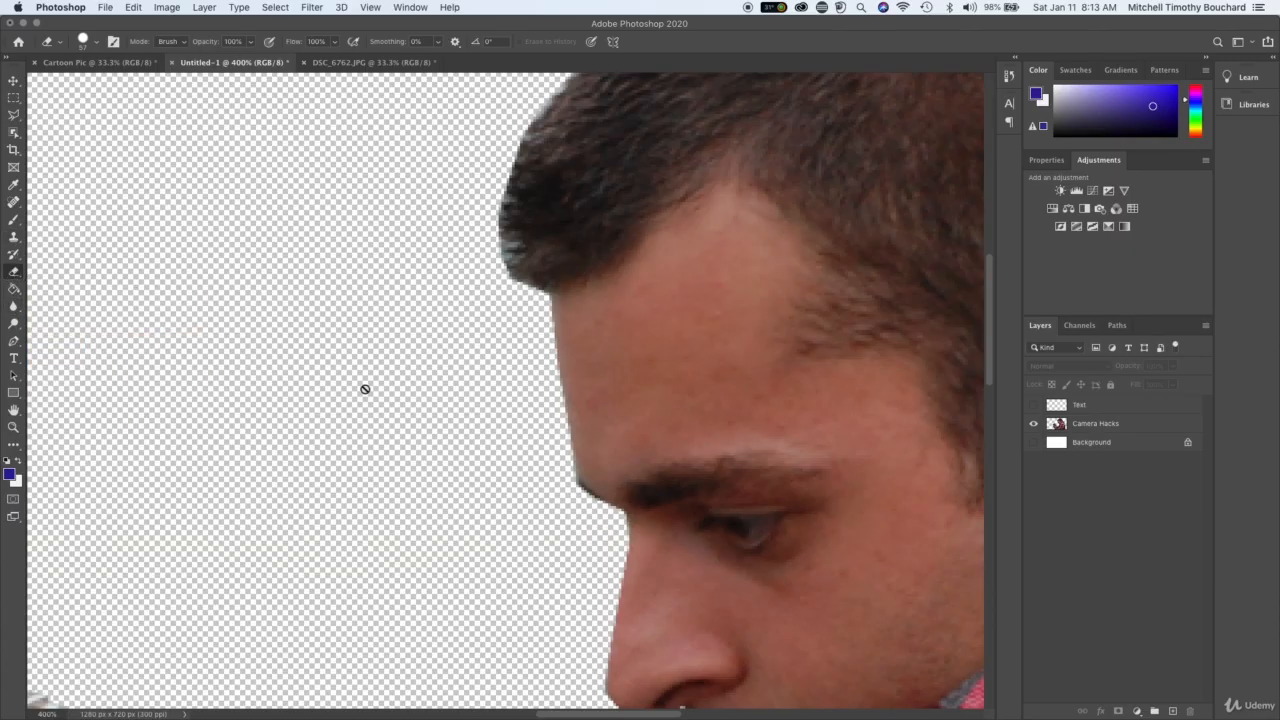
left_click(1100, 428)
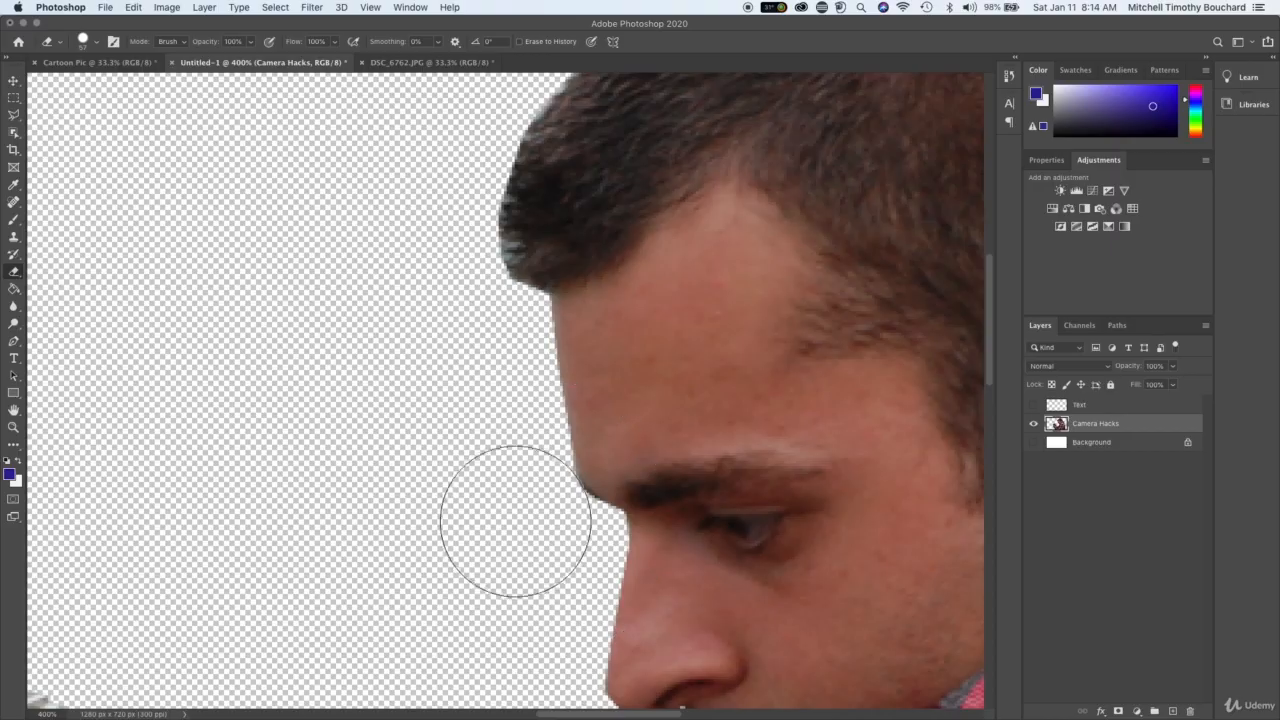
scroll(523, 532, "down", 5)
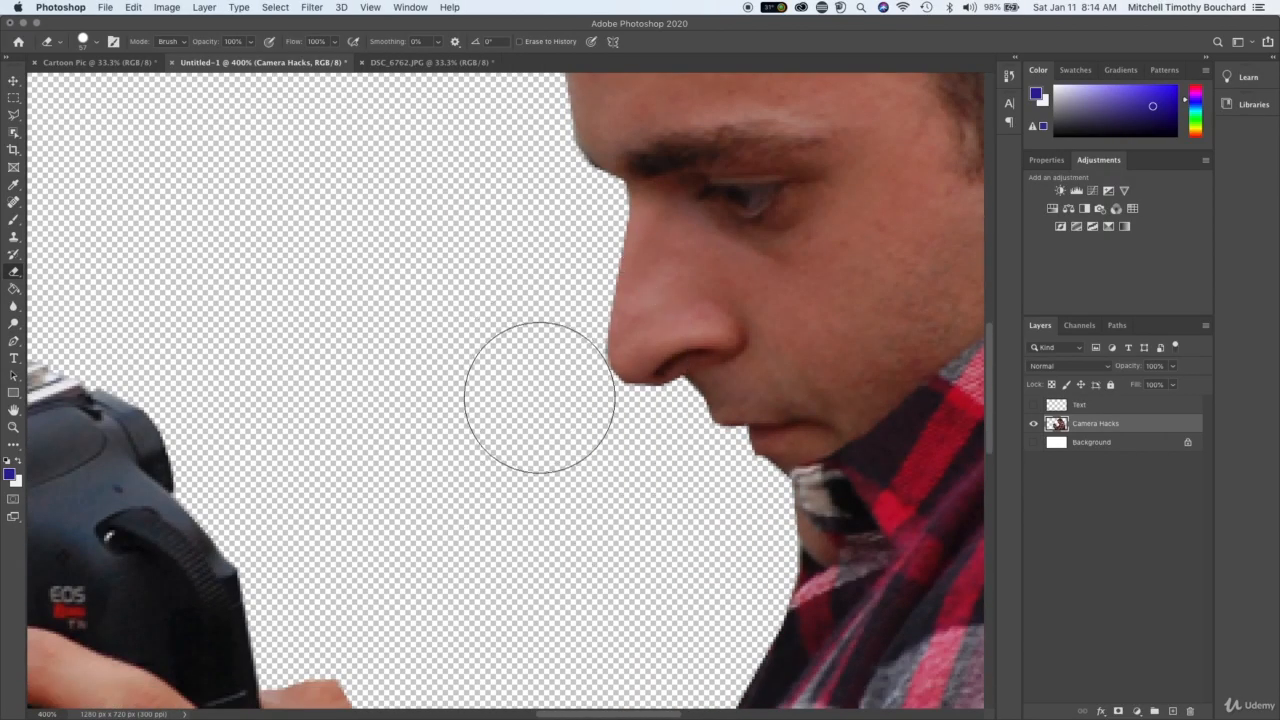
left_click(607, 455)
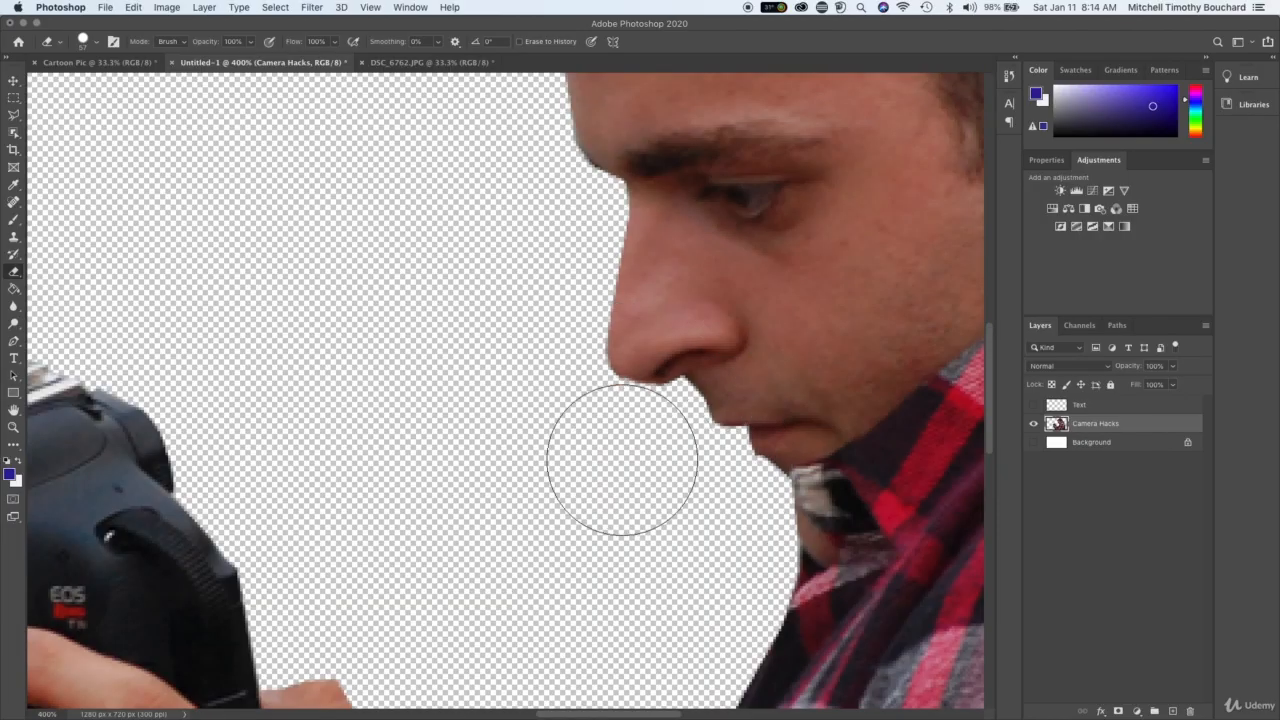
right_click(425, 350)
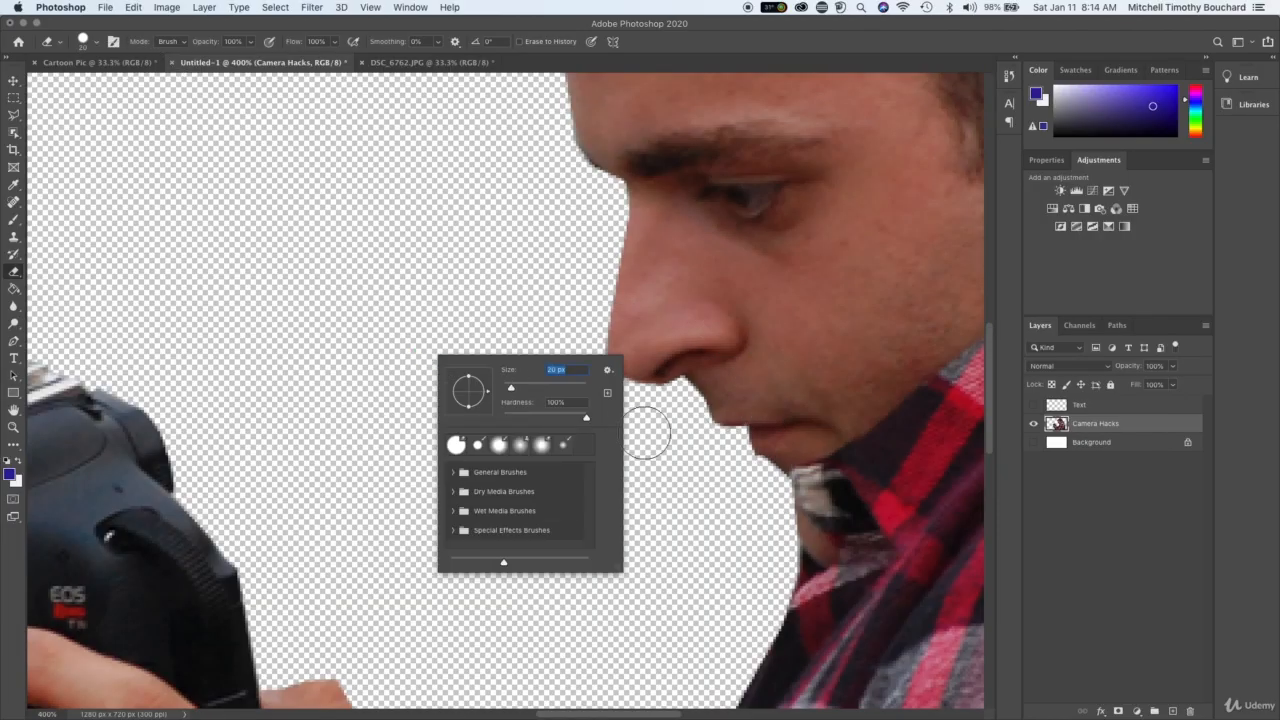
key("Return")
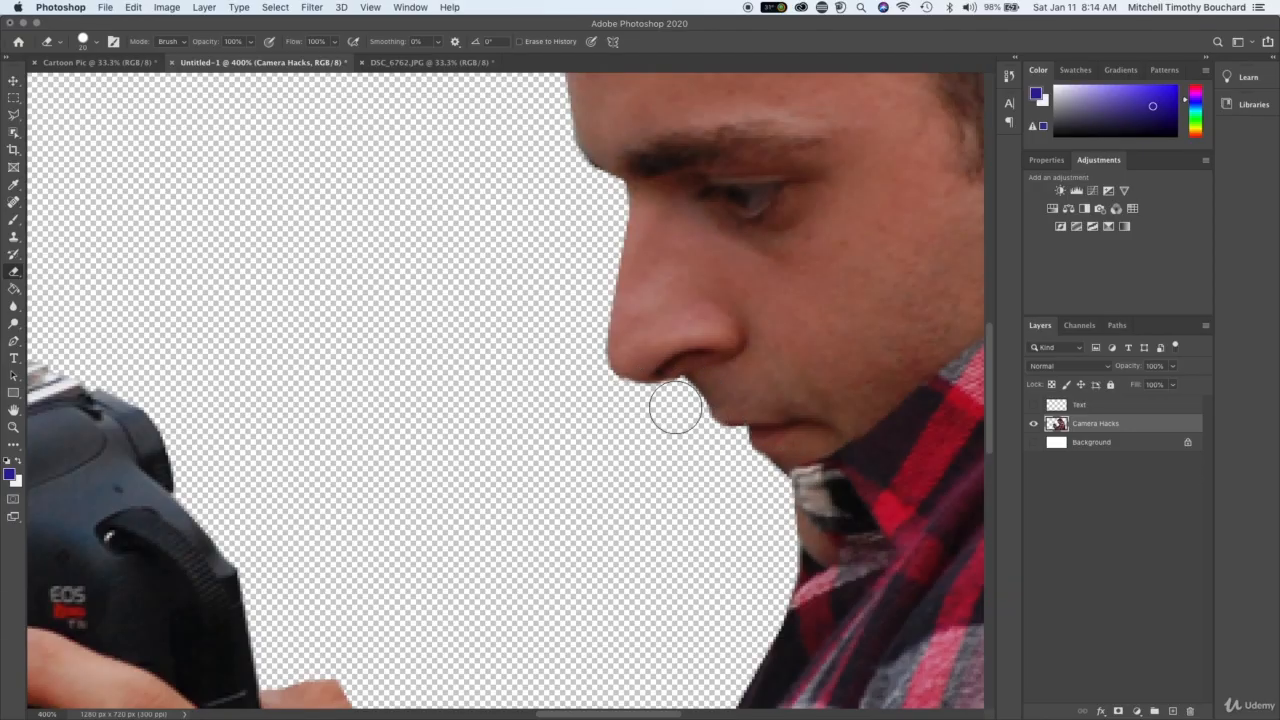
- Erase stray background remnants along the top of the camera and around the fingers holding it
scroll(651, 414, "left", 10)
scroll(422, 440, "up", 2)
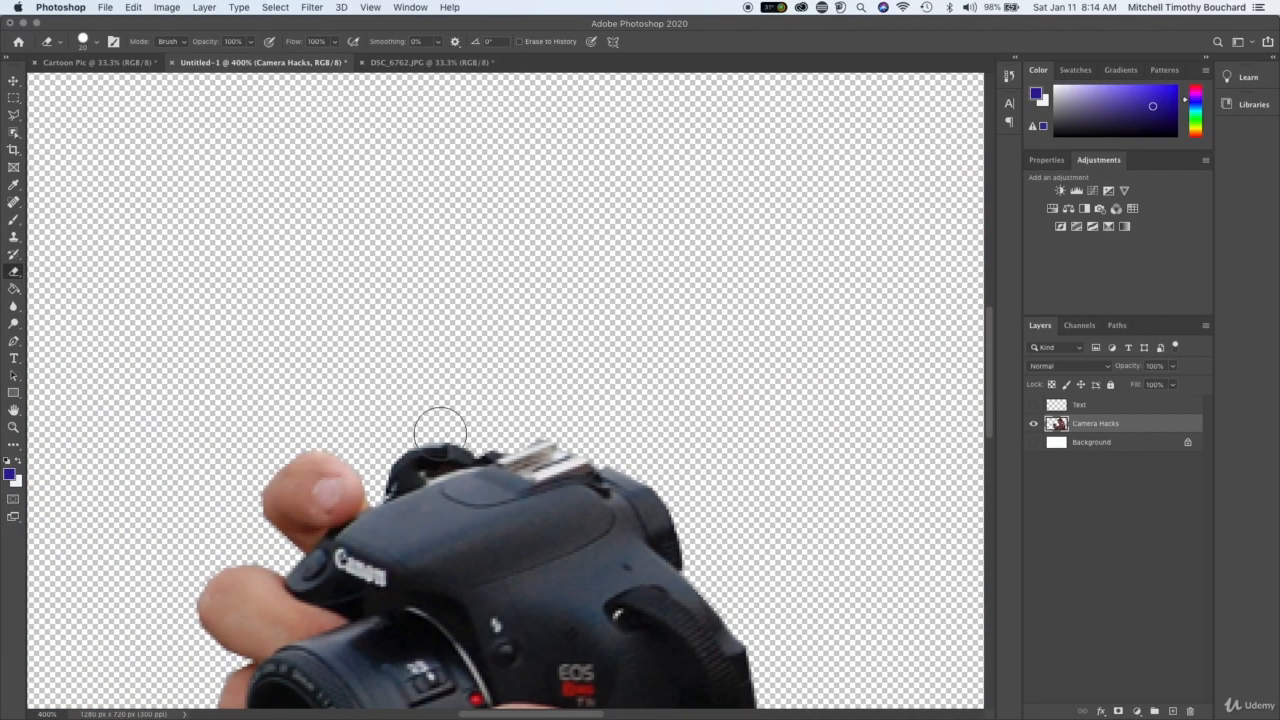
left_click(422, 418)
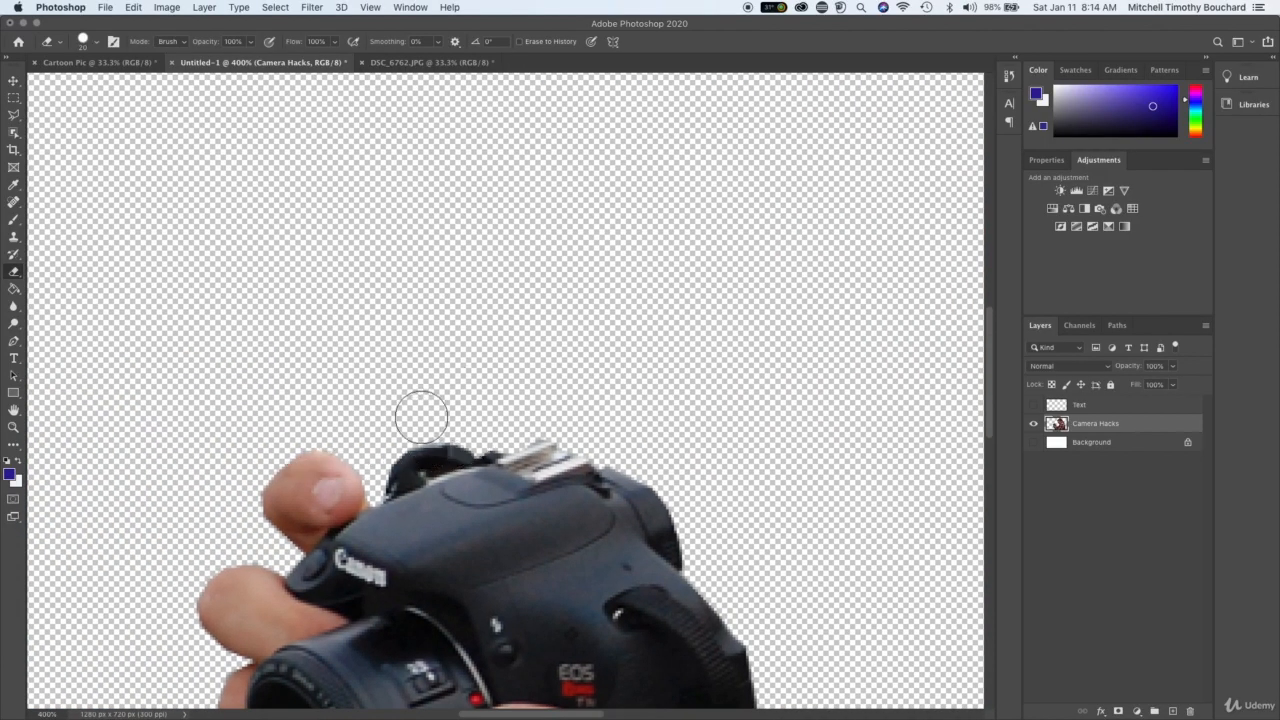
left_click(442, 419)
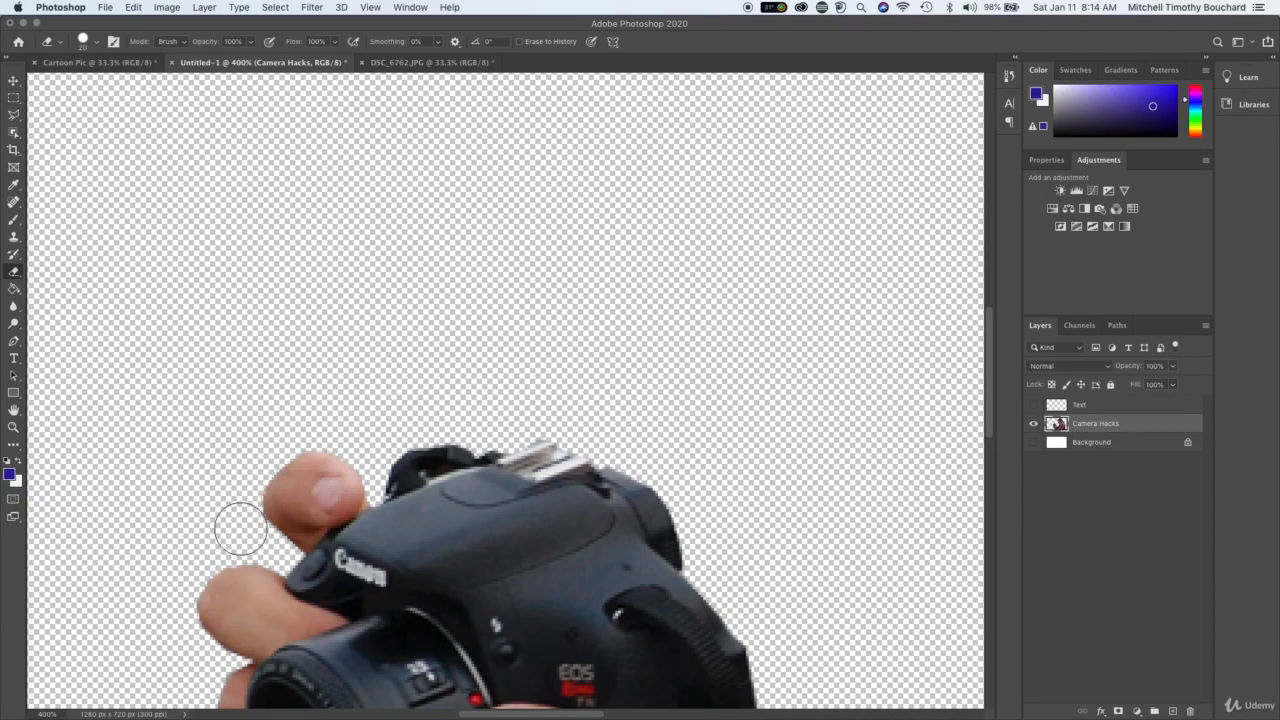
left_click(242, 530)
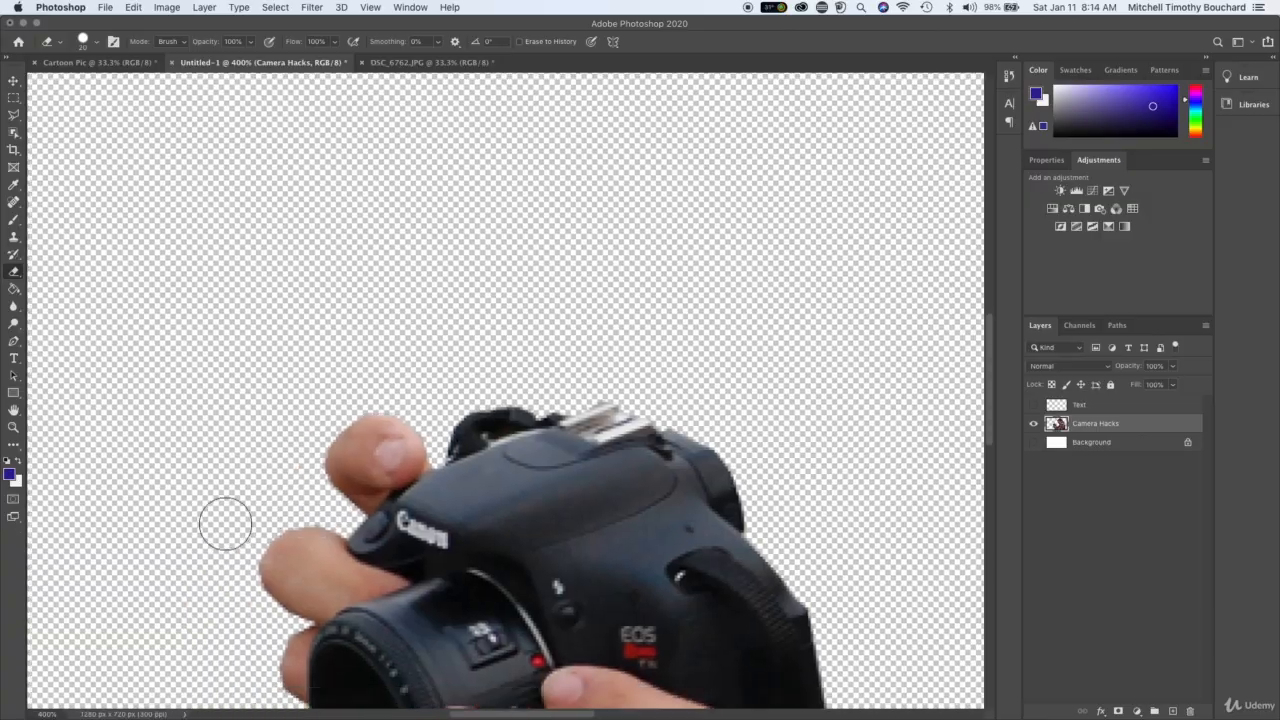
scroll(230, 520, "down", 5)
scroll(230, 520, "left", 3)
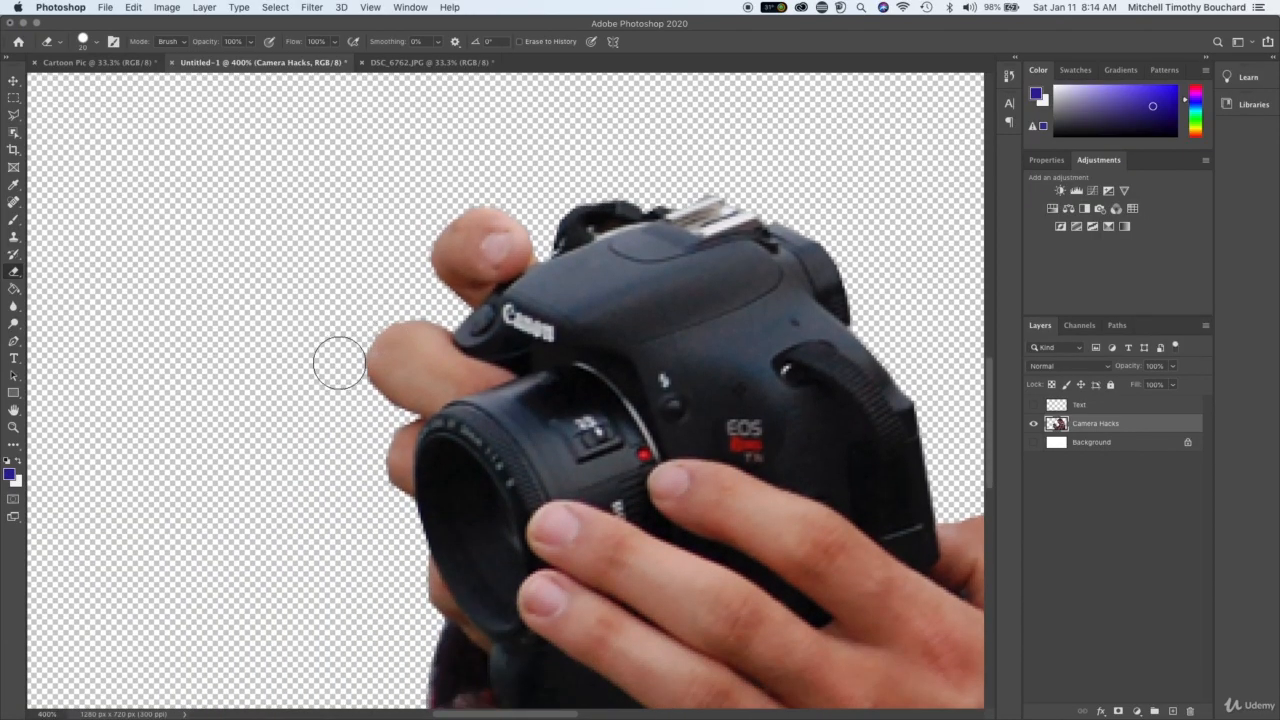
left_click(394, 297)
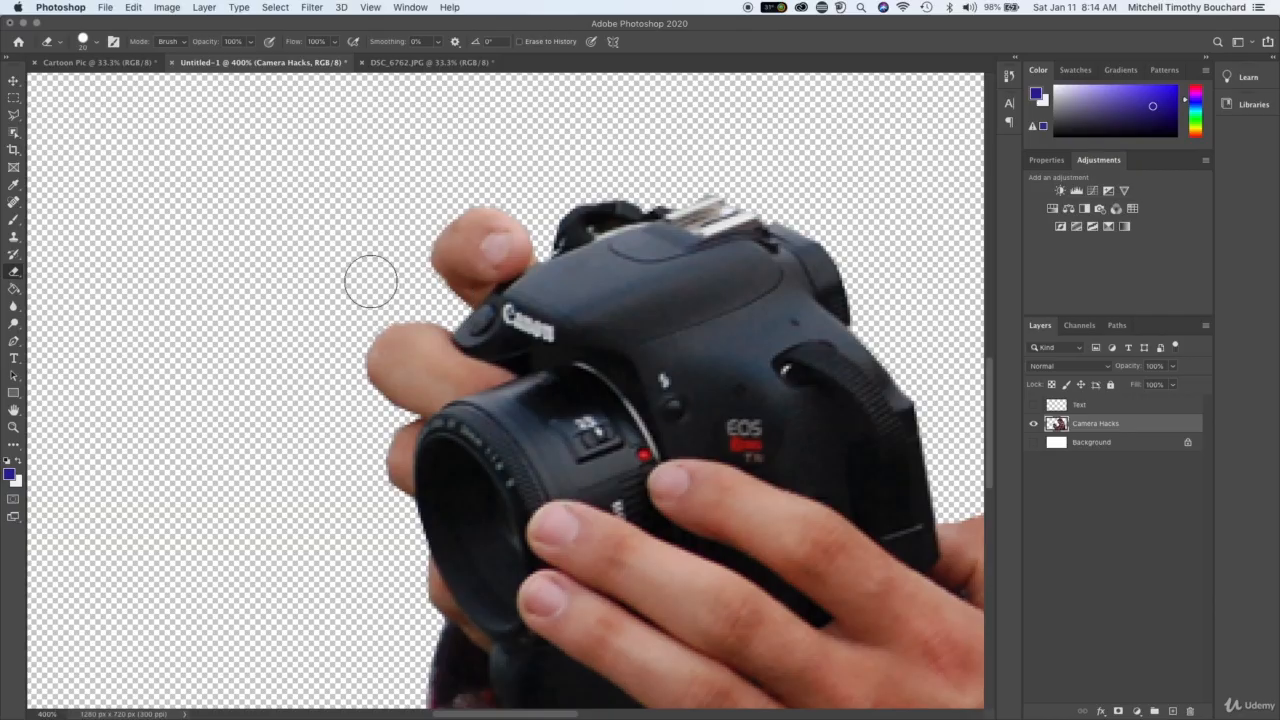
- Examine the cut-out edge around the hands, sleeves, chest and back of the shirt for leftover background
scroll(368, 280, "down", 2)
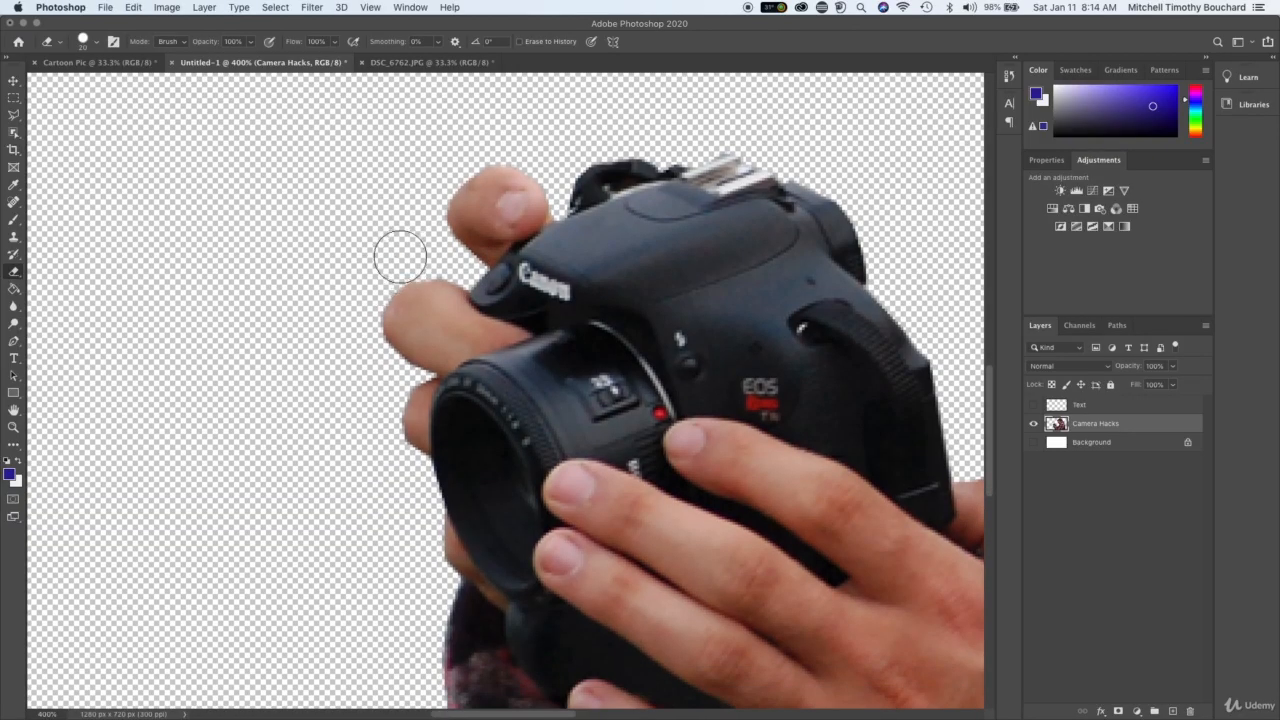
scroll(314, 351, "down", 4)
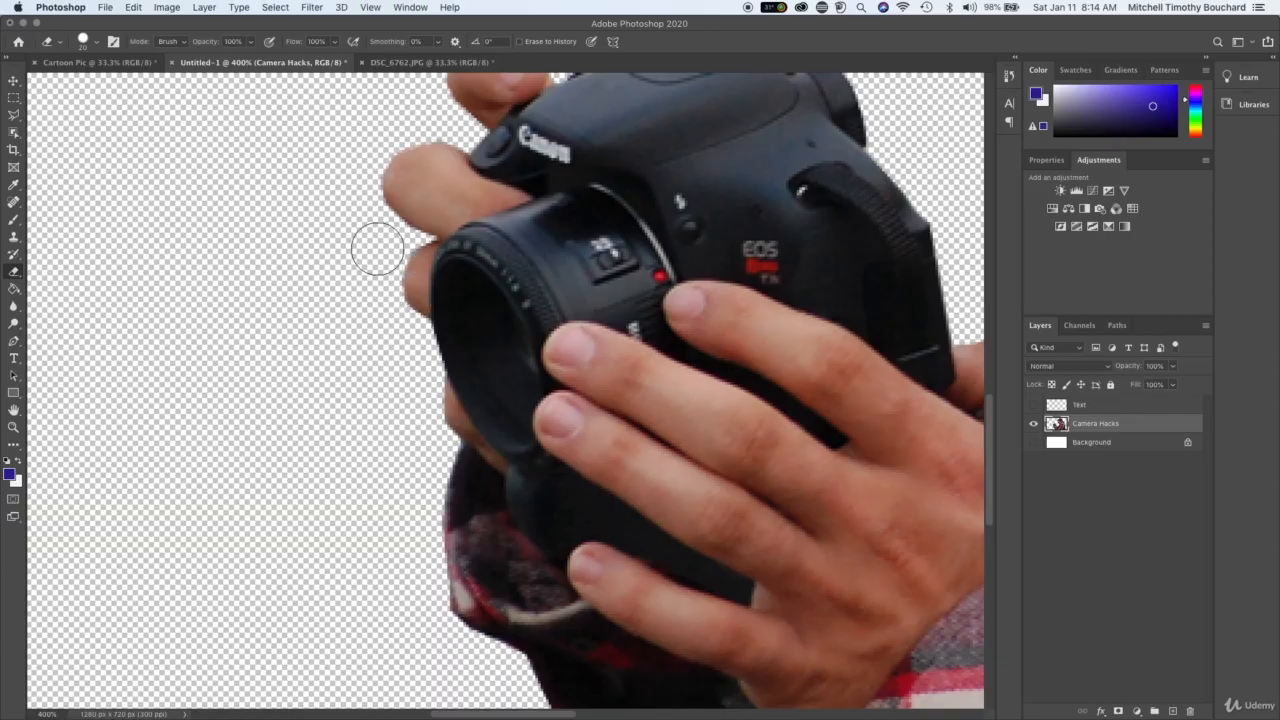
scroll(351, 363, "down", 3)
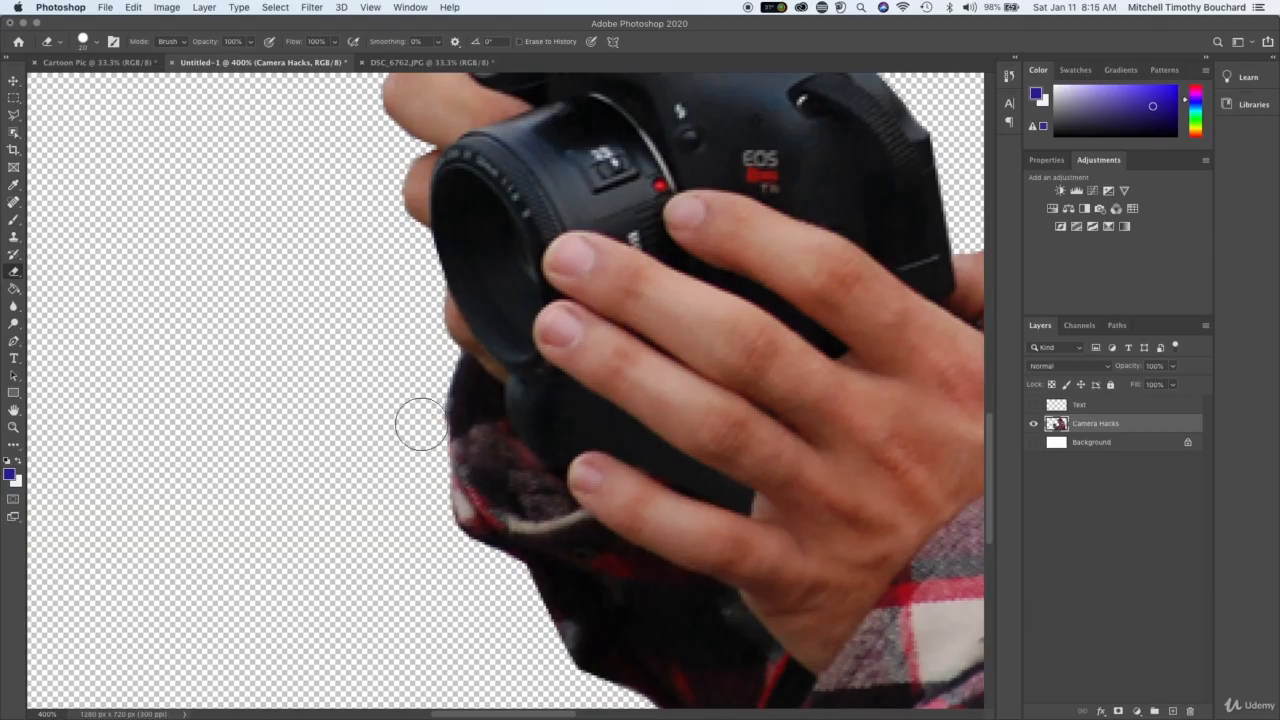
scroll(527, 685, "right", 5)
scroll(527, 685, "down", 2)
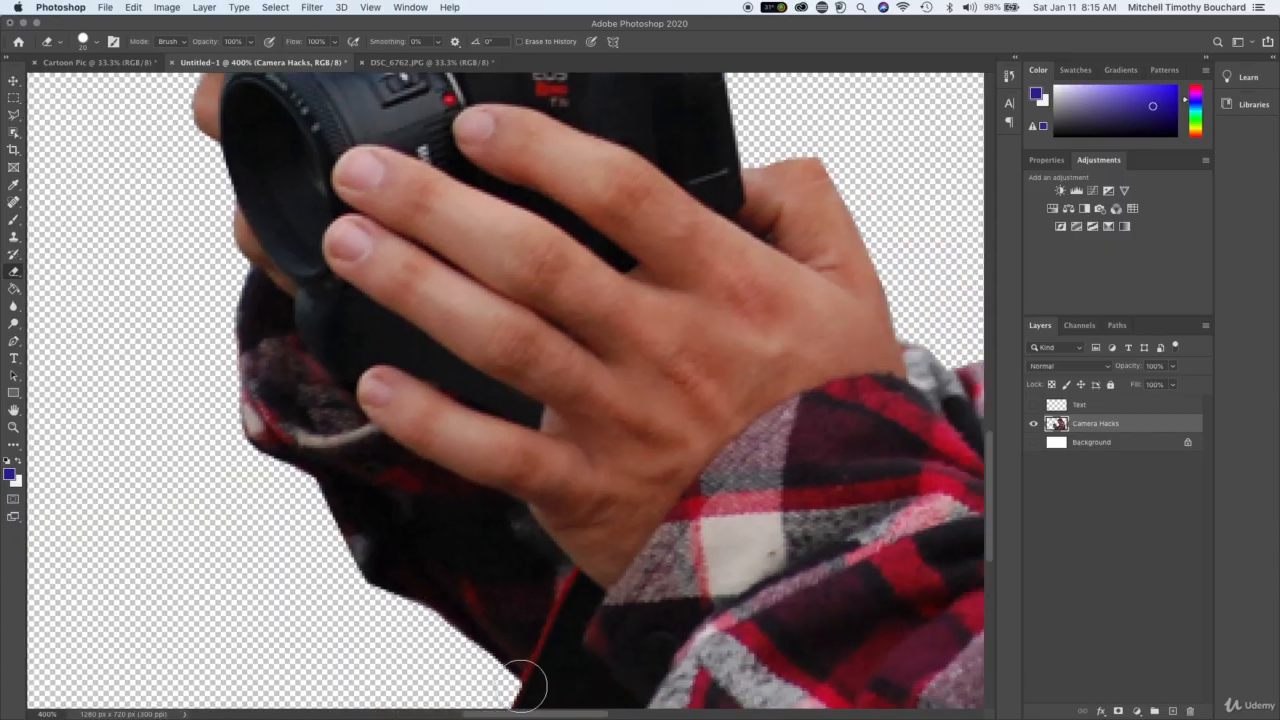
scroll(527, 685, "down", 2)
scroll(528, 523, "right", 5)
scroll(528, 523, "up", 4)
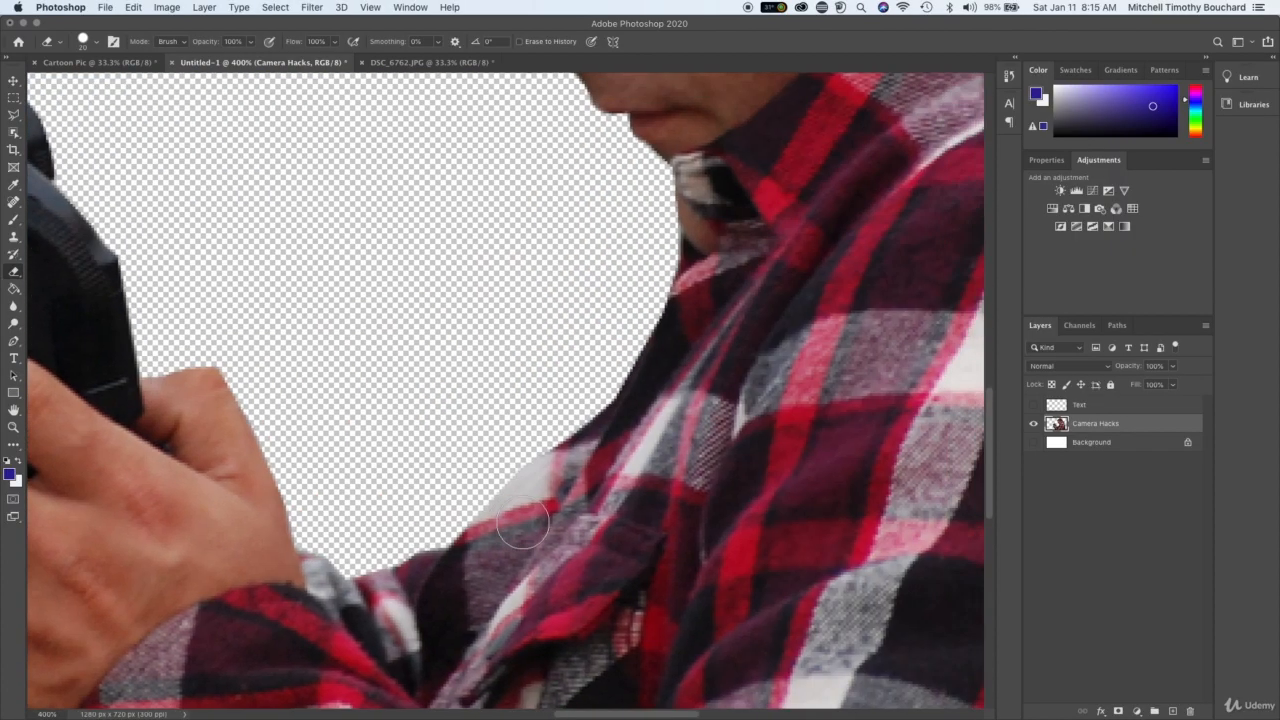
scroll(522, 527, "right", 2)
scroll(522, 527, "down", 1)
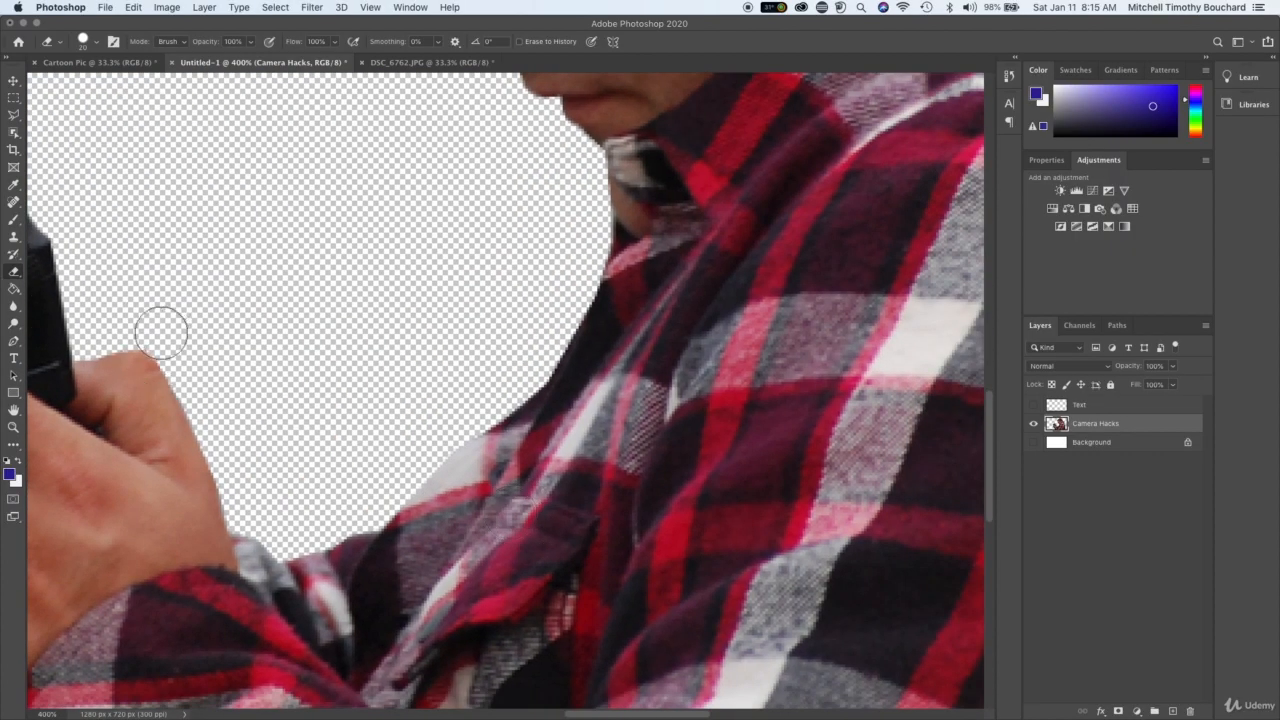
scroll(154, 326, "right", 15)
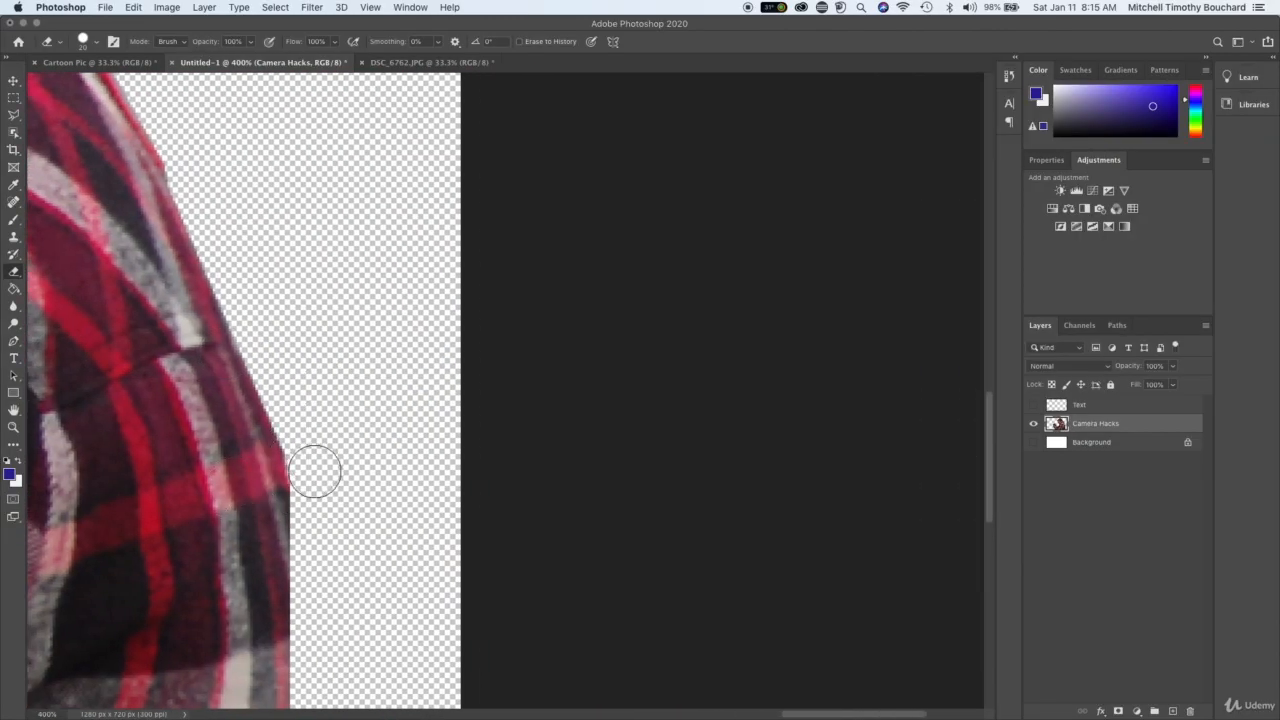
- Examine the cut-out edge along the back of the shirt, collar and head for leftover background
scroll(318, 467, "down", 4)
scroll(322, 600, "down", 5)
scroll(325, 610, "up", 8)
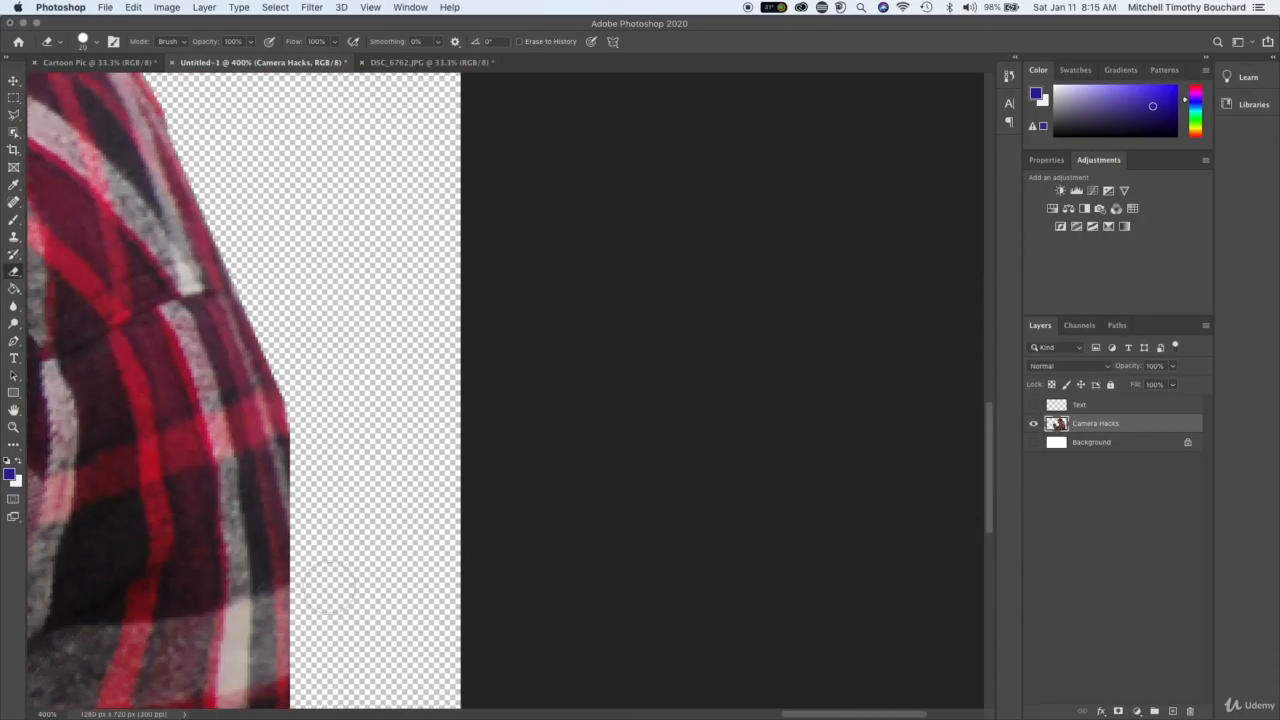
scroll(326, 592, "left", 4)
scroll(326, 592, "left", 5)
scroll(326, 592, "up", 1)
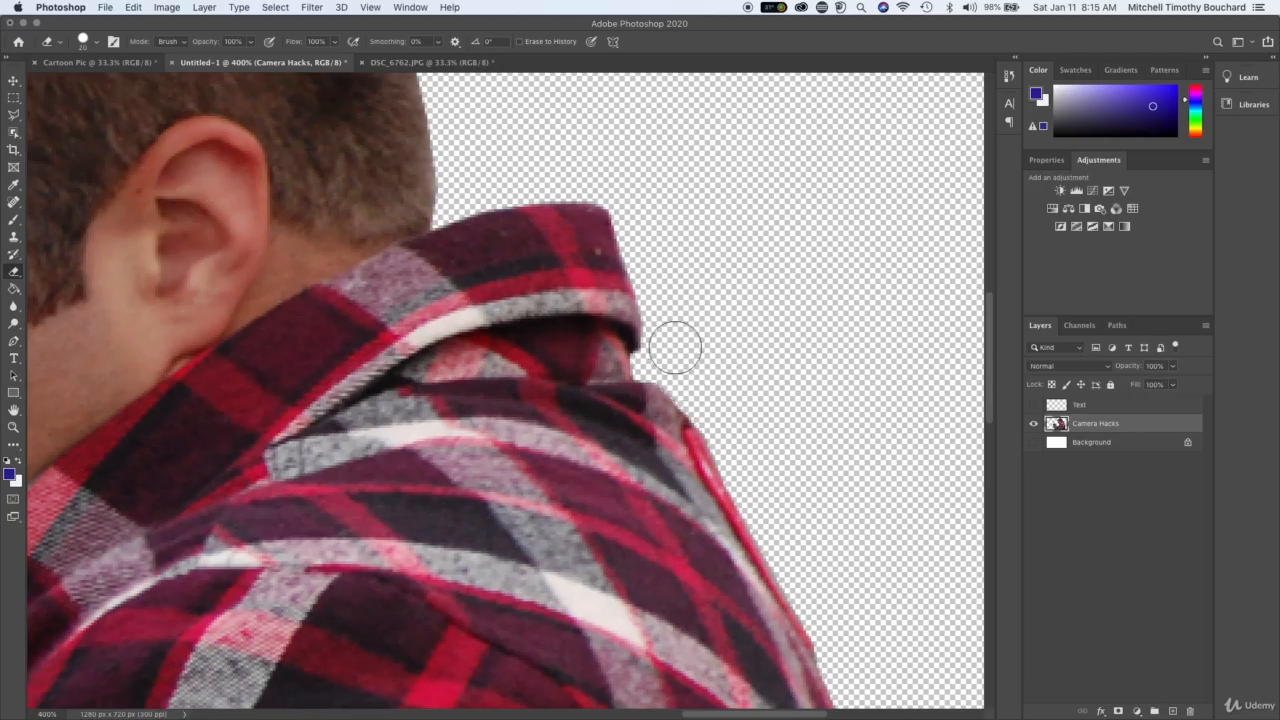
scroll(670, 330, "left", 5)
scroll(670, 330, "up", 2)
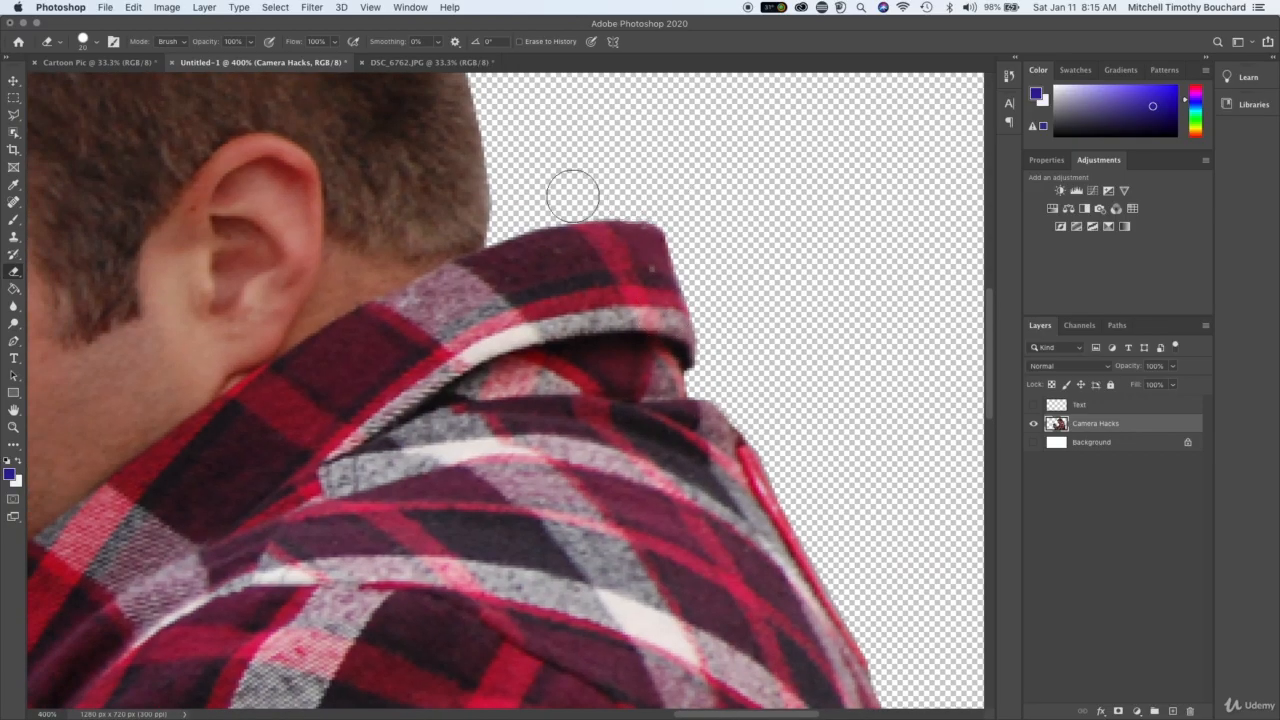
scroll(587, 192, "up", 10)
scroll(587, 192, "left", 10)
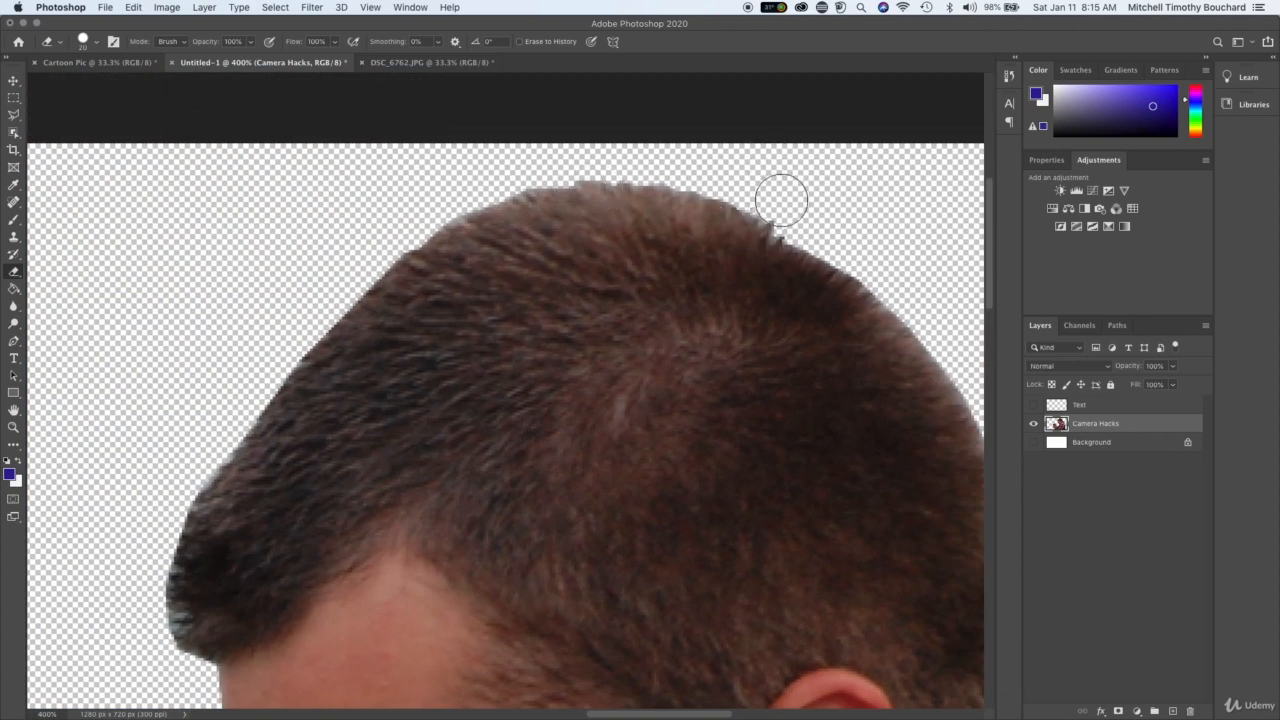
- Erase stray background remnants around the top and front of the hair, and deselect the Camera Hacks layer
left_click(571, 159)
left_click(388, 228)
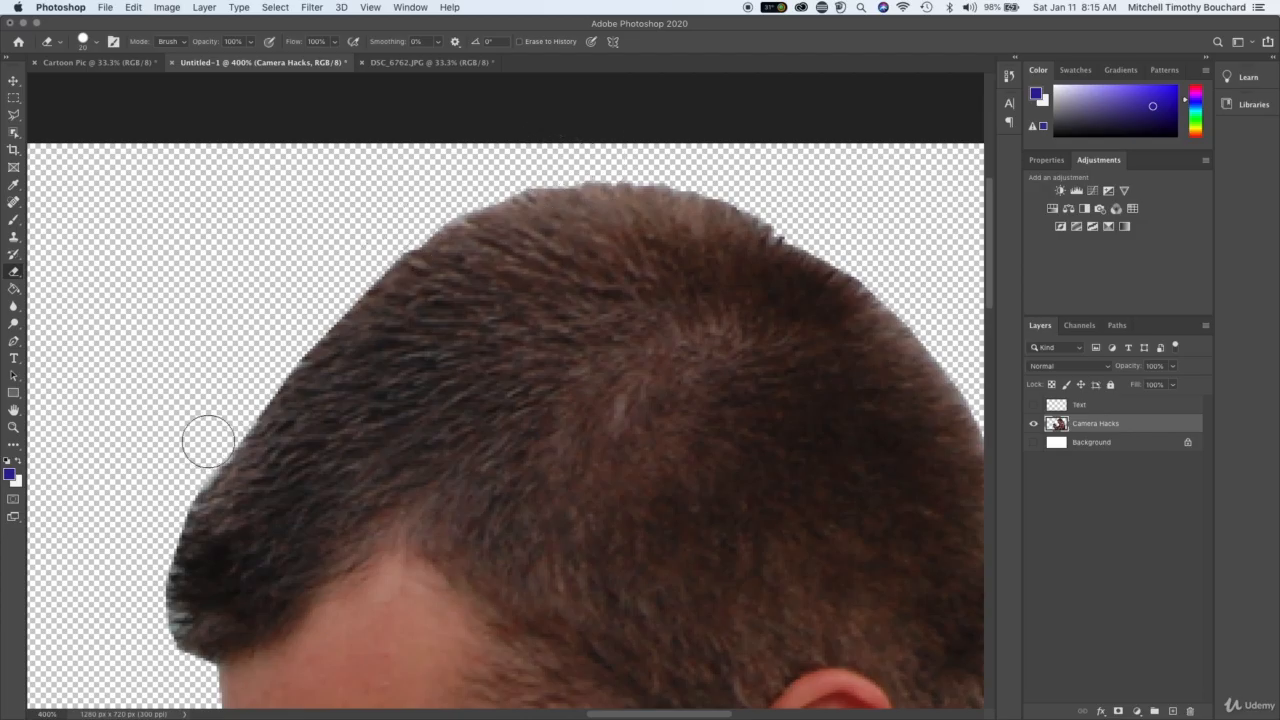
left_click(207, 441)
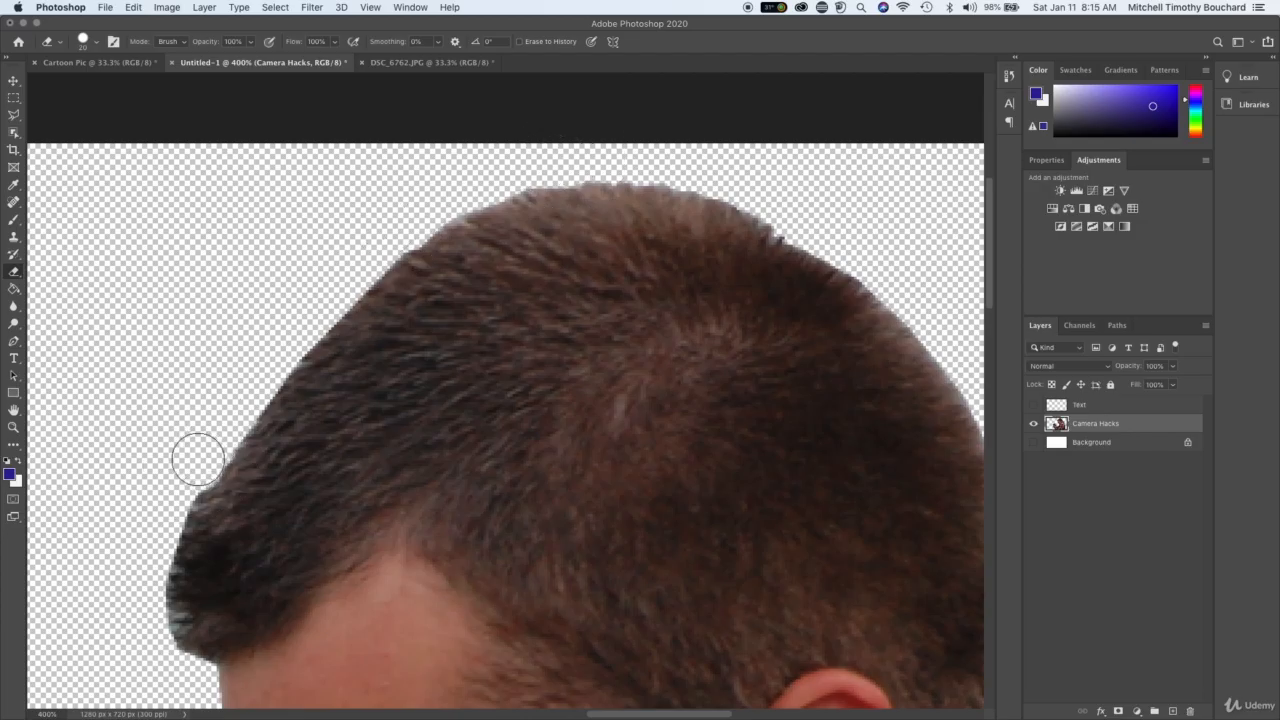
left_click(170, 495)
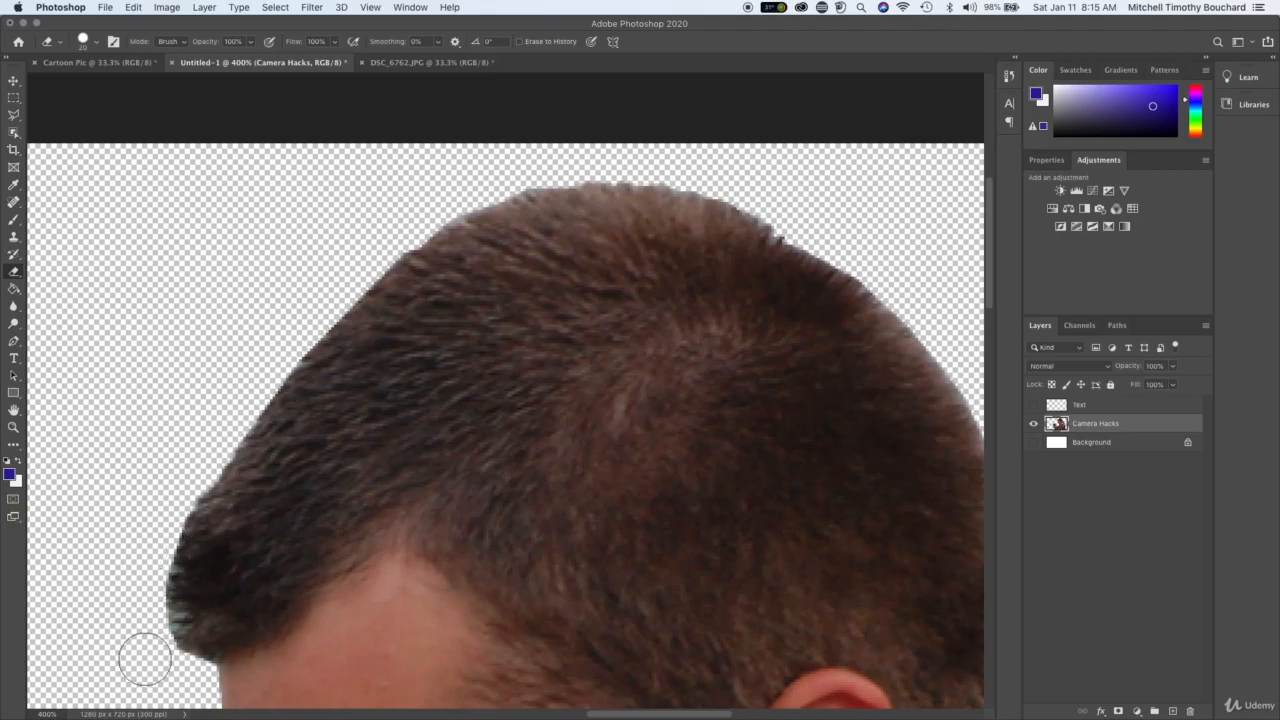
left_click(148, 638)
left_click(148, 632)
key("super+minus")
key("super+minus")
key("super+minus")
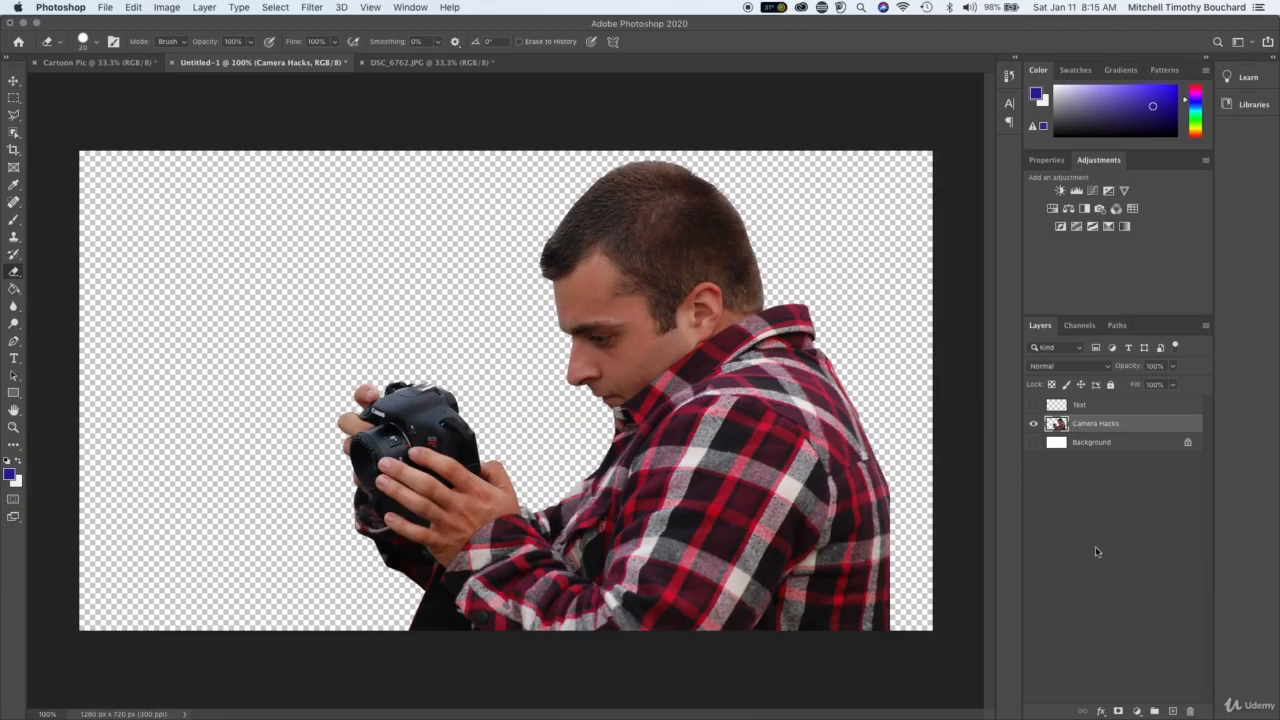
left_click(1094, 549)
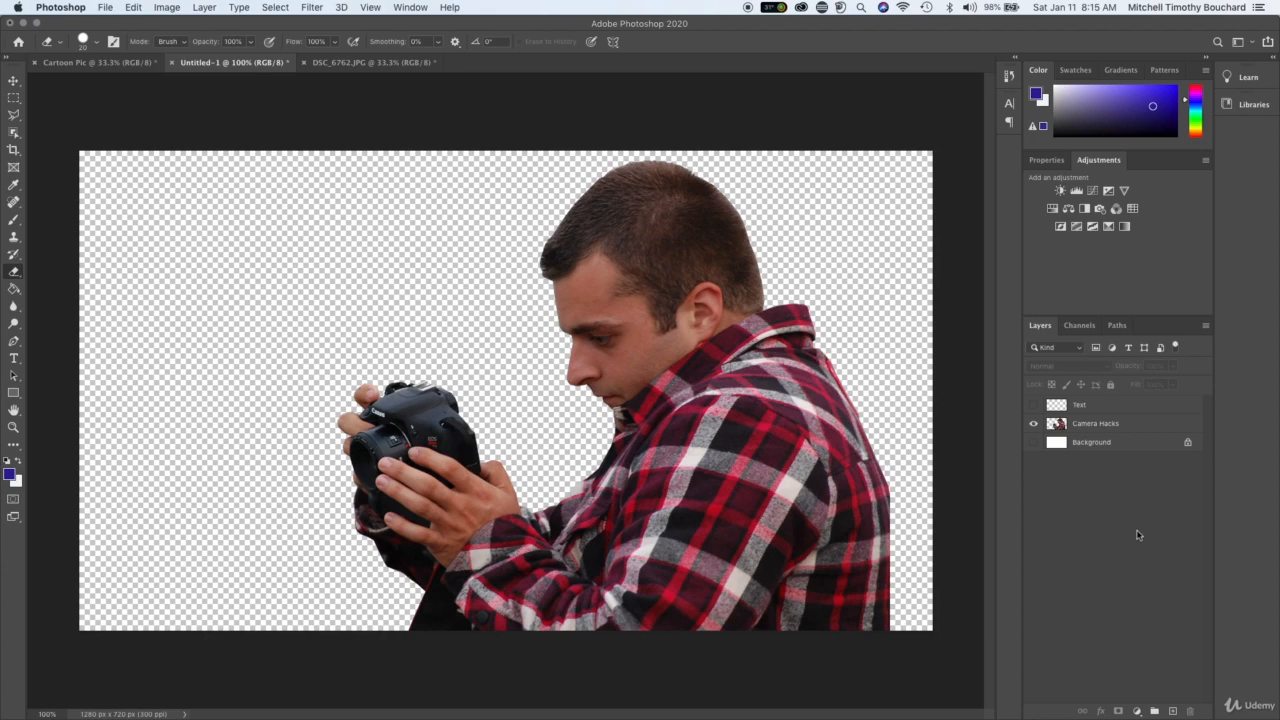
- Add the title text "CAMERA HACKS!" on two lines in Georgia Bold above the Text layer
left_click(1100, 405)
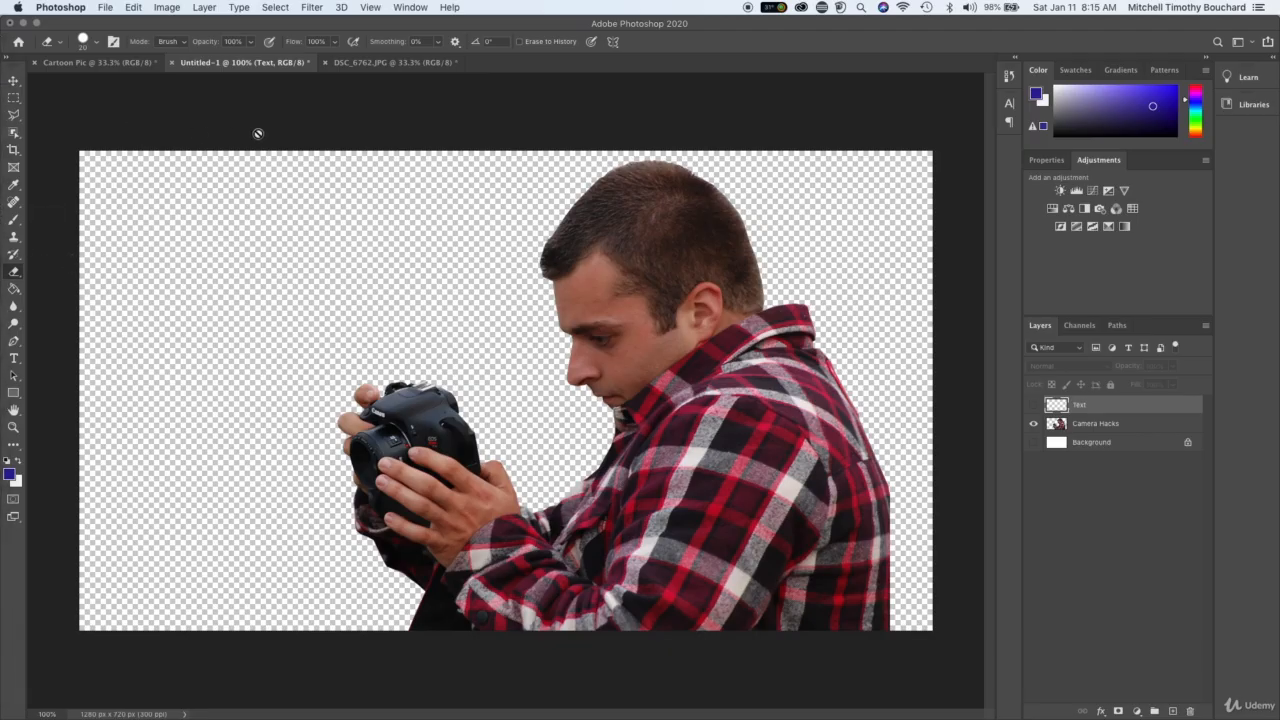
left_click(13, 358)
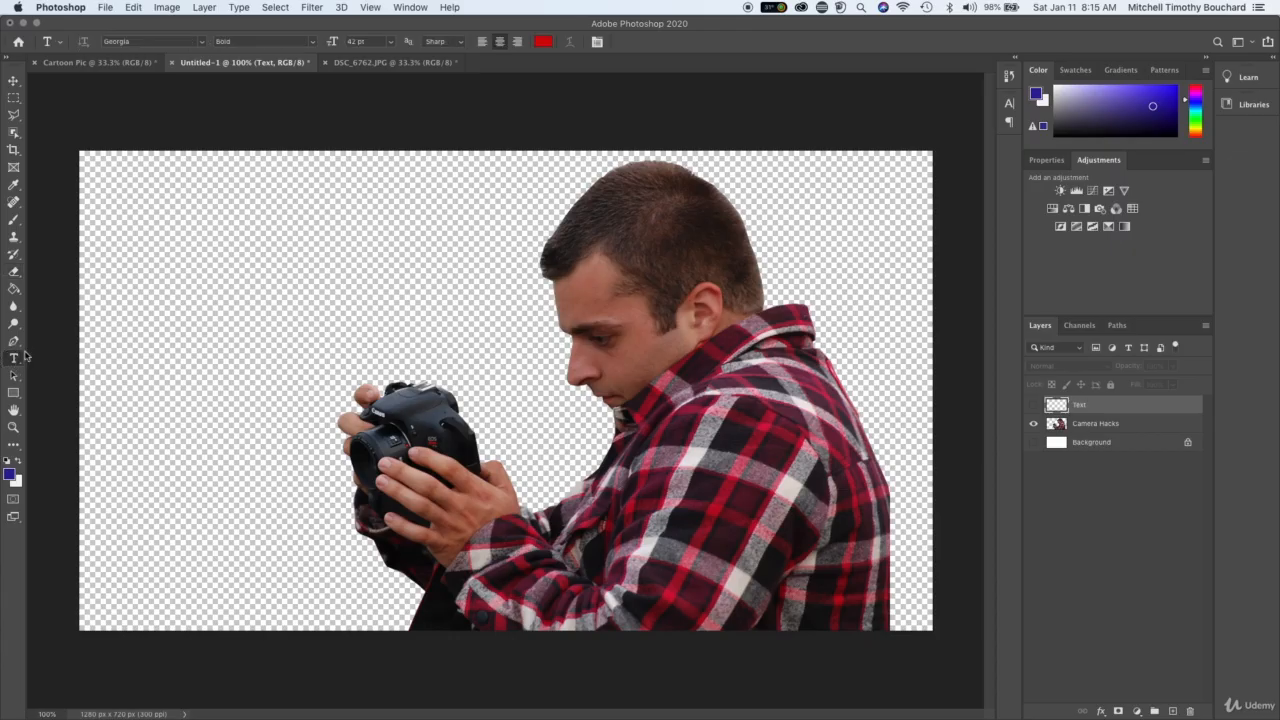
left_click(271, 286)
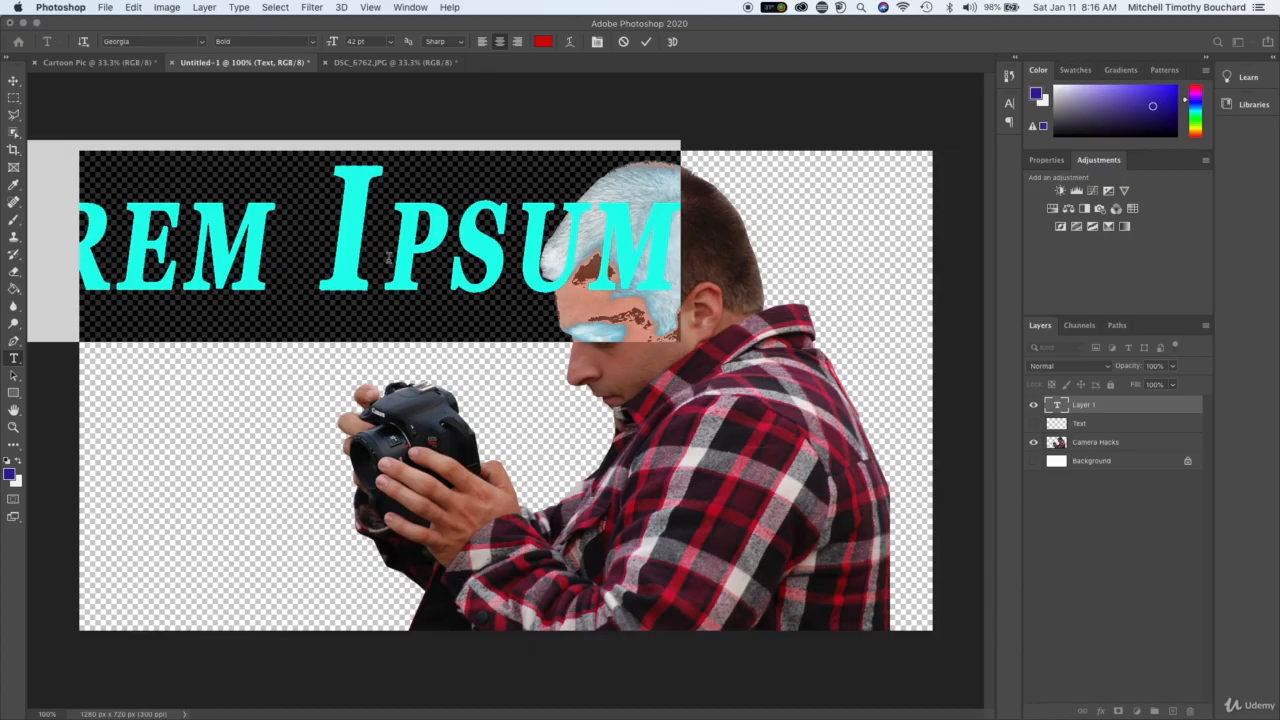
type("CAMERA")
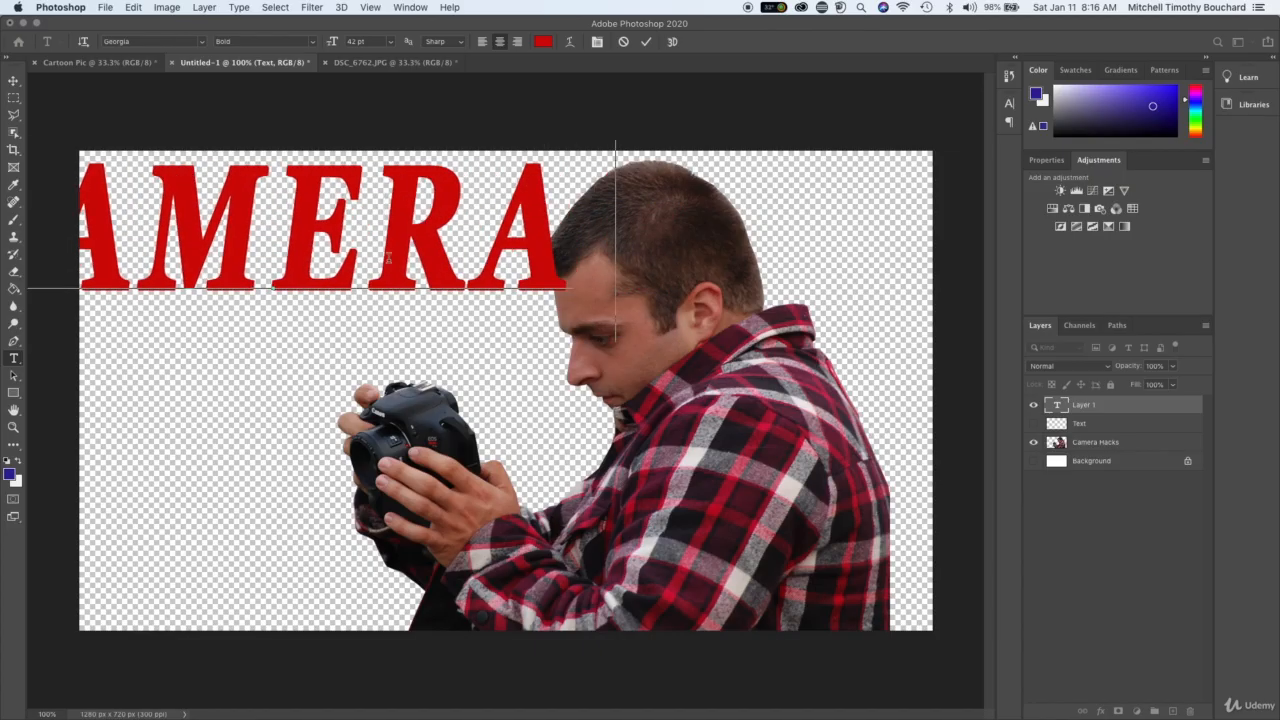
type(" HACKS!")
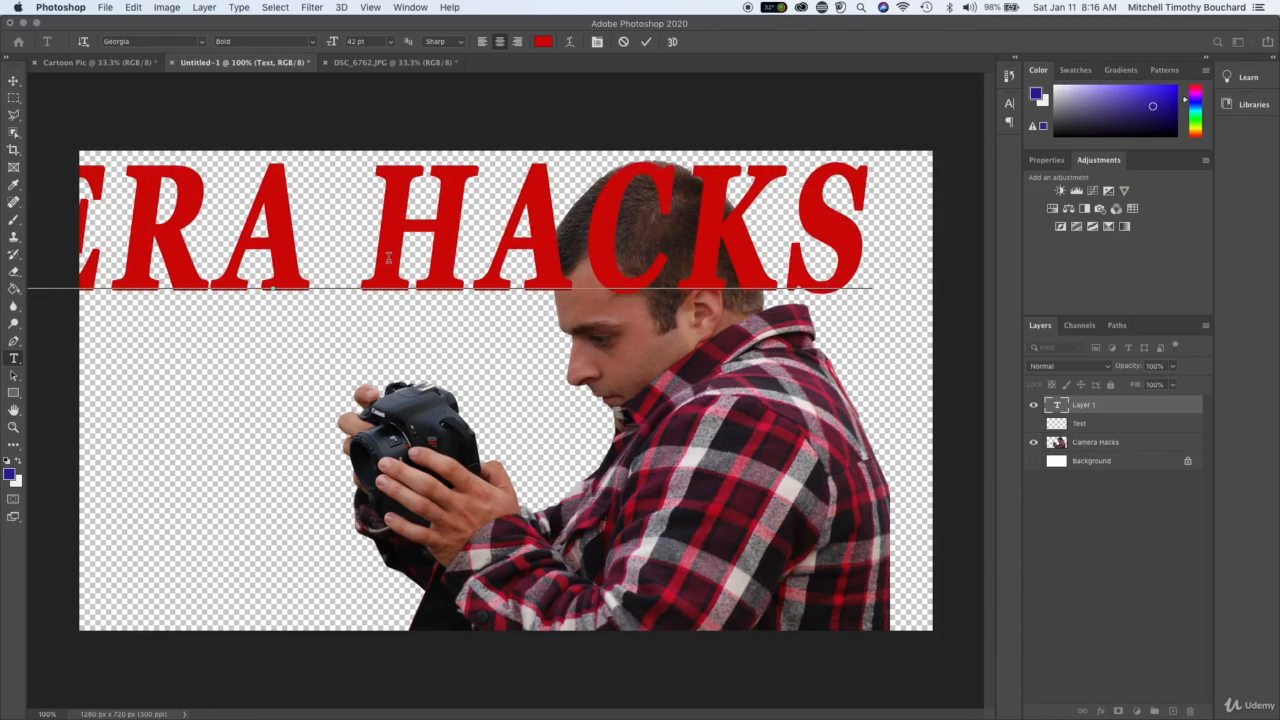
left_click(340, 217)
key("Return")
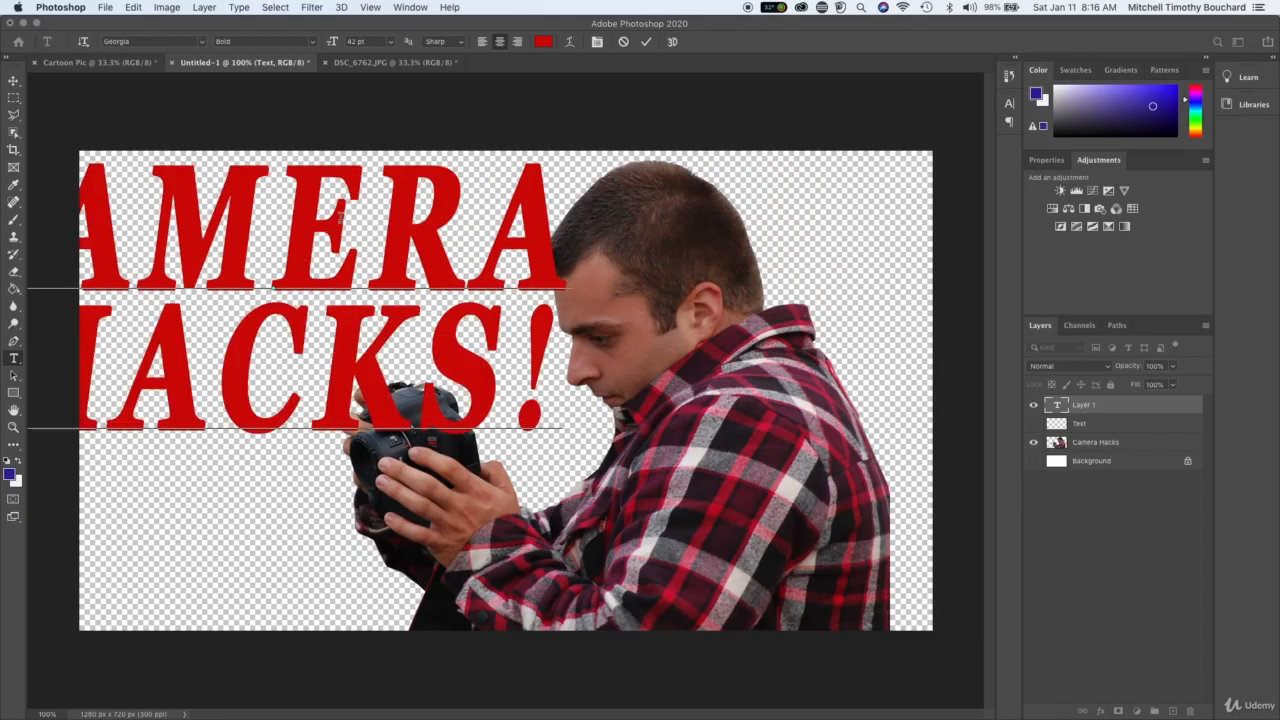
- Shift the title fully onto the canvas and set its font size to 35 pt
left_click_drag(365, 117, 563, 134)
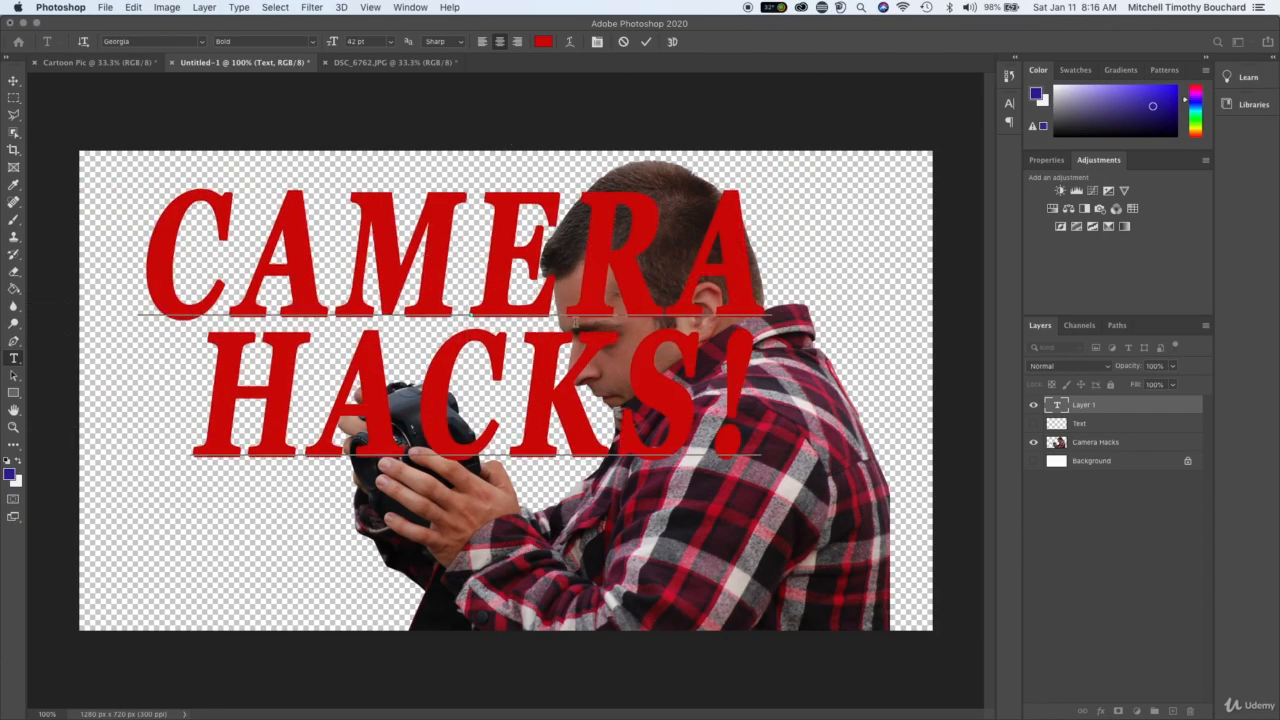
left_click_drag(758, 440, 161, 252)
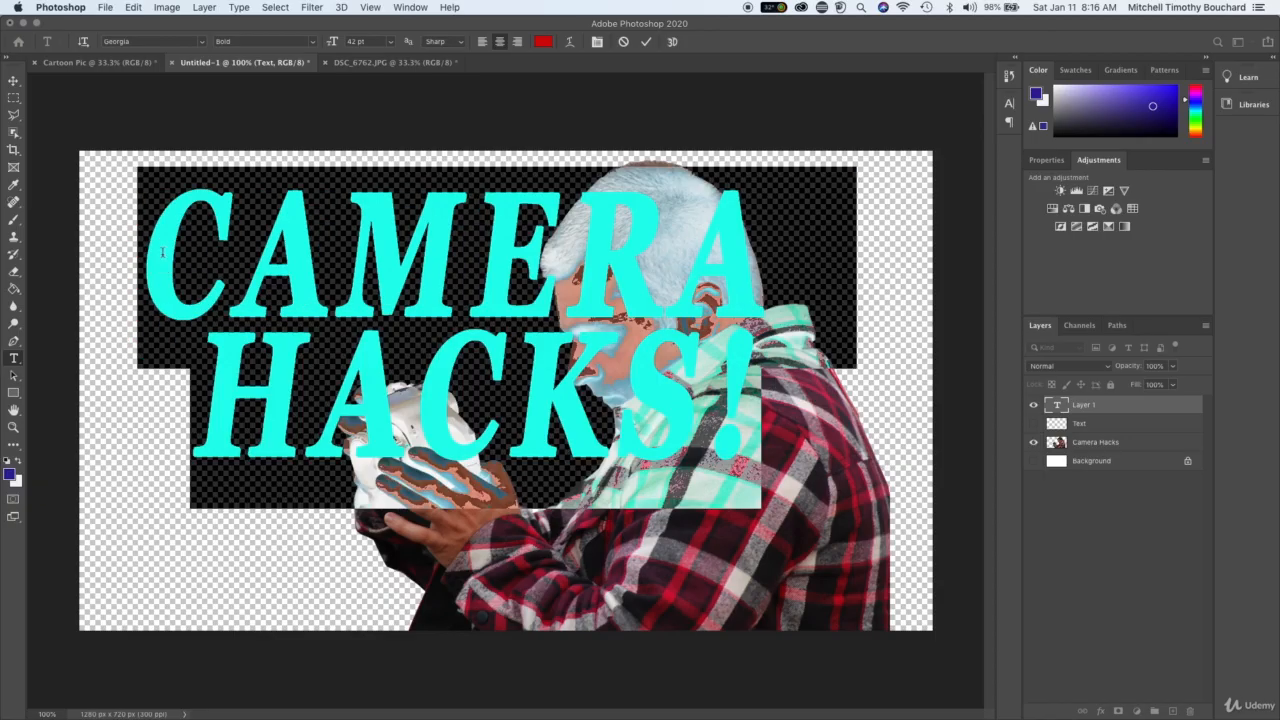
left_click_drag(330, 47, 310, 46)
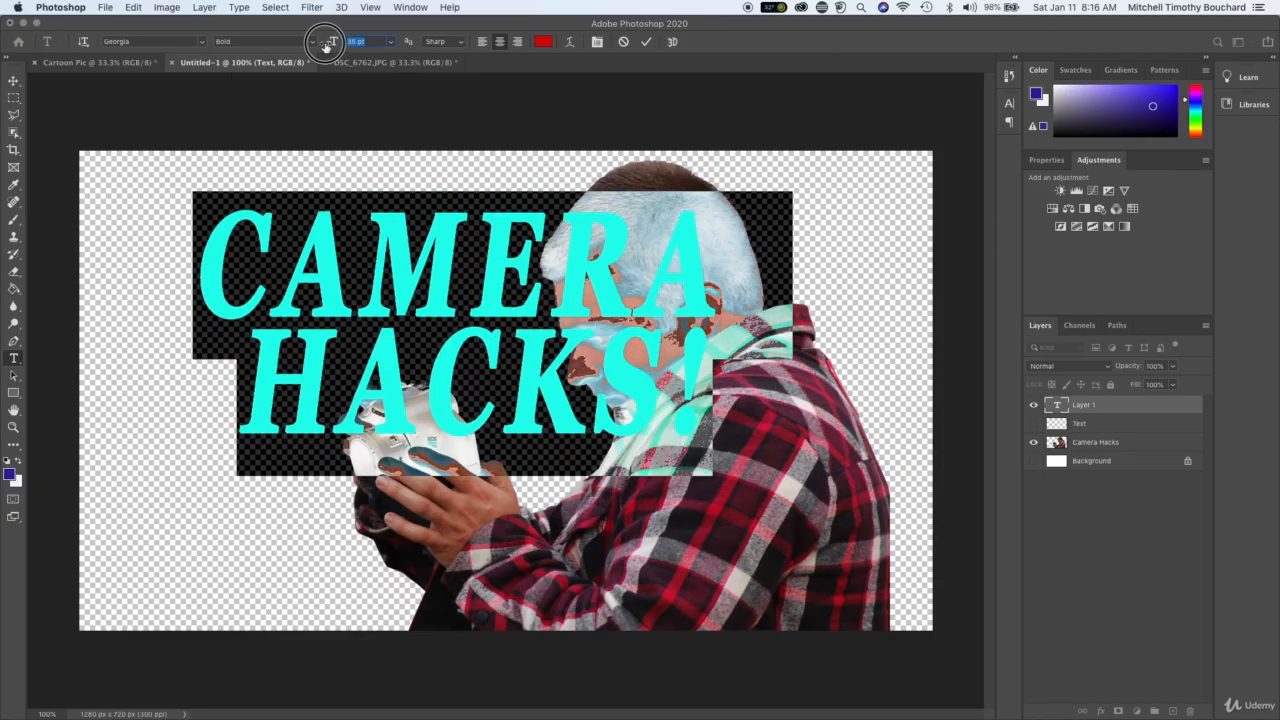
- Recolour both title lines black and shift the title toward the canvas's upper-left corner
left_click(474, 289)
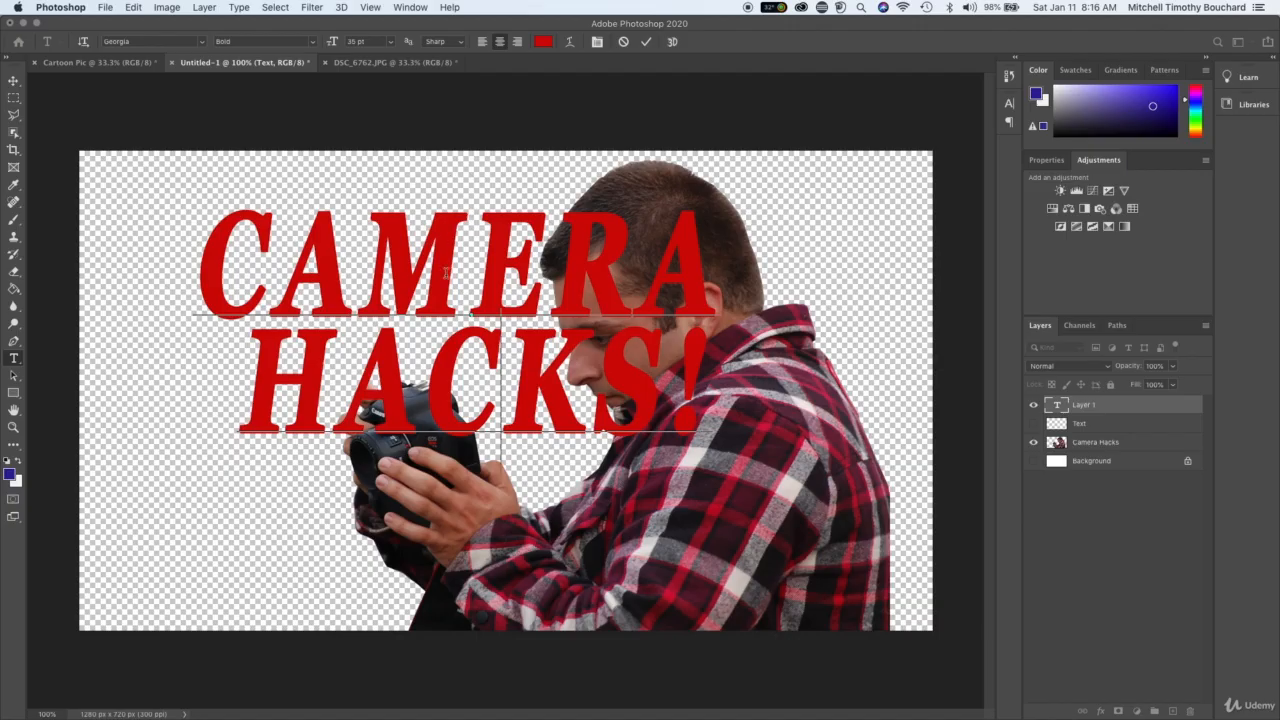
double_click(452, 298)
double_click(703, 402)
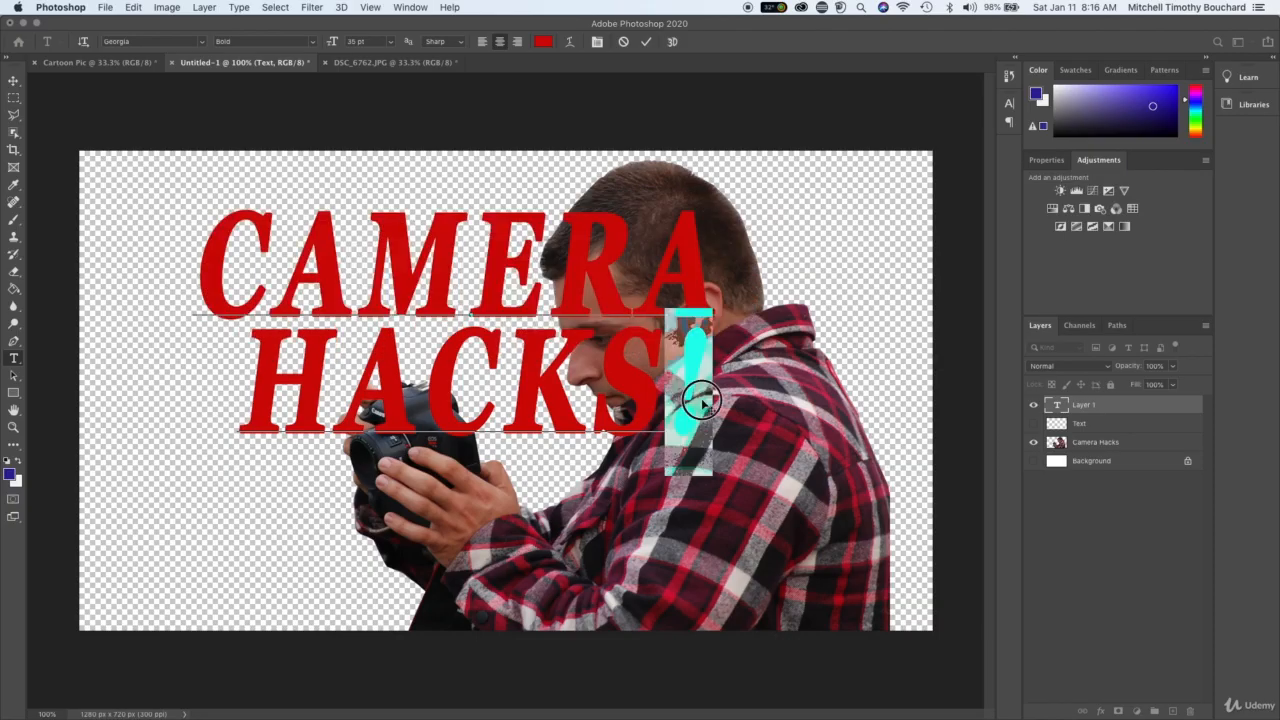
mouse_move(703, 402)
left_mouse_down()
mouse_move(230, 270)
mouse_move(237, 354)
left_mouse_up()
left_click(540, 42)
left_click(389, 180)
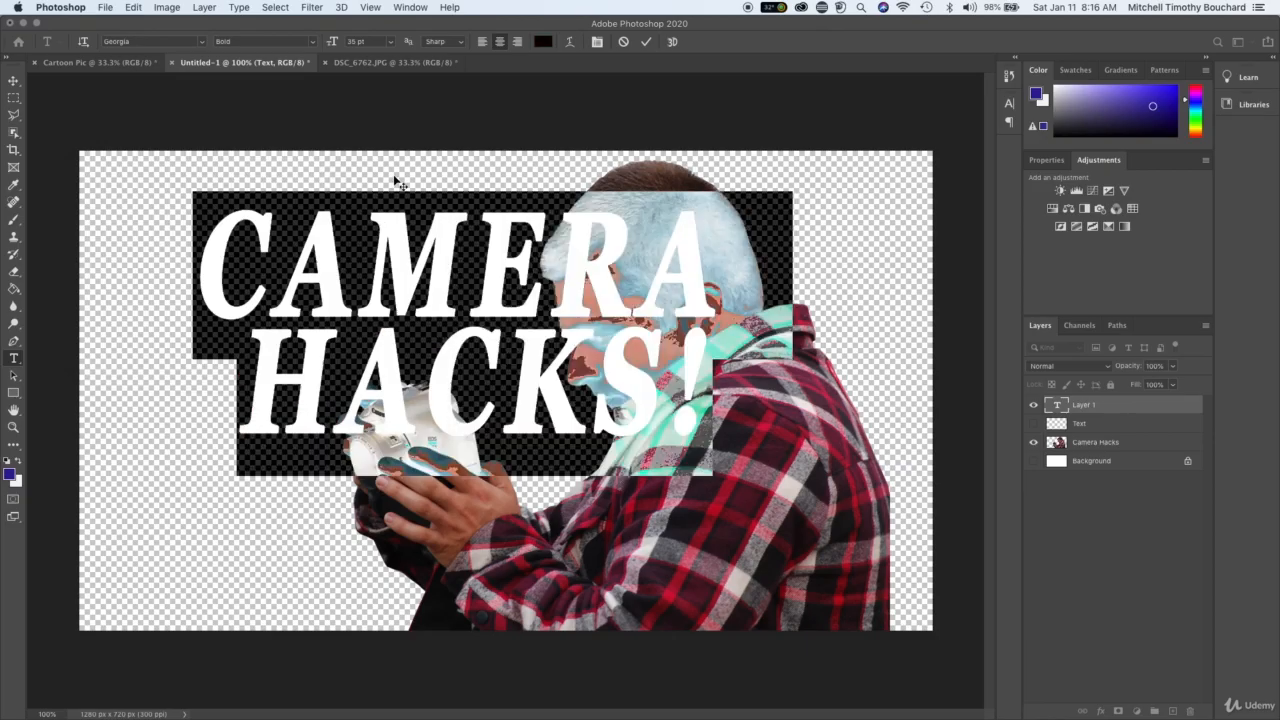
left_click(521, 265)
left_click_drag(432, 185, 354, 170)
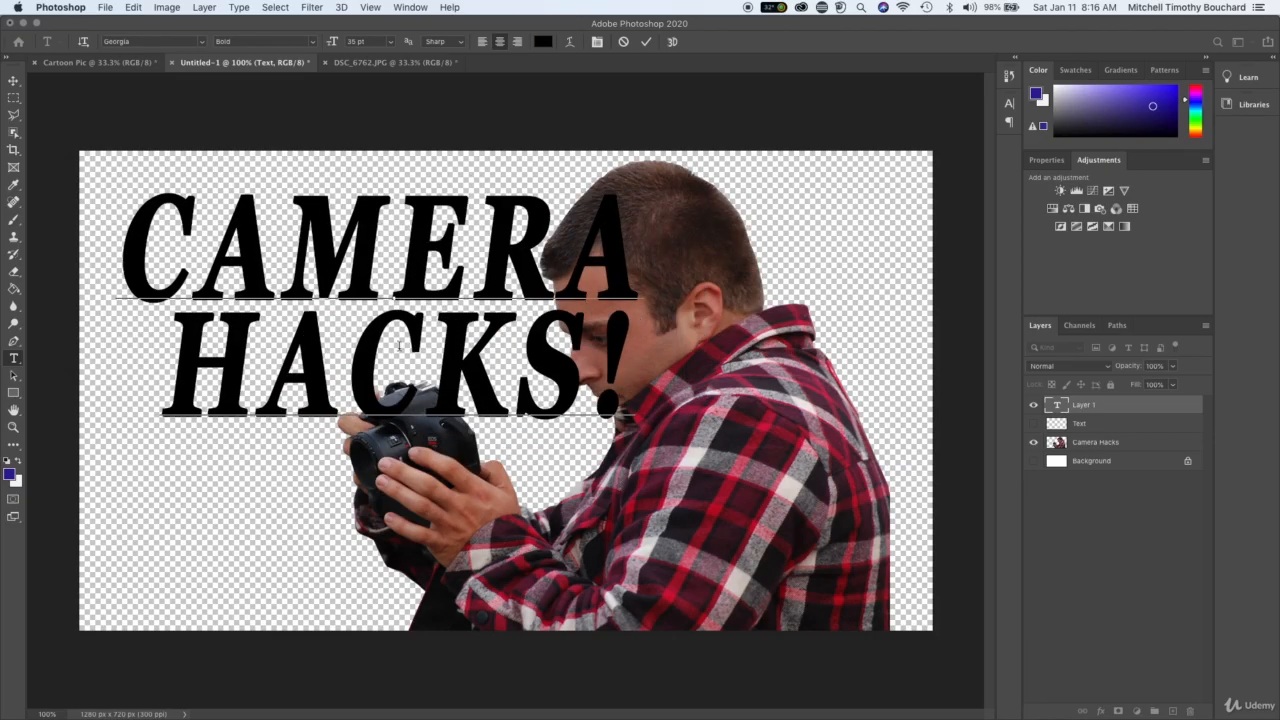
- Set the word "HACKS" in the title's second line to the Regular font style and commit the text
triple_click(413, 361)
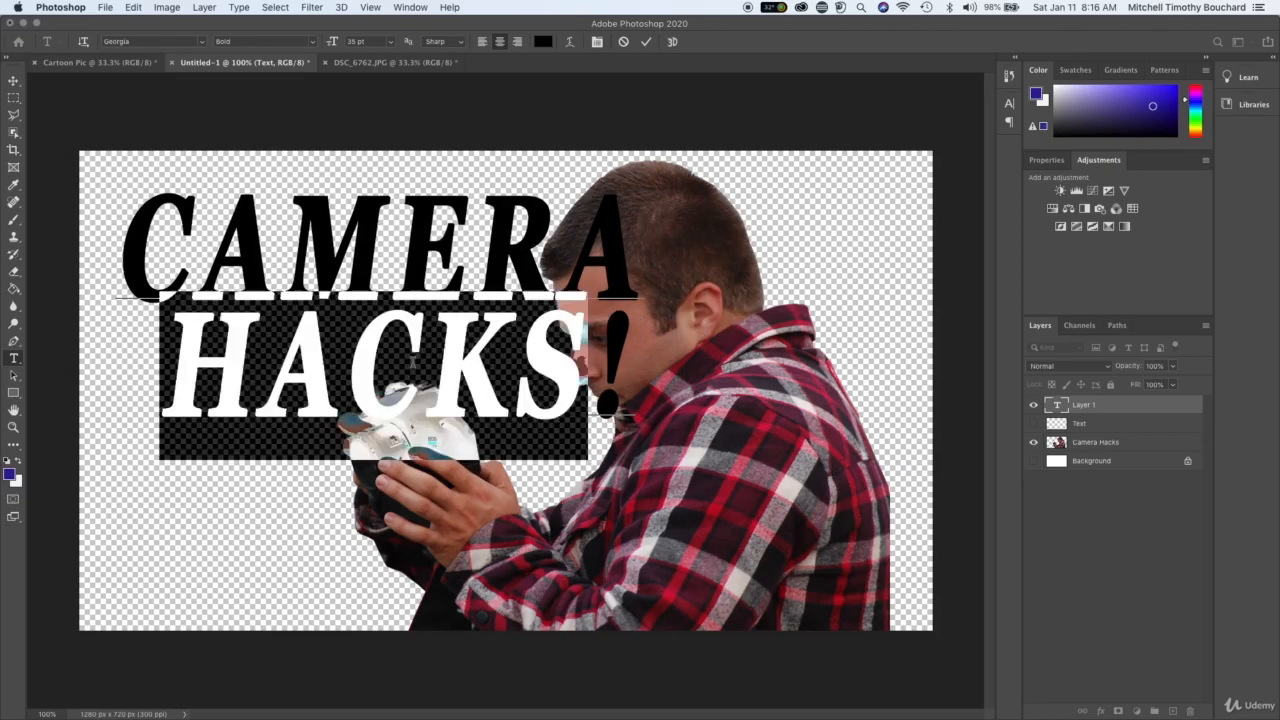
left_click(312, 44)
left_click(252, 31)
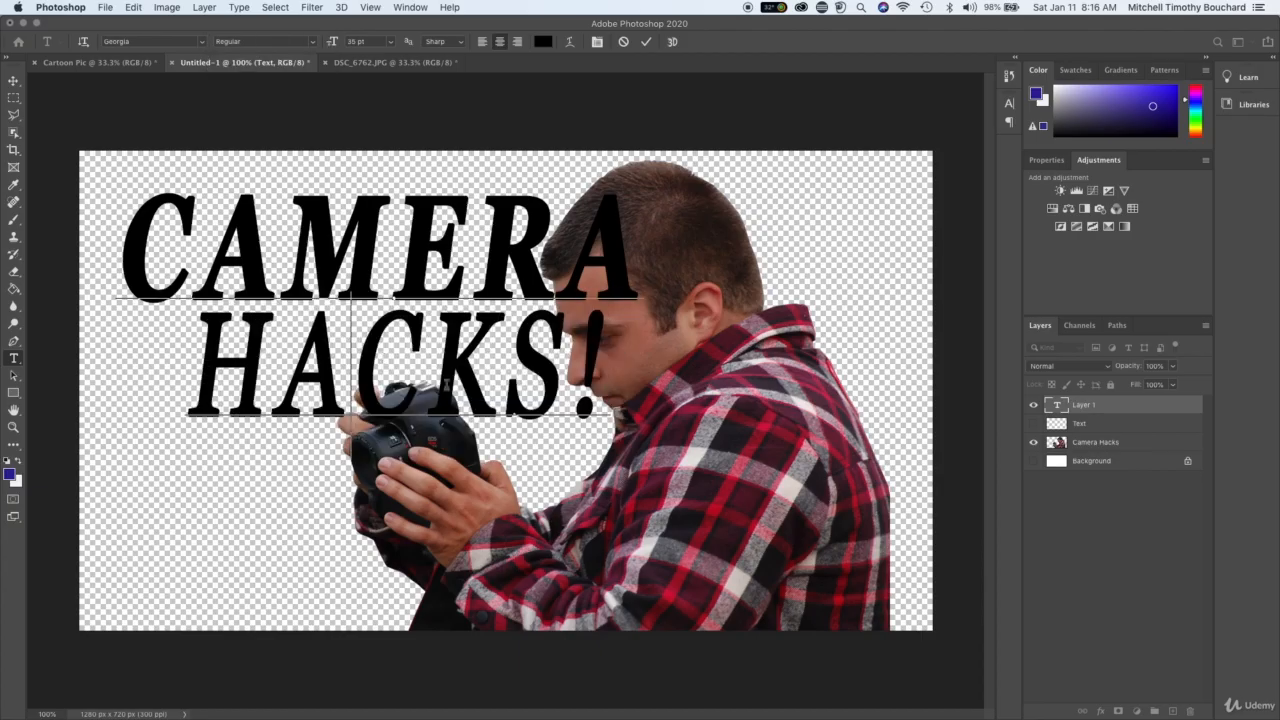
left_click(1146, 557)
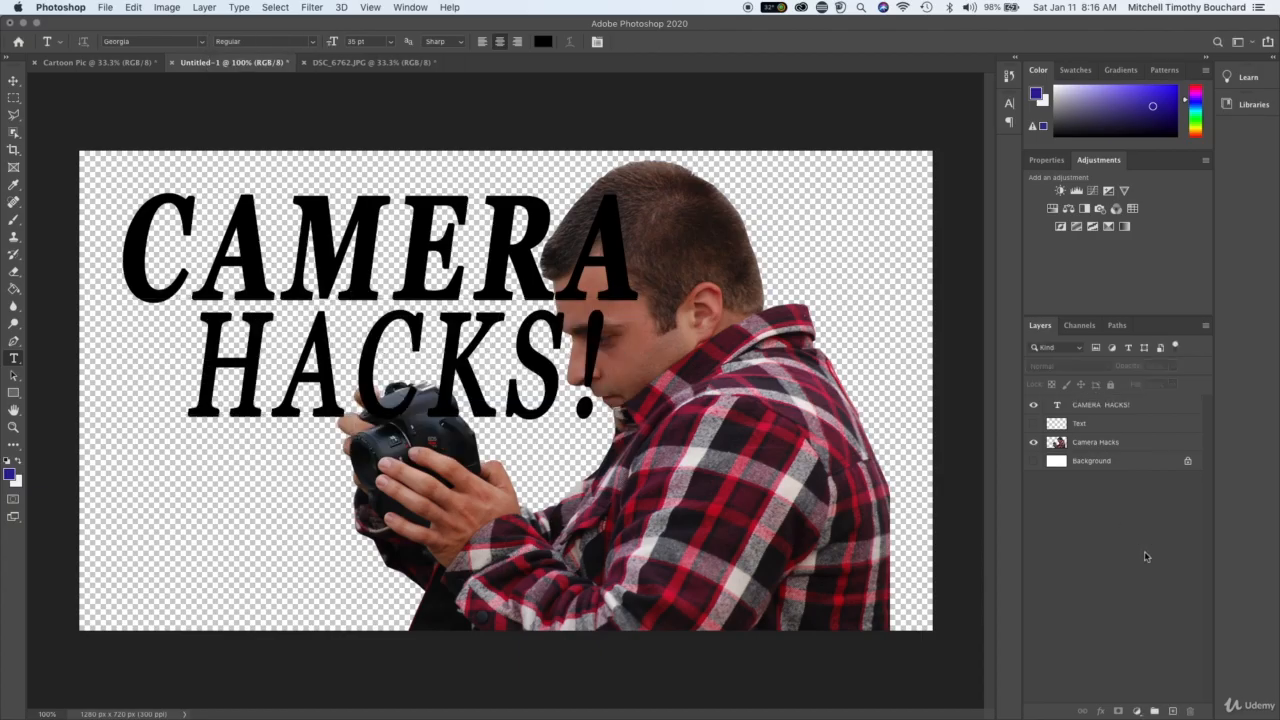
- Reorder the layers so the Text and CAMERA HACKS! layers sit beneath the Camera Hacks cut-out
left_click_drag(1122, 429, 1119, 453)
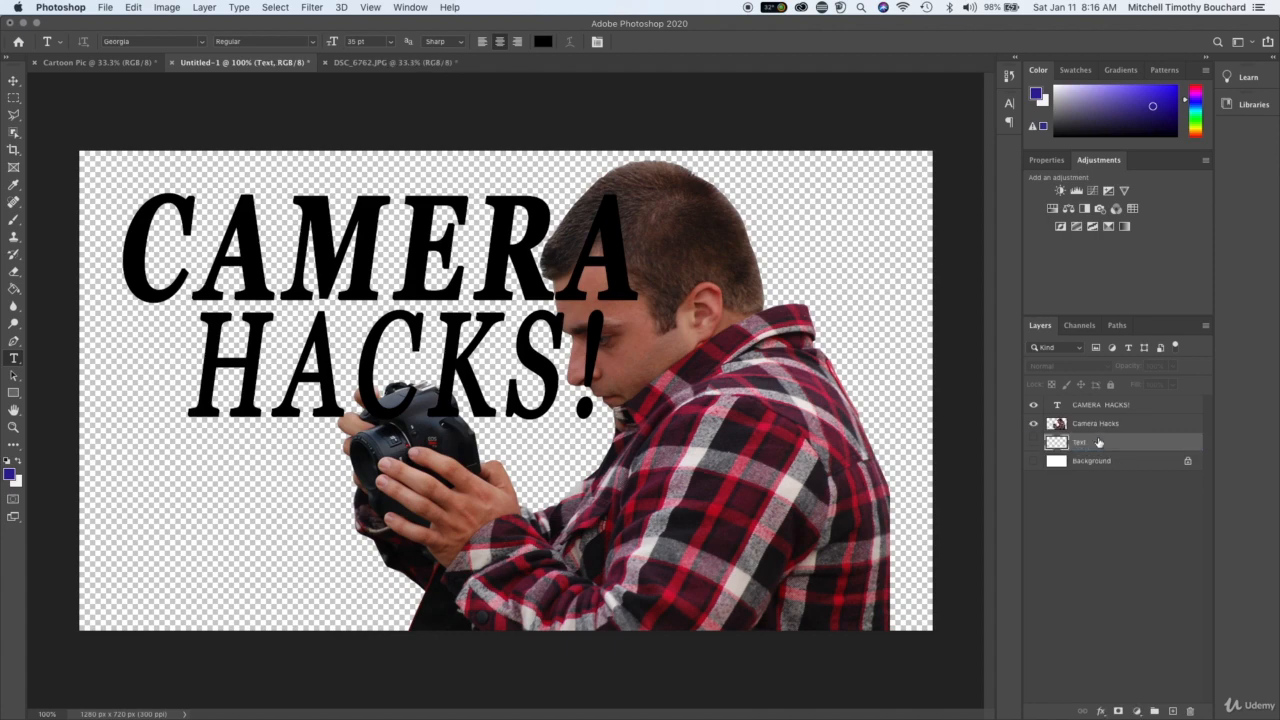
left_click_drag(1125, 404, 1117, 440)
left_click(1093, 555)
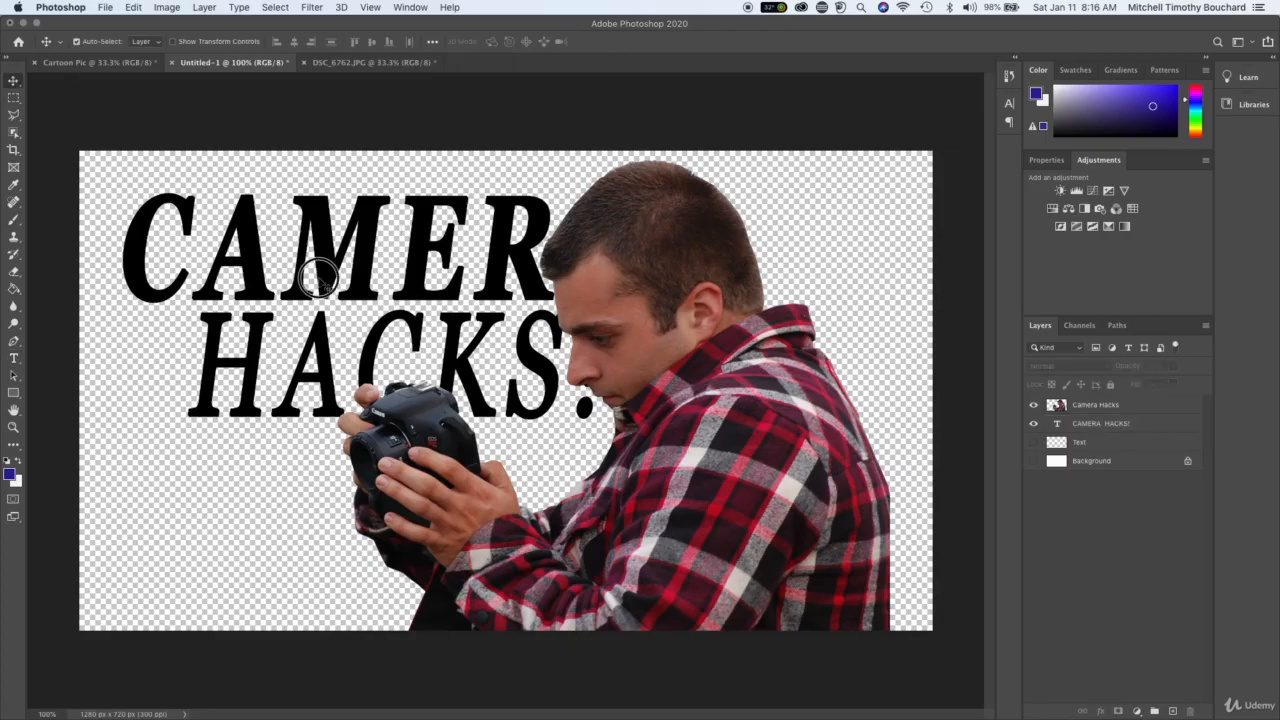
- Scale the title down to about 88% and position it so its edges tuck behind the man's forehead and camera
left_click_drag(318, 278, 300, 310)
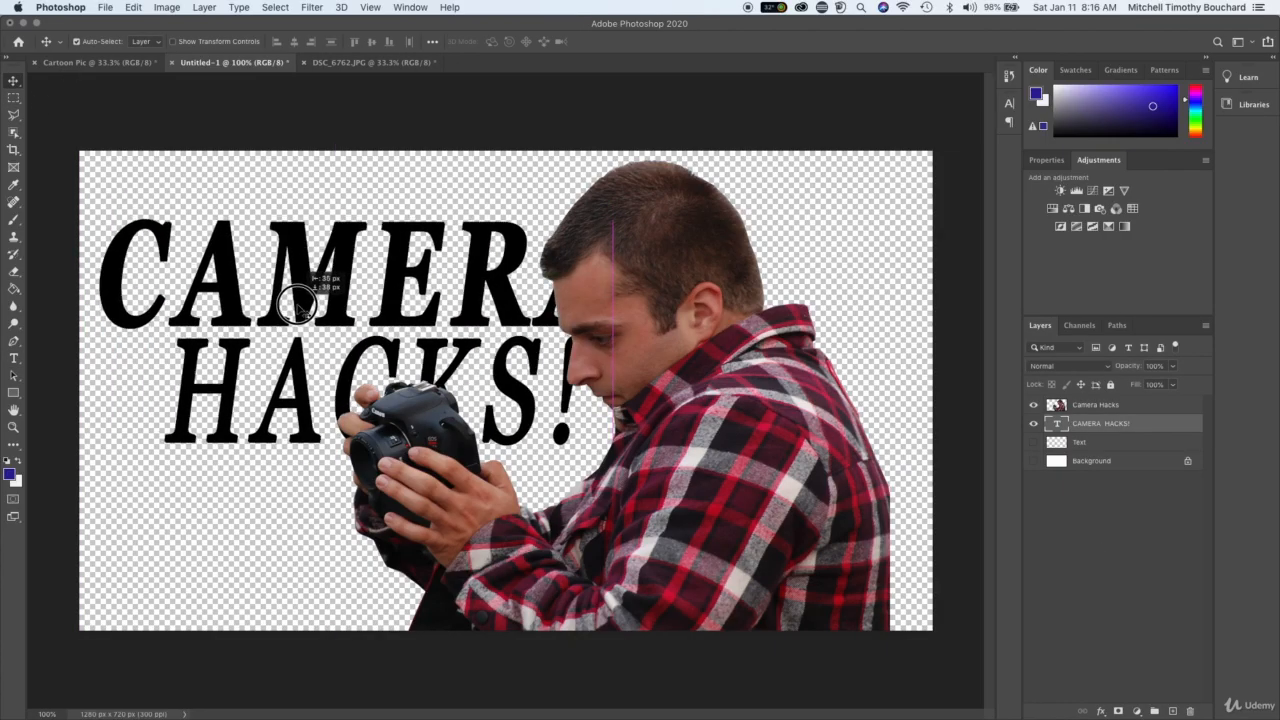
key("ctrl+t")
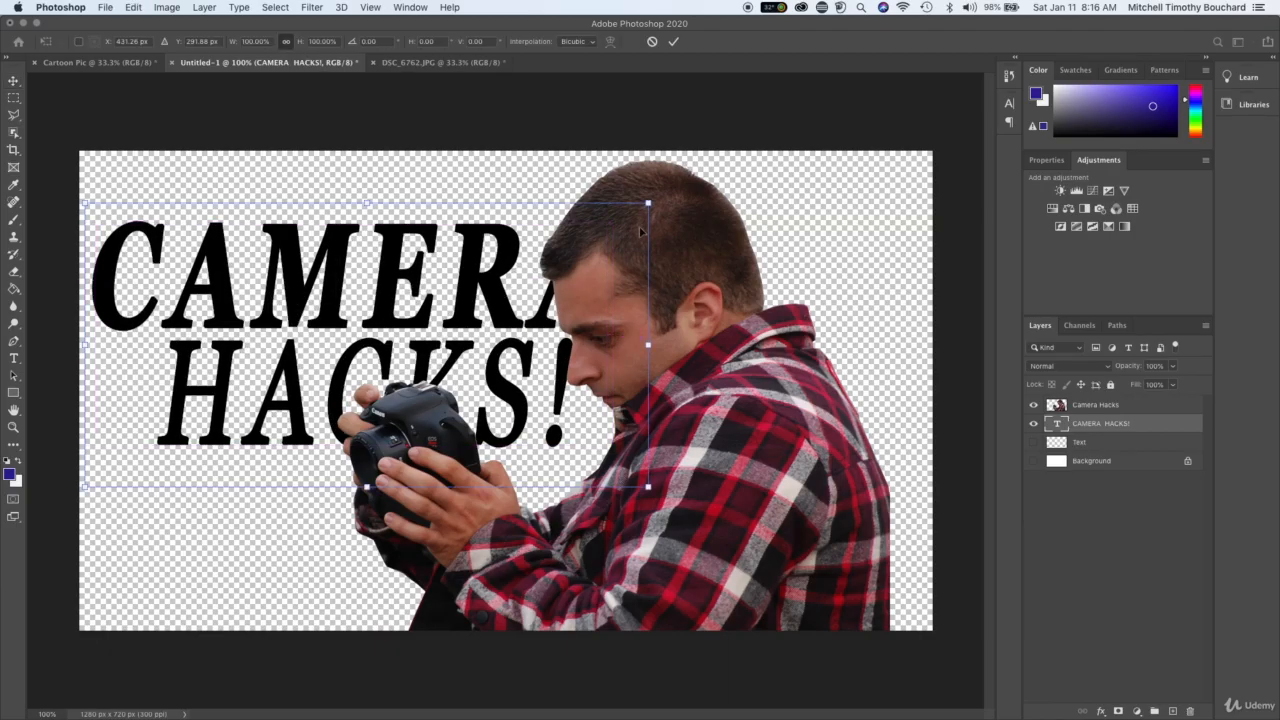
left_click_drag(647, 203, 600, 195)
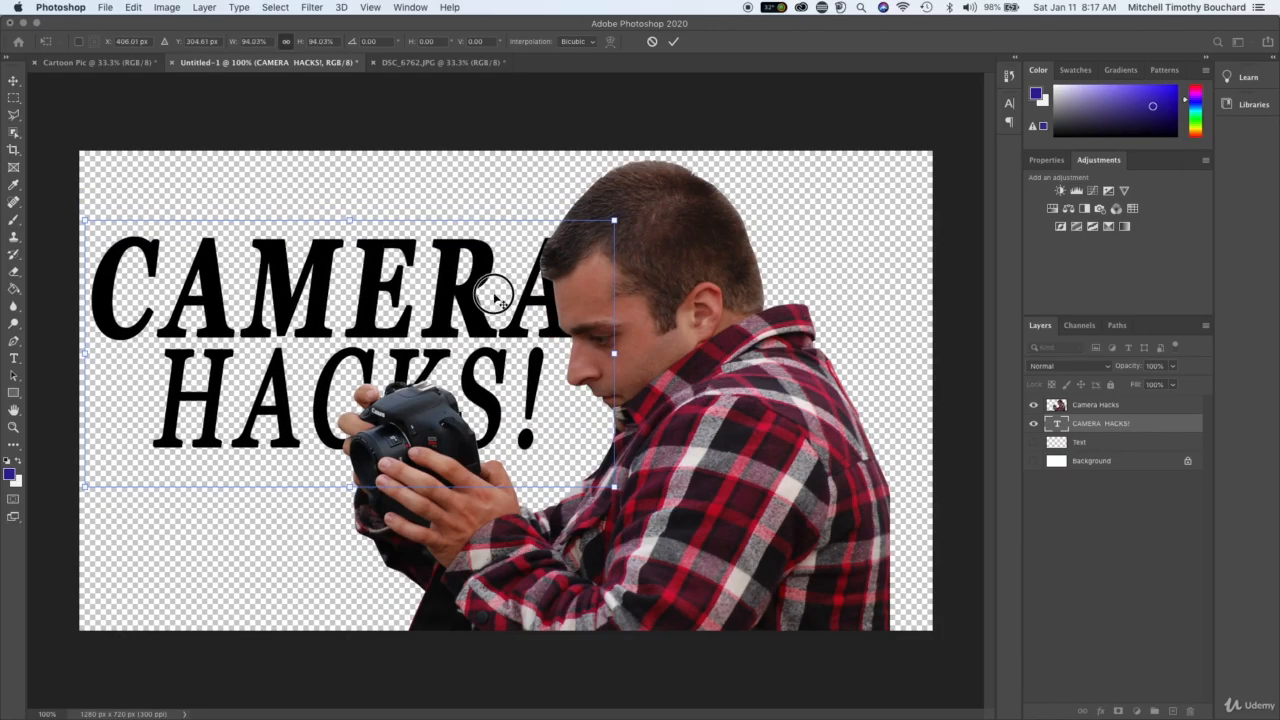
left_click_drag(495, 296, 494, 257)
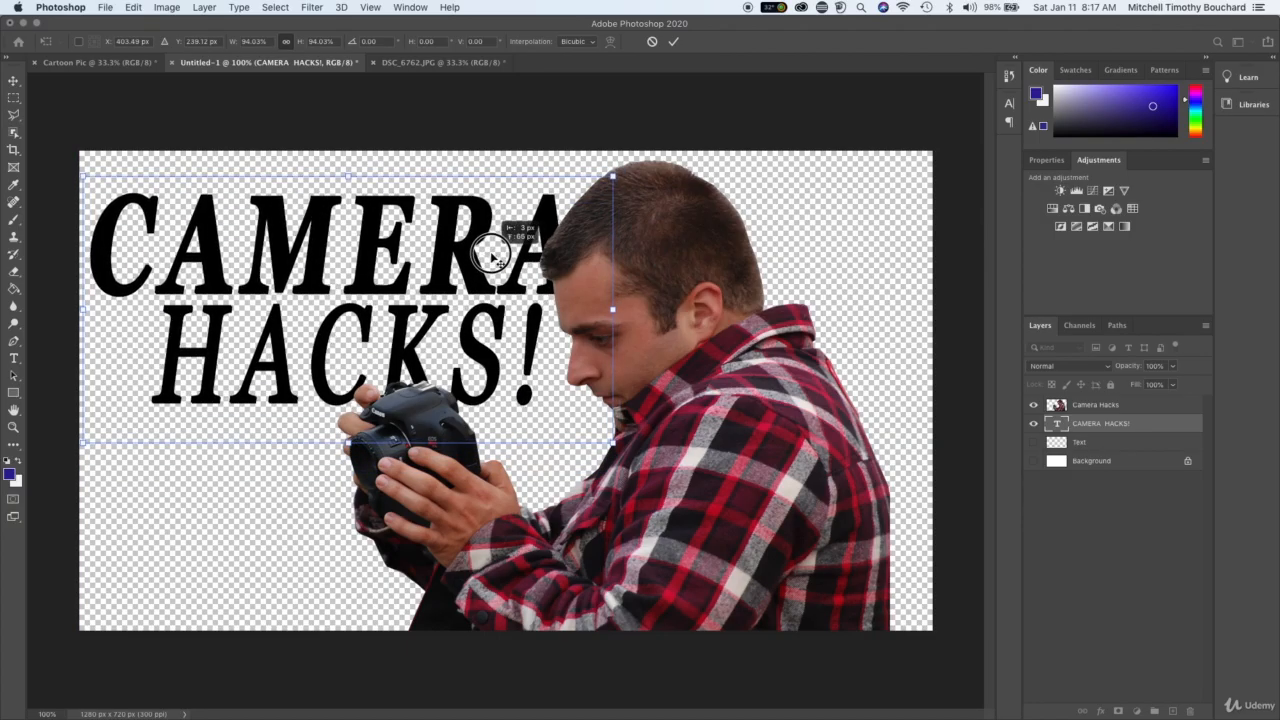
left_click_drag(612, 310, 577, 311)
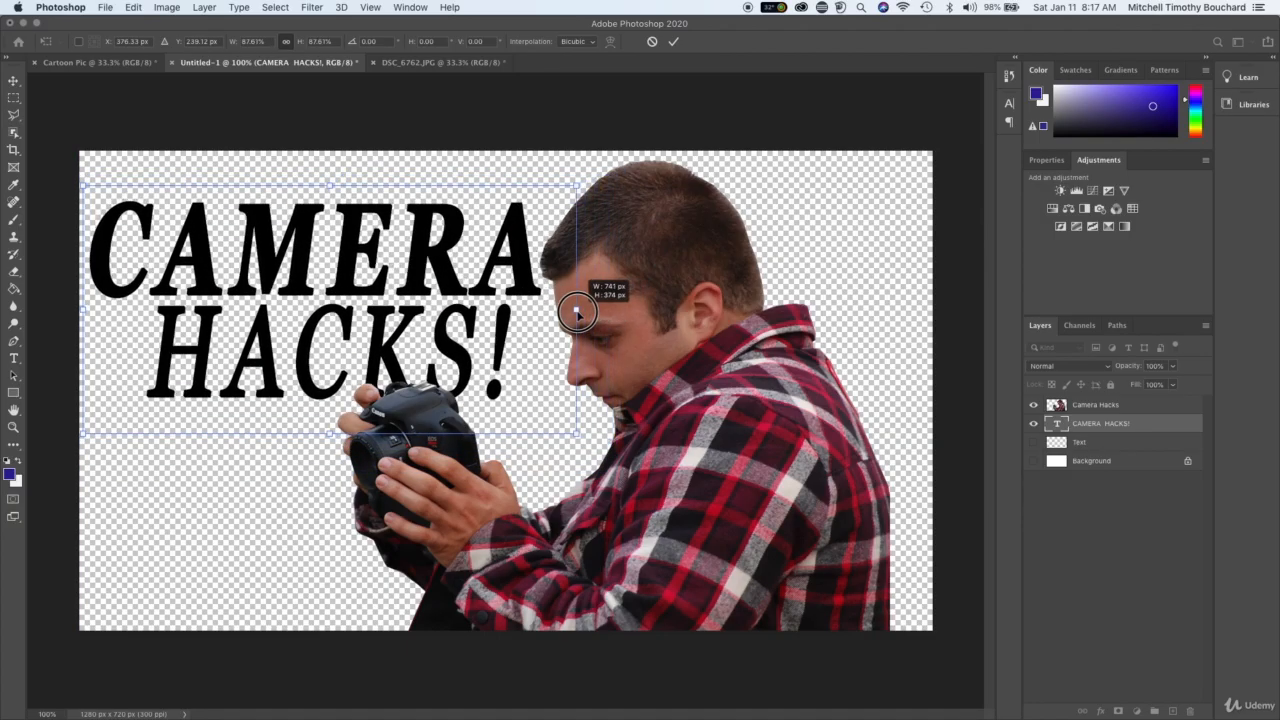
mouse_move(457, 329)
left_mouse_down()
mouse_move(483, 358)
mouse_move(473, 345)
left_mouse_up()
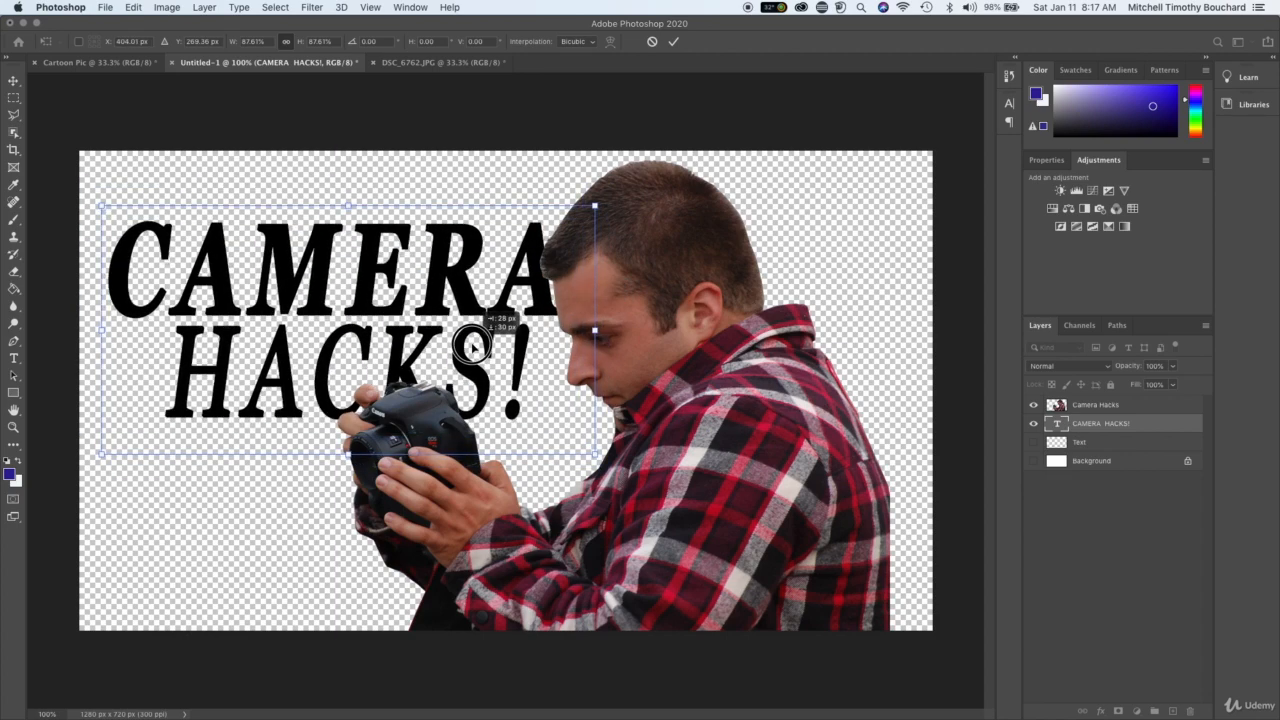
key("Return")
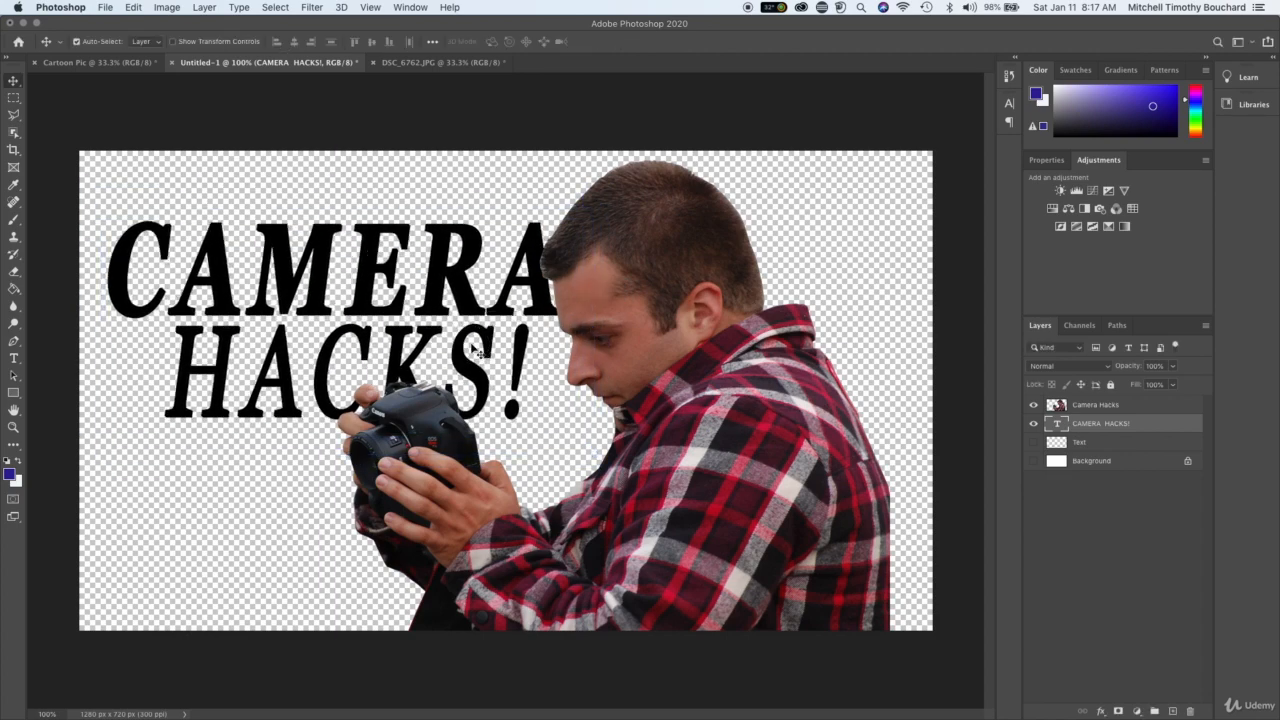
mouse_move(340, 277)
left_mouse_down()
mouse_move(337, 308)
mouse_move(347, 296)
left_mouse_up()
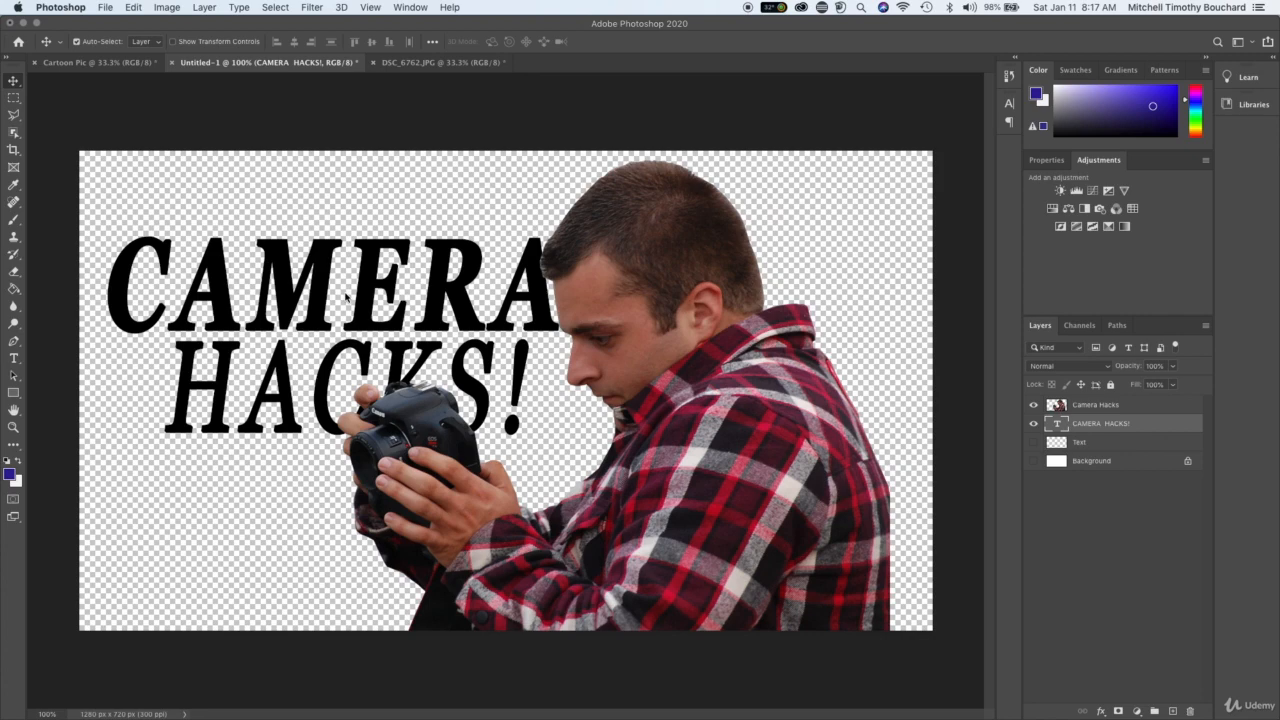
left_click(1084, 624)
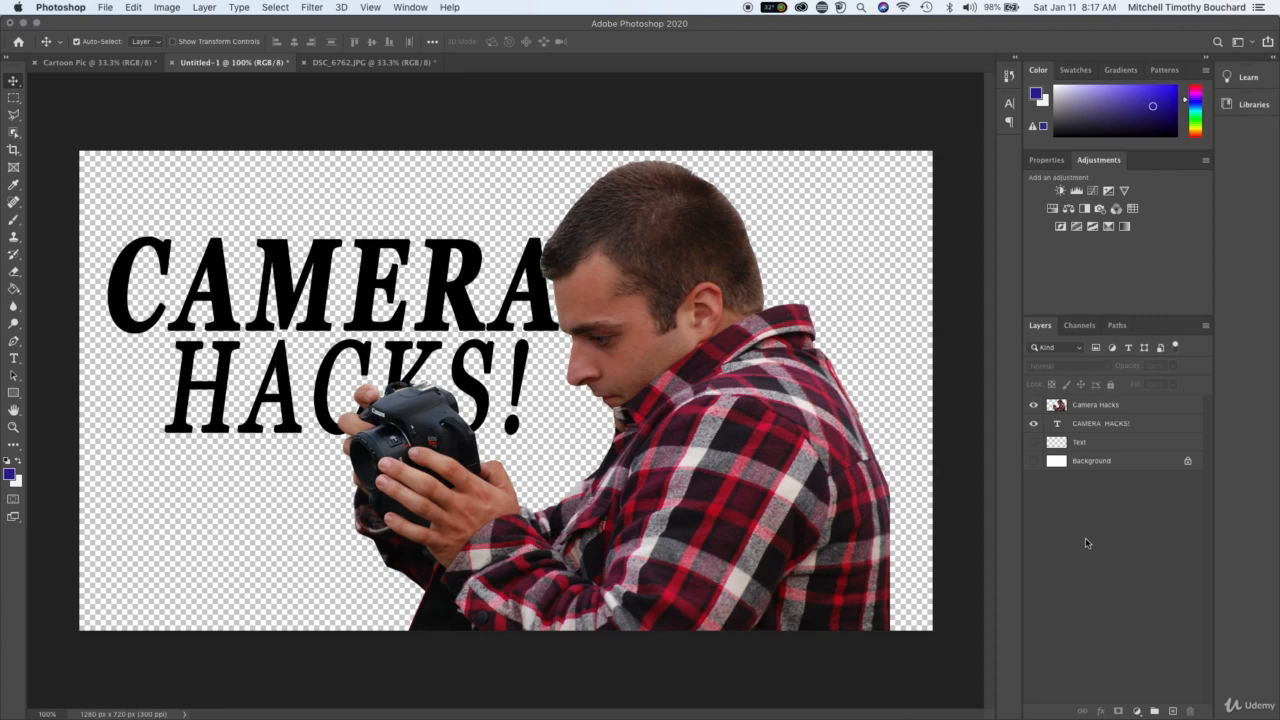
left_click(1095, 423)
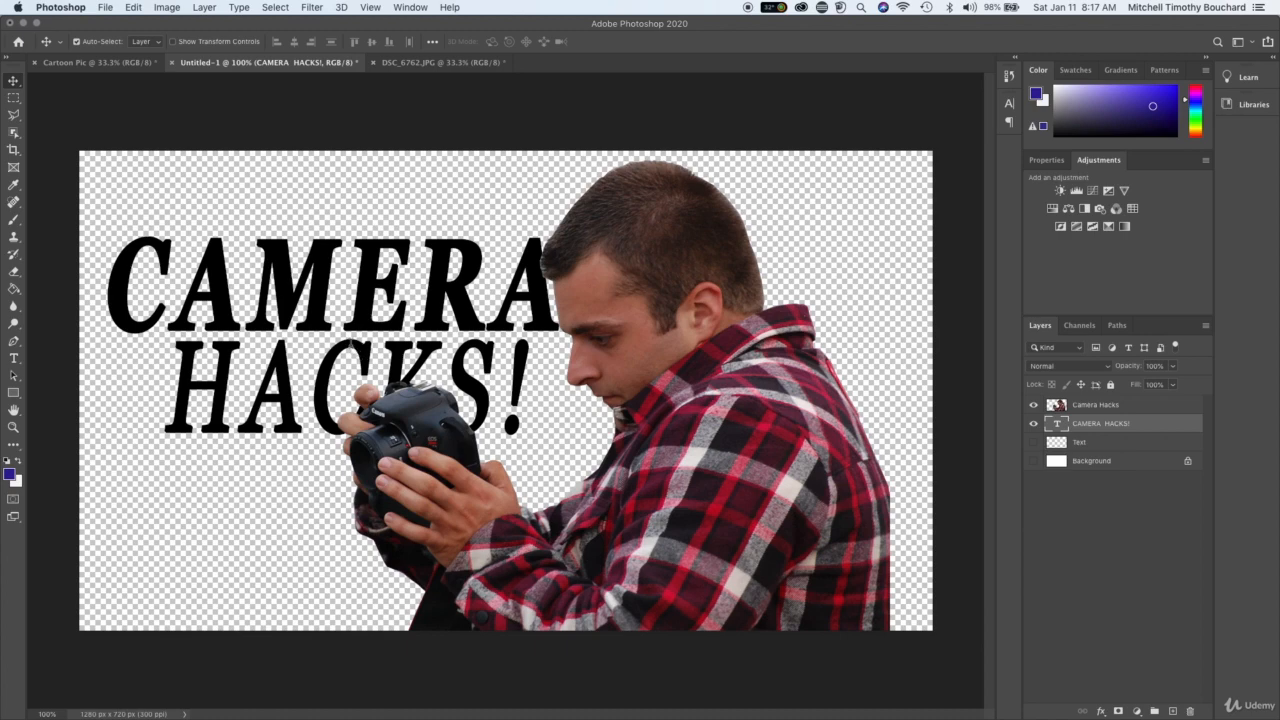
key("t")
triple_click(403, 370)
left_click(555, 379)
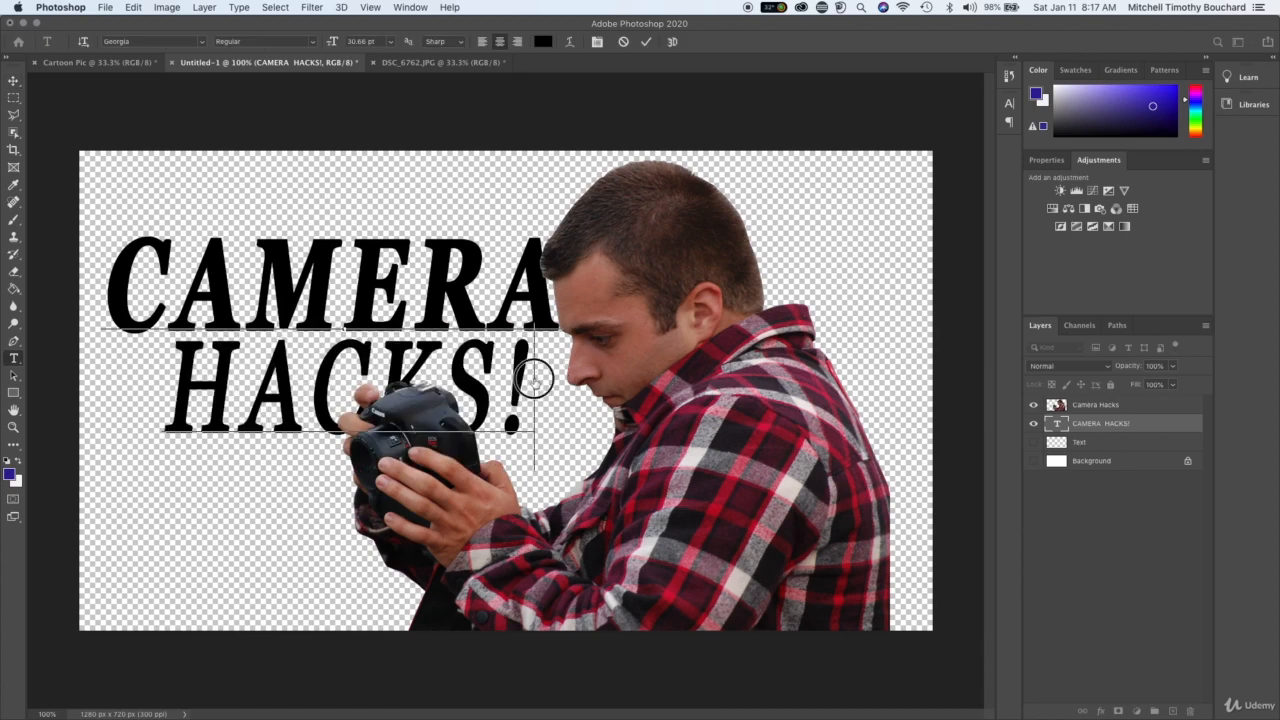
left_click_drag(535, 379, 106, 140)
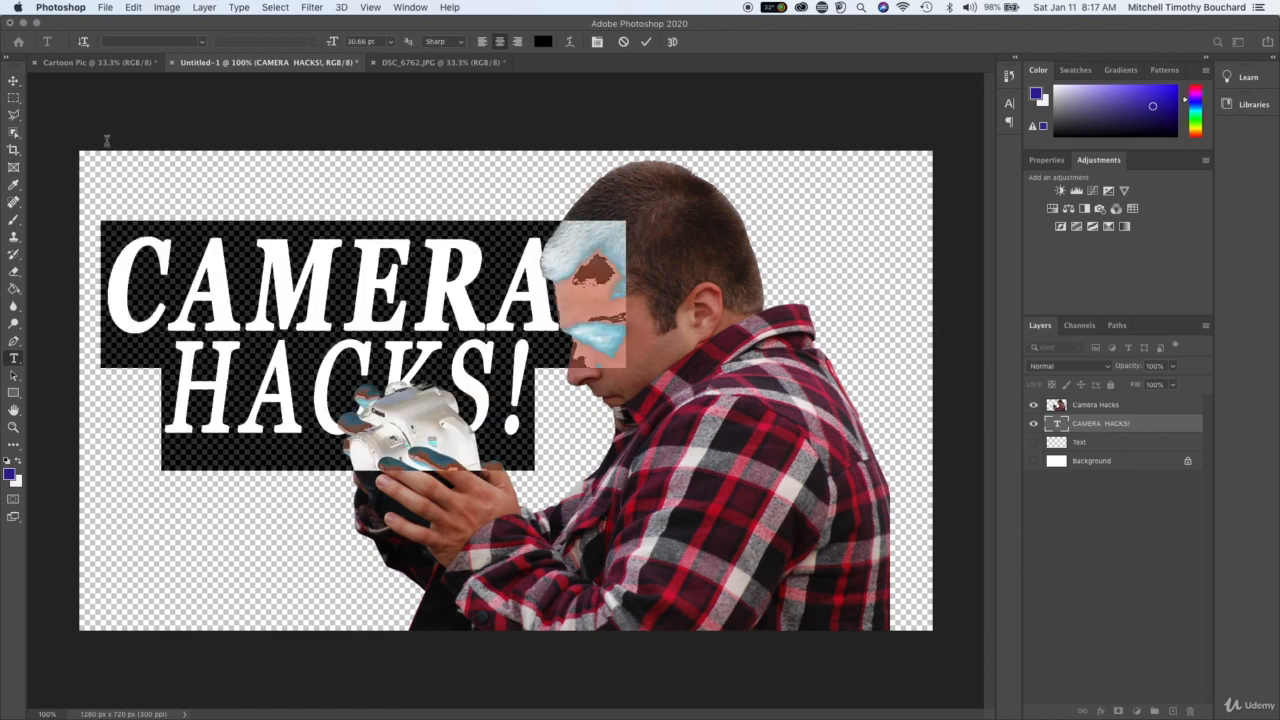
left_click(202, 42)
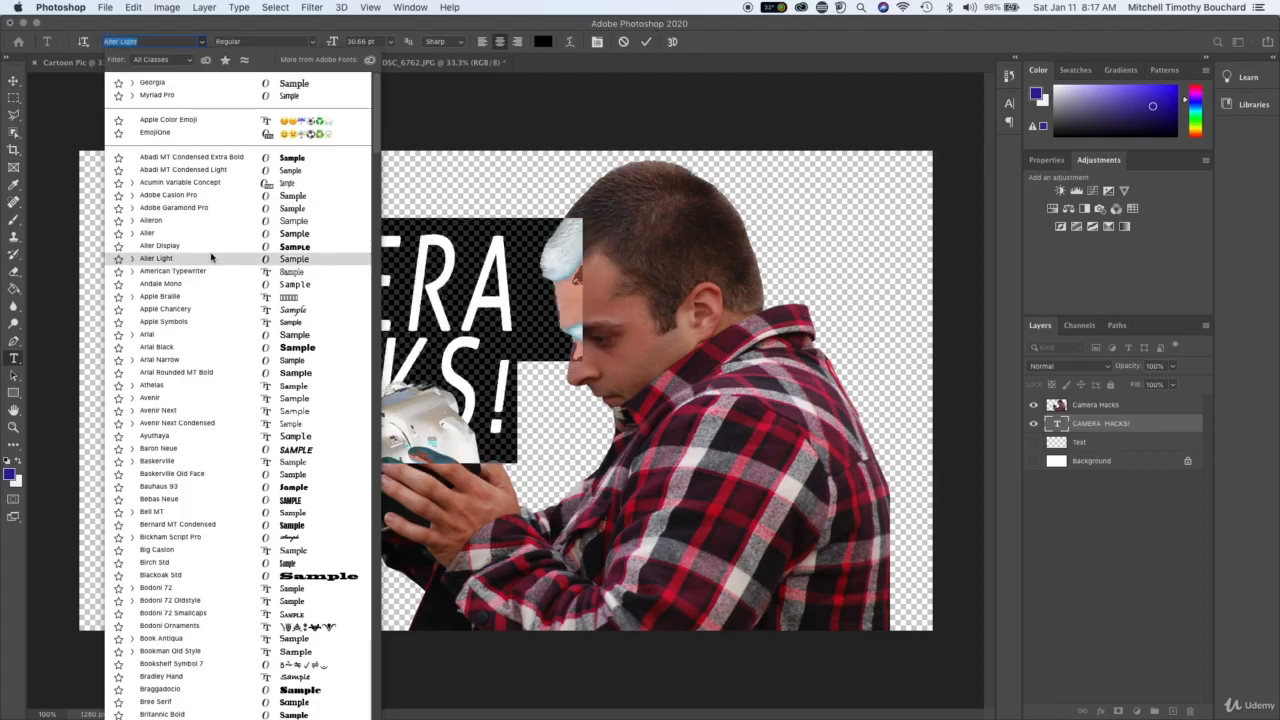
key("Escape")
- Select both lines of the "CAMERA HACKS!" title and set their font to Arial Bold
left_click(199, 242)
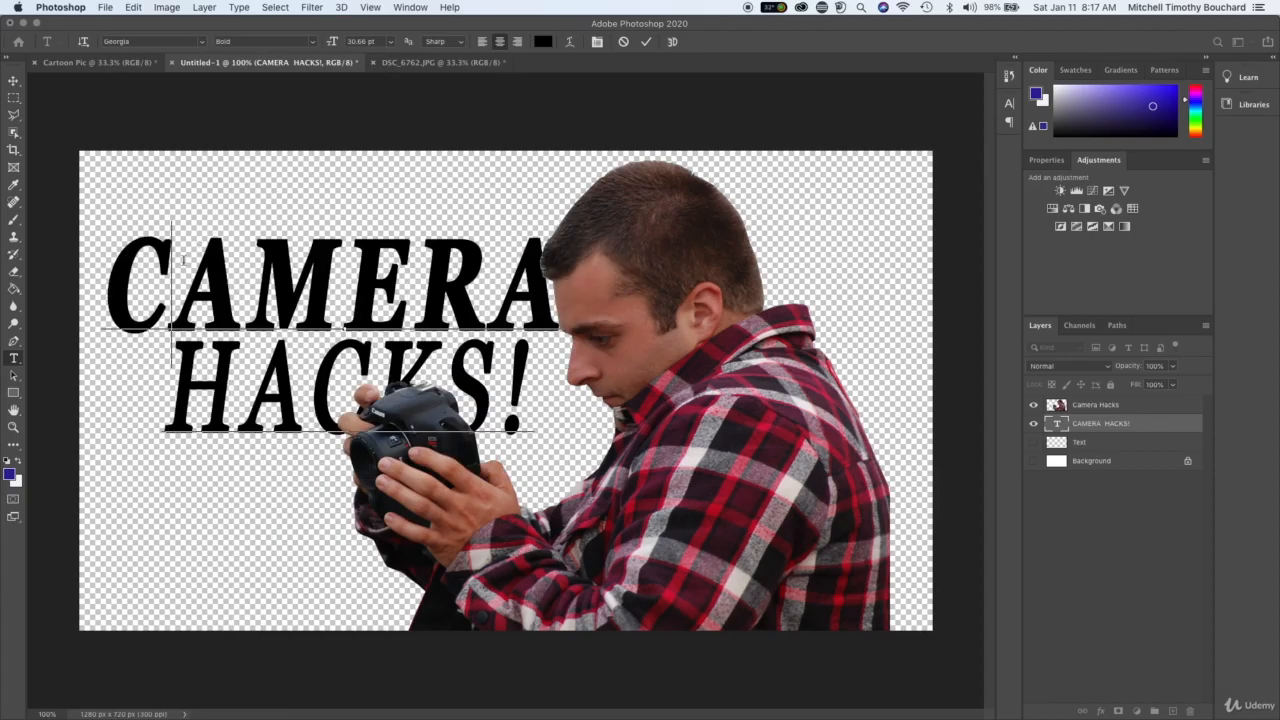
double_click(183, 260)
left_click(146, 262)
key("super+a")
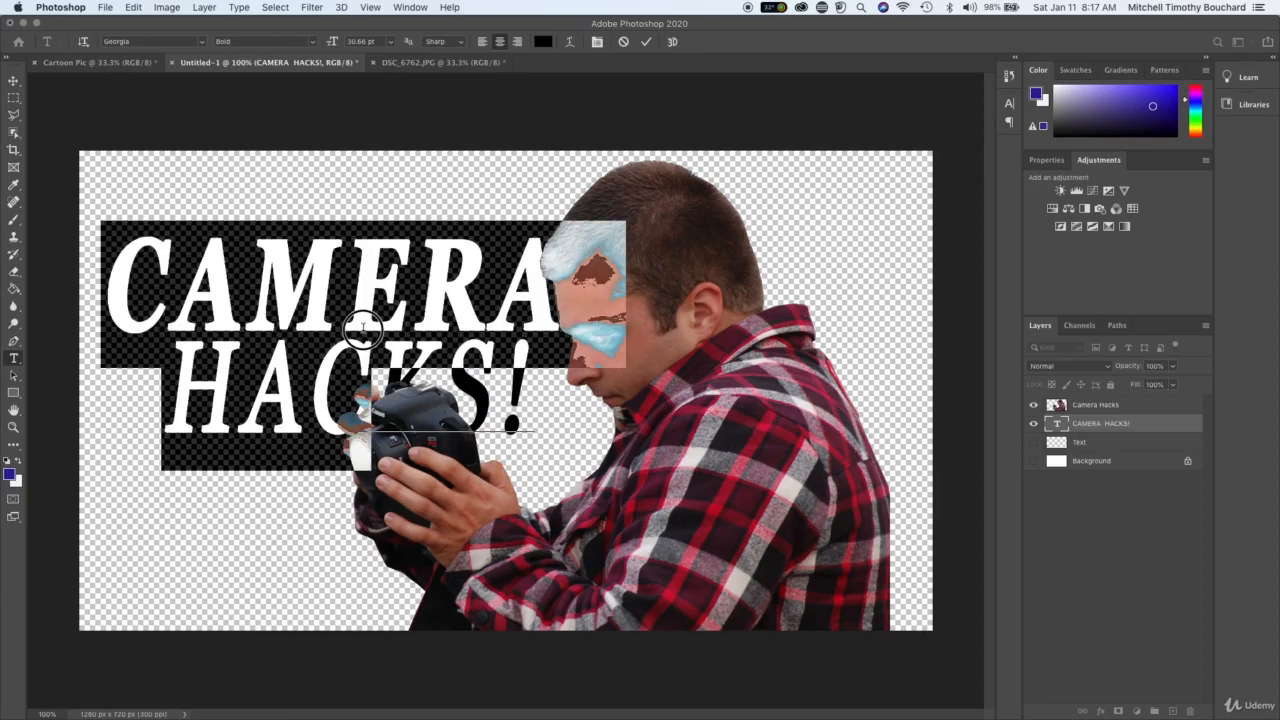
left_click(202, 42)
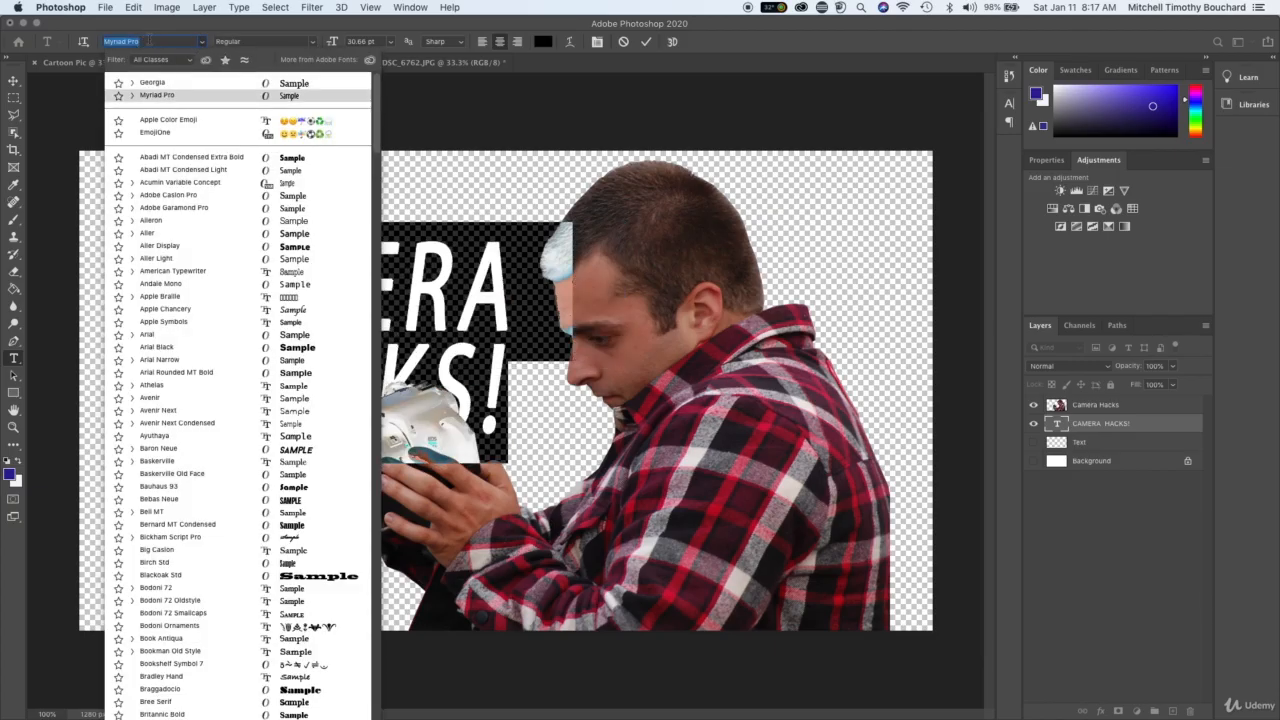
type("arial")
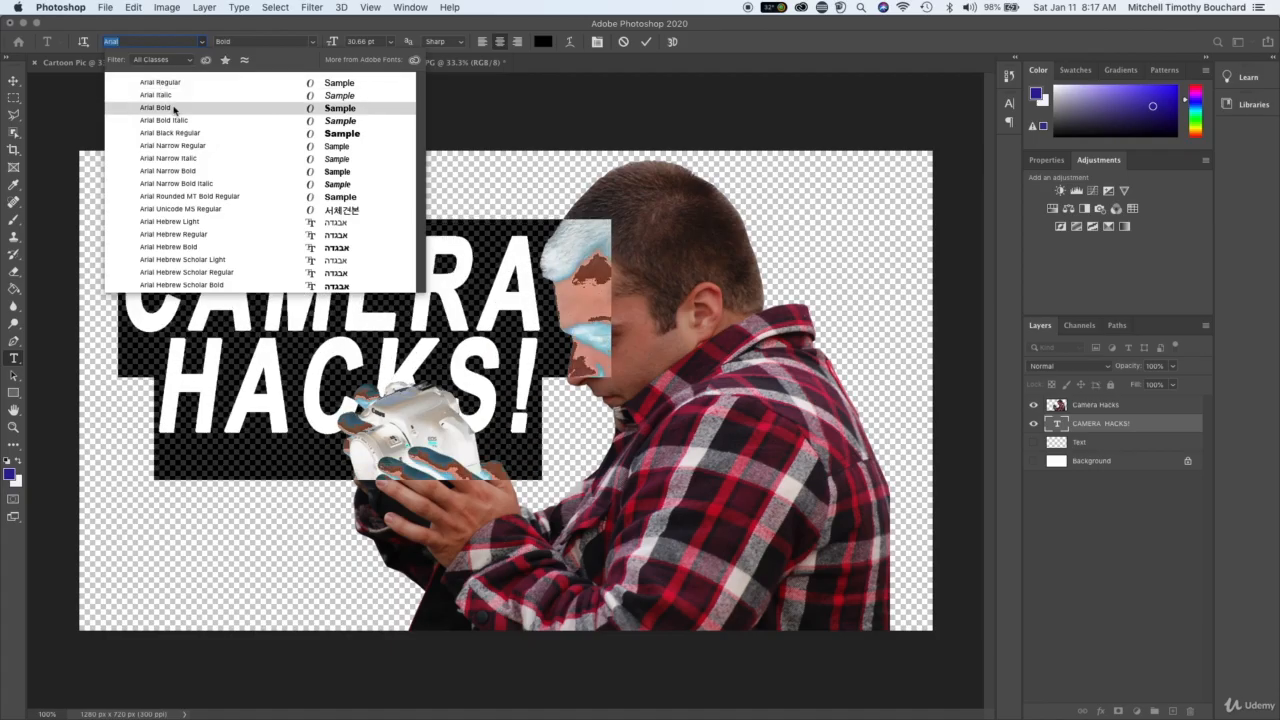
left_click(170, 107)
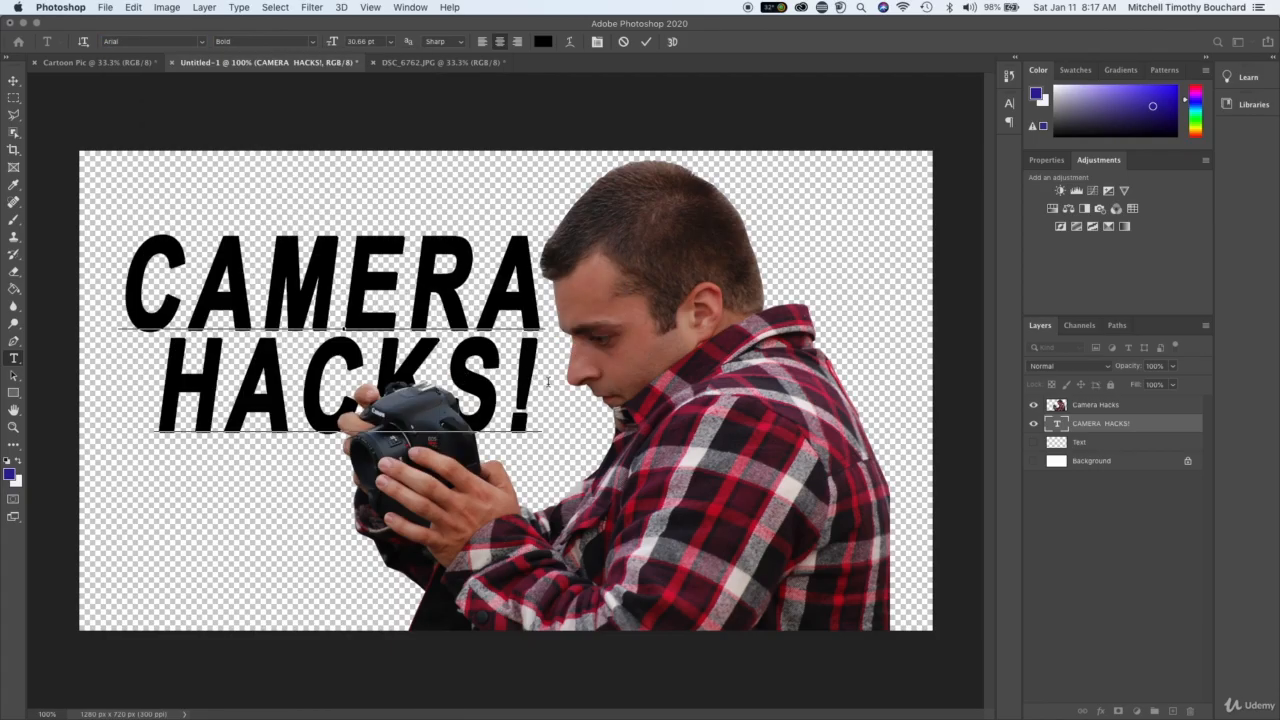
- Reduce the font size of the title's second line, "HACKS!", to 22.66 pt and commit the text
left_click_drag(532, 380, 154, 386)
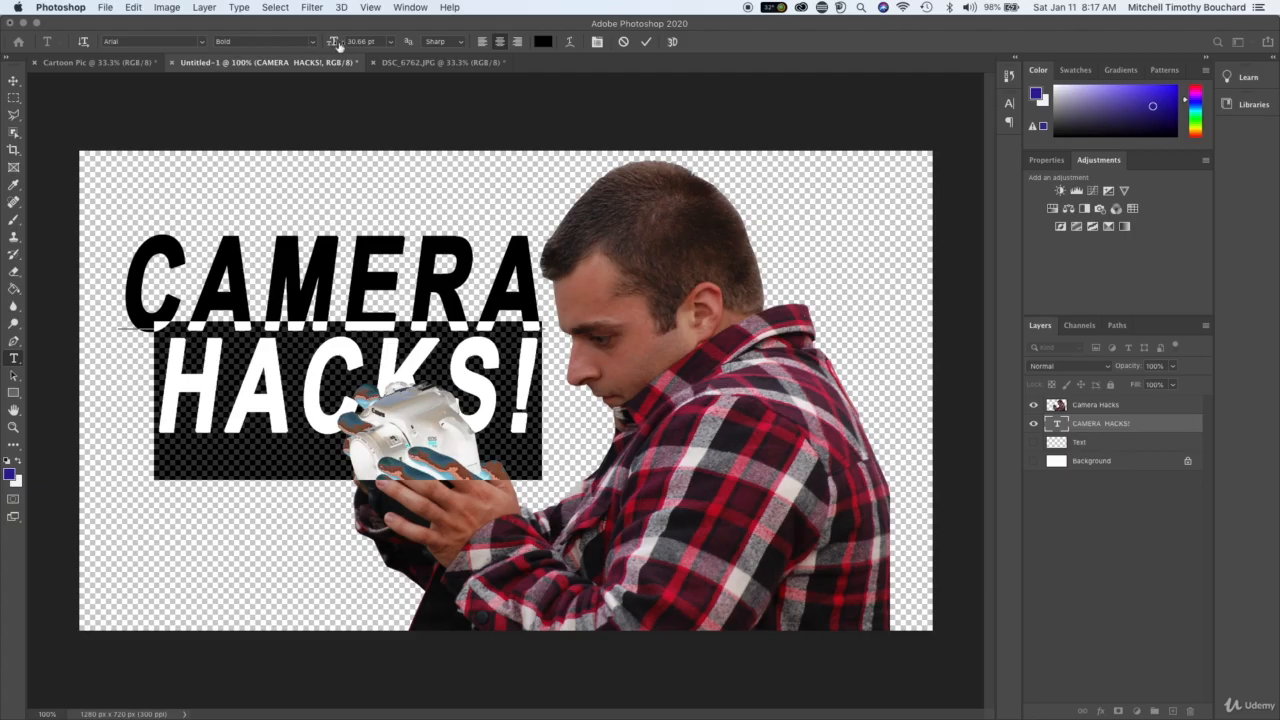
left_click_drag(338, 44, 332, 45)
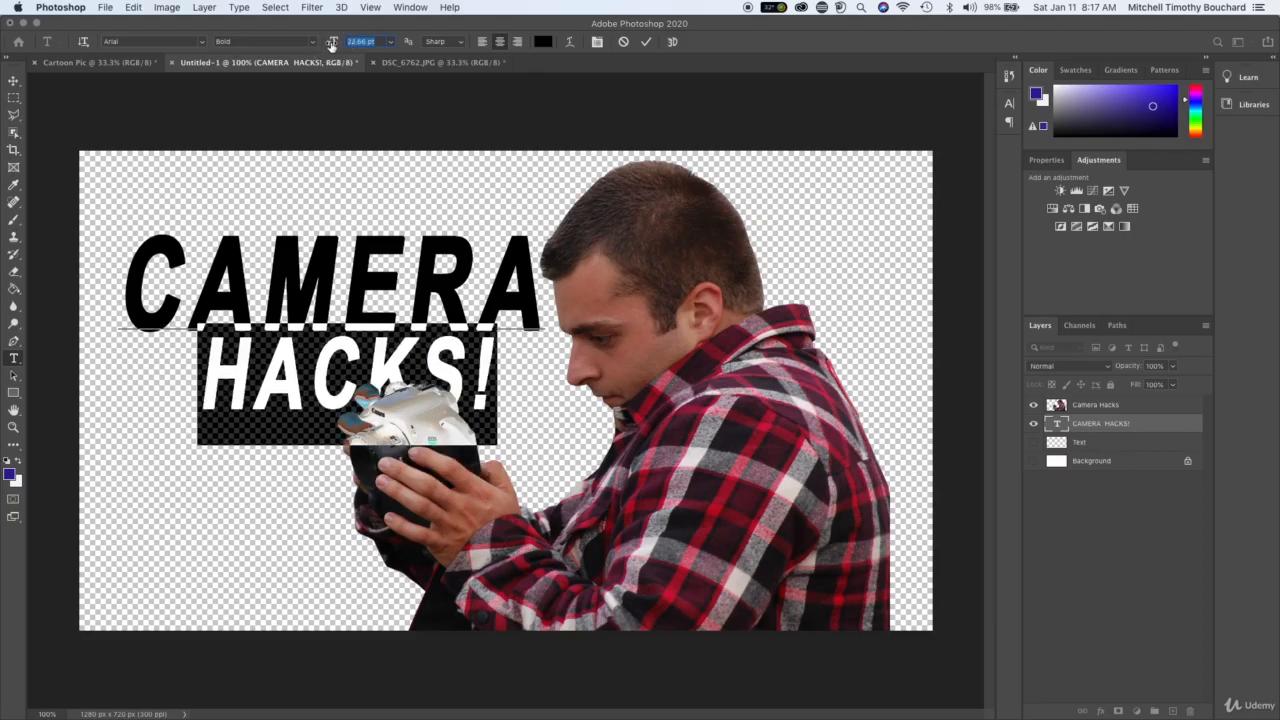
left_click(382, 371)
left_click(1154, 618)
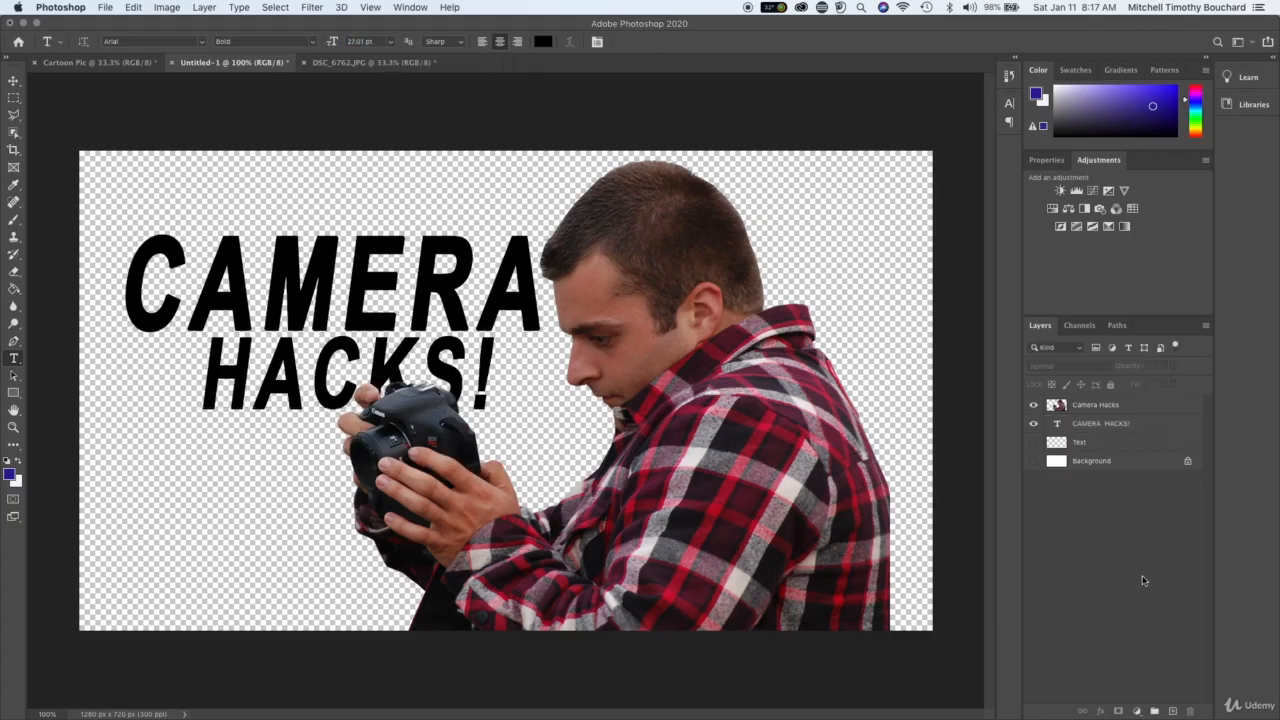
- Nudge the title slightly up and away from the man's forehead, and preview the composition against the white Background layer
left_click(13, 80)
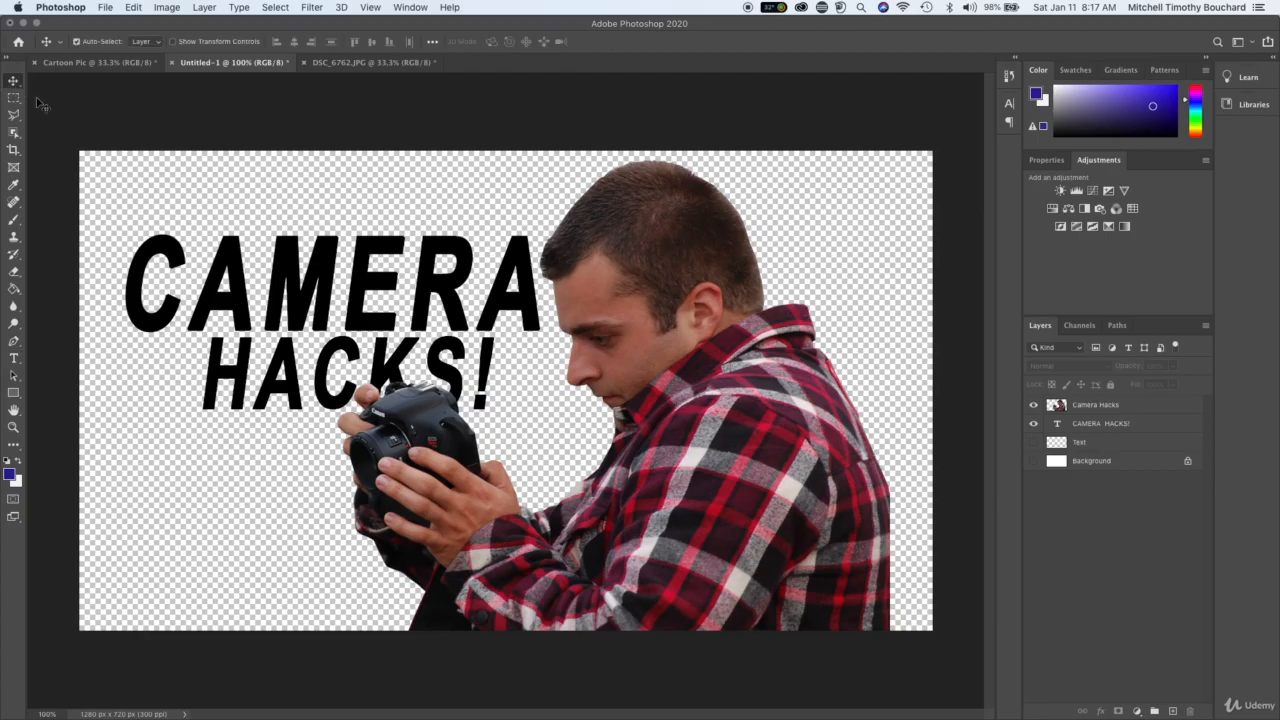
mouse_move(368, 346)
left_mouse_down()
mouse_move(355, 343)
mouse_move(398, 350)
mouse_move(374, 355)
mouse_move(403, 392)
mouse_move(356, 360)
mouse_move(351, 340)
left_mouse_up()
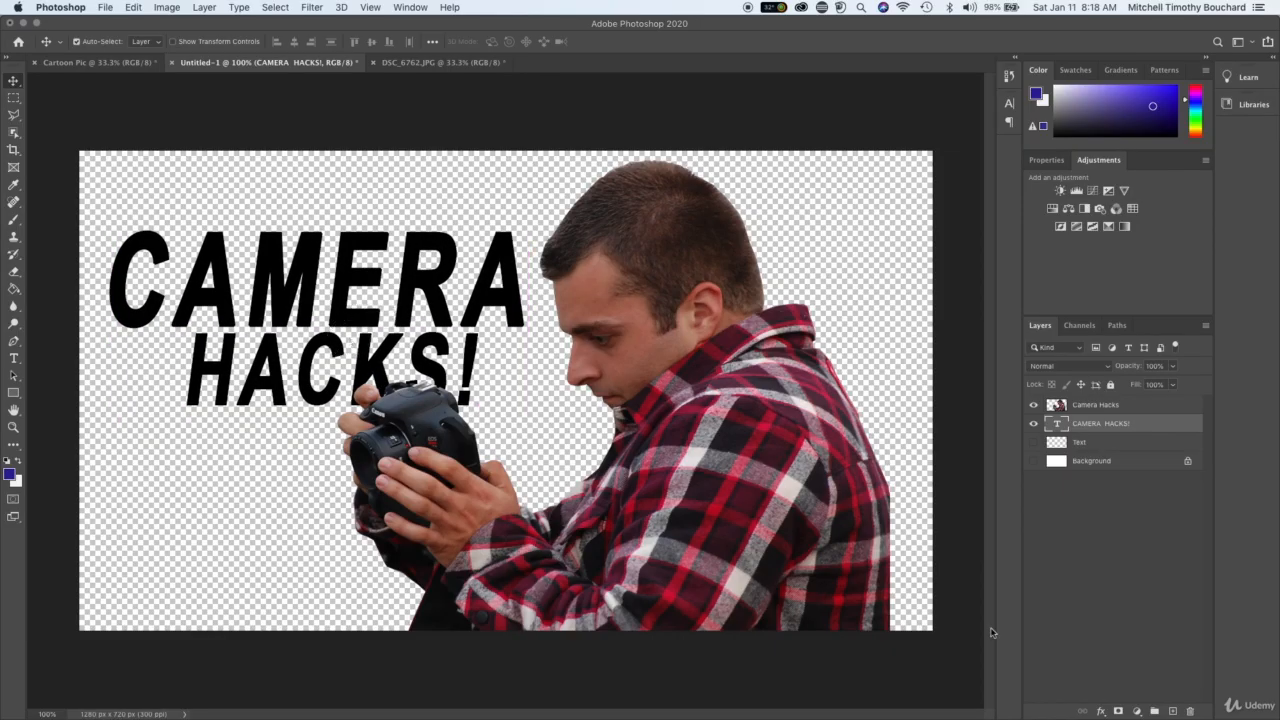
left_click(1146, 602)
left_click(1033, 461)
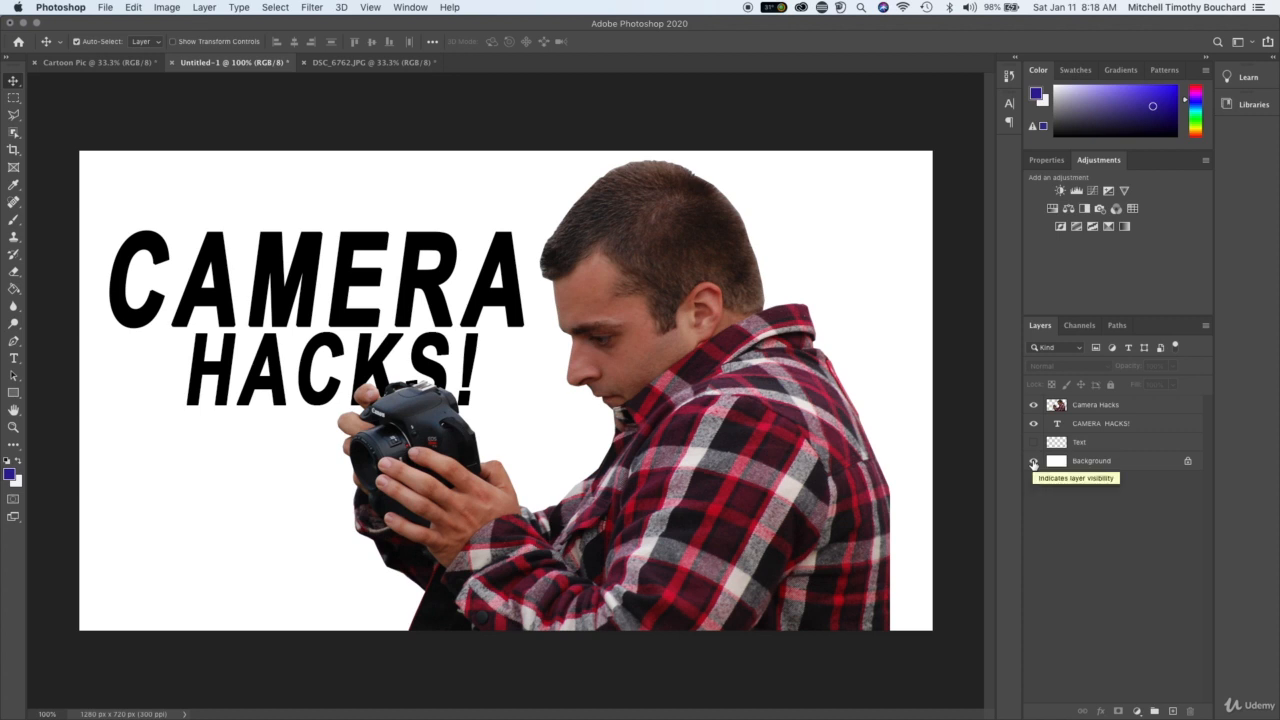
left_click(1033, 461)
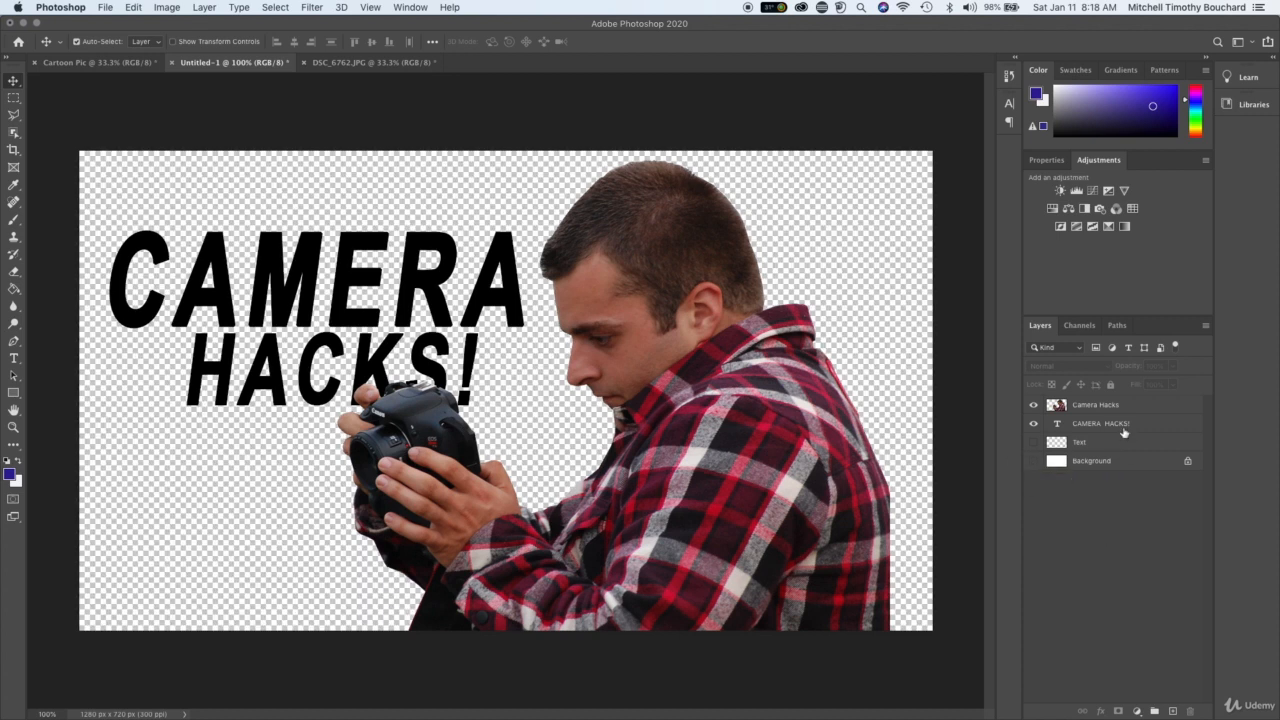
- Hide the title layer and duplicate the Camera Hacks layer under the name "Backdrop Pic"
left_click(1136, 406)
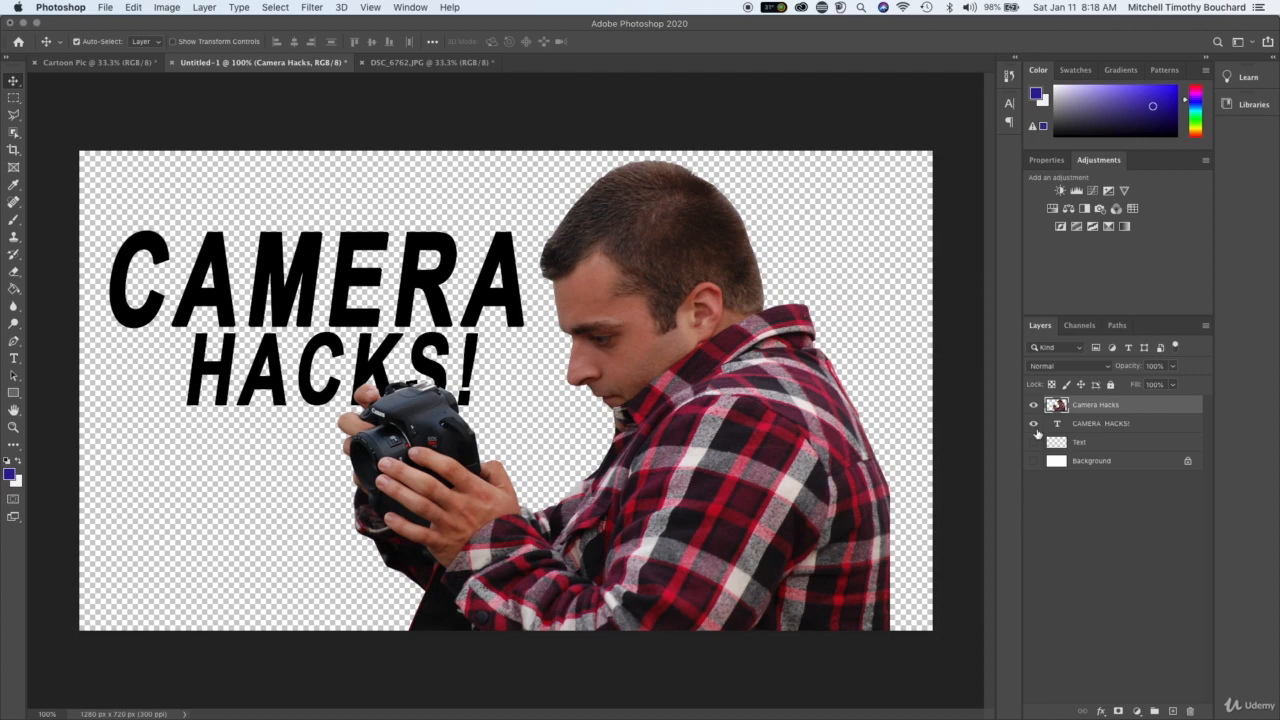
left_click(1034, 424)
right_click(1116, 412)
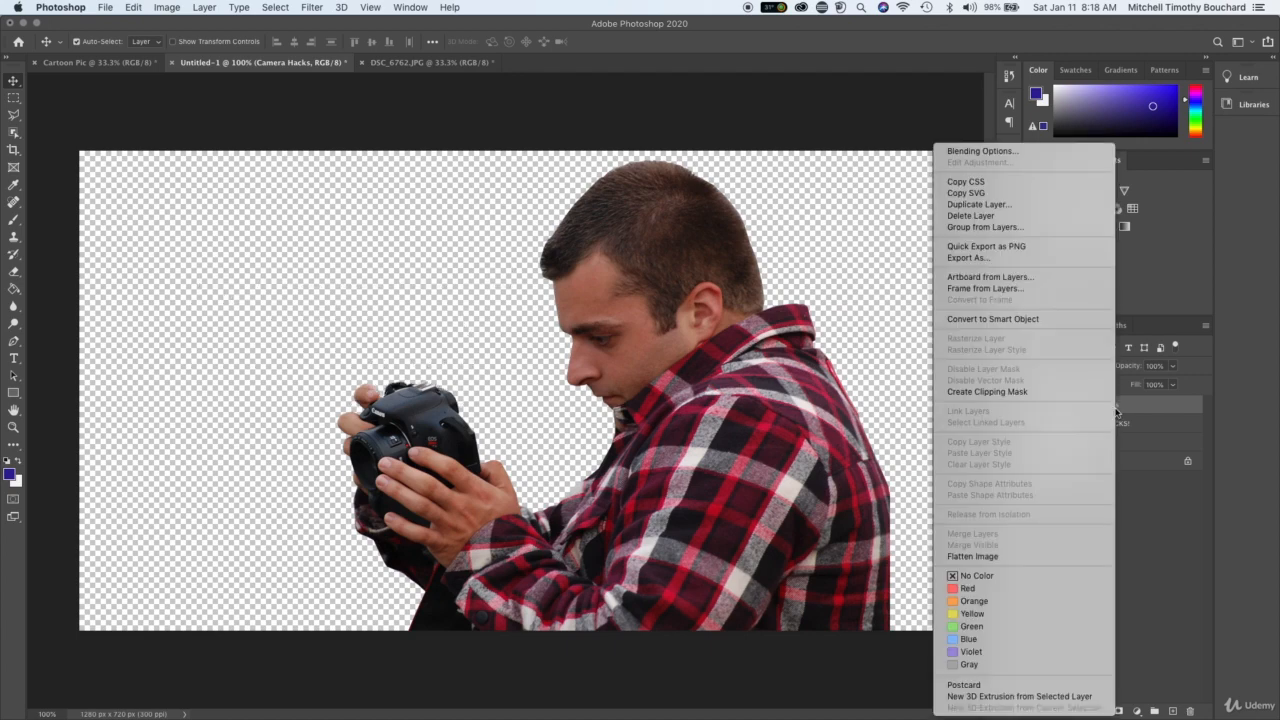
left_click(1042, 206)
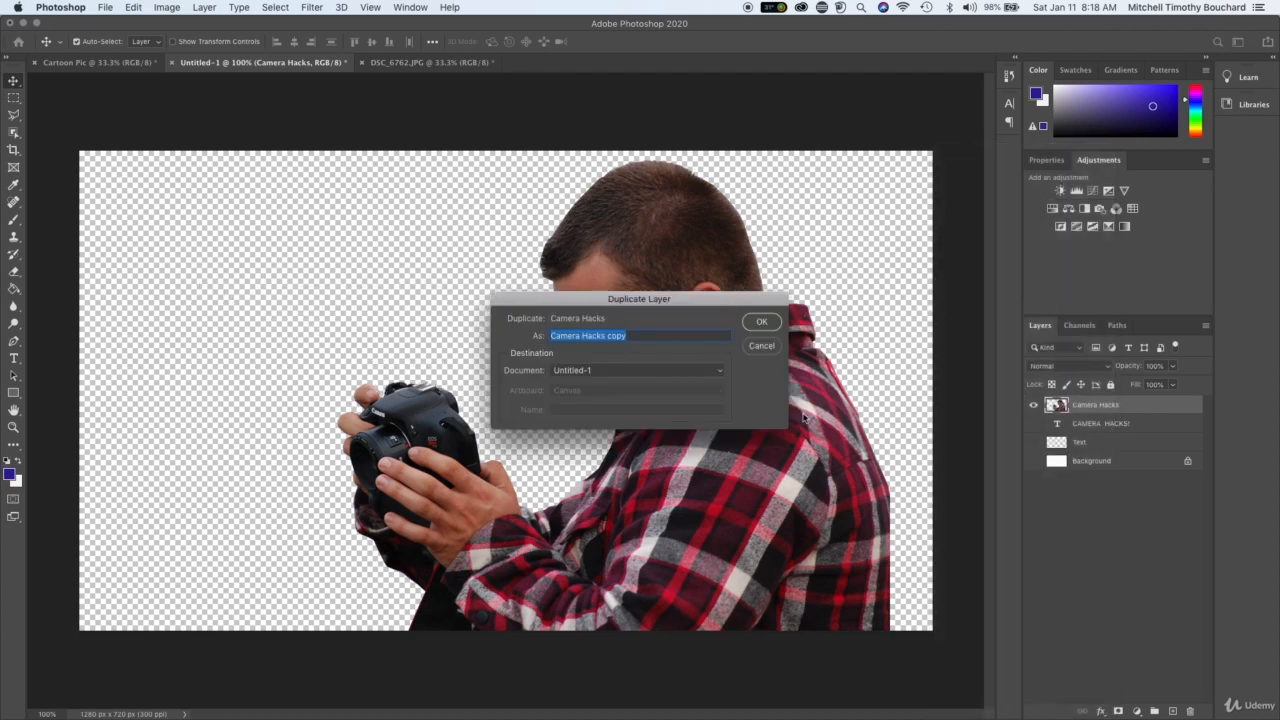
type("Backdrop Pic")
key("Return")
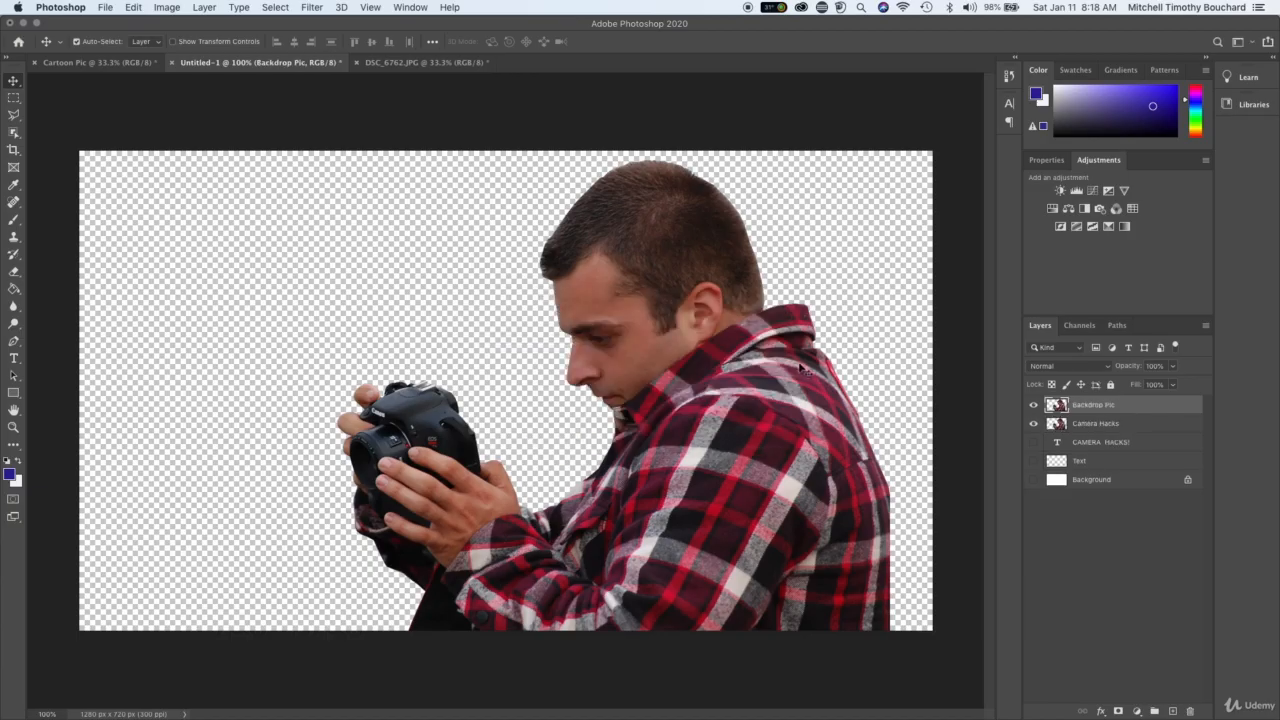
- Offset the Backdrop Pic cut-out slightly left and down from the original, and compare them by toggling the Camera Hacks layer's visibility
left_click(1070, 424)
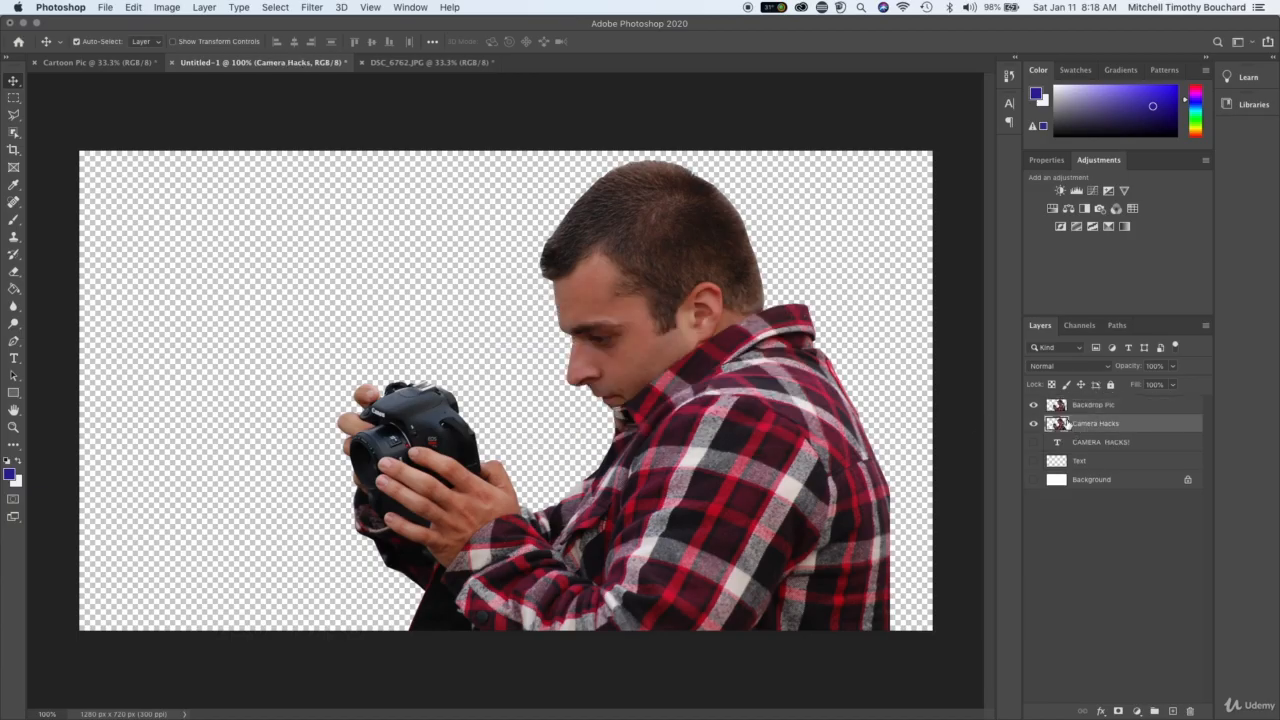
mouse_move(720, 318)
left_mouse_down()
mouse_move(730, 296)
mouse_move(704, 322)
left_mouse_up()
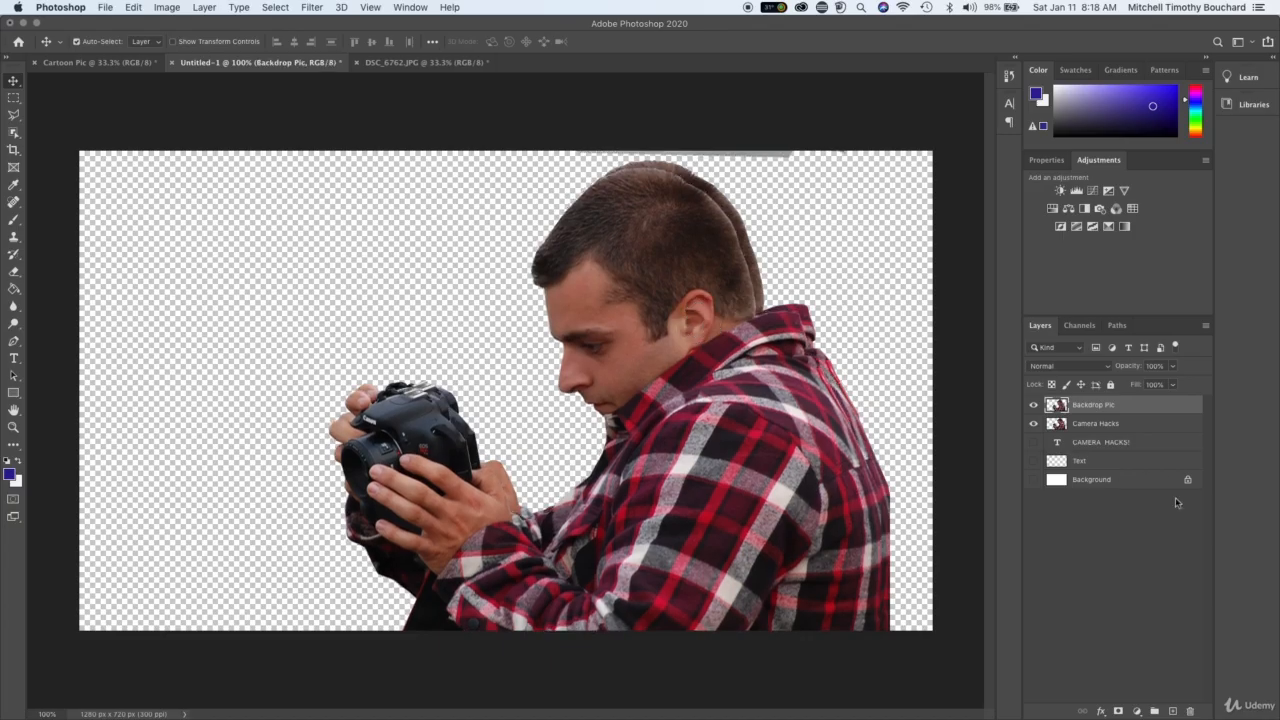
left_click(1139, 424)
left_click(1034, 424)
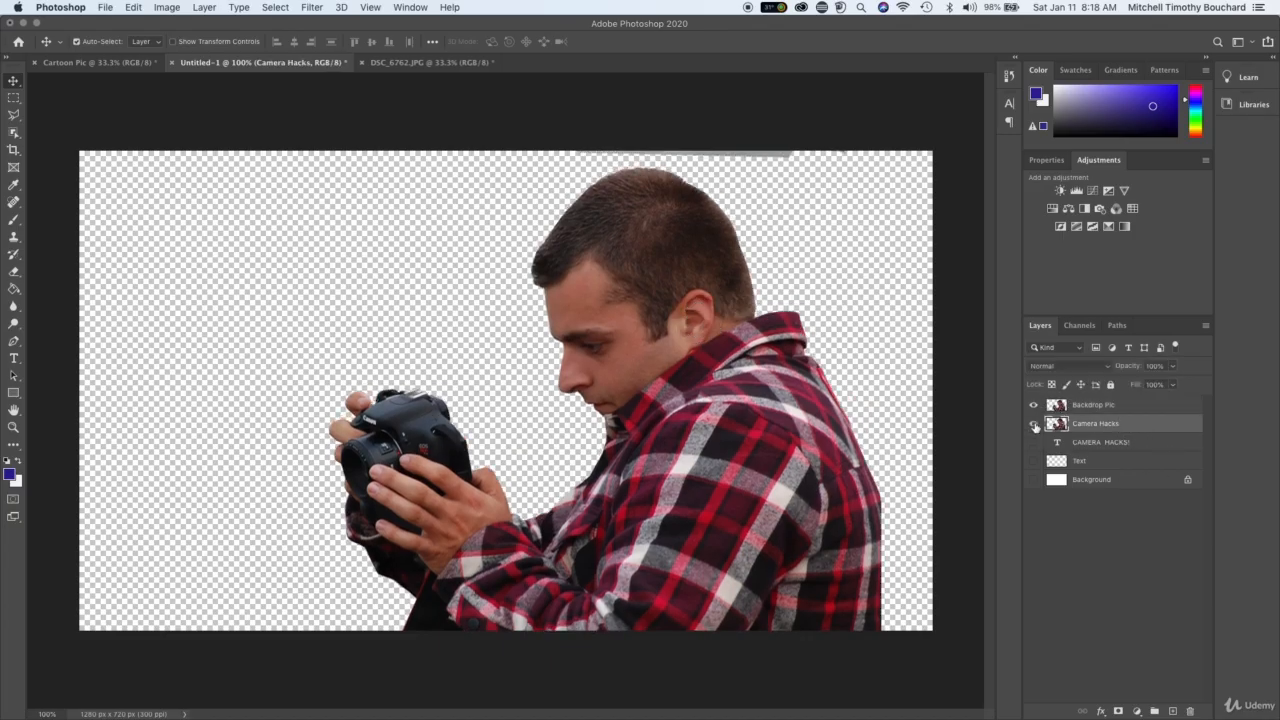
left_click(1034, 424)
left_click(1034, 424)
left_click(1034, 424)
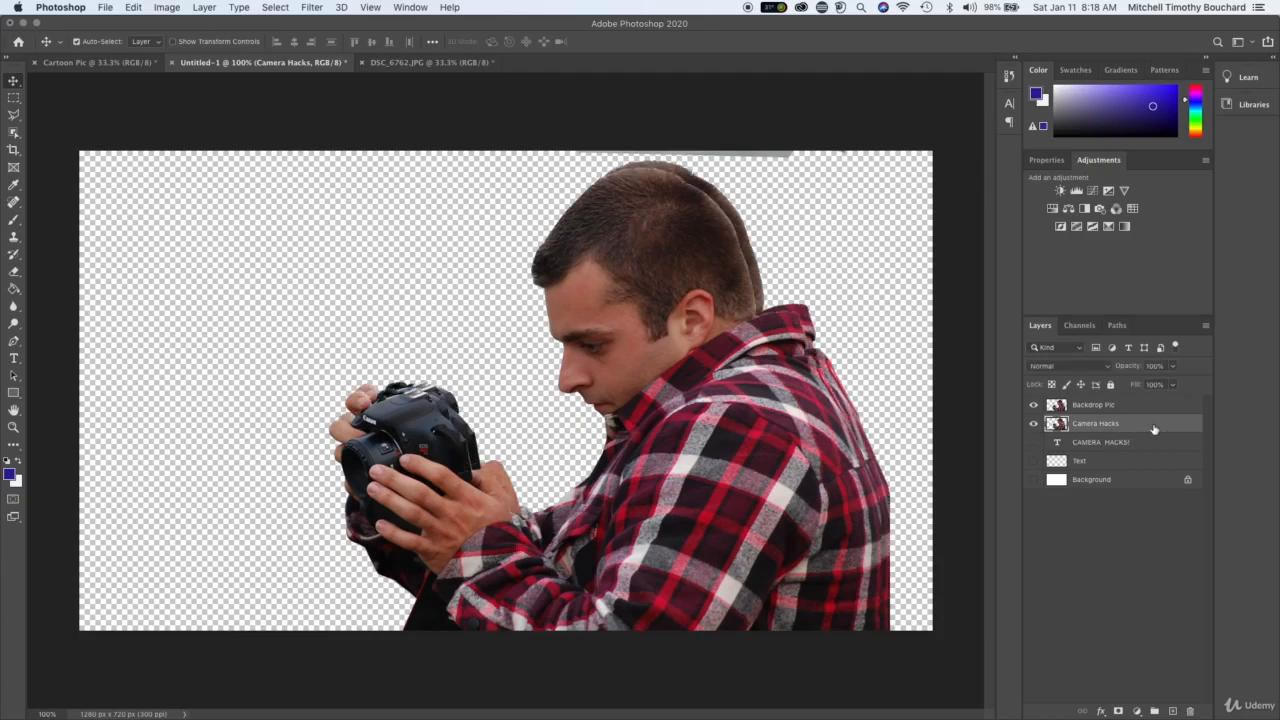
- Enable the Drop Shadow and Color Overlay effects in the Camera Hacks layer's style
double_click(1154, 429)
left_click(666, 416)
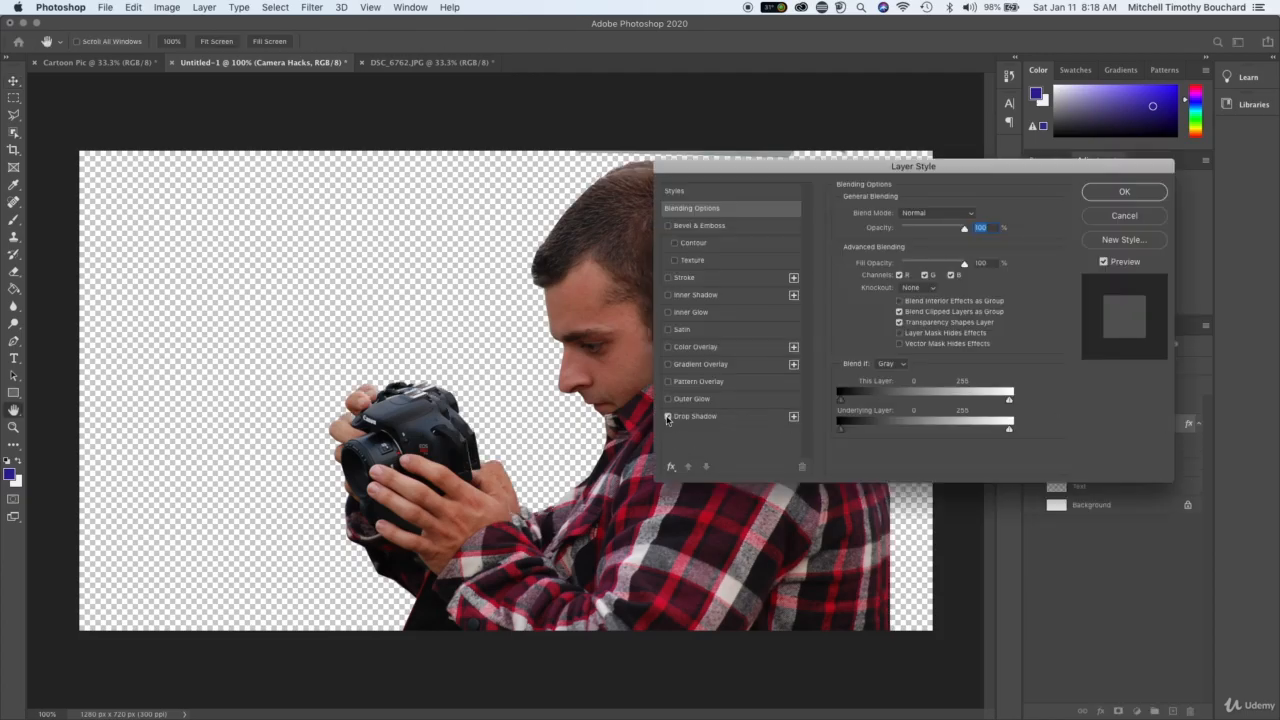
left_click_drag(847, 167, 917, 257)
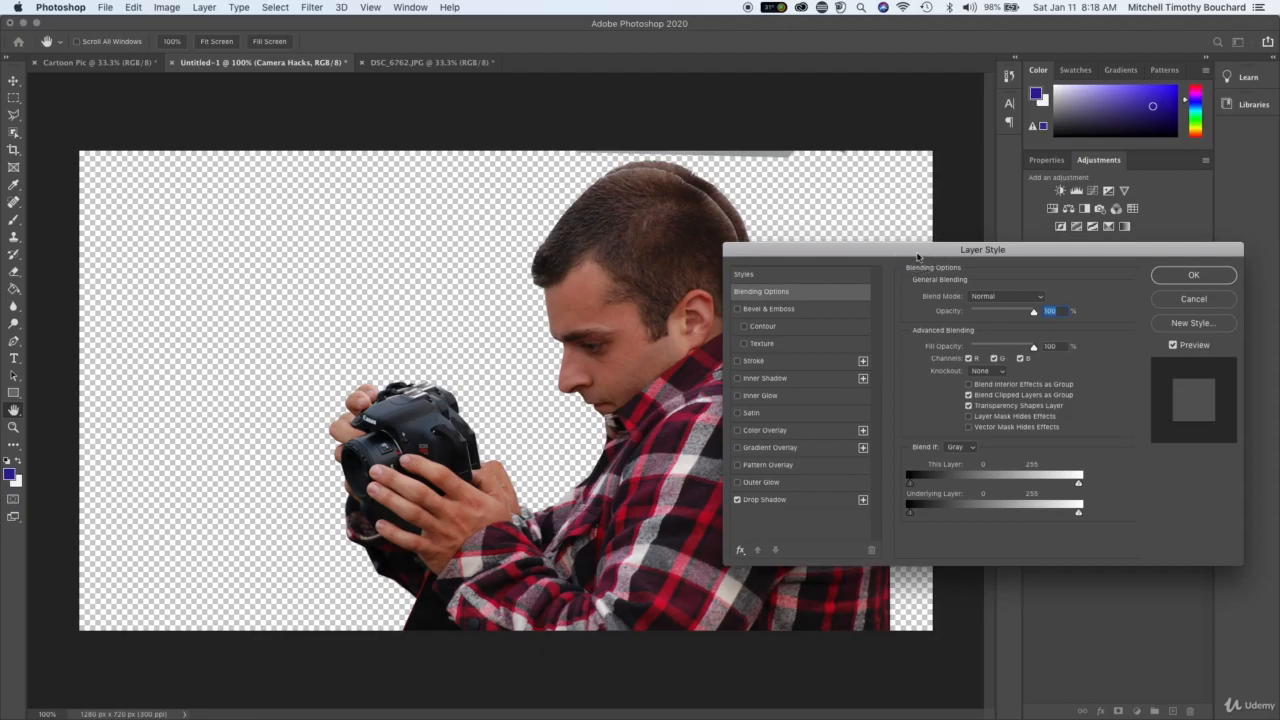
left_click(737, 430)
left_click(776, 431)
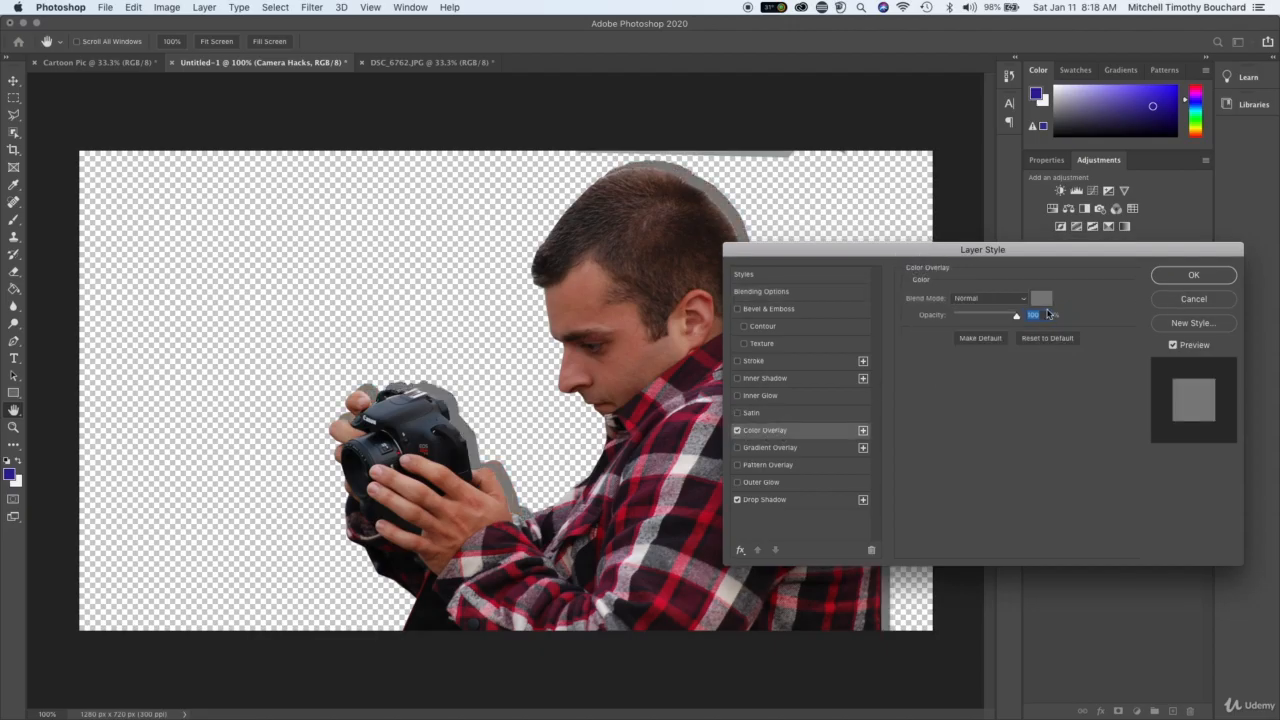
- Change the Camera Hacks layer's overlay colour to bright red and apply the layer style
left_click(1041, 298)
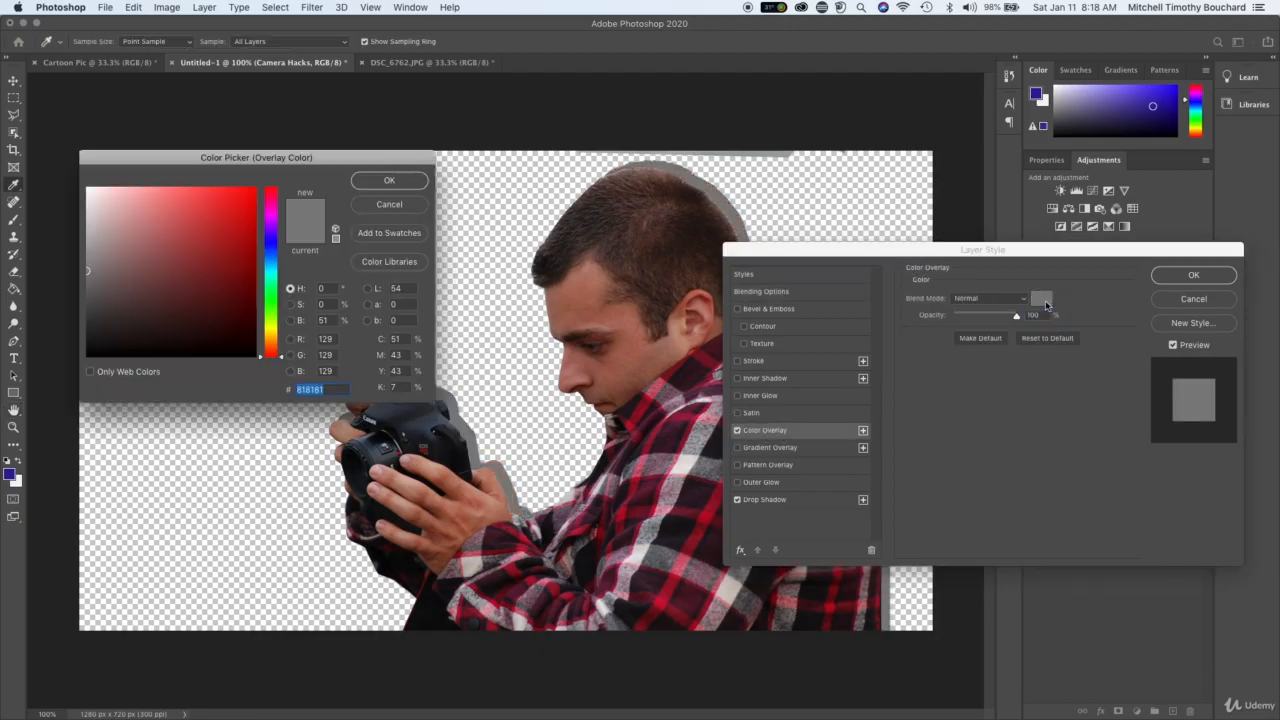
left_click(274, 243)
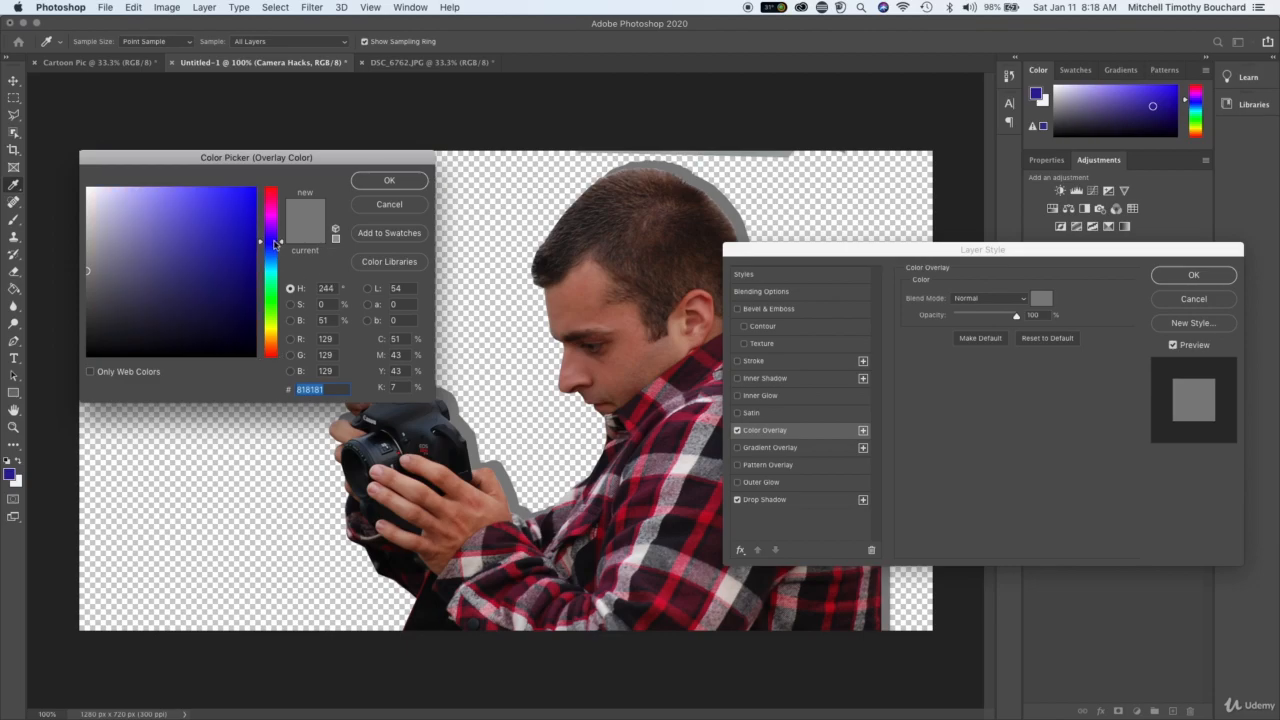
left_click(274, 187)
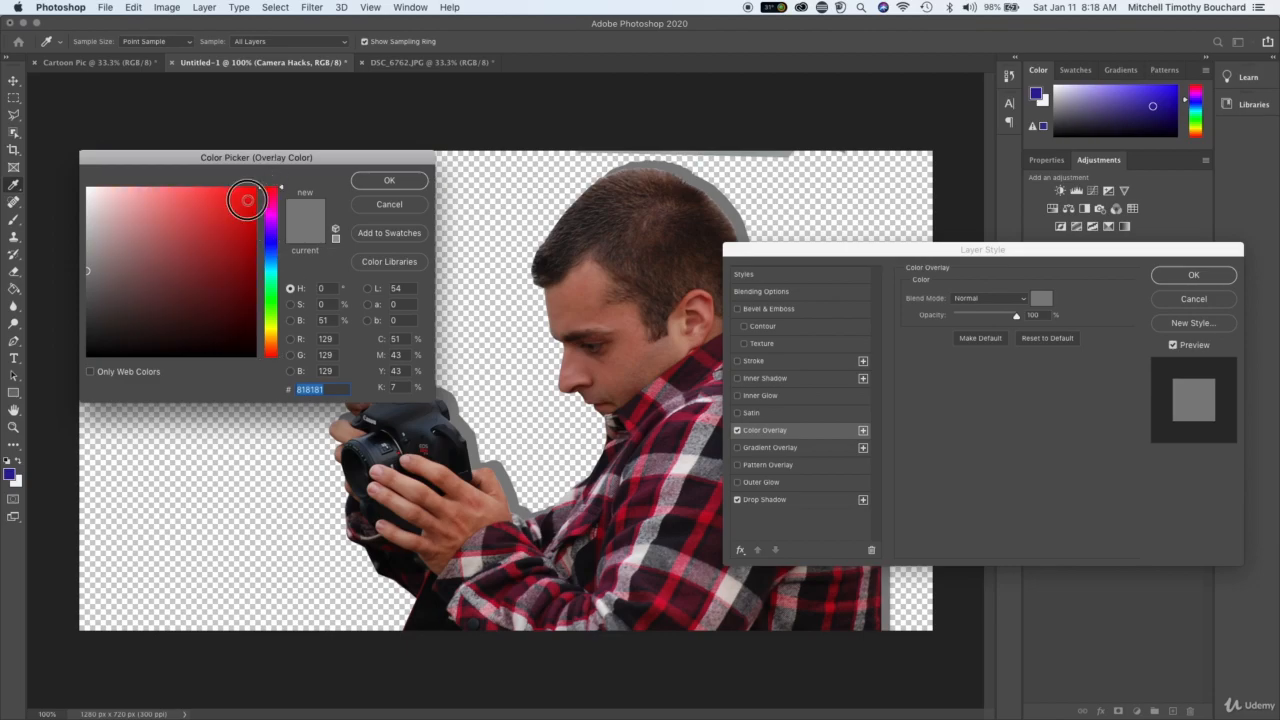
left_click(250, 200)
left_click(372, 180)
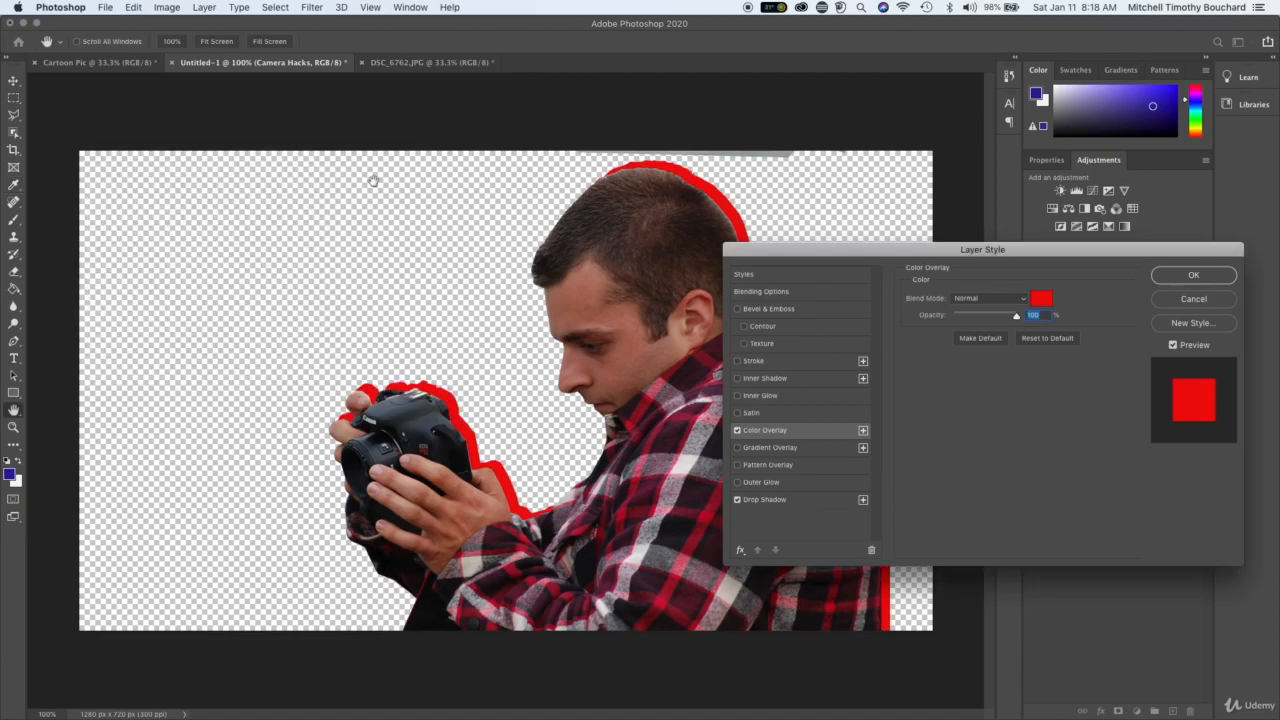
left_click(1193, 276)
left_click(1097, 602)
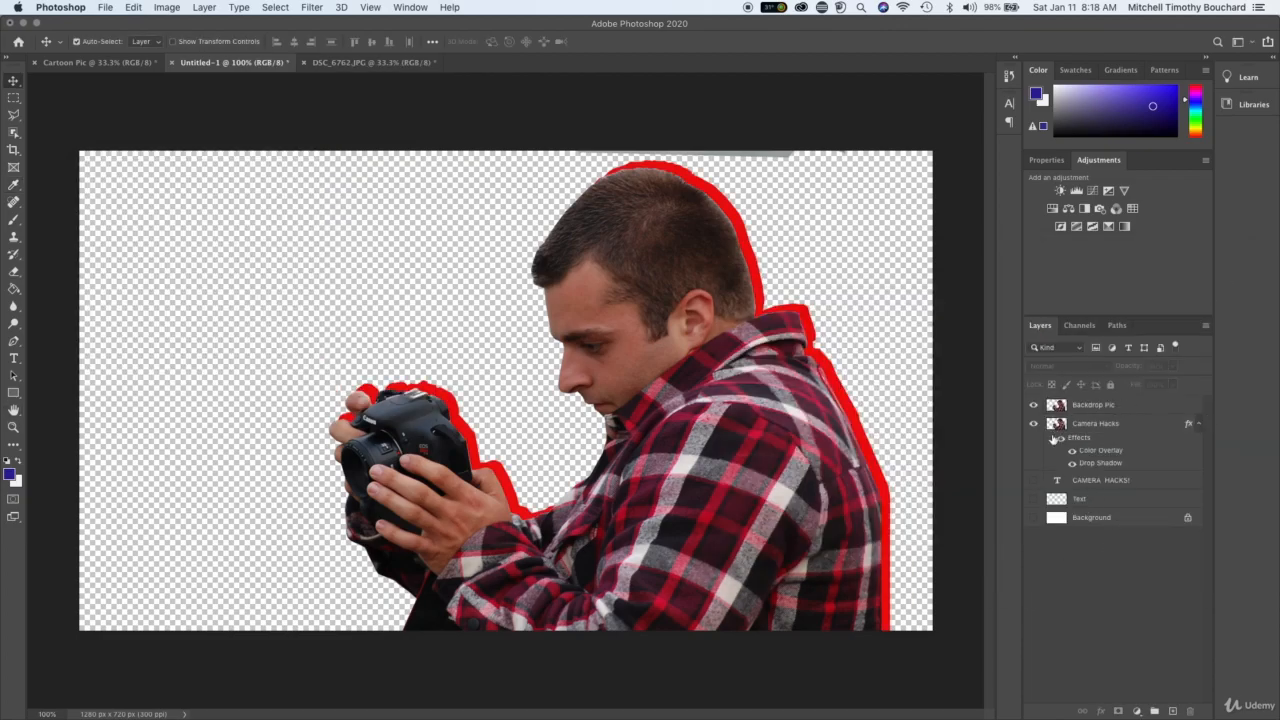
- Show the title and Background layers again, and check the red silhouette by toggling the Backdrop Pic layer's visibility
left_click(1034, 481)
left_click(1034, 518)
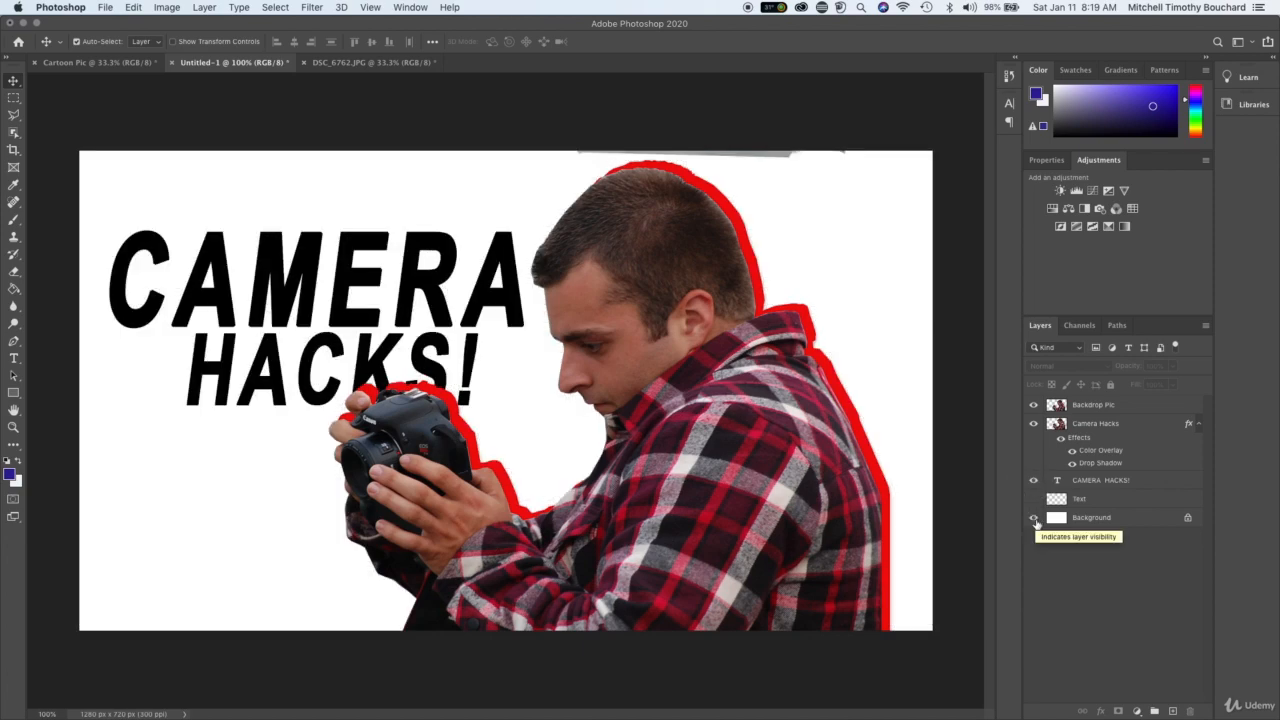
left_click(1033, 405)
left_click(1033, 405)
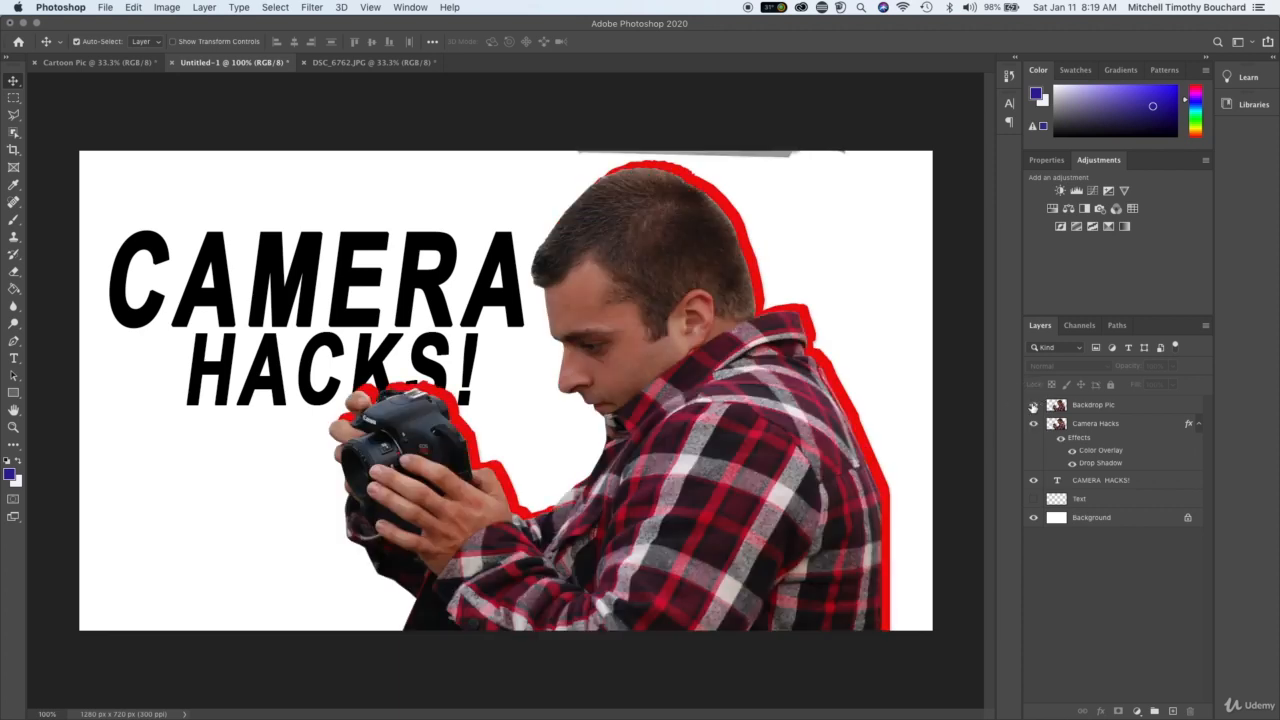
- Erase the grey leftover strip along the canvas's upper edge on the Backdrop Pic layer with the Eraser tool
left_click(1033, 405)
left_click(1033, 405)
left_click(14, 288)
left_click(14, 271)
left_click(678, 153)
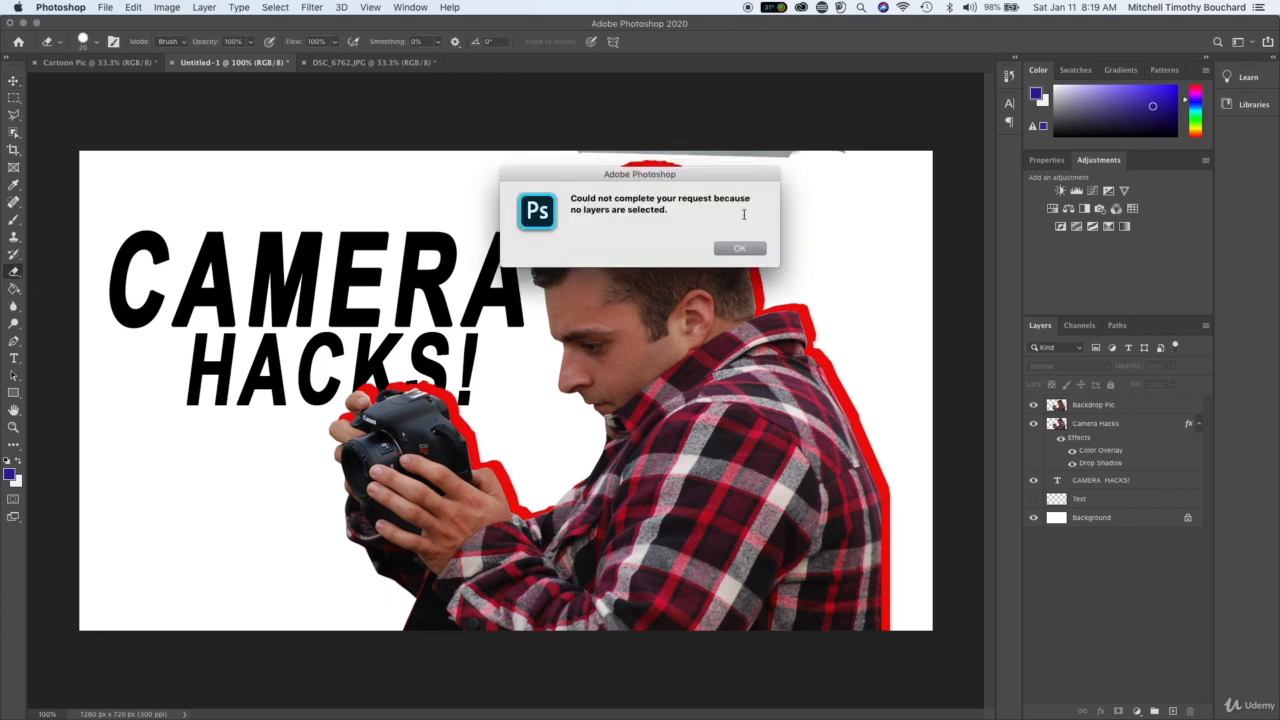
left_click(739, 246)
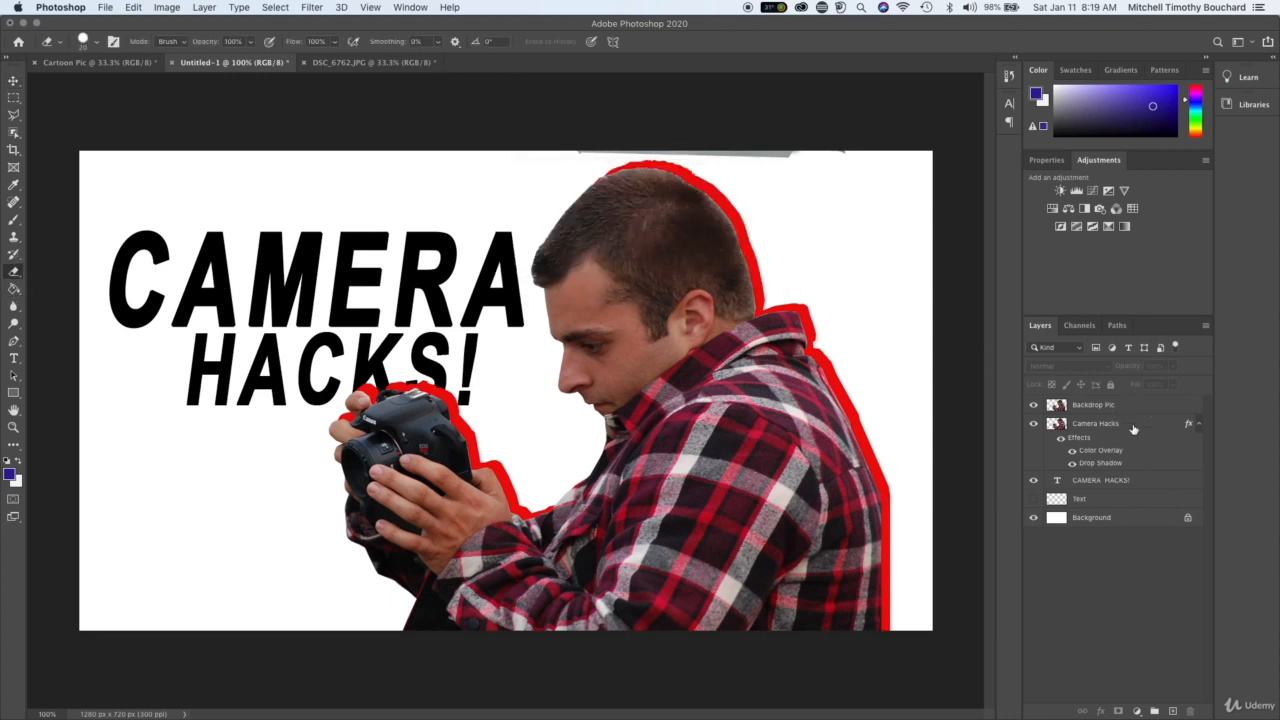
left_click(1130, 405)
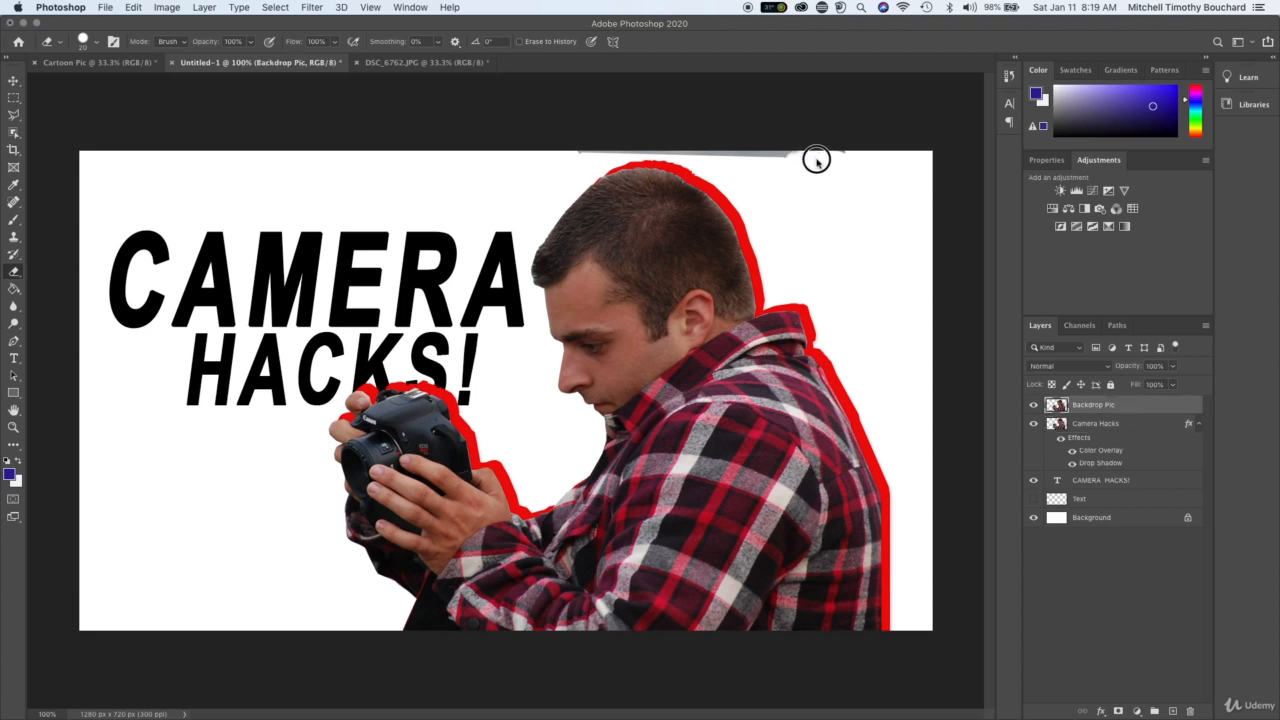
mouse_move(816, 160)
left_mouse_down()
mouse_move(754, 155)
mouse_move(806, 155)
mouse_move(496, 148)
left_mouse_up()
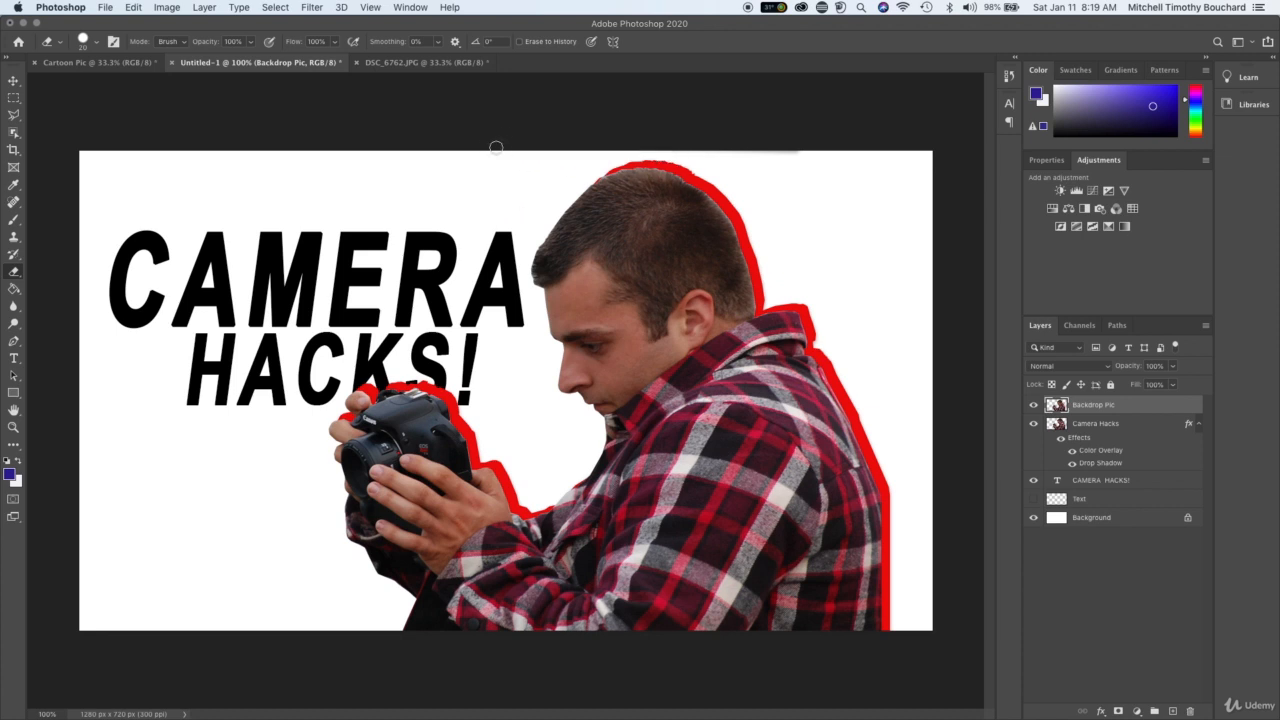
left_click(1100, 603)
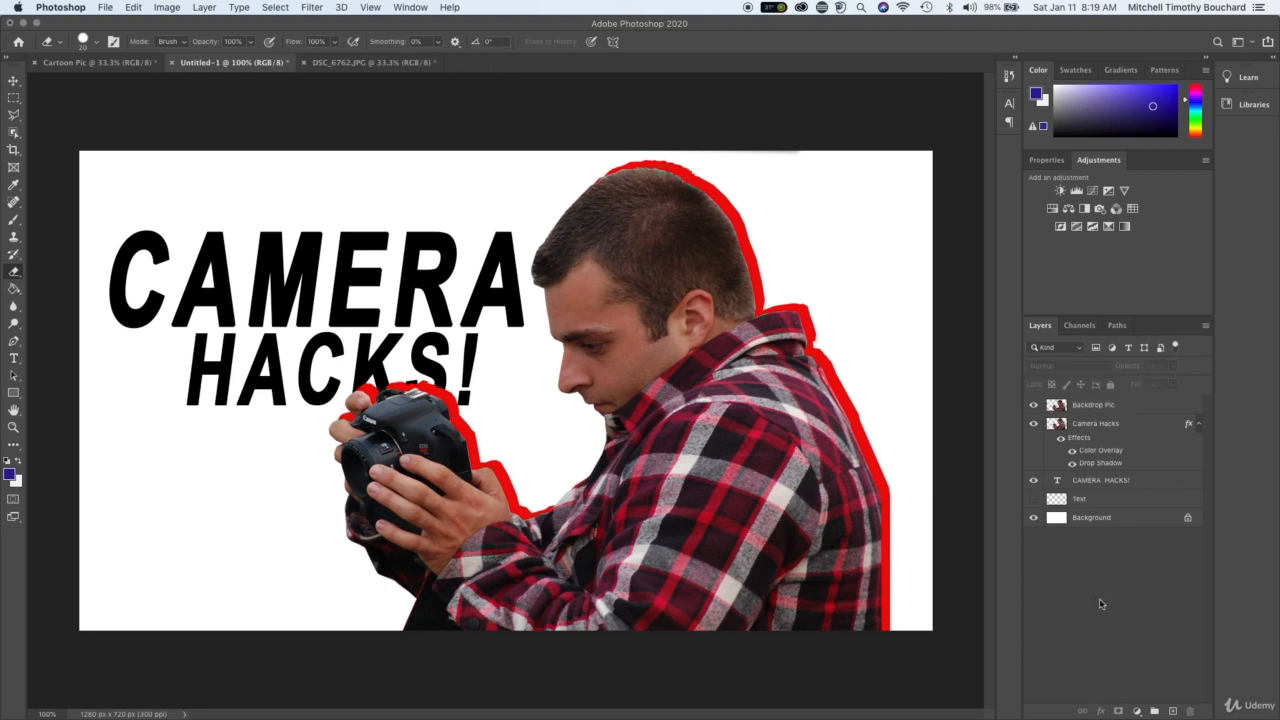
double_click(1085, 481)
double_click(1163, 492)
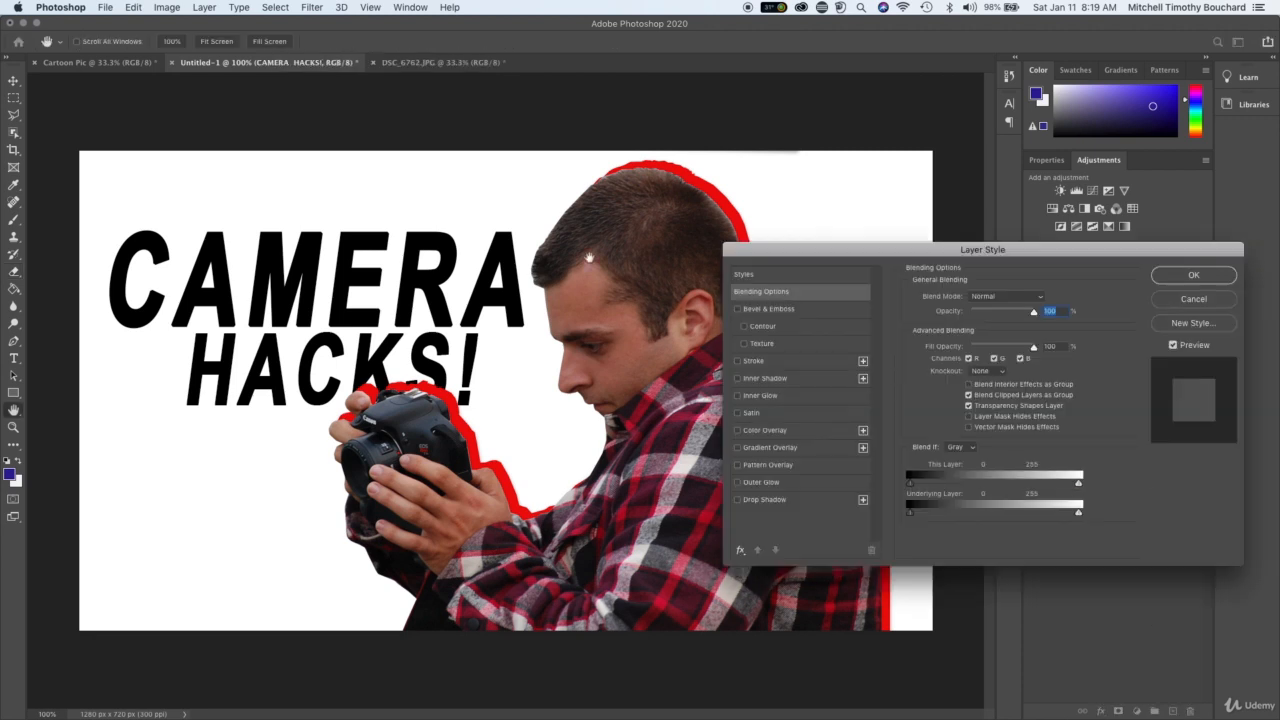
left_click(1190, 276)
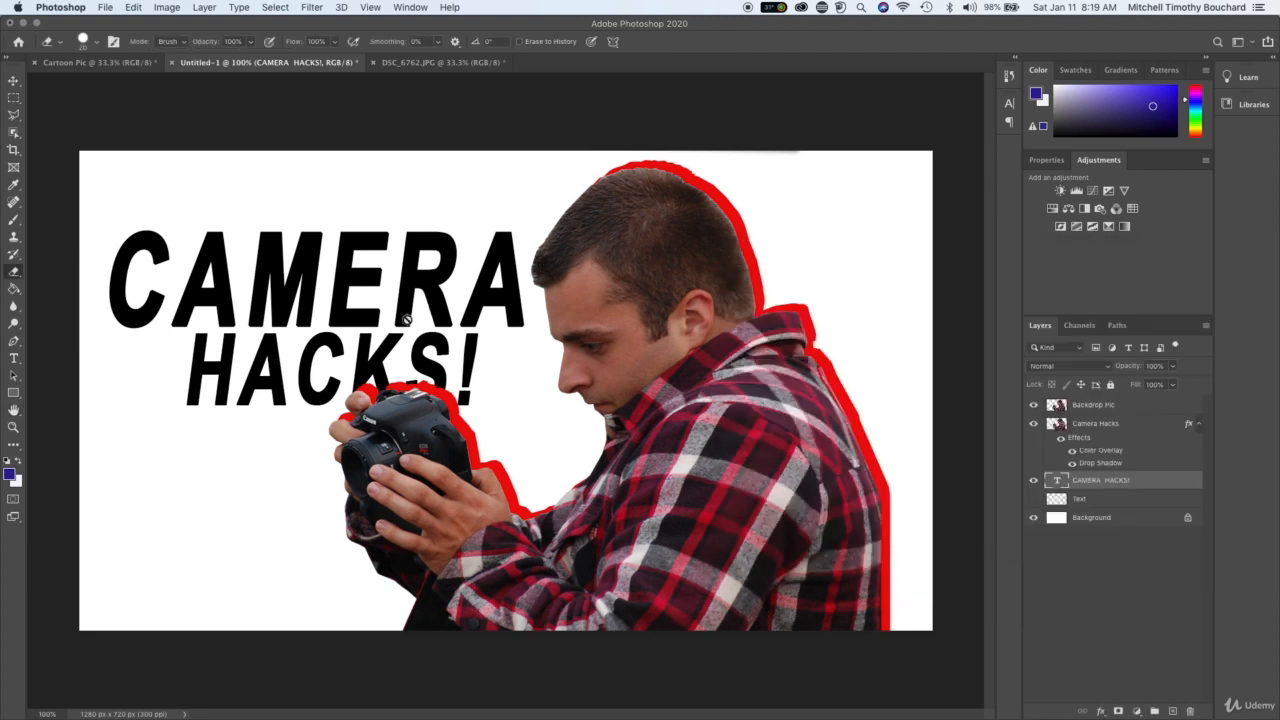
- Select both lines of the CAMERA HACKS! title and set their Arial font style to Regular
key("t")
triple_click(388, 297)
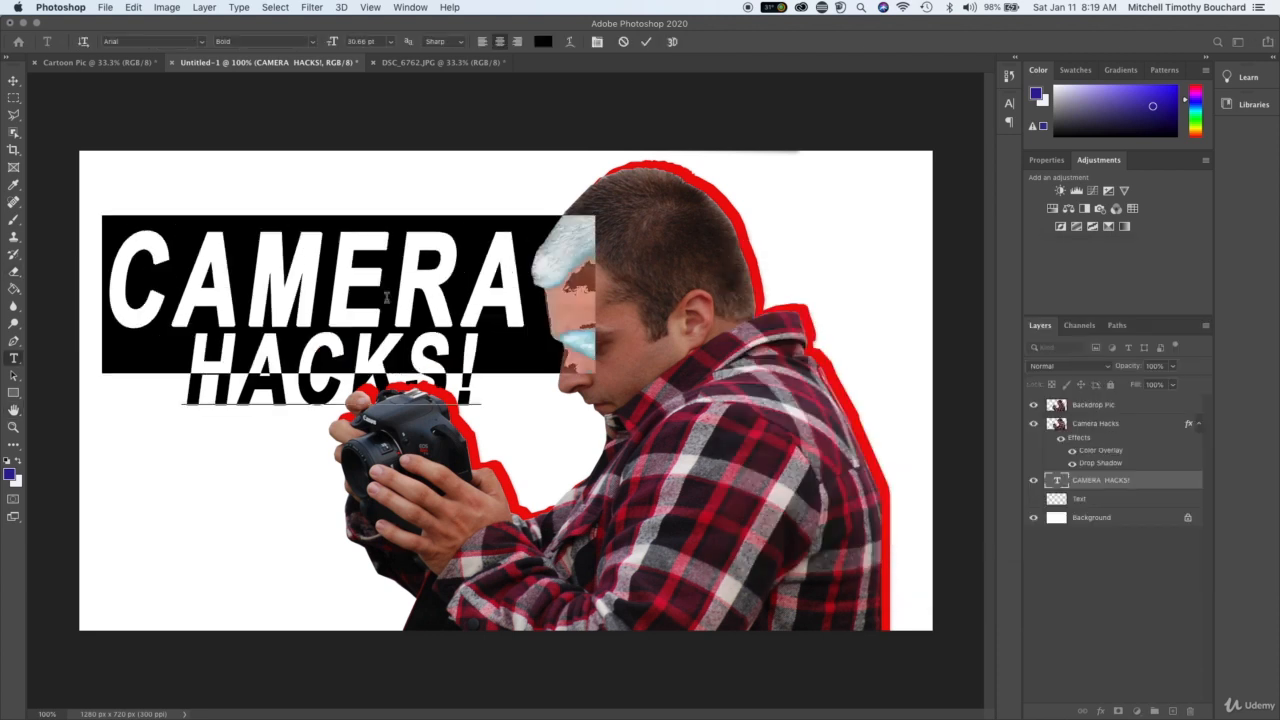
left_click(457, 365)
left_click_drag(481, 370, 69, 237)
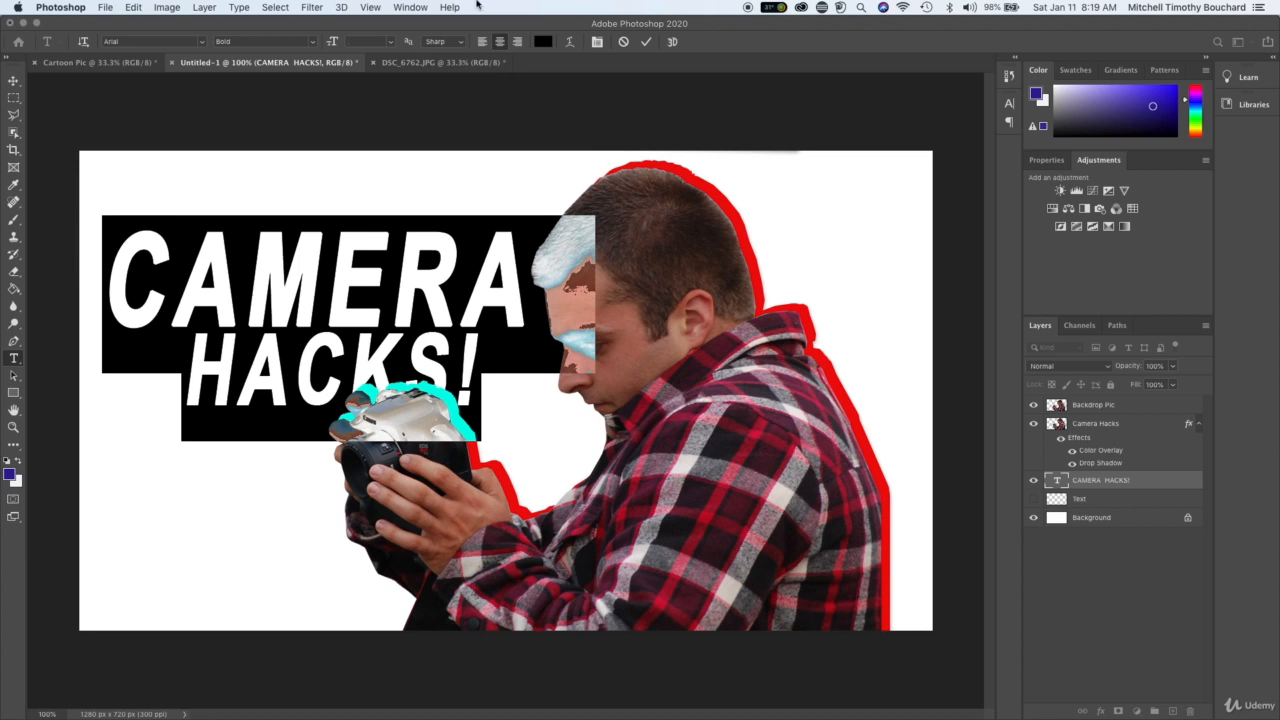
left_click(391, 42)
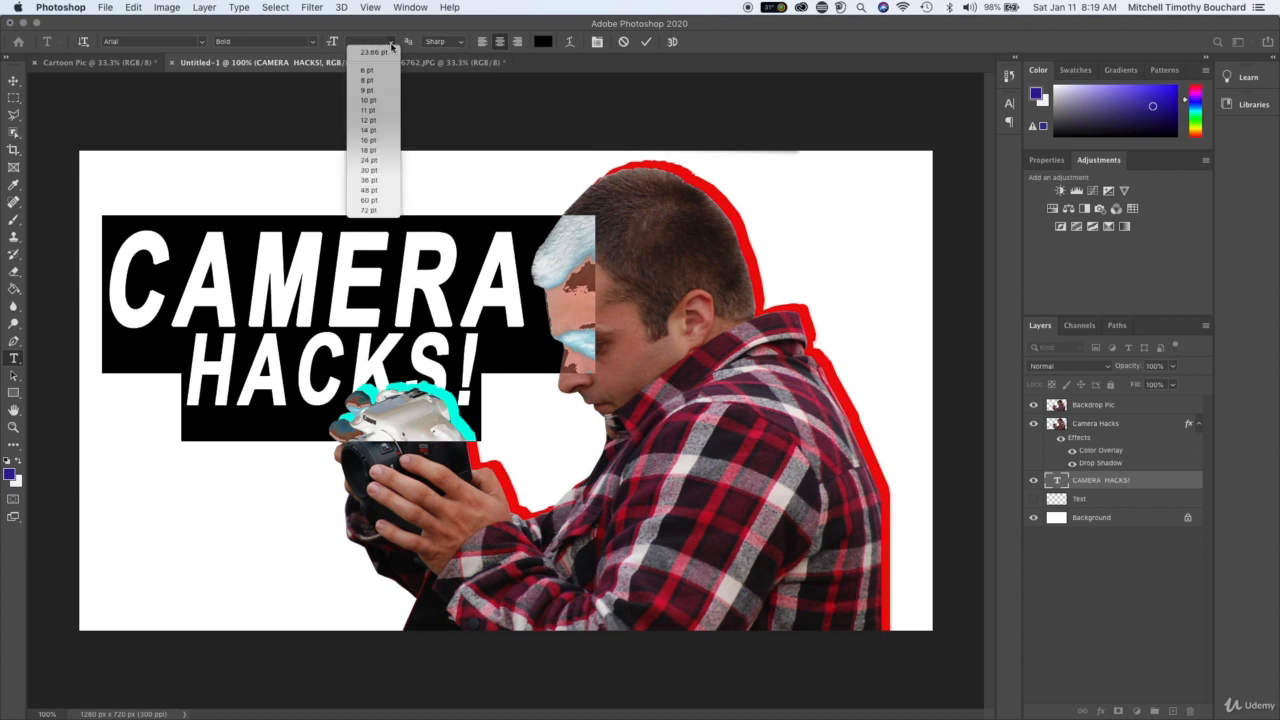
left_click(312, 42)
left_click(280, 45)
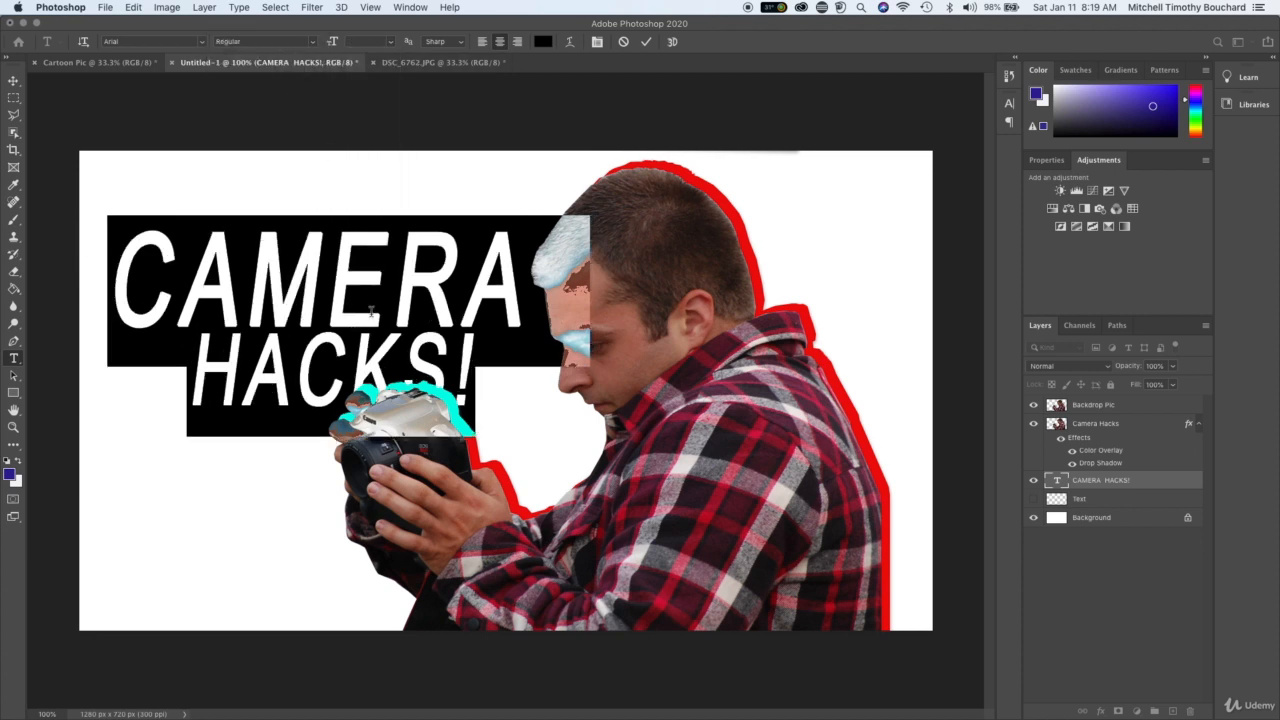
- Set only the word CAMERA in the title to the Bold font style
left_click(372, 312)
left_click_drag(514, 292, 126, 272)
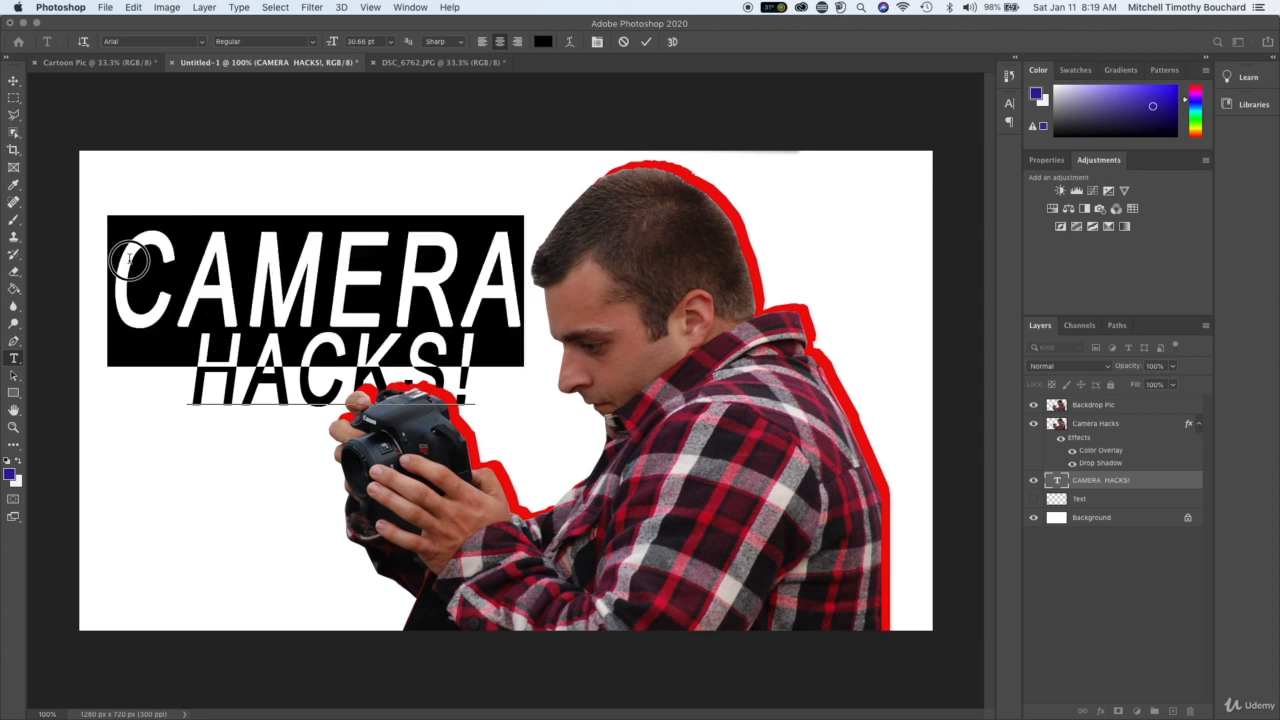
left_click(314, 42)
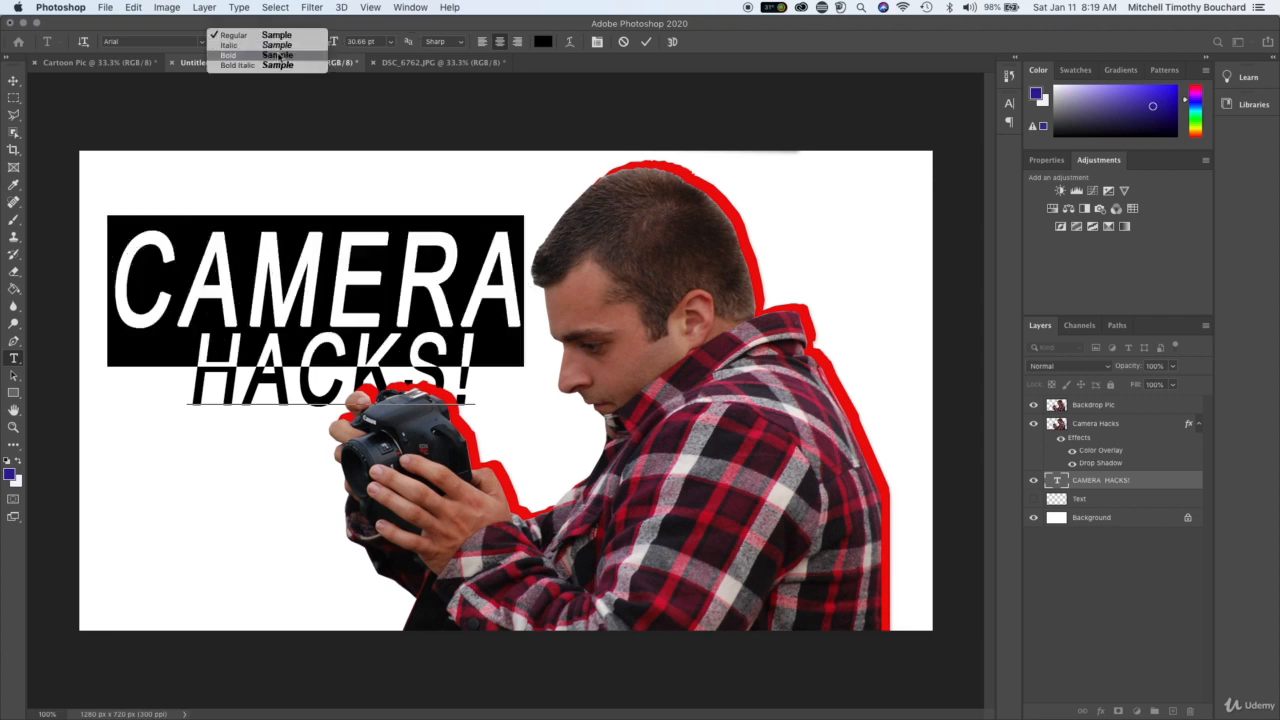
left_click(305, 56)
left_click(1123, 610)
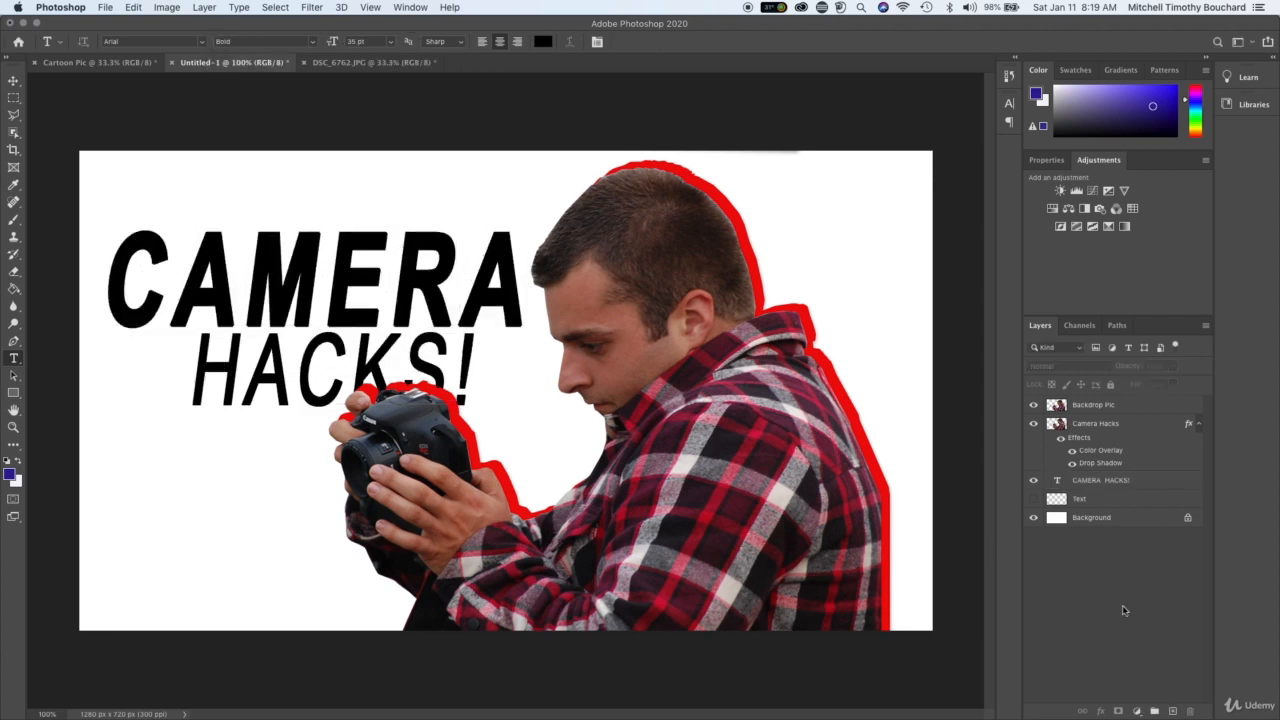
- Add a new layer directly above the locked Background layer and name it Background
left_click(1139, 524)
left_click(1172, 711)
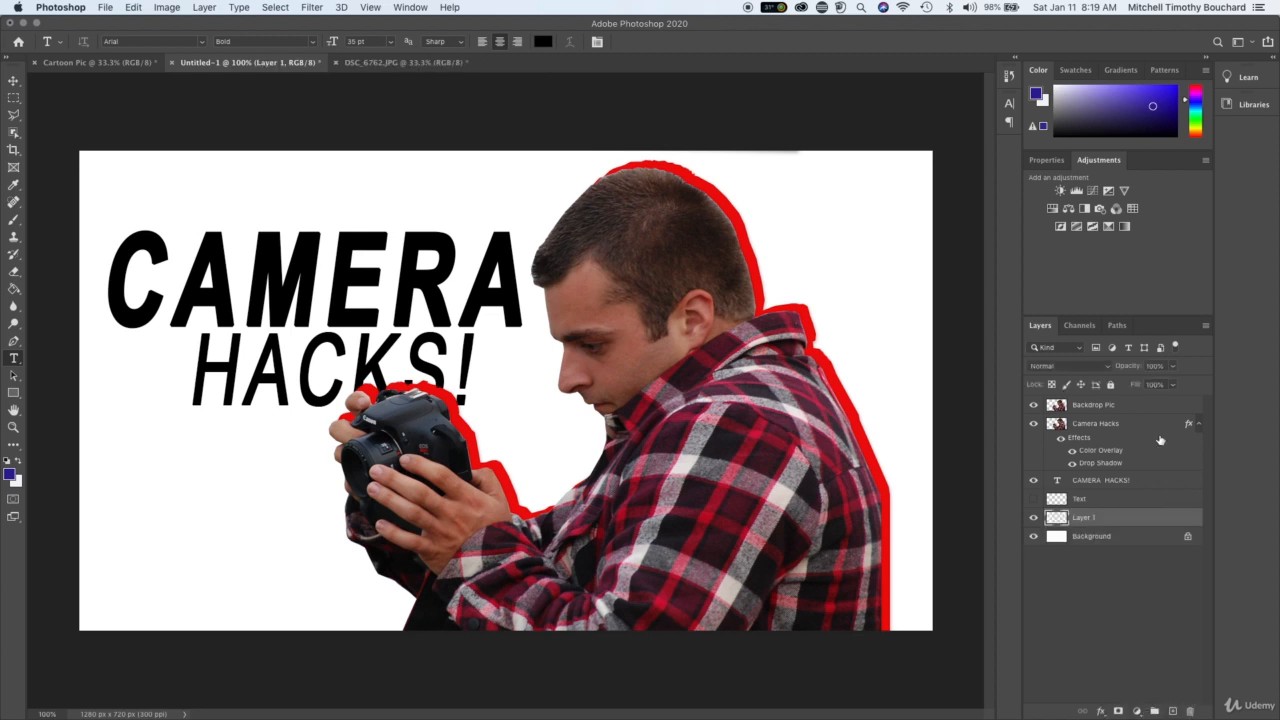
type("Background")
key("Return")
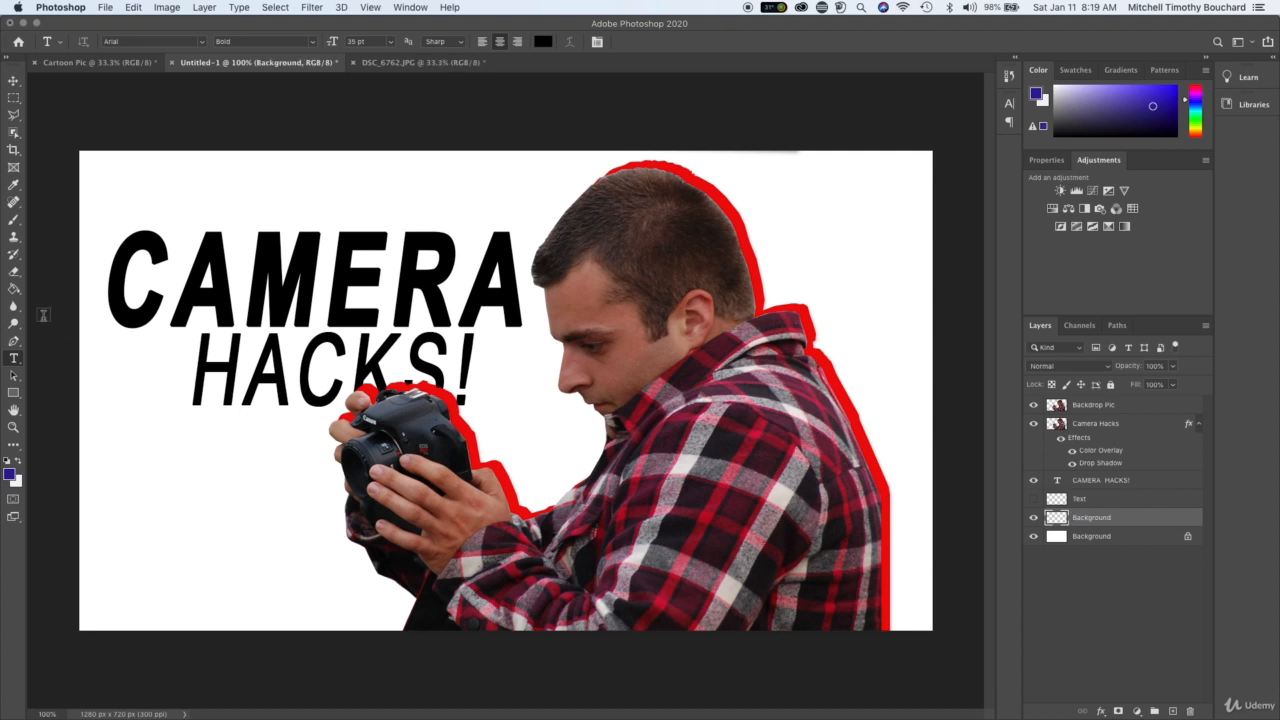
- Set the foreground colour to a medium blue and switch to the Gradient tool
left_click(12, 476)
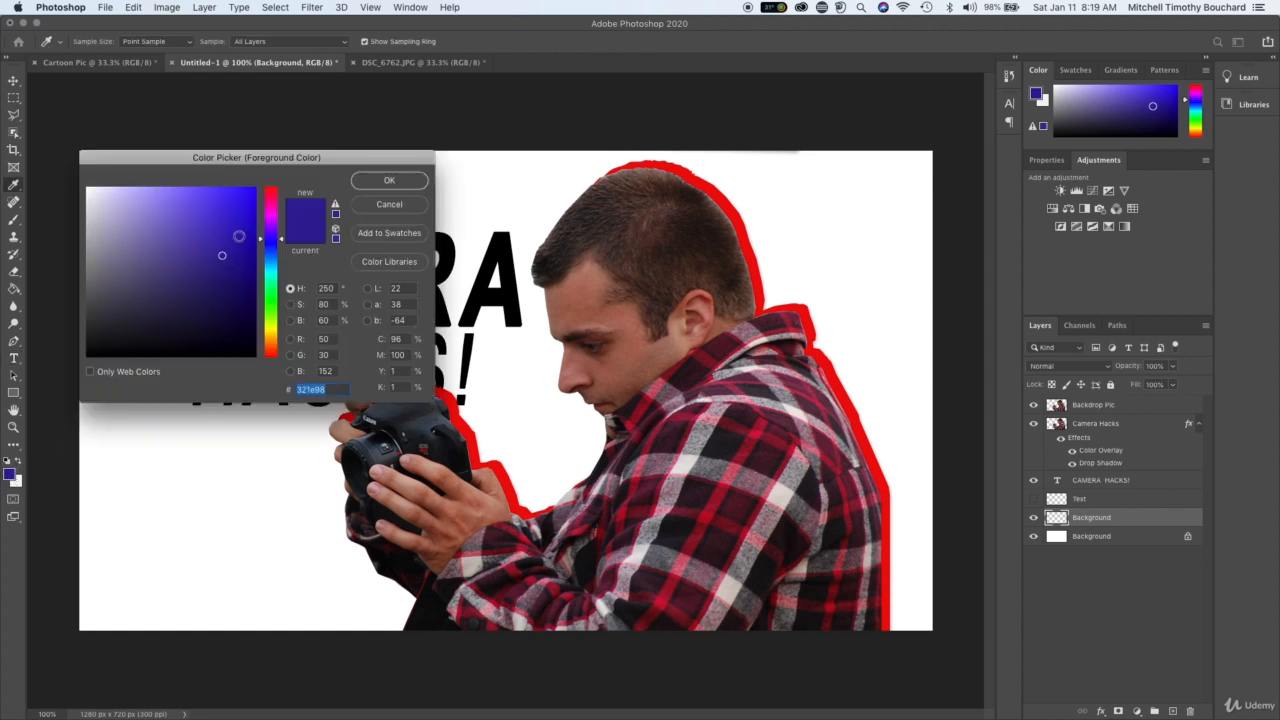
mouse_move(238, 236)
left_mouse_down()
mouse_move(214, 214)
mouse_move(229, 206)
mouse_move(200, 213)
mouse_move(232, 204)
mouse_move(194, 219)
left_mouse_up()
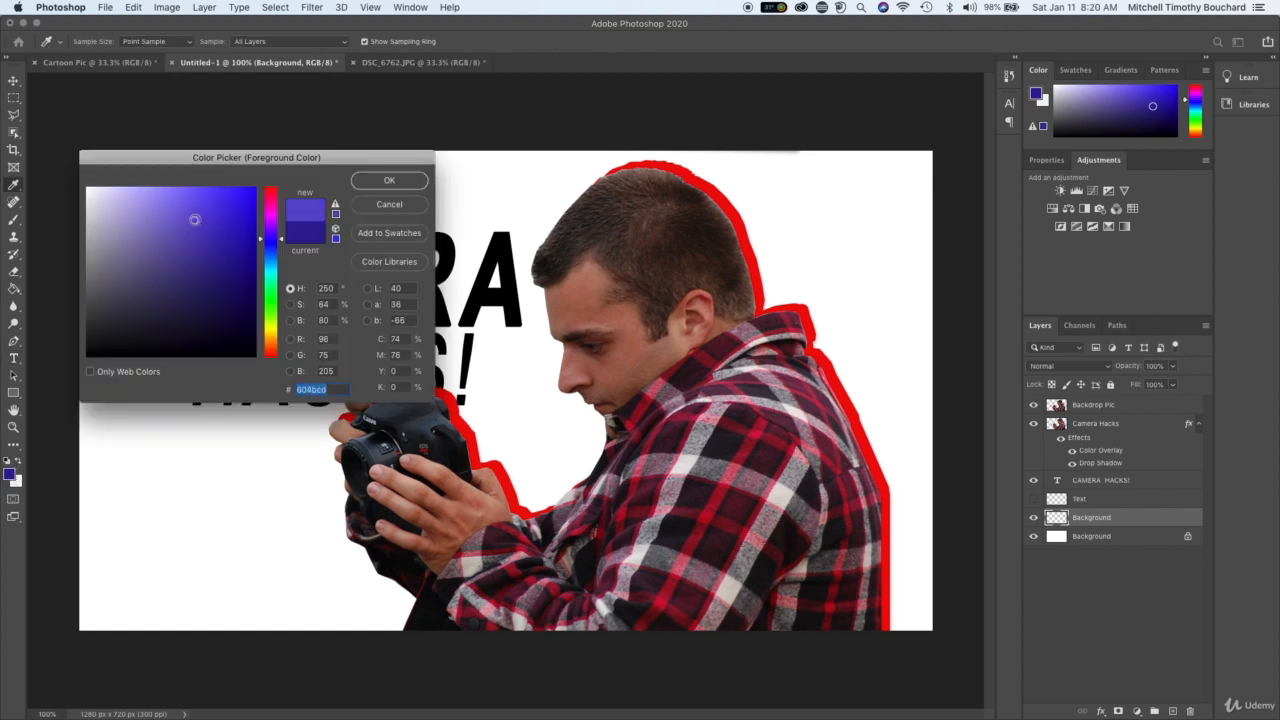
left_click_drag(272, 238, 278, 251)
left_click(422, 181)
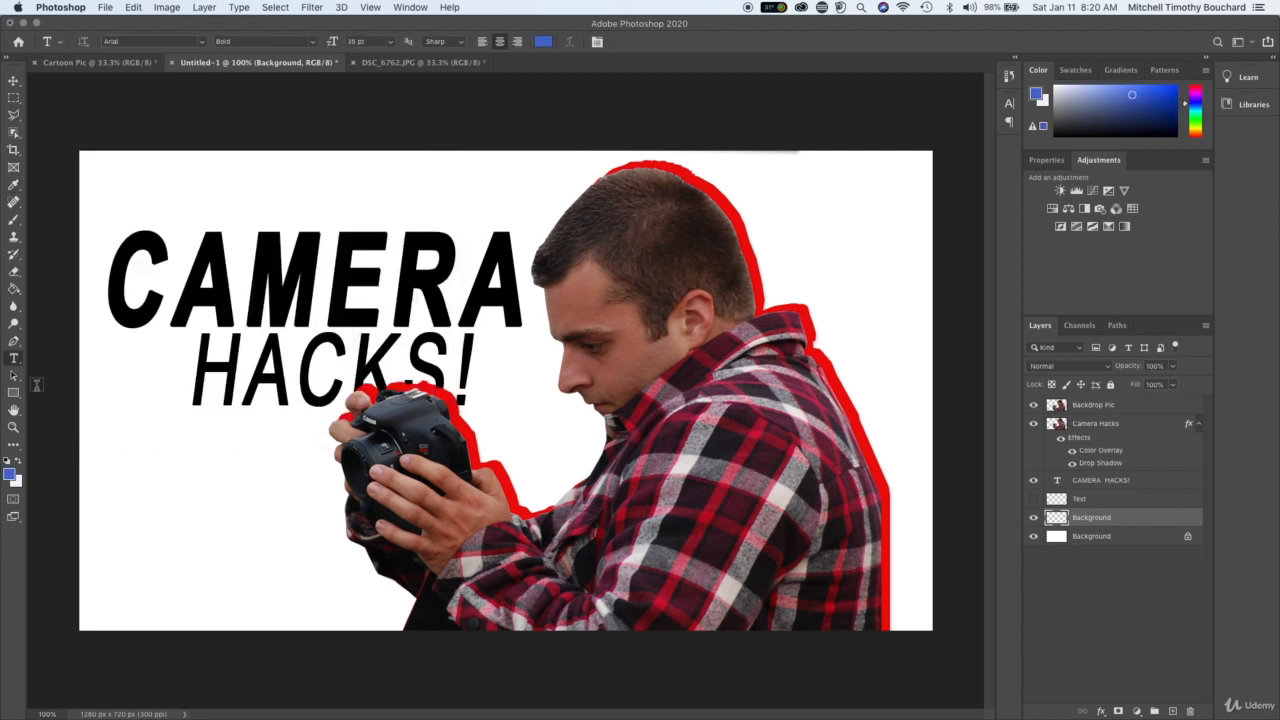
left_click(14, 291)
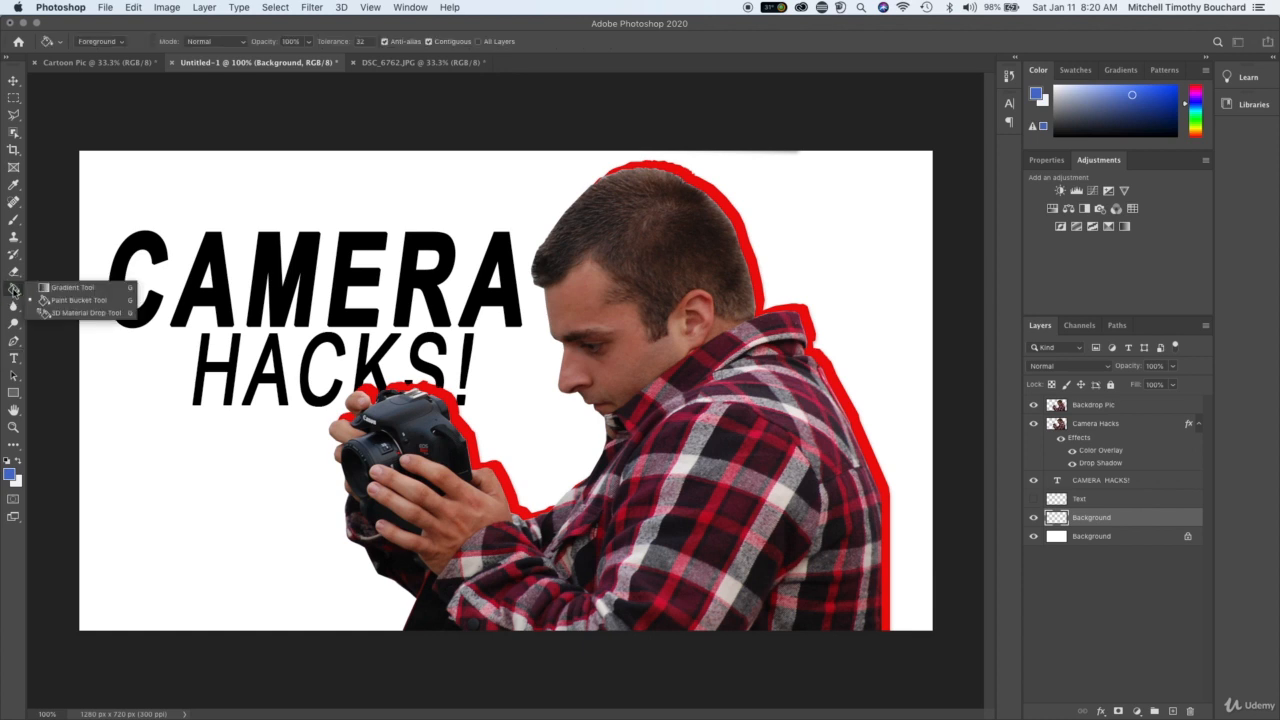
left_click(63, 291)
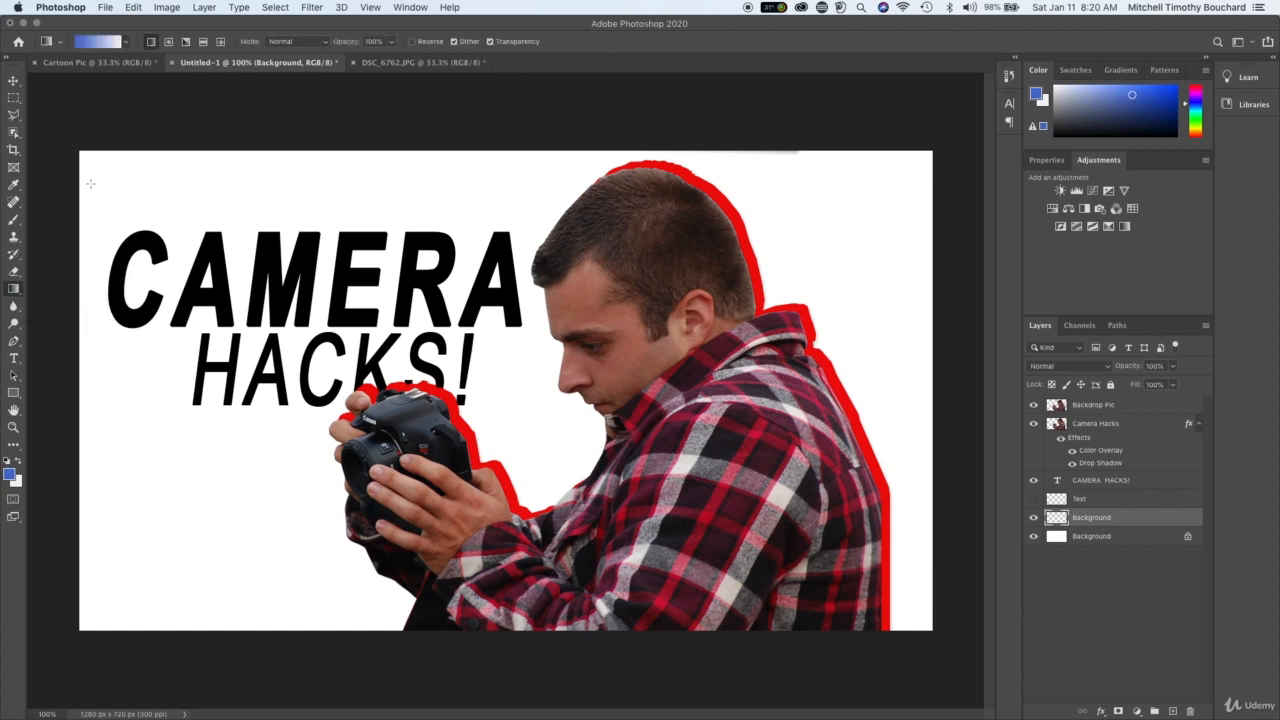
- Try several diagonal blue-to-white gradients of different start points and lengths on the new Background layer
left_click_drag(103, 155, 980, 658)
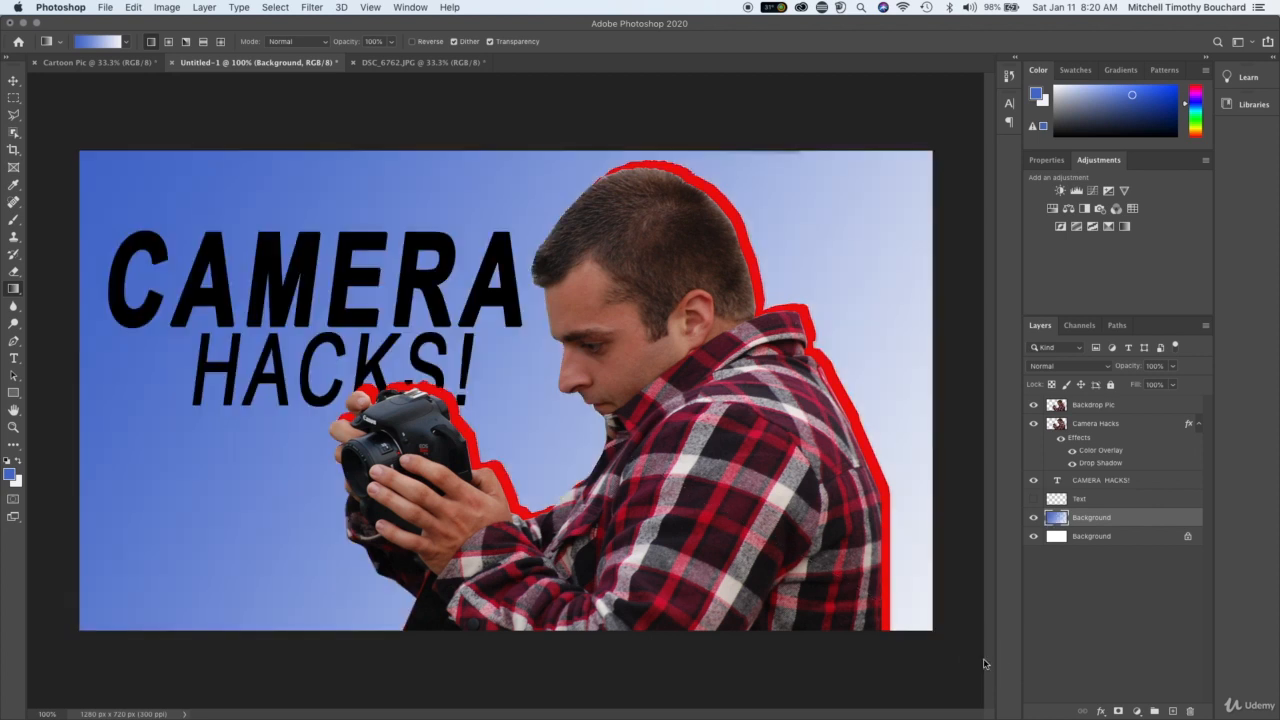
left_click_drag(254, 294, 917, 643)
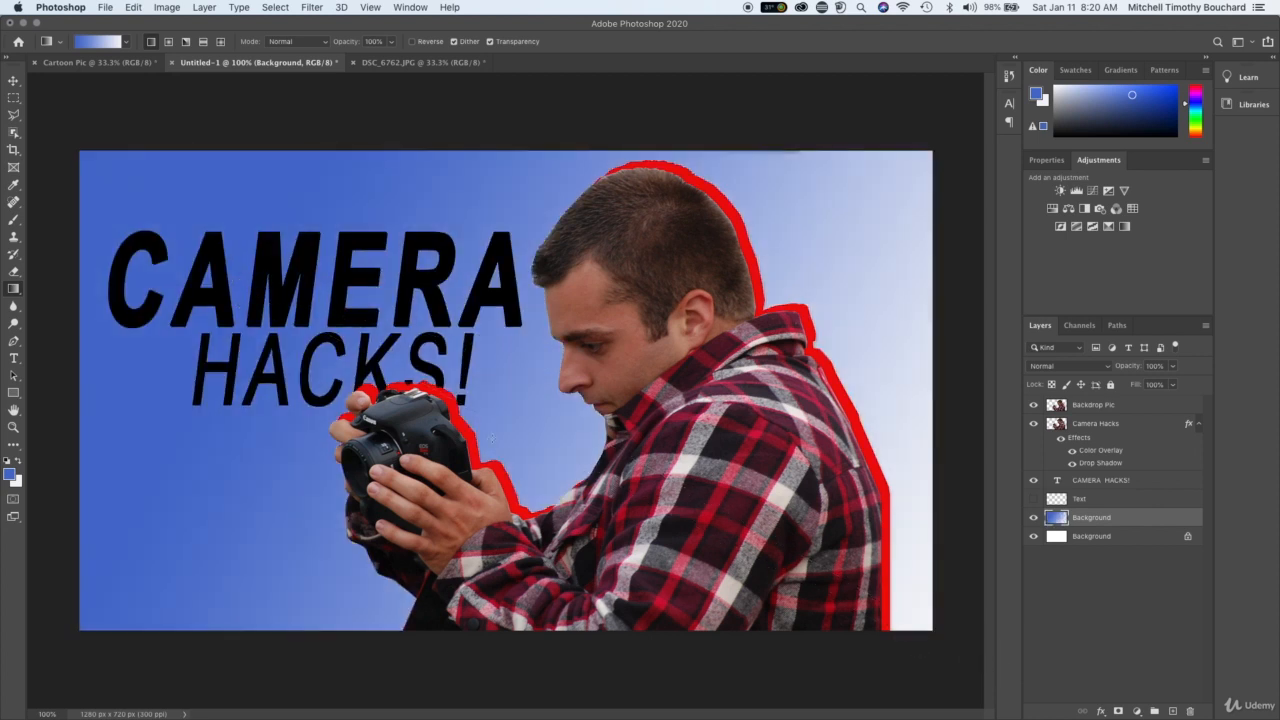
left_click_drag(479, 420, 963, 671)
left_click_drag(564, 423, 1014, 692)
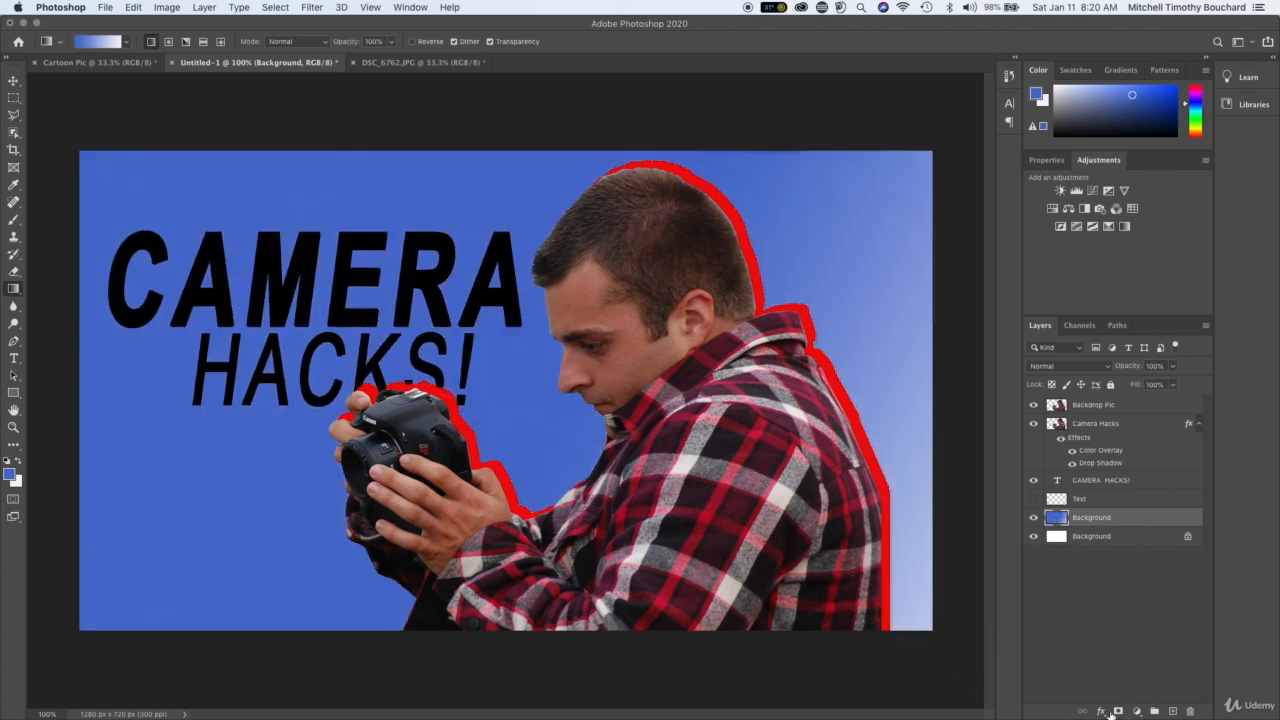
left_click_drag(234, 126, 765, 577)
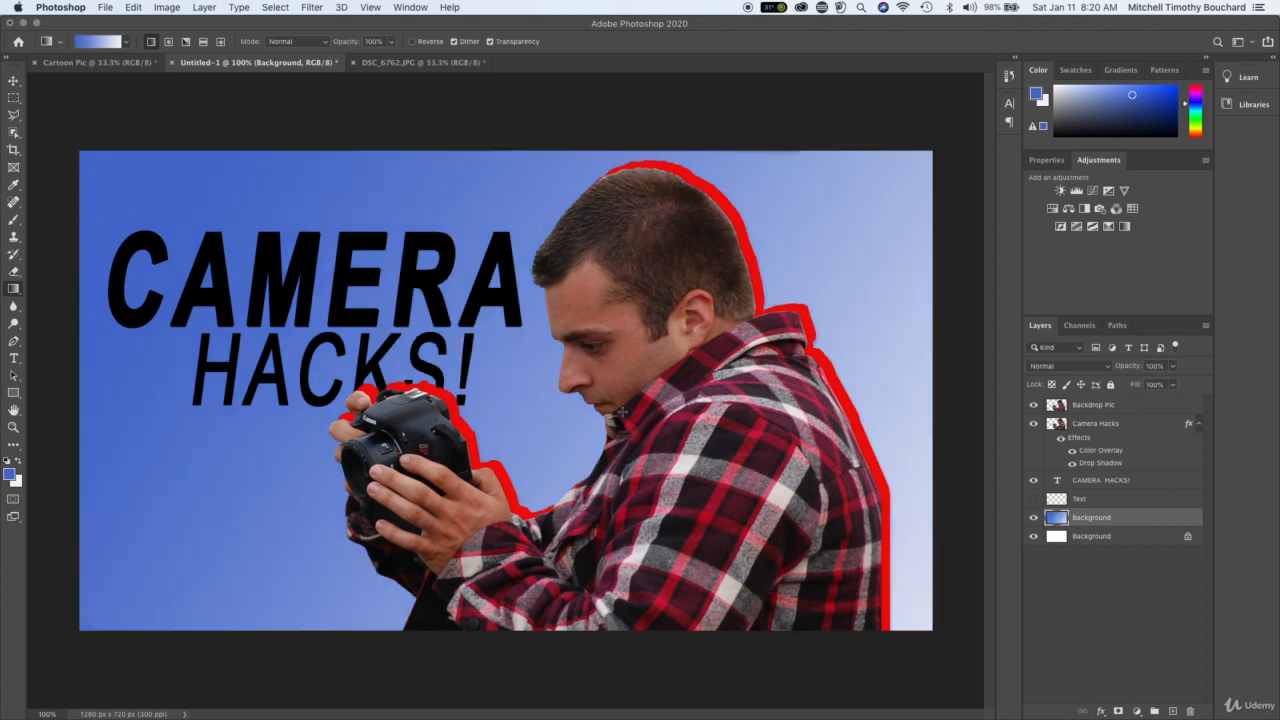
left_click_drag(472, 340, 839, 566)
left_click_drag(646, 470, 1168, 698)
left_click(1153, 568)
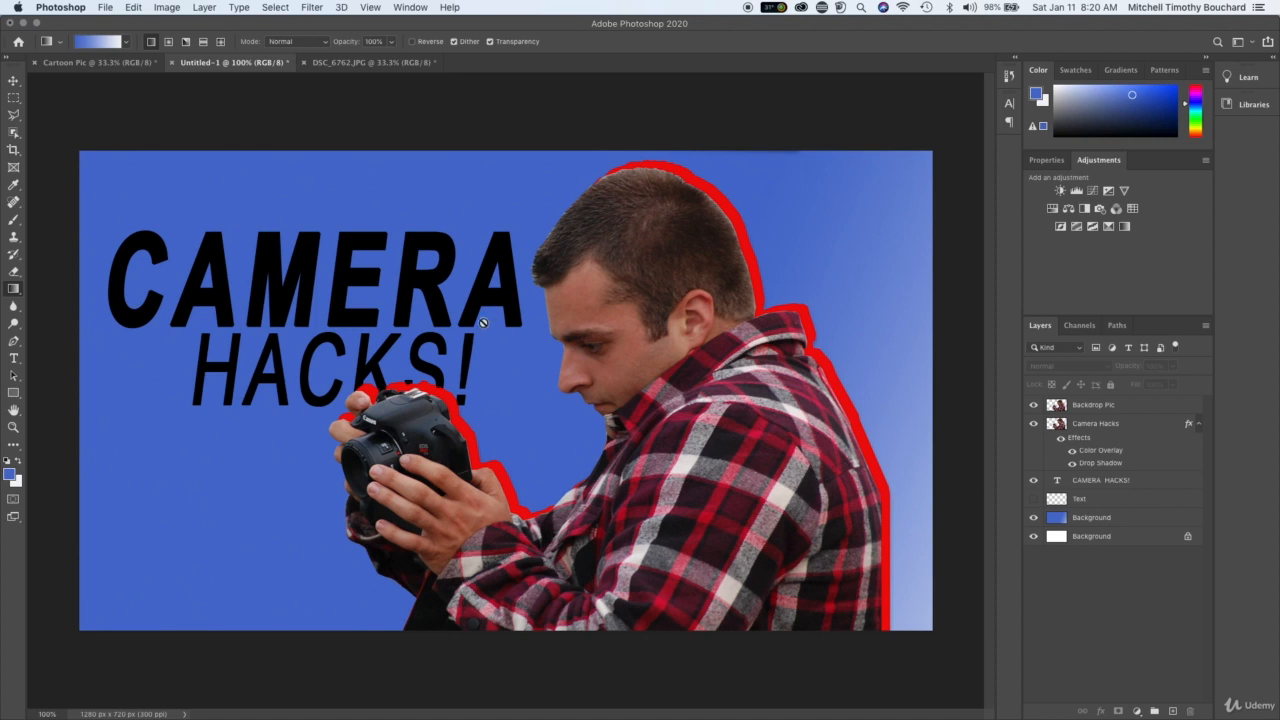
- Swap the foreground and background colours, and change the new foreground colour to dark navy blue
left_click(19, 464)
left_click(12, 475)
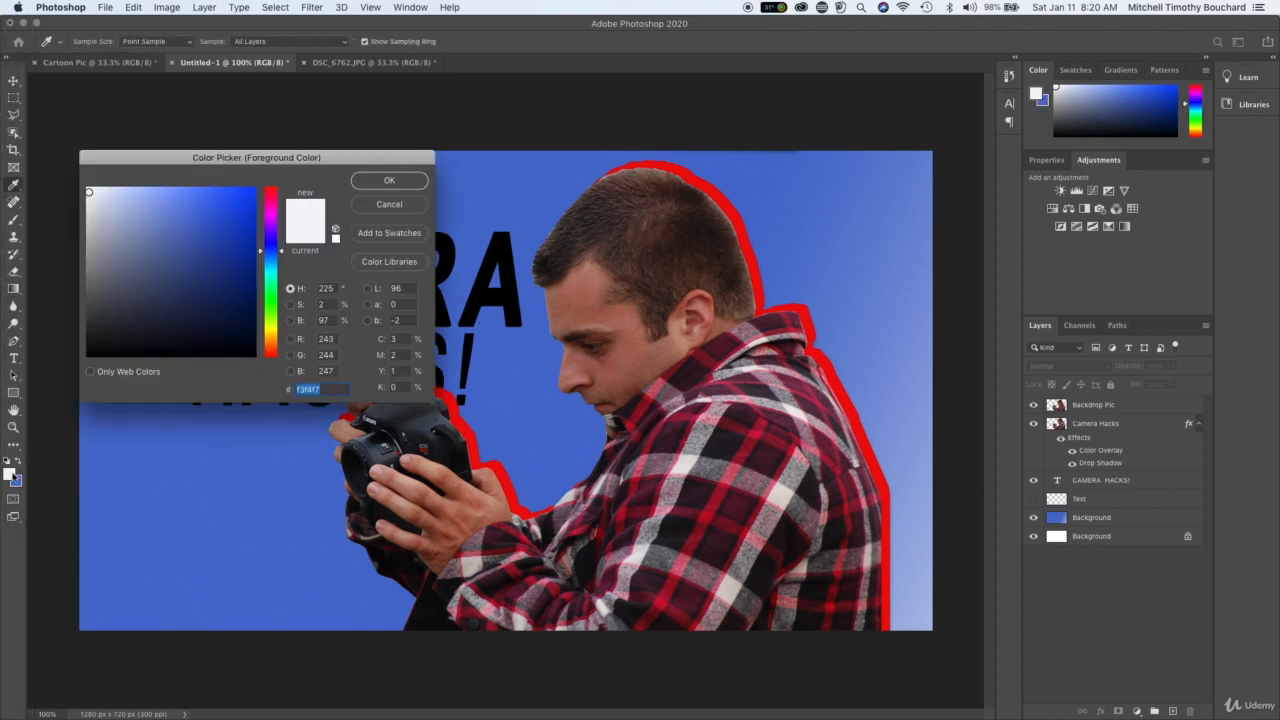
left_click(237, 280)
left_click(395, 179)
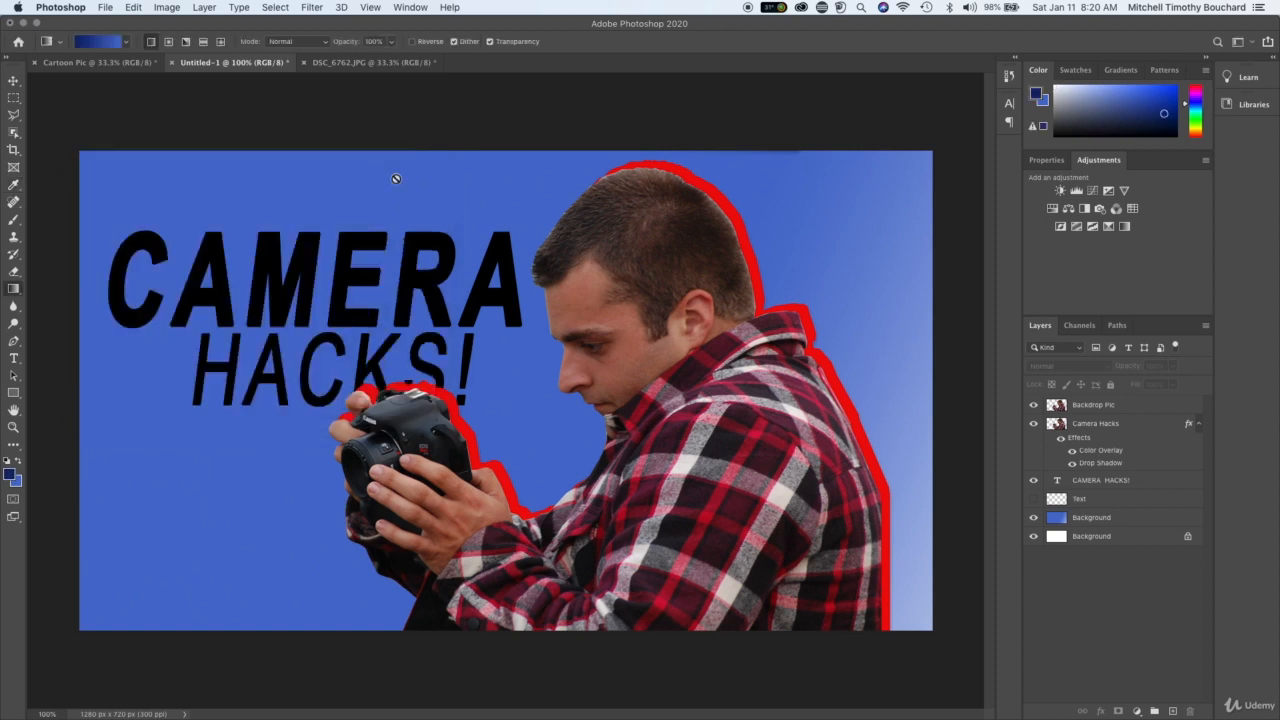
- Fill the unlocked Background layer with a diagonal navy-to-medium-blue gradient, undoing a too-dark attempt and redrawing it
left_click(261, 207)
left_click(728, 245)
left_click(1153, 520)
left_click_drag(192, 181, 1083, 714)
left_click_drag(557, 371, 1178, 712)
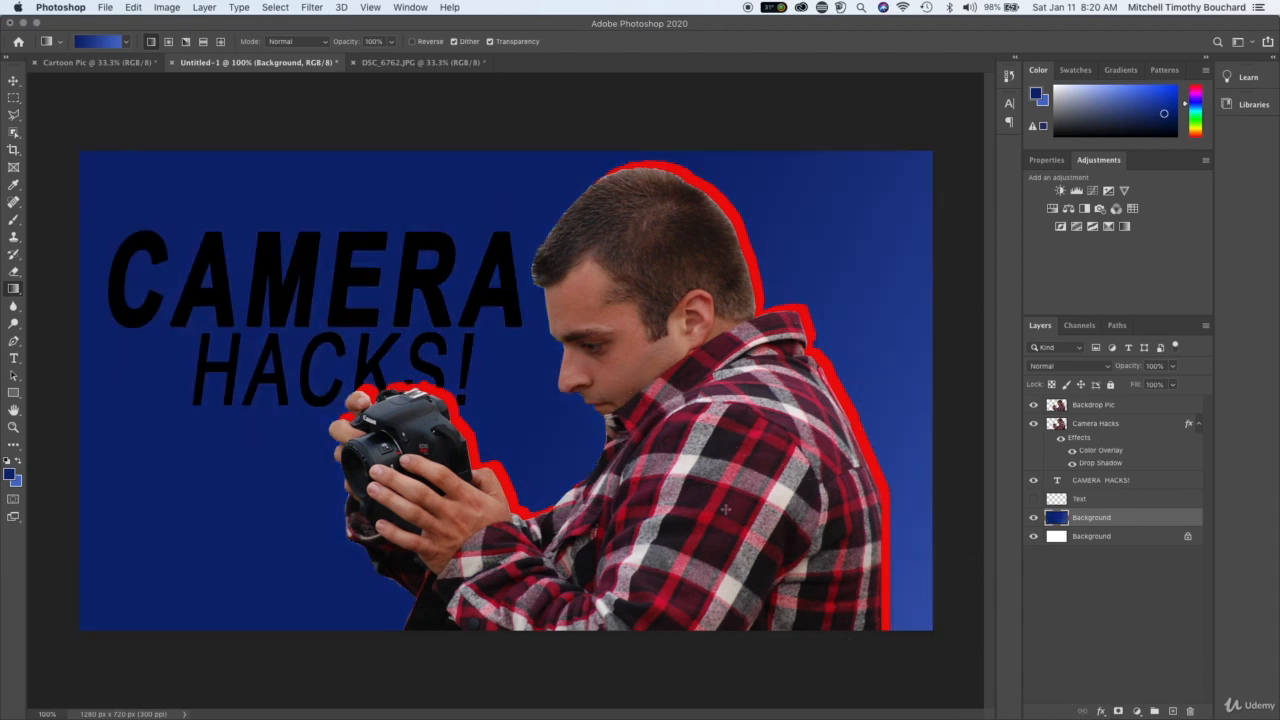
key("super+z")
left_click_drag(263, 269, 1030, 588)
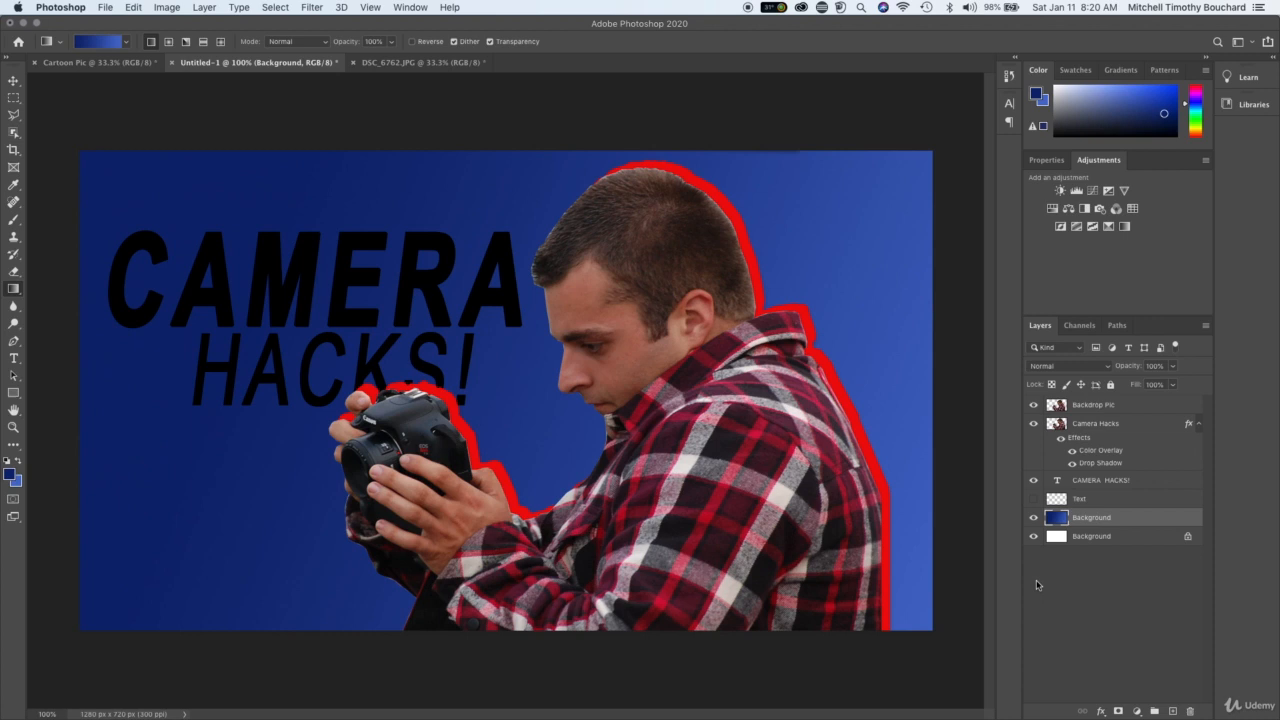
left_click(1154, 590)
- Select both lines of the CAMERA HACKS! title and change the text colour to white (ffffff)
left_click(1114, 482)
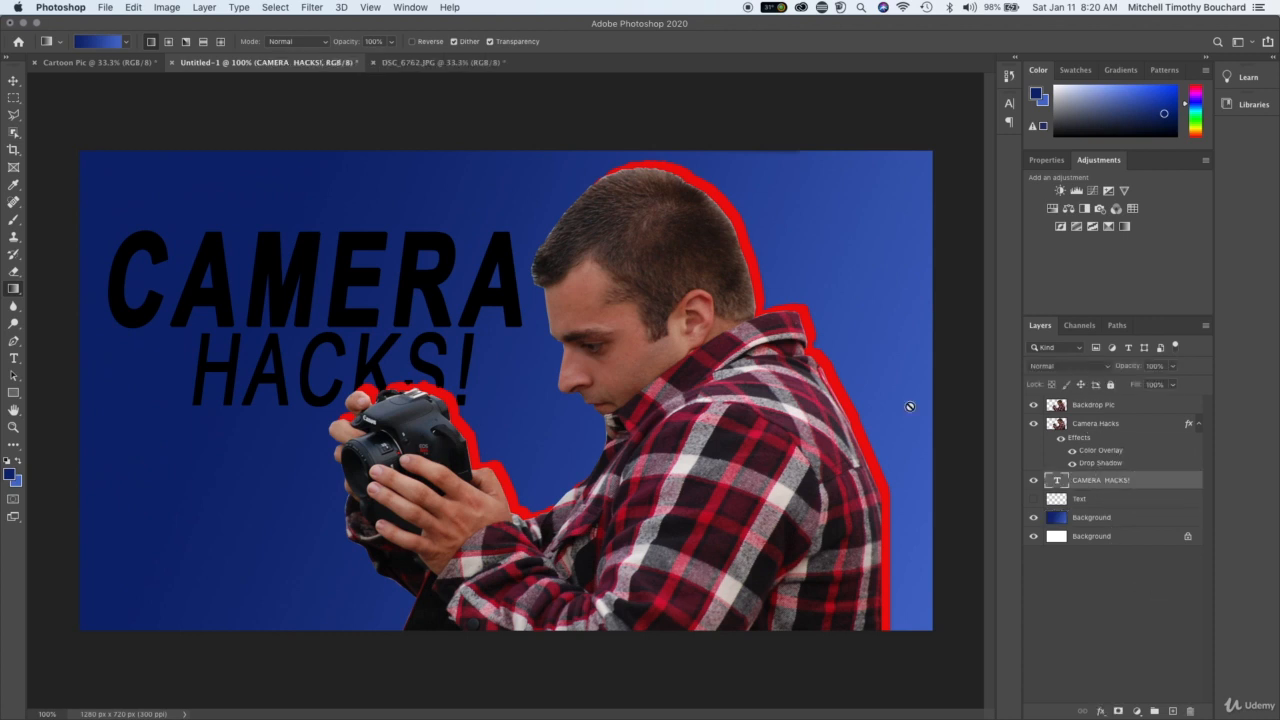
left_click(13, 359)
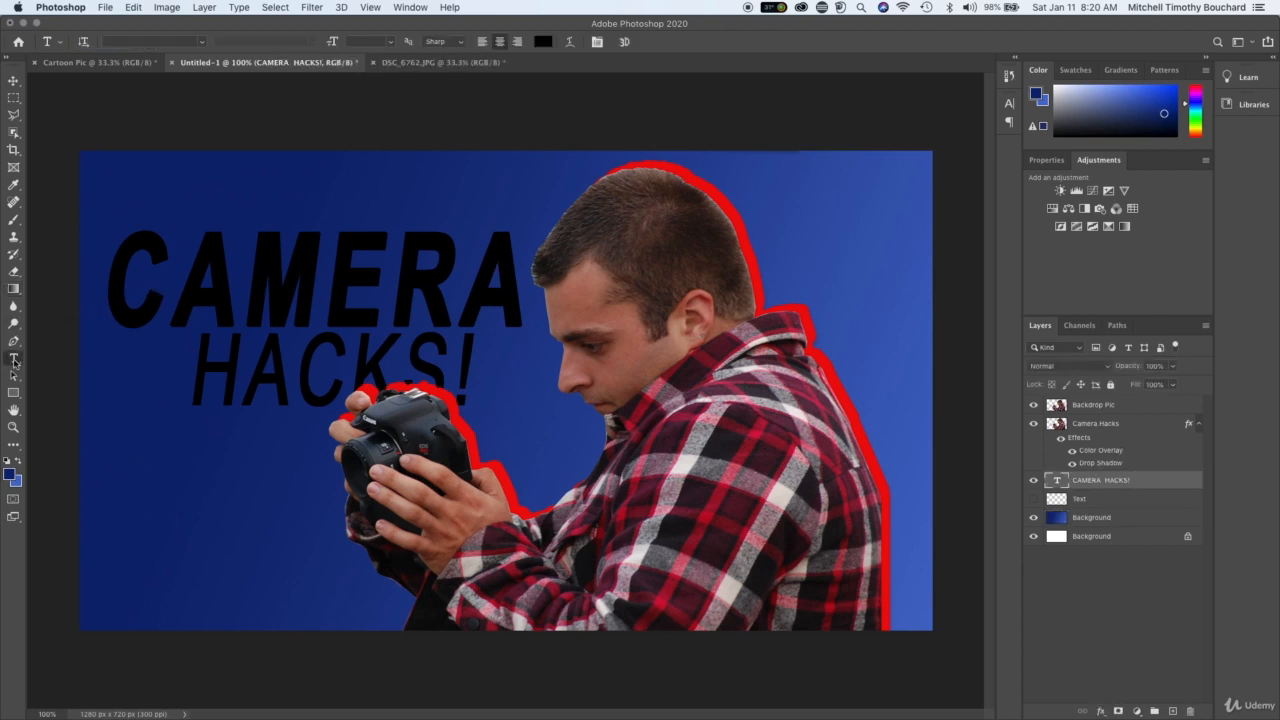
double_click(466, 283)
left_click(480, 350)
left_click_drag(482, 361, 106, 247)
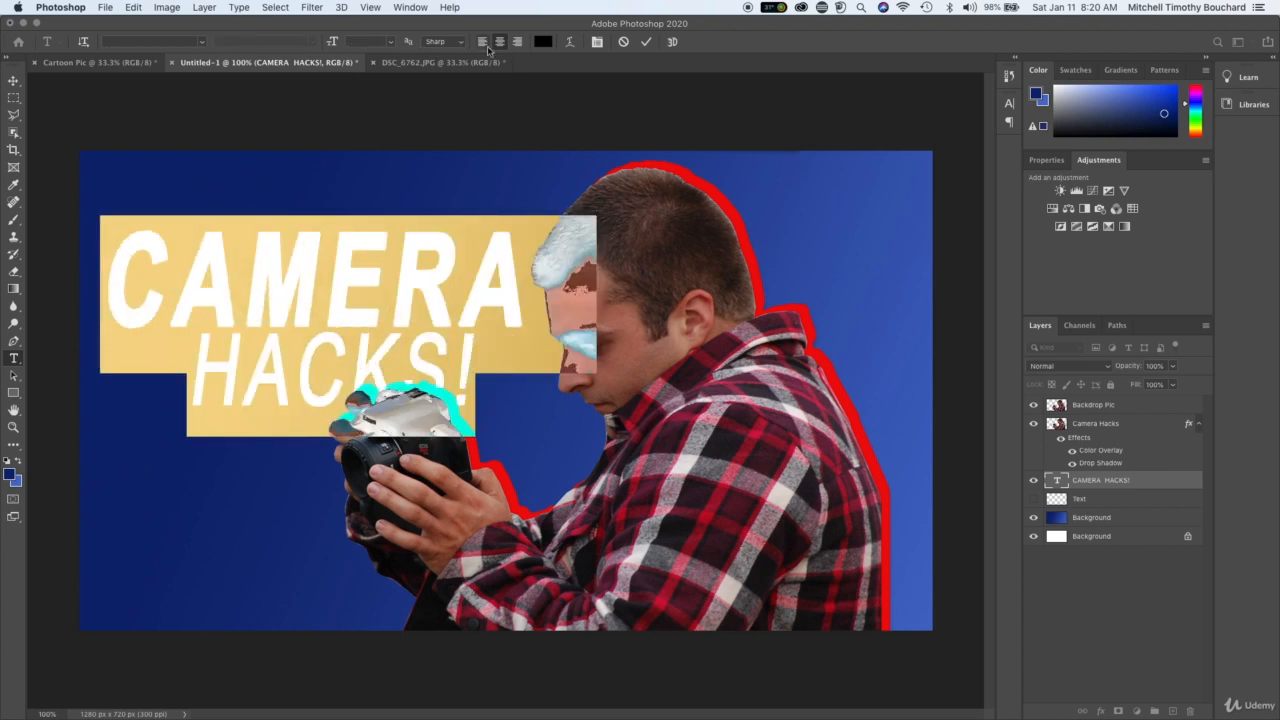
left_click(543, 41)
mouse_move(195, 205)
left_mouse_down()
mouse_move(48, 190)
mouse_move(88, 187)
left_mouse_up()
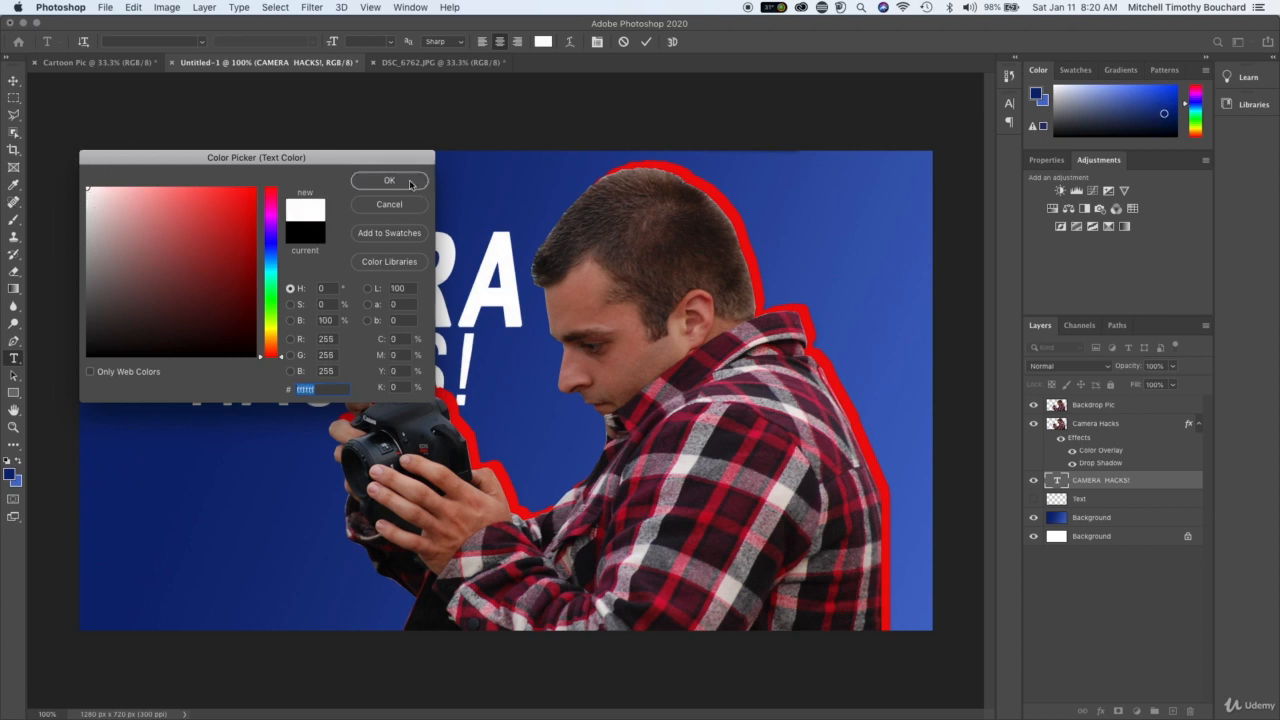
left_click(389, 180)
left_click(460, 262)
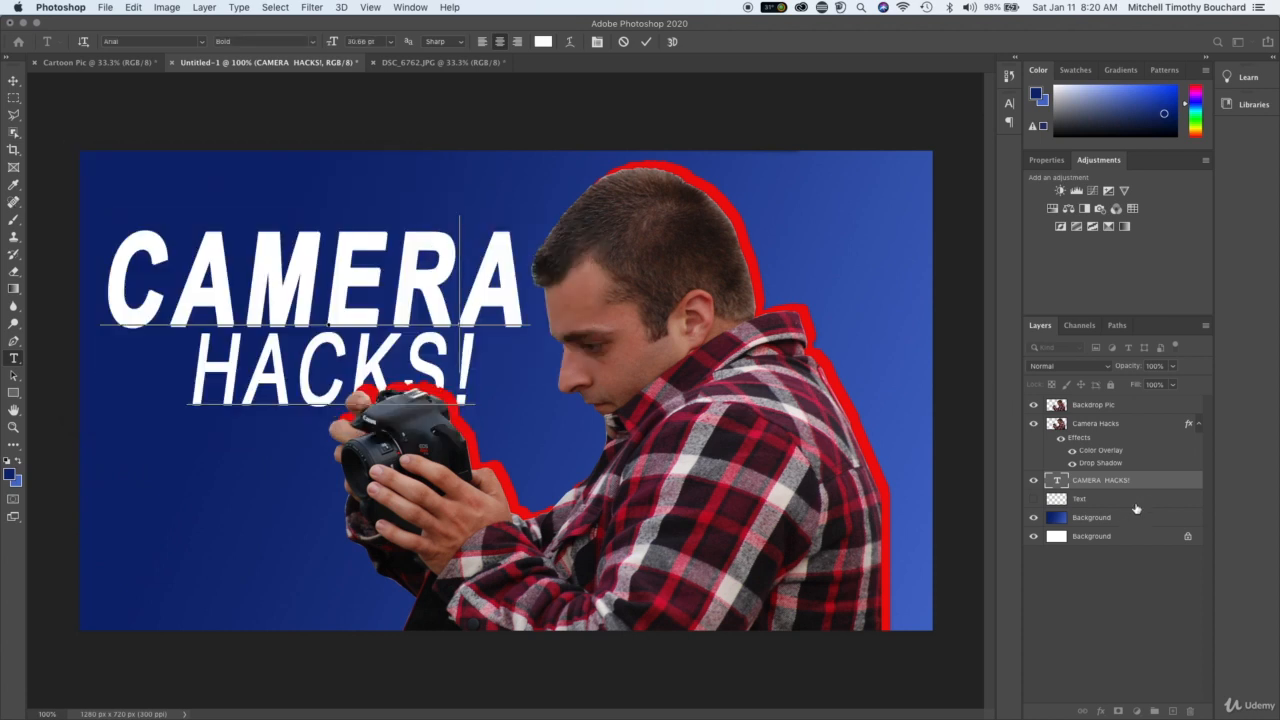
- Finish editing the CAMERA HACKS! title and add a Drop Shadow layer style to it, adjusting the shadow's settings
left_click(1177, 483)
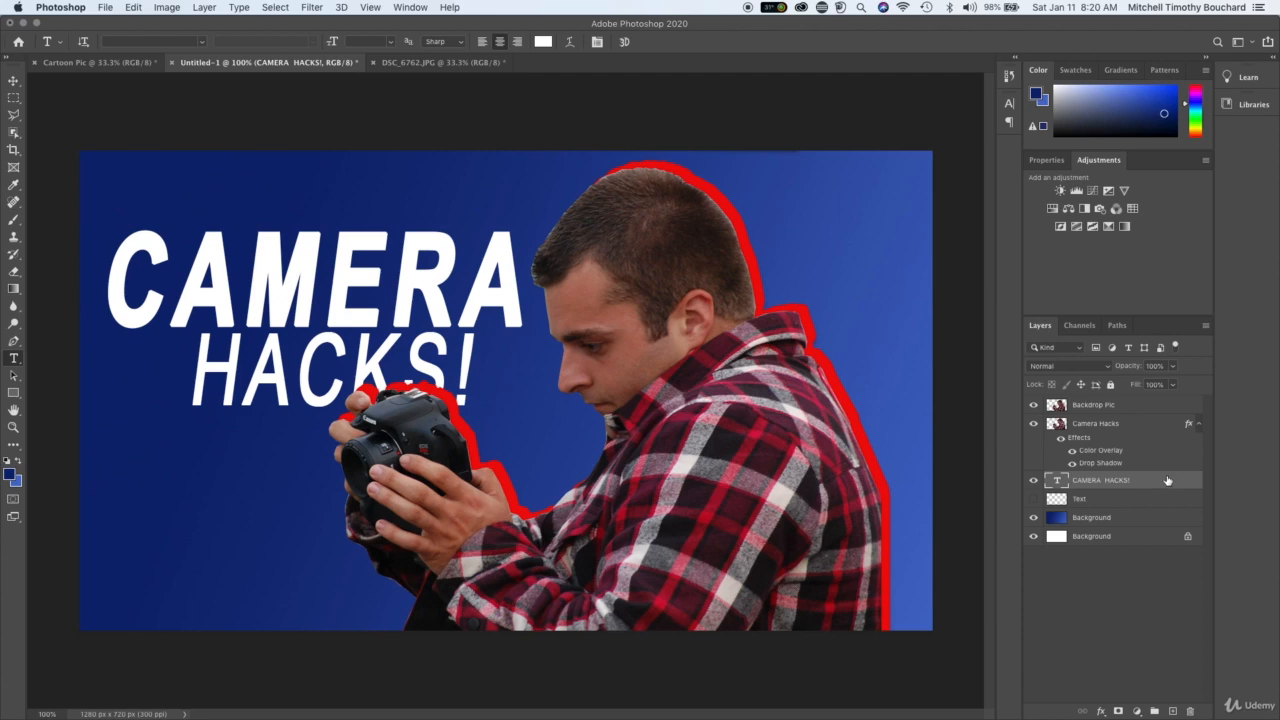
double_click(1167, 481)
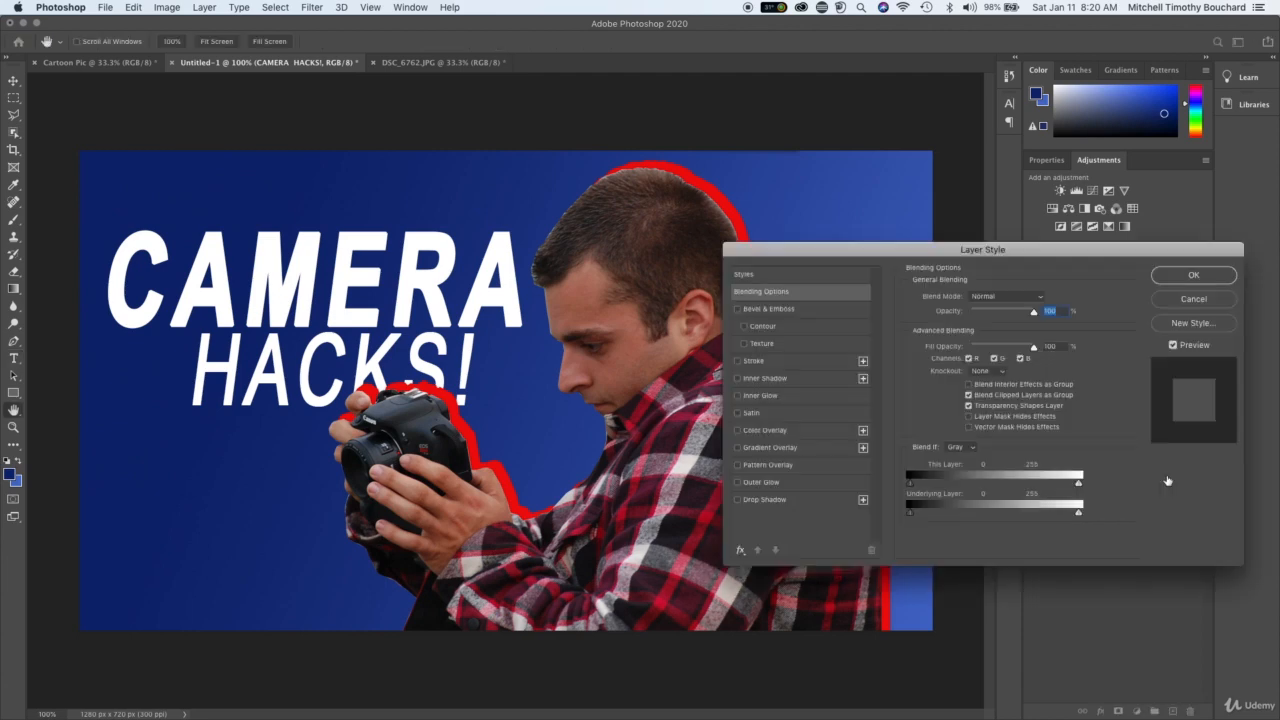
left_click(763, 500)
mouse_move(962, 360)
left_mouse_down()
mouse_move(965, 385)
mouse_move(954, 384)
left_mouse_up()
mouse_move(976, 319)
left_mouse_down()
mouse_move(990, 316)
mouse_move(975, 316)
left_mouse_up()
left_click(1175, 280)
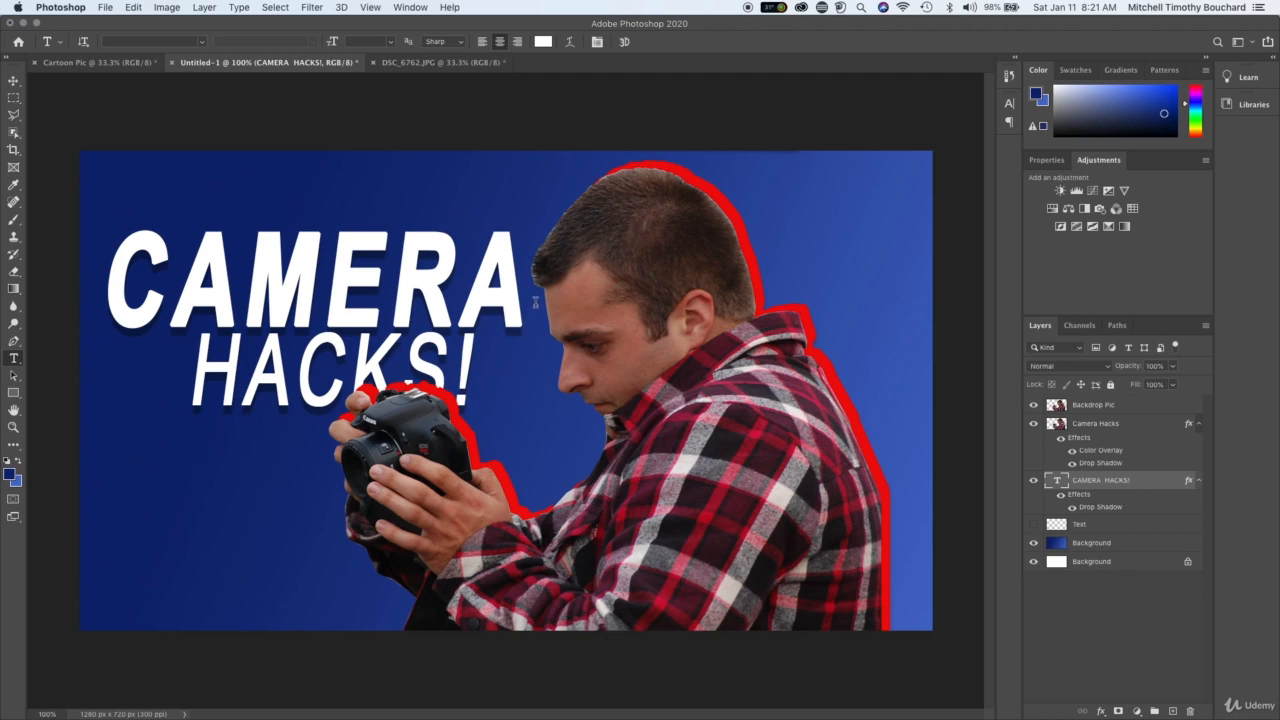
- Toggle the Backdrop Pic and Camera Hacks layers off and on to compare the man's cut-out edges with the red backing
key("super+plus")
key("super+plus")
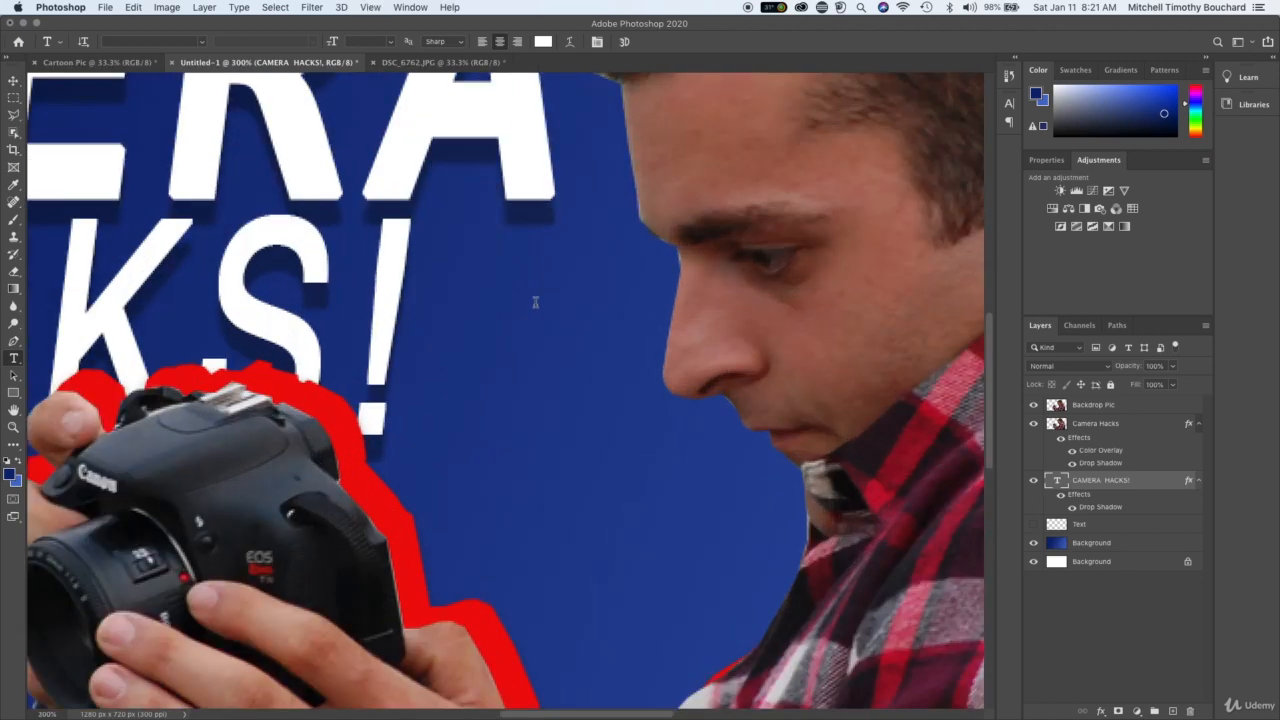
scroll(536, 302, "up", 3)
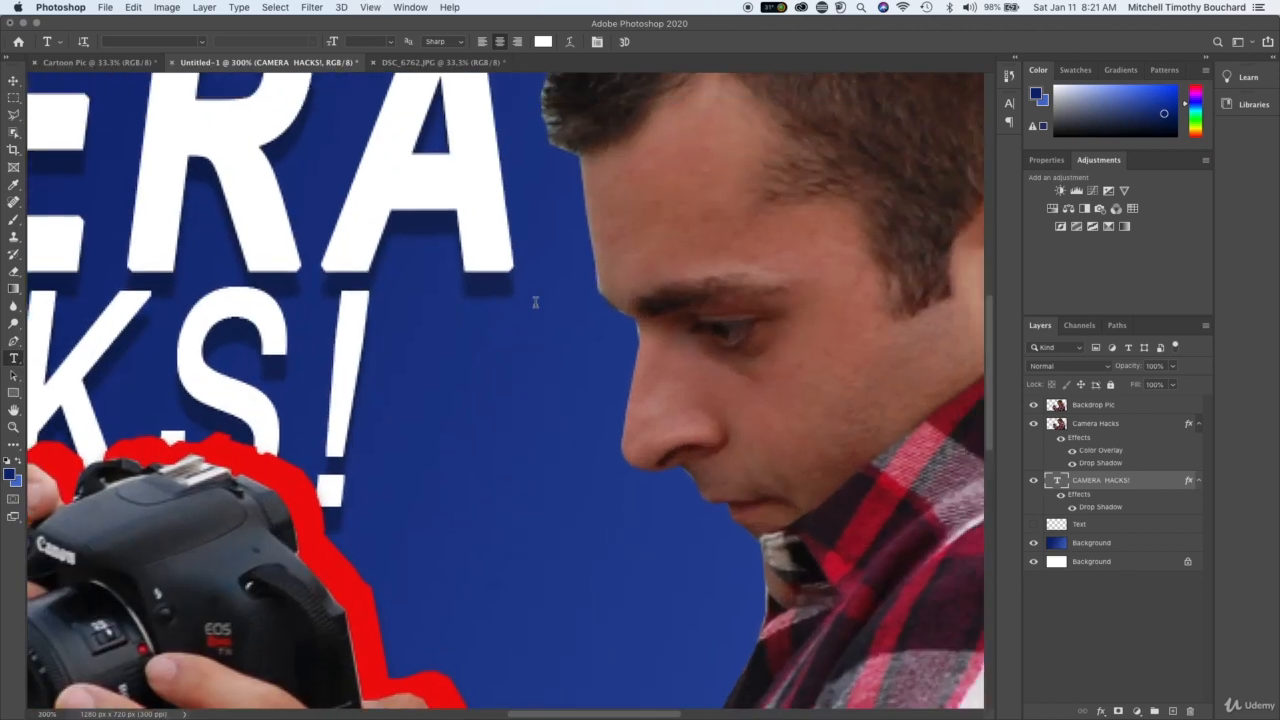
left_click(1034, 405)
left_click(1034, 405)
left_click(1034, 424)
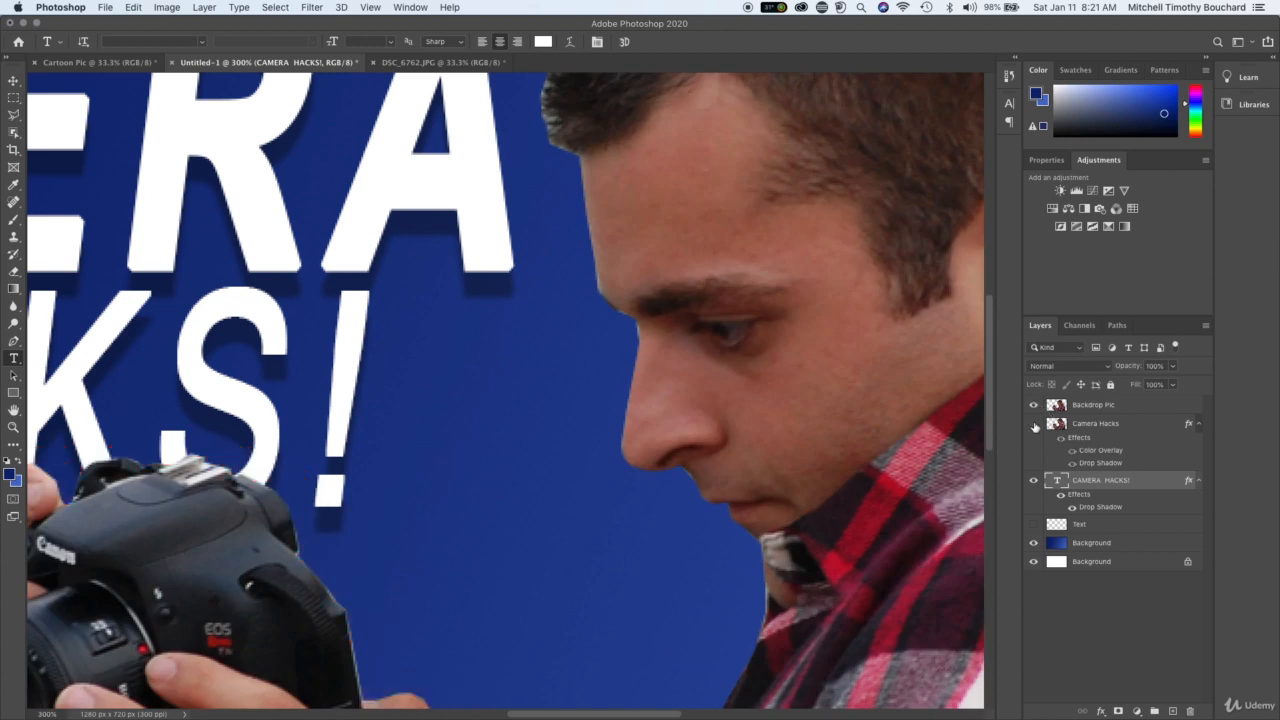
left_click(1034, 424)
left_click(1034, 405)
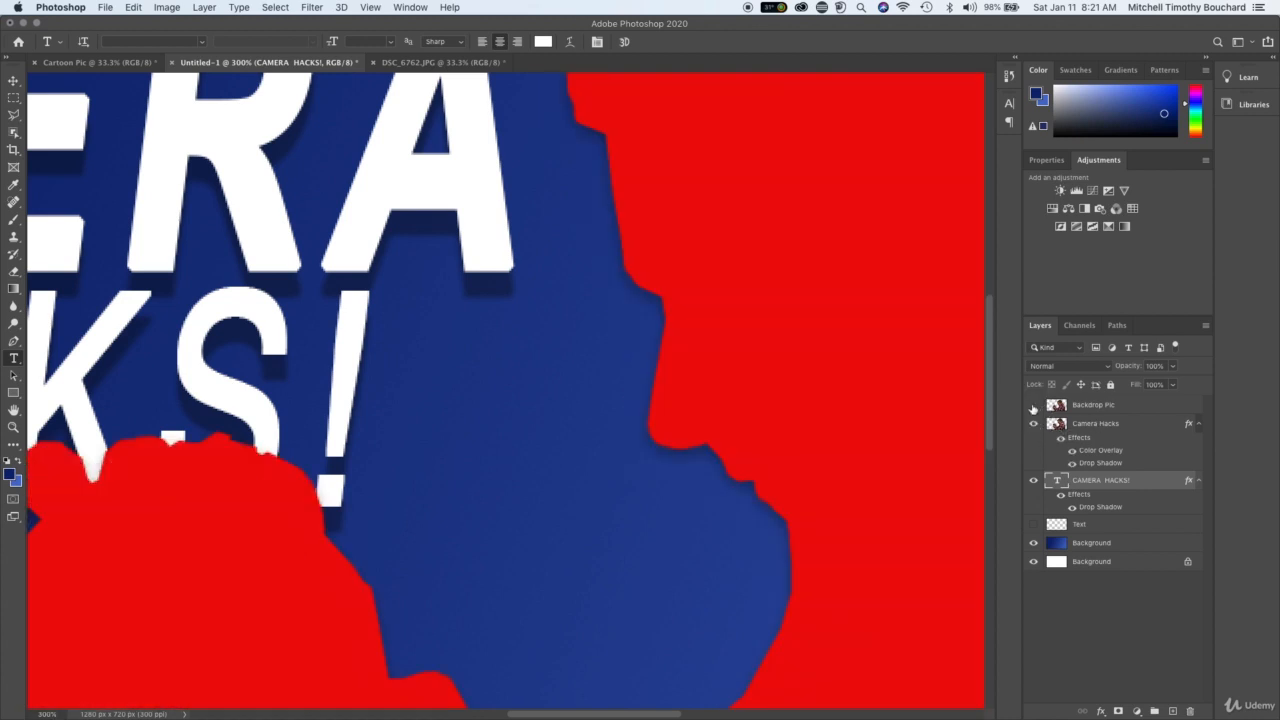
left_click(1034, 405)
- Hide the red-backed Camera Hacks layer, select the Backdrop Pic layer and switch to the Eraser tool
left_click(1034, 424)
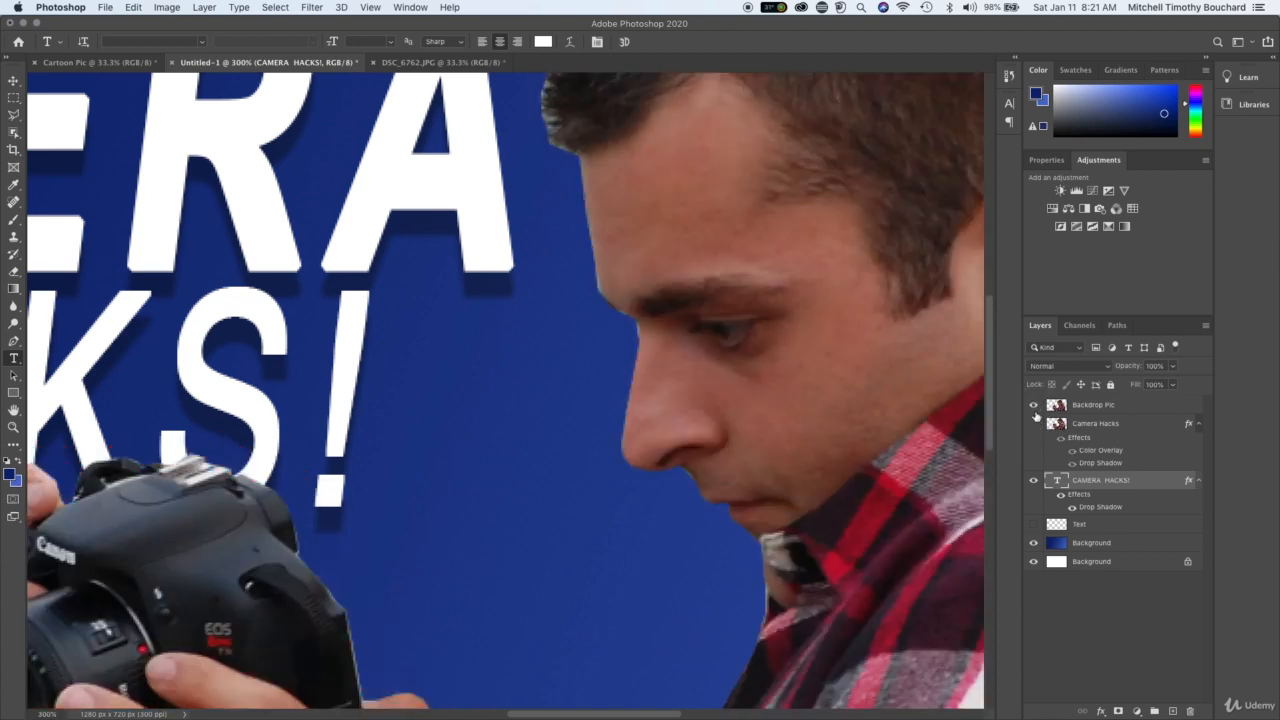
left_click(1034, 405)
left_click(1034, 405)
left_click(1077, 405)
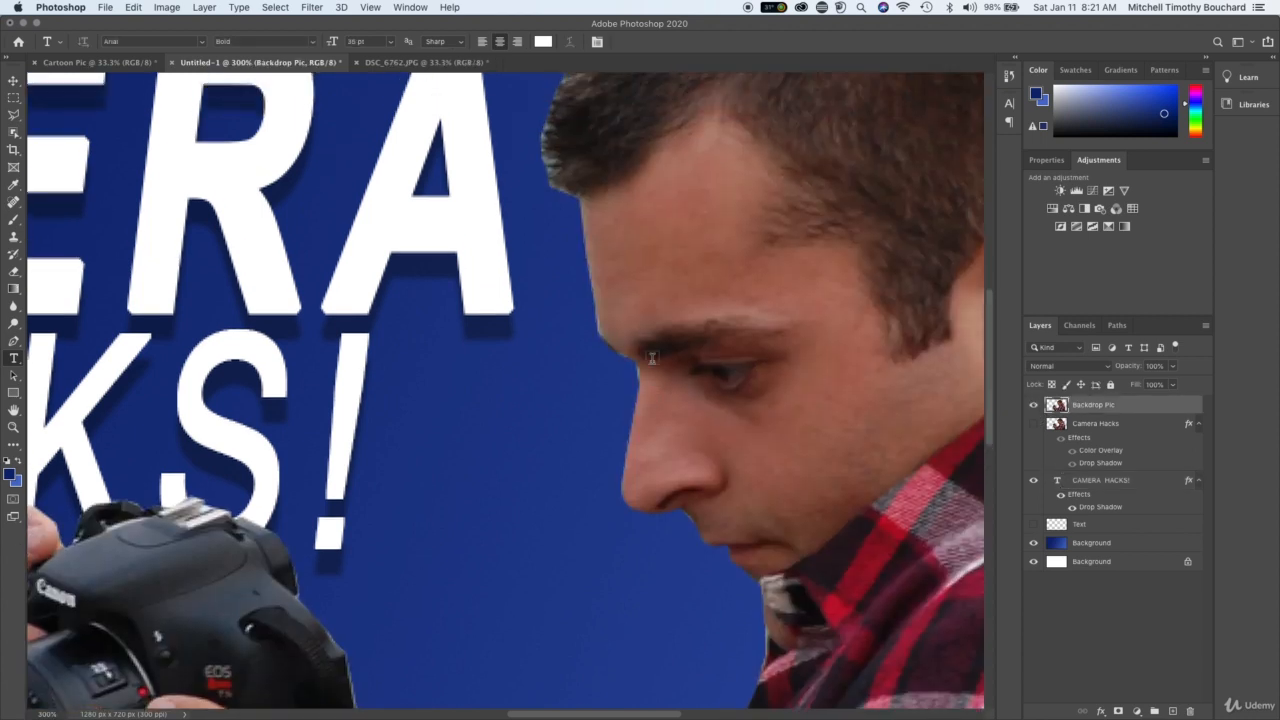
key("super+equal")
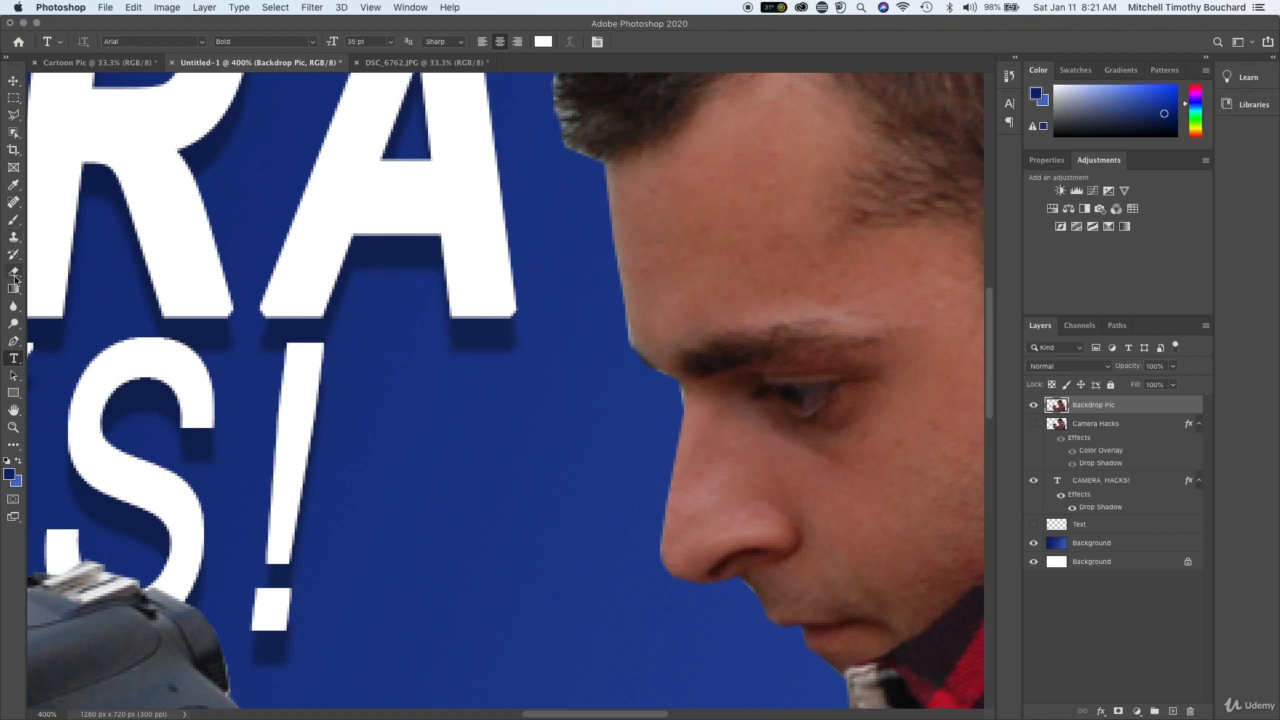
left_click_drag(14, 272, 157, 286)
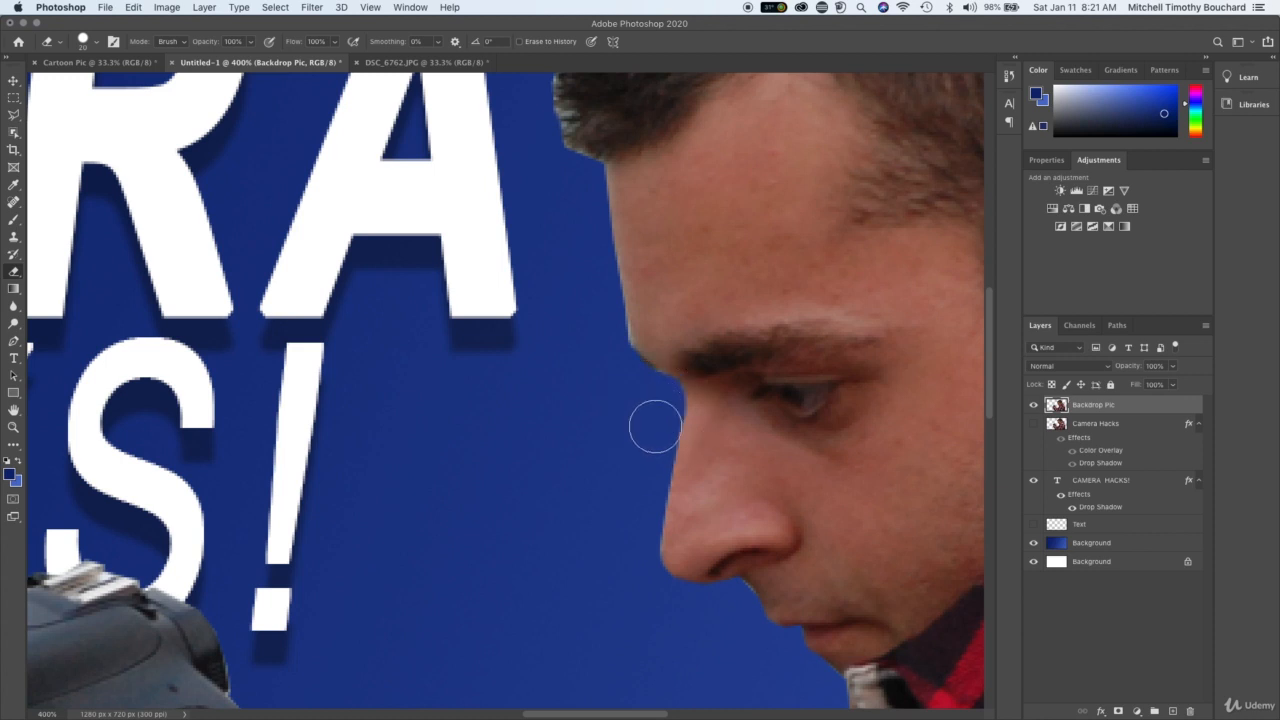
left_click(605, 333)
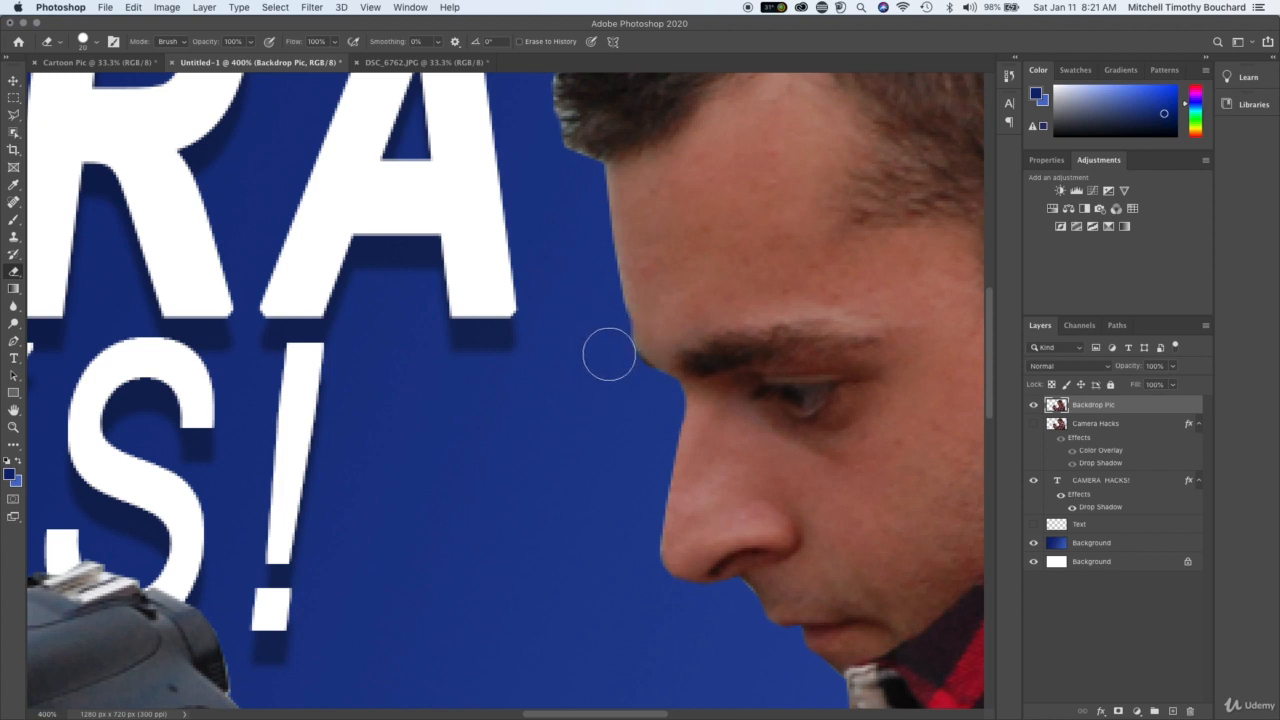
key("super+z")
key("super+z")
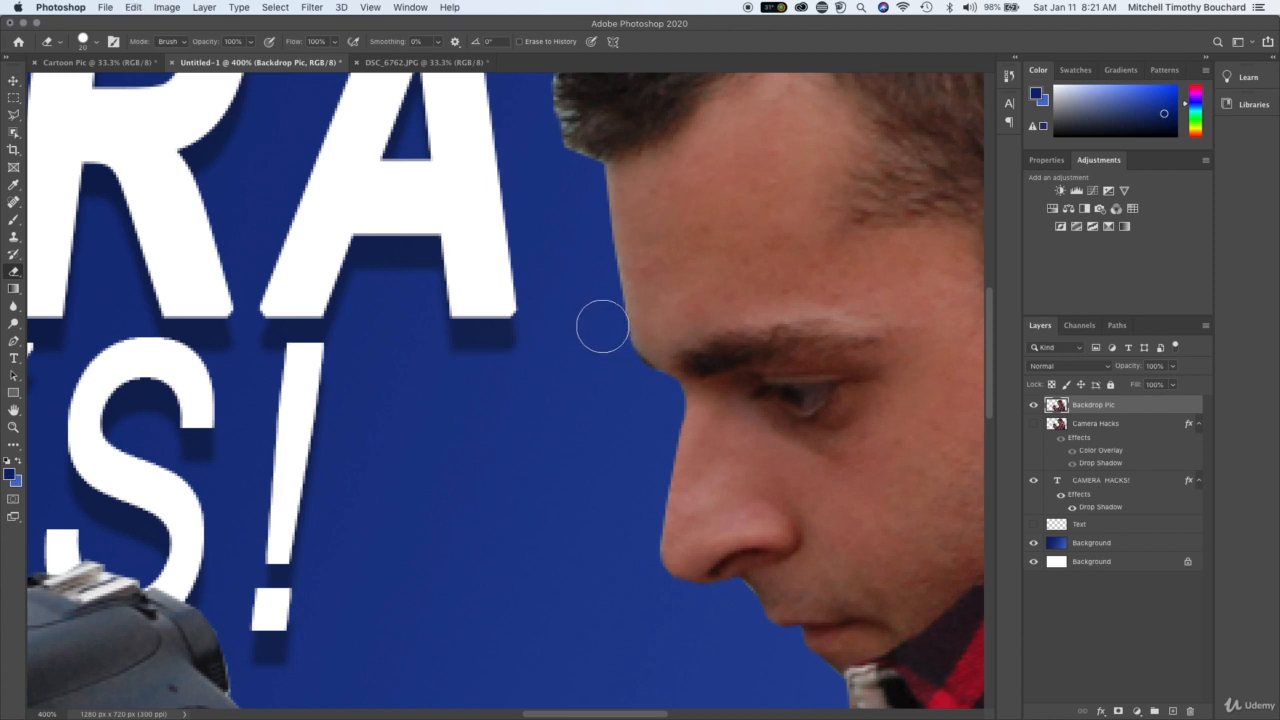
- Reduce the eraser size to 9 px and erase the light fringe along the front edge of the man's hair
scroll(591, 229, "up", 5)
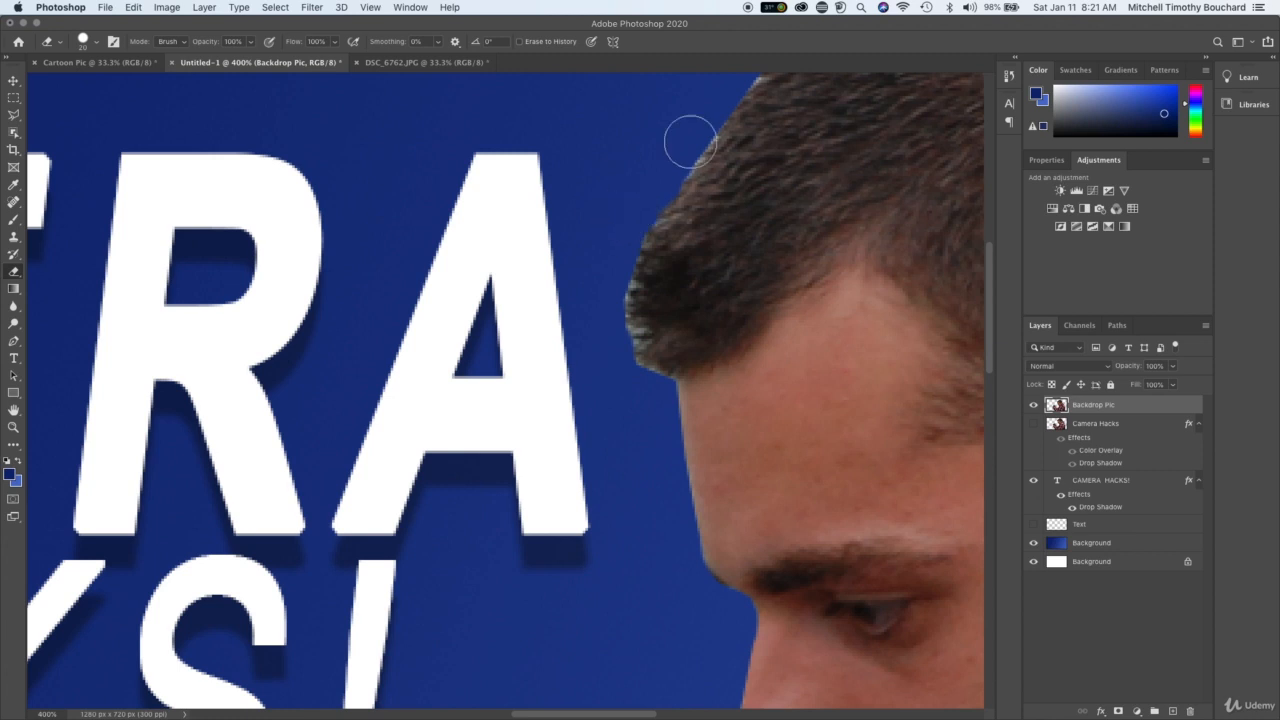
right_click(630, 214)
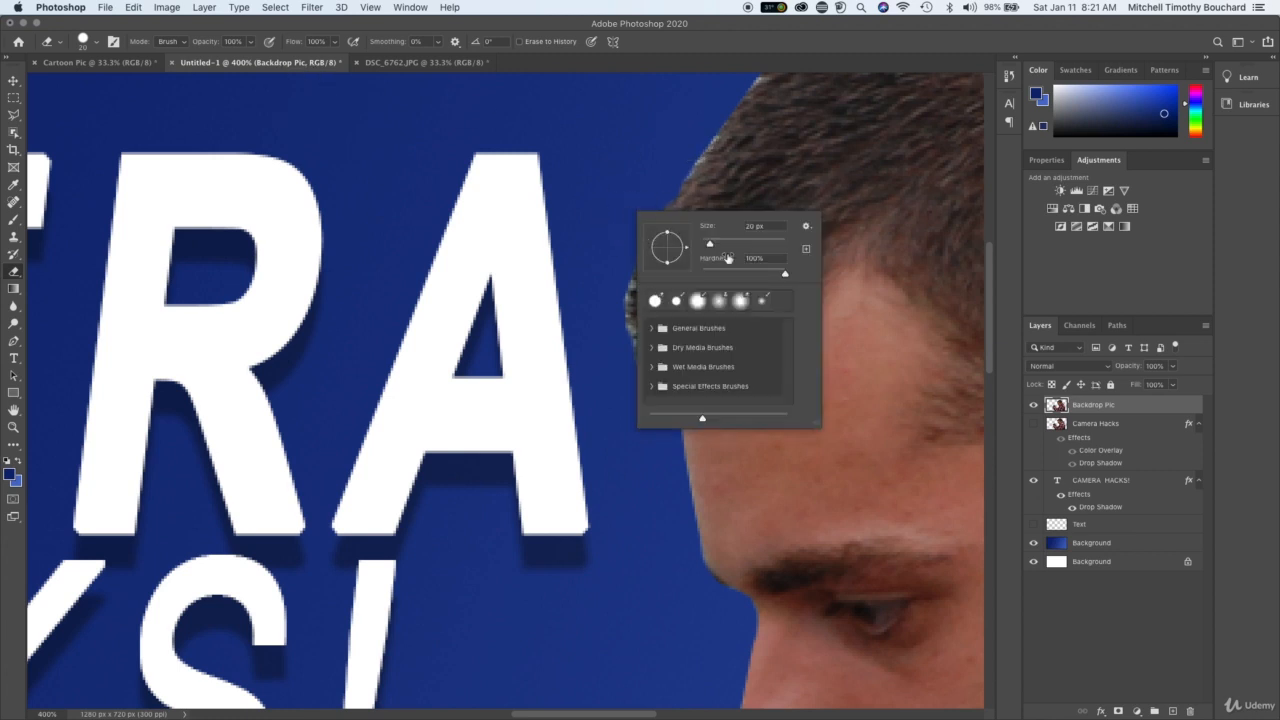
left_click_drag(710, 245, 704, 245)
left_click(699, 116)
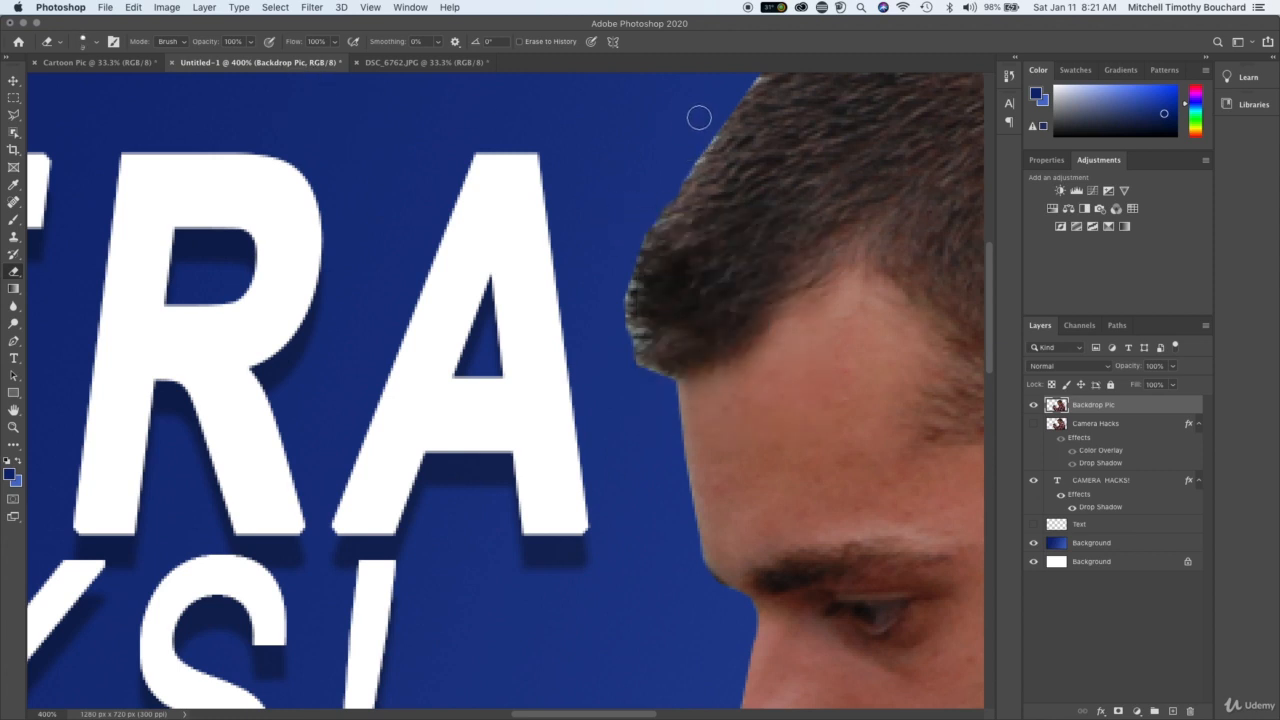
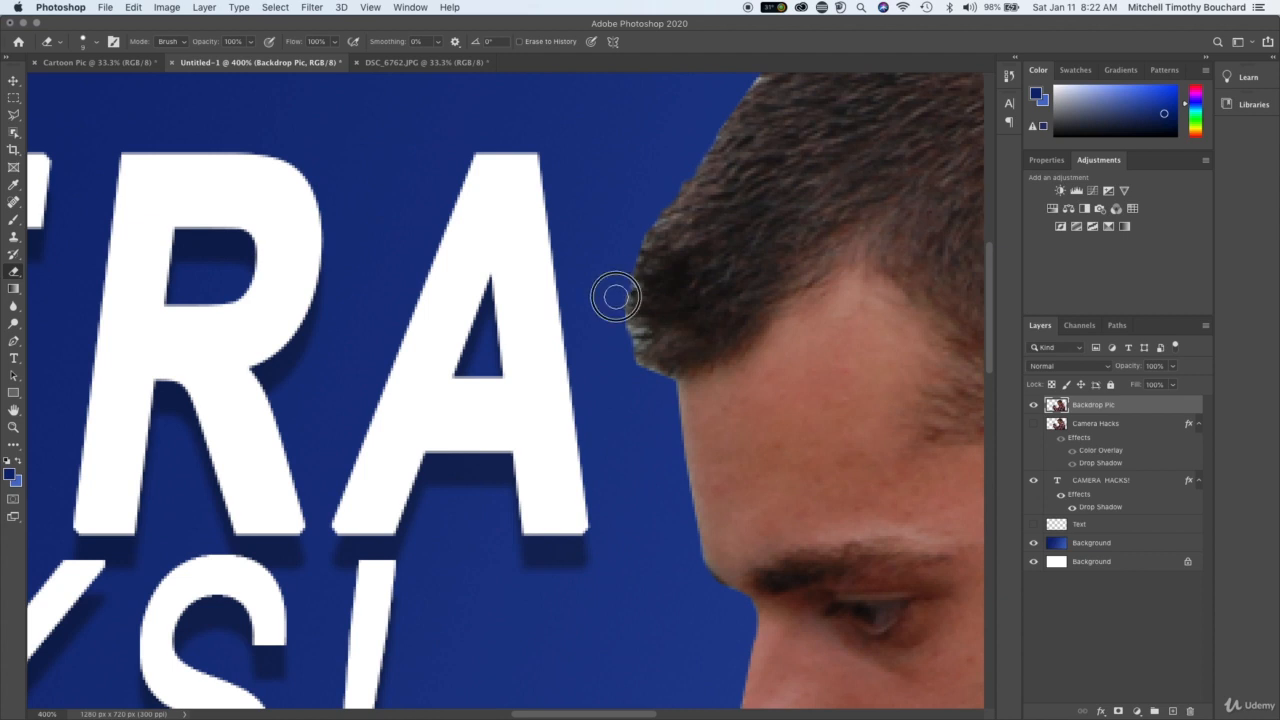
left_click(616, 297)
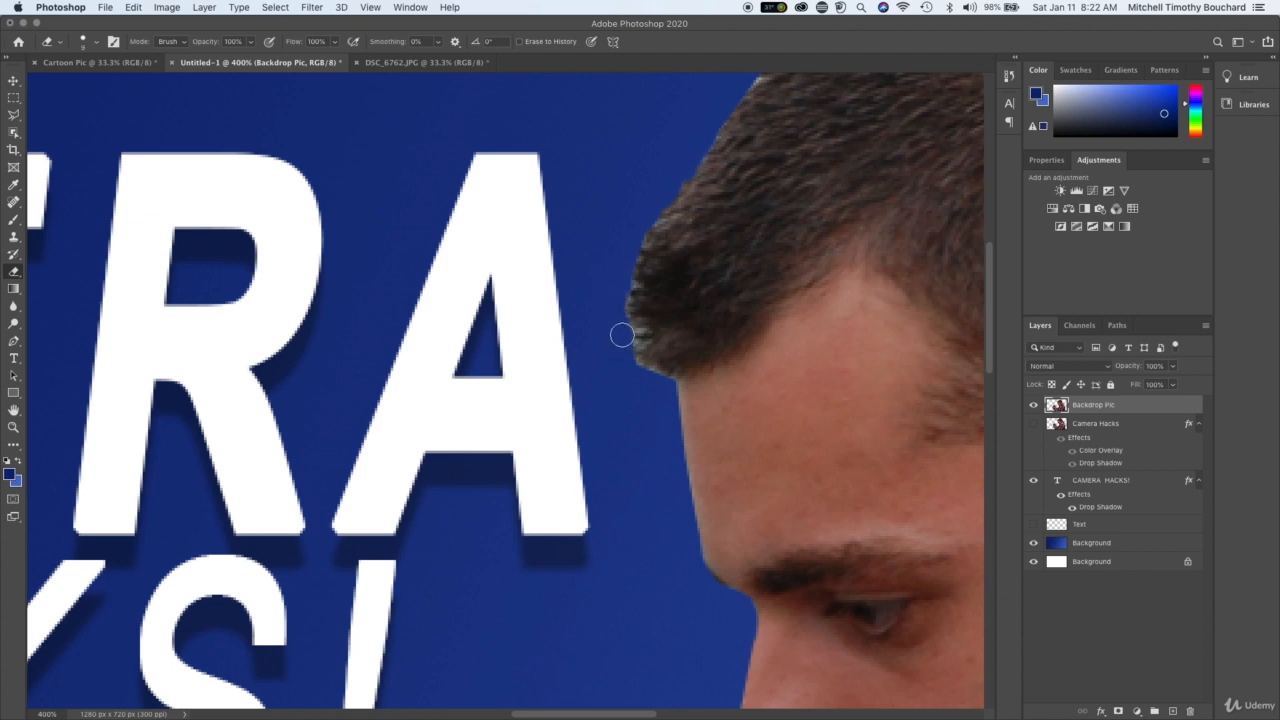
scroll(633, 405, "right", 2)
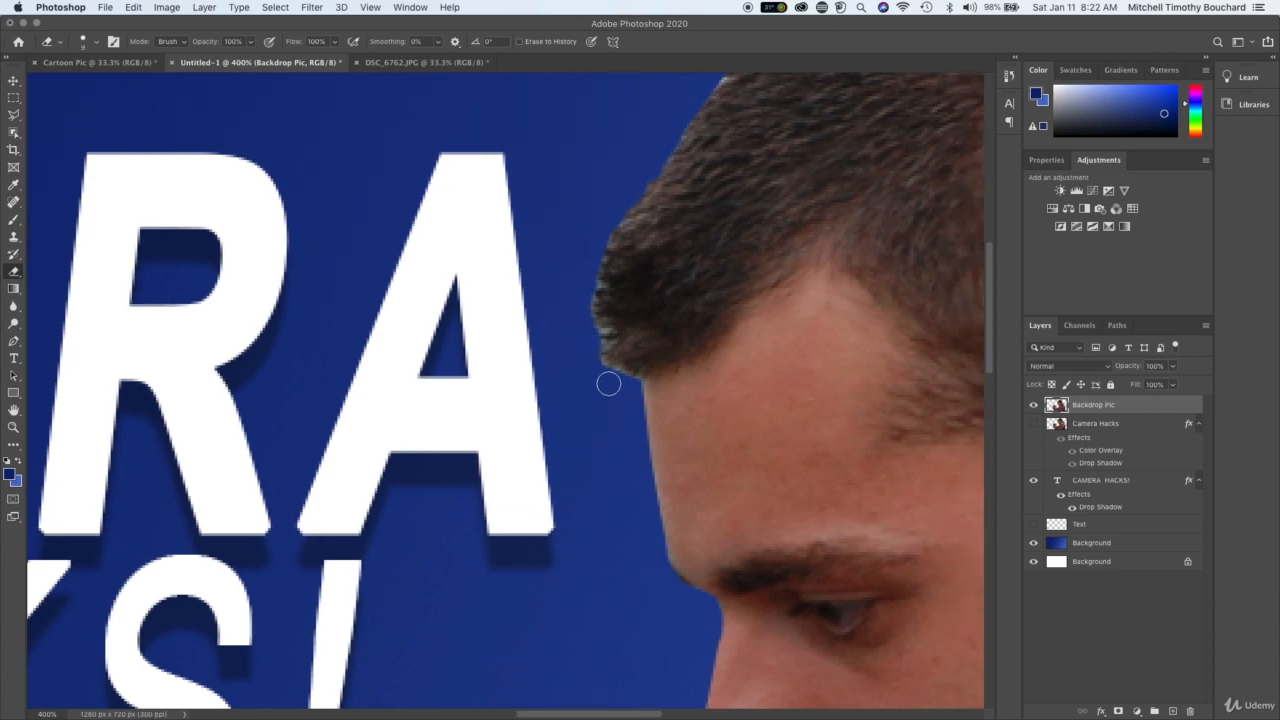
- Erase the leftover light edge along the man's neck, collar and the front of his plaid shirt
scroll(617, 382, "down", 5)
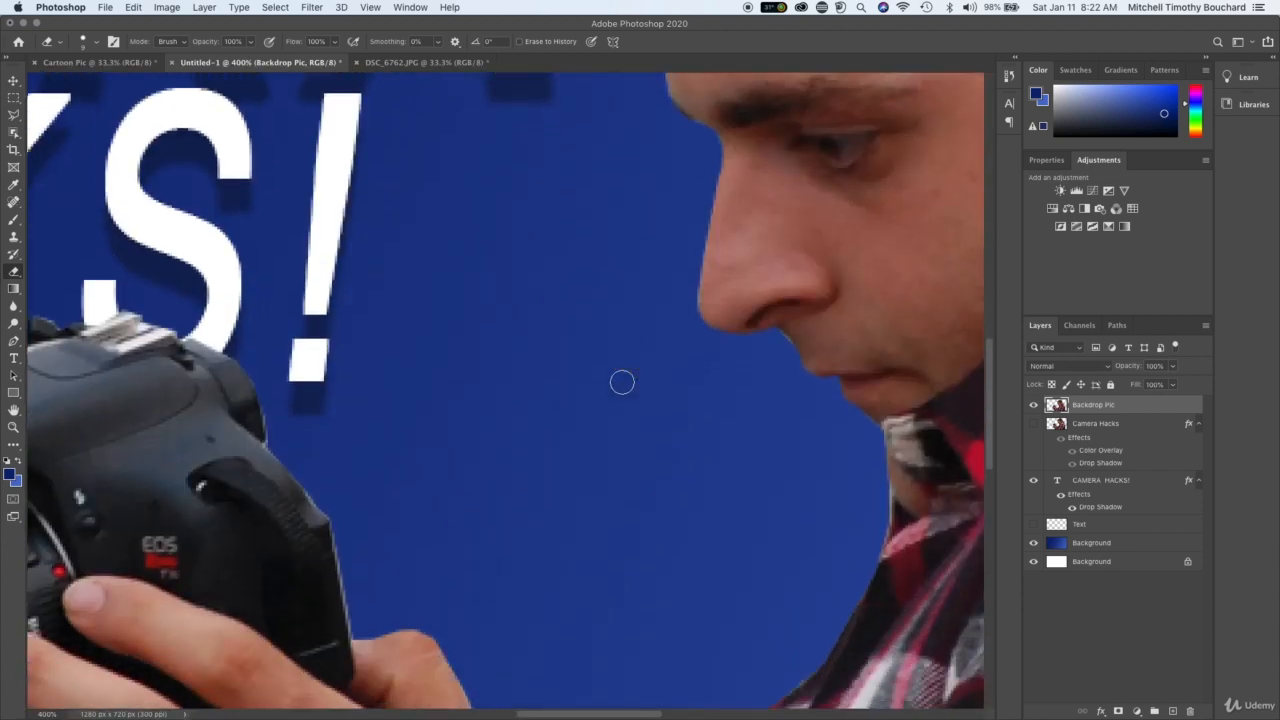
scroll(622, 382, "down", 1)
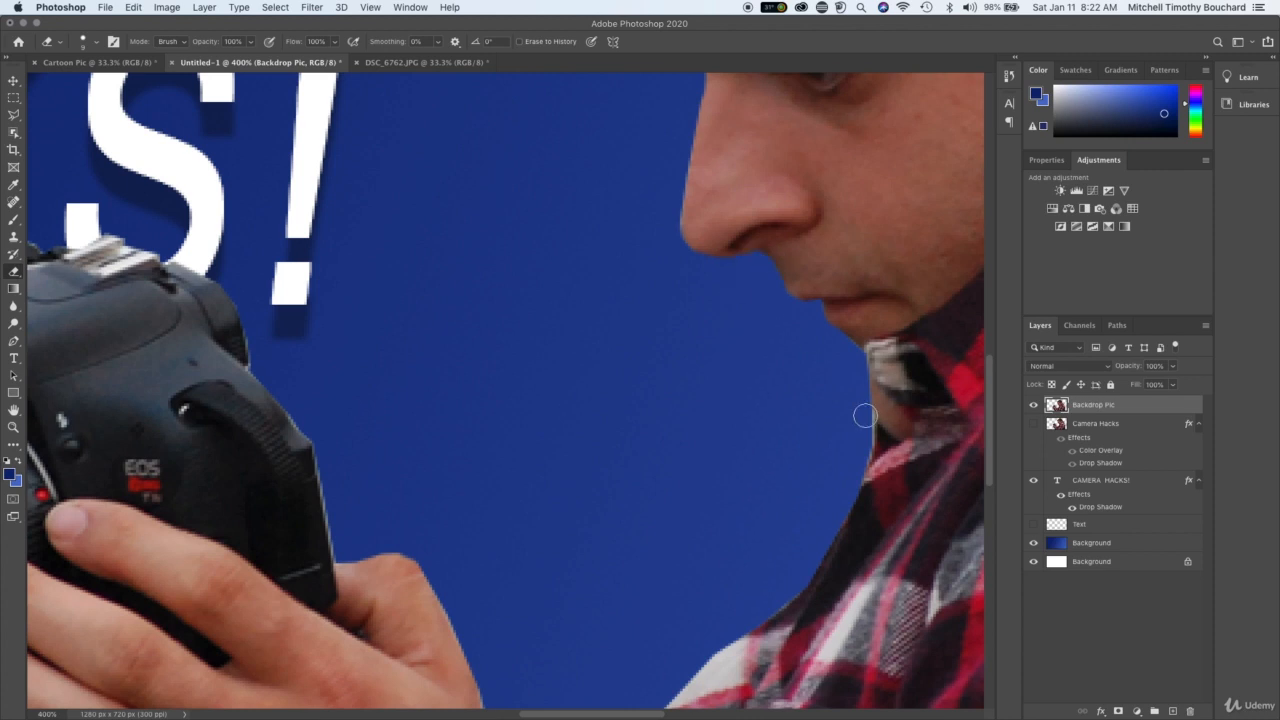
left_click_drag(864, 414, 855, 466)
scroll(760, 522, "down", 2)
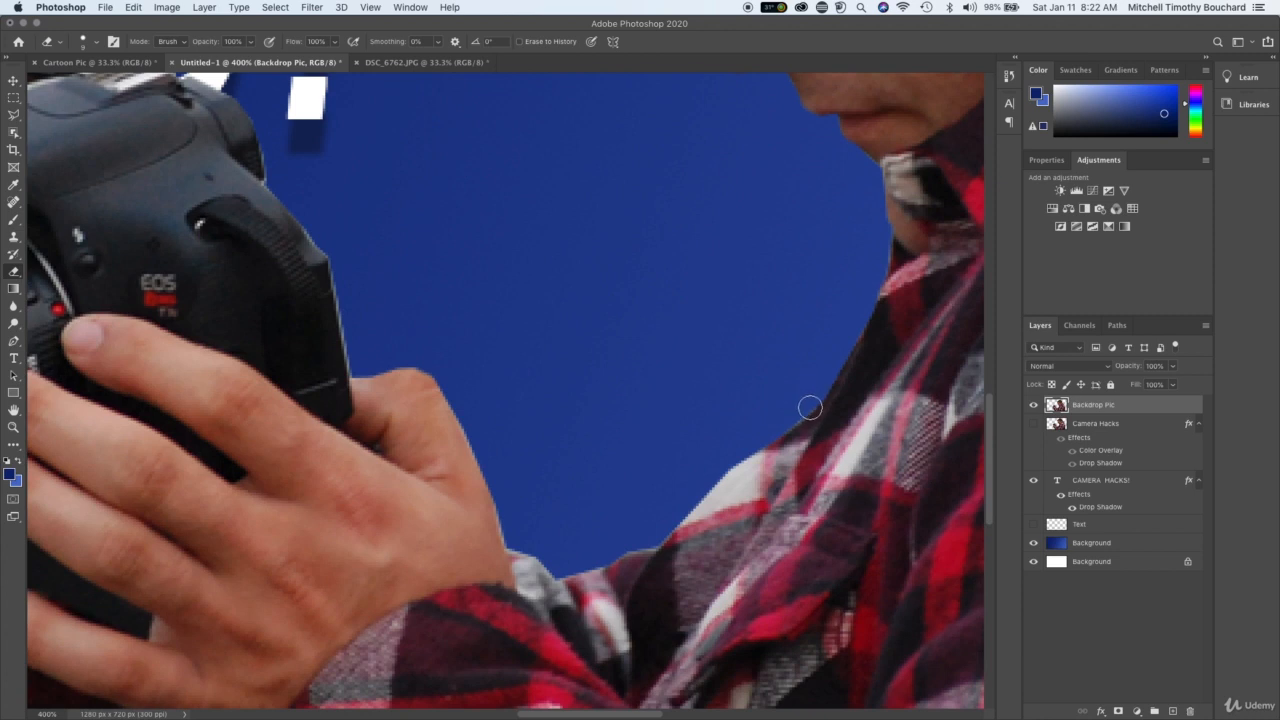
left_click_drag(807, 404, 767, 434)
- Erase the light outline along the camera's grip side and the edge of the hand beside it
left_click_drag(342, 265, 355, 372)
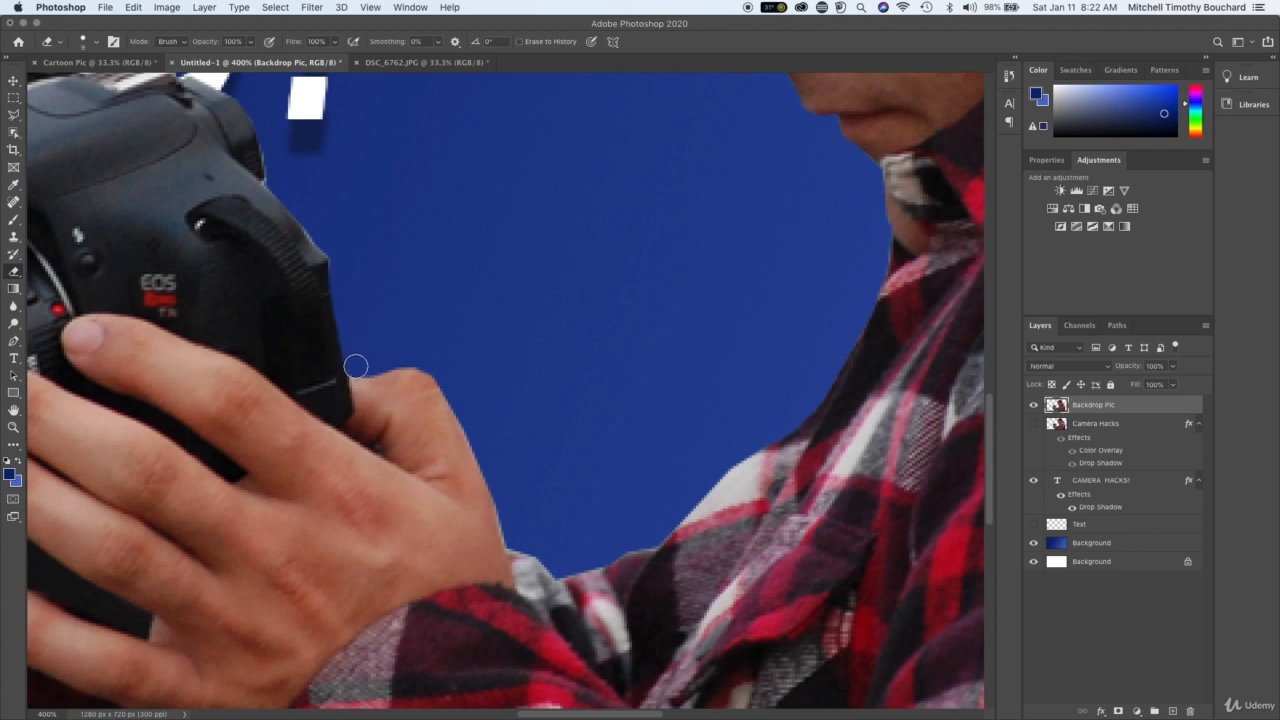
mouse_move(502, 508)
left_mouse_down()
mouse_move(514, 534)
mouse_move(501, 487)
mouse_move(509, 537)
left_mouse_up()
scroll(510, 540, "up", 5)
scroll(510, 540, "left", 4)
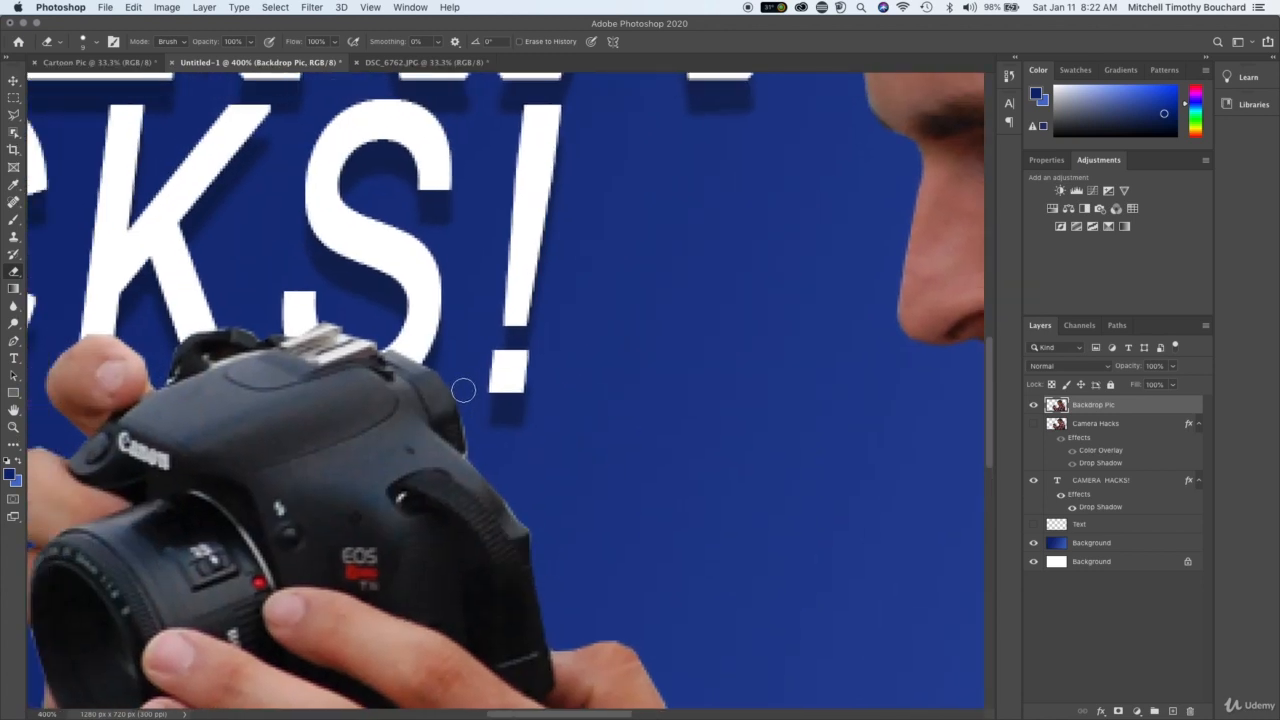
mouse_move(463, 384)
left_mouse_down()
mouse_move(477, 456)
mouse_move(537, 523)
left_mouse_up()
- Clean up the cut-out edge along the top of the camera and around the fingers beside the lens
scroll(537, 523, "up", 5)
scroll(537, 523, "left", 6)
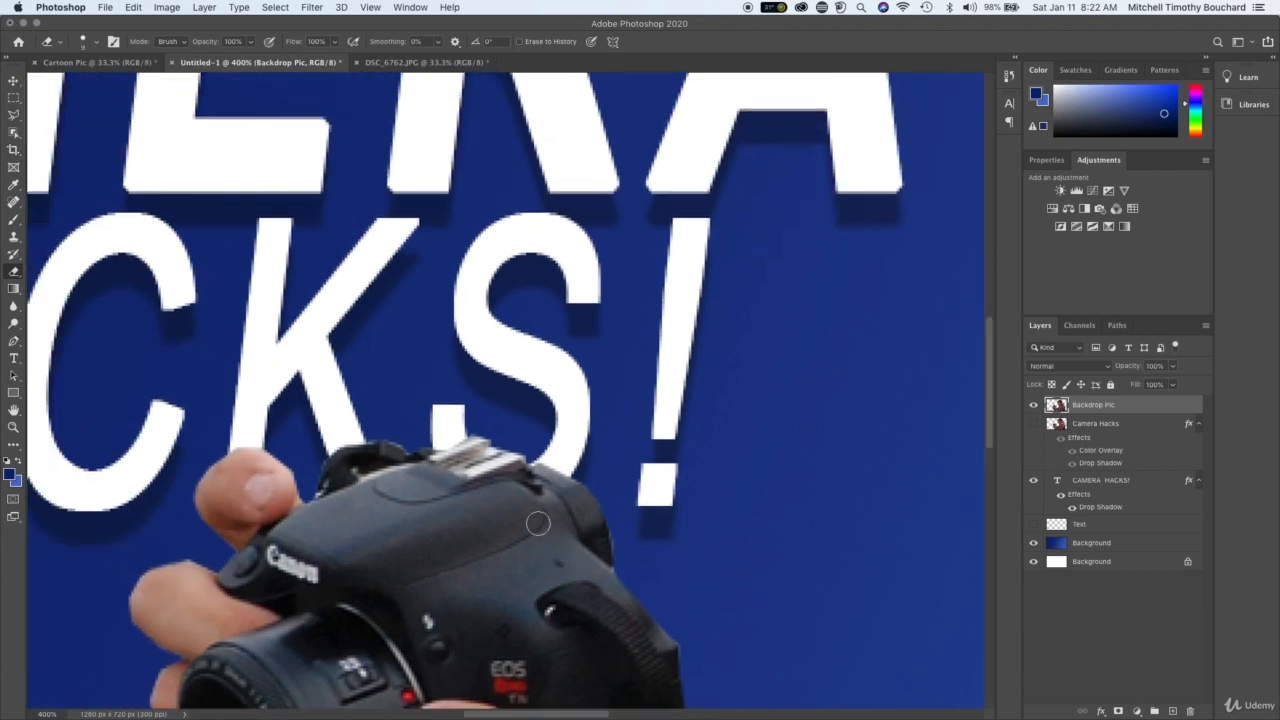
left_click_drag(424, 471, 500, 457)
scroll(134, 674, "down", 6)
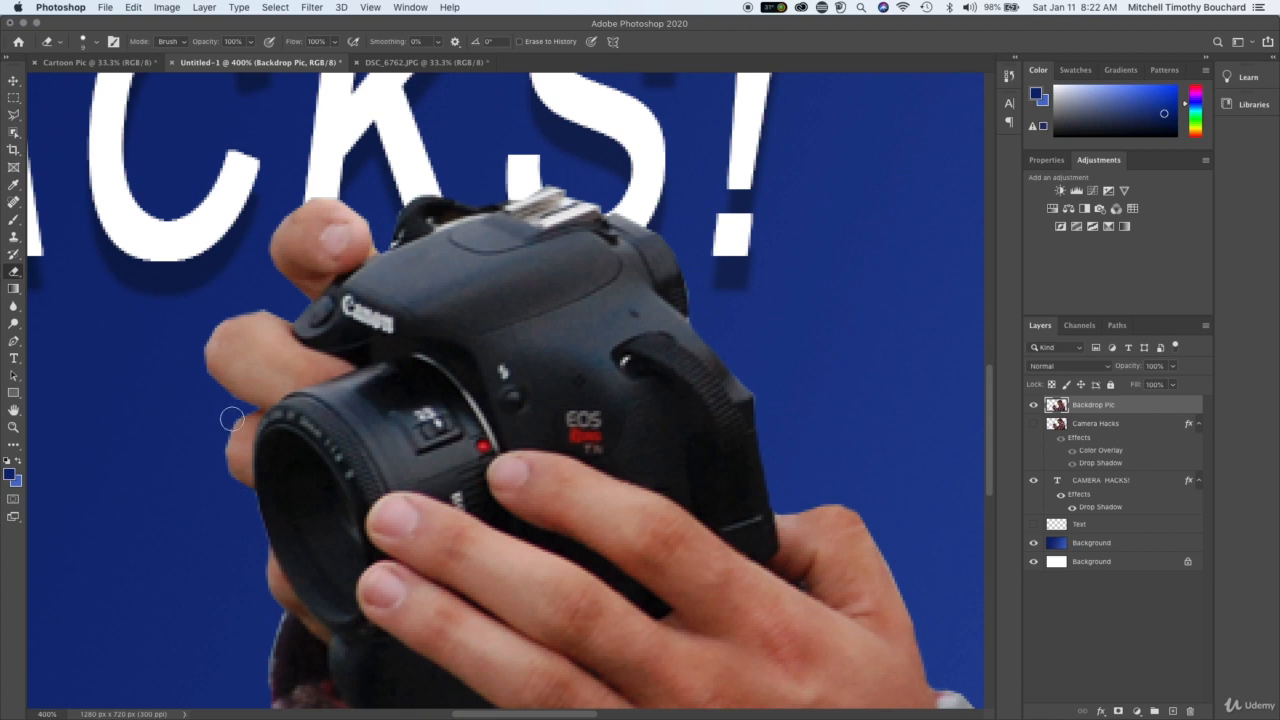
- Shrink the eraser to a very fine tip and trim the edge of the hair above the forehead into natural tufts
scroll(640, 400, "up", 11)
scroll(640, 400, "right", 8)
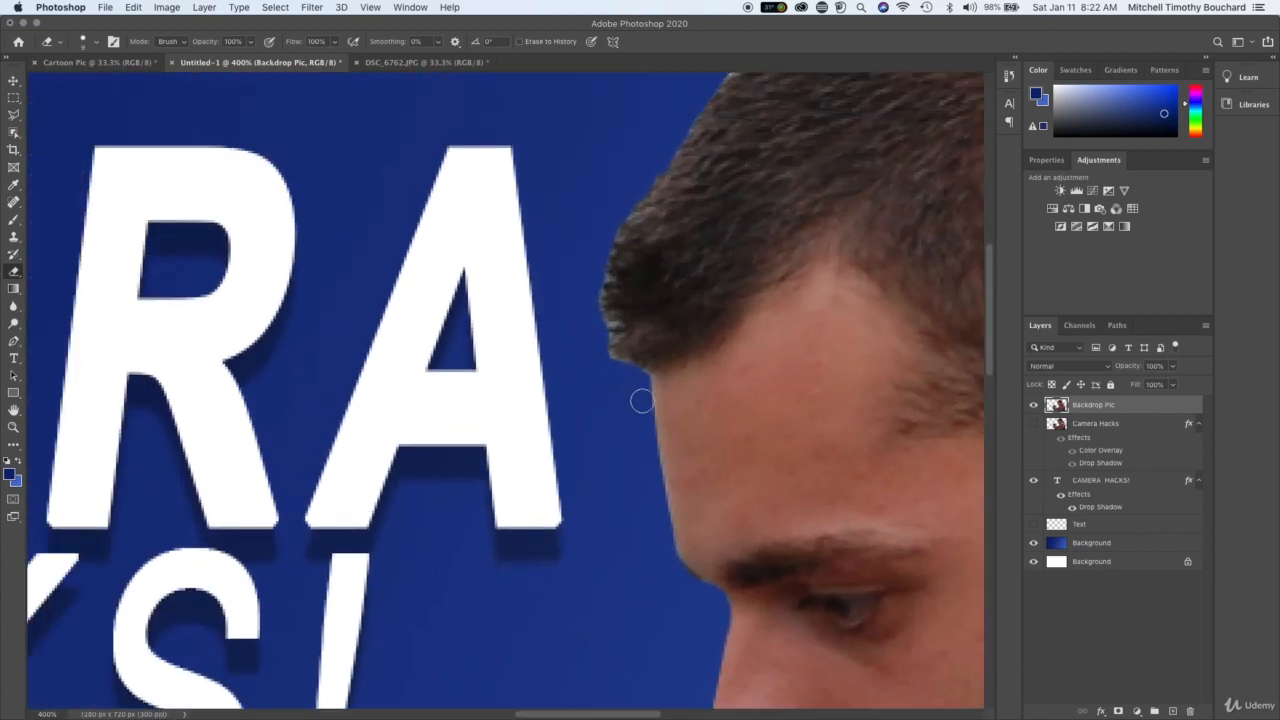
right_click(600, 332)
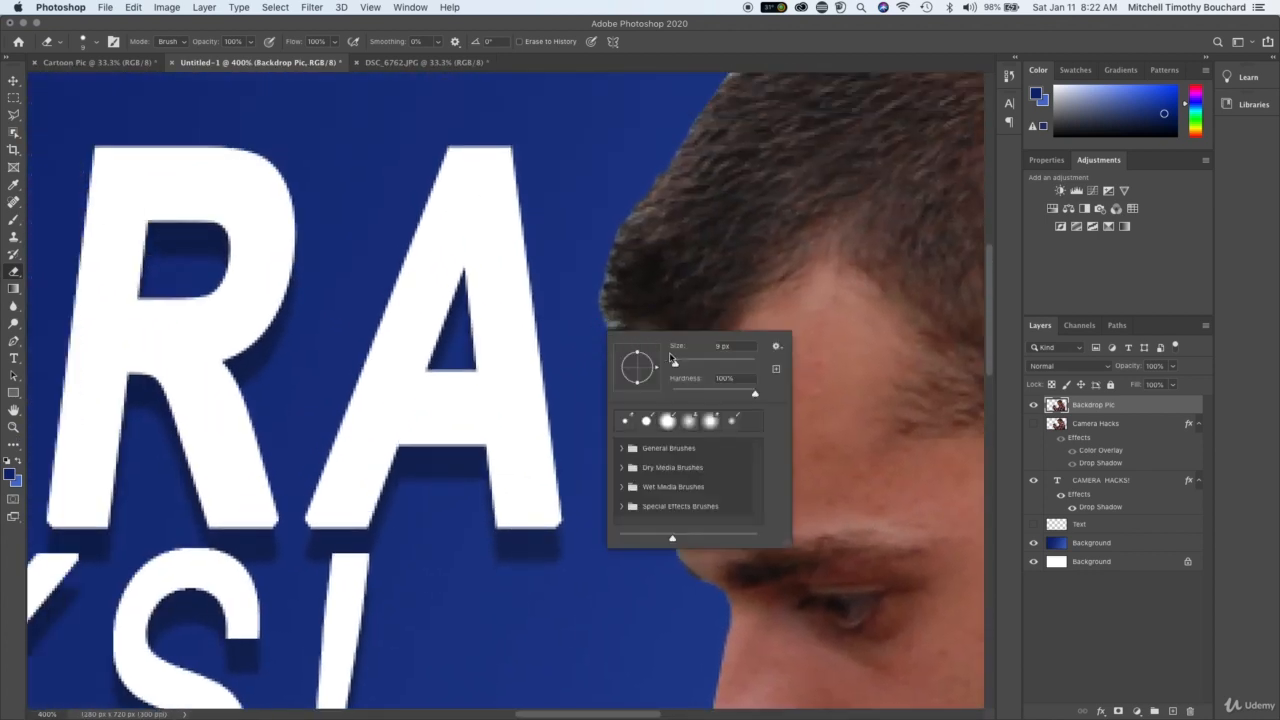
left_click_drag(673, 360, 672, 363)
key("Return")
key("super+equal")
key("super+equal")
key("super+equal")
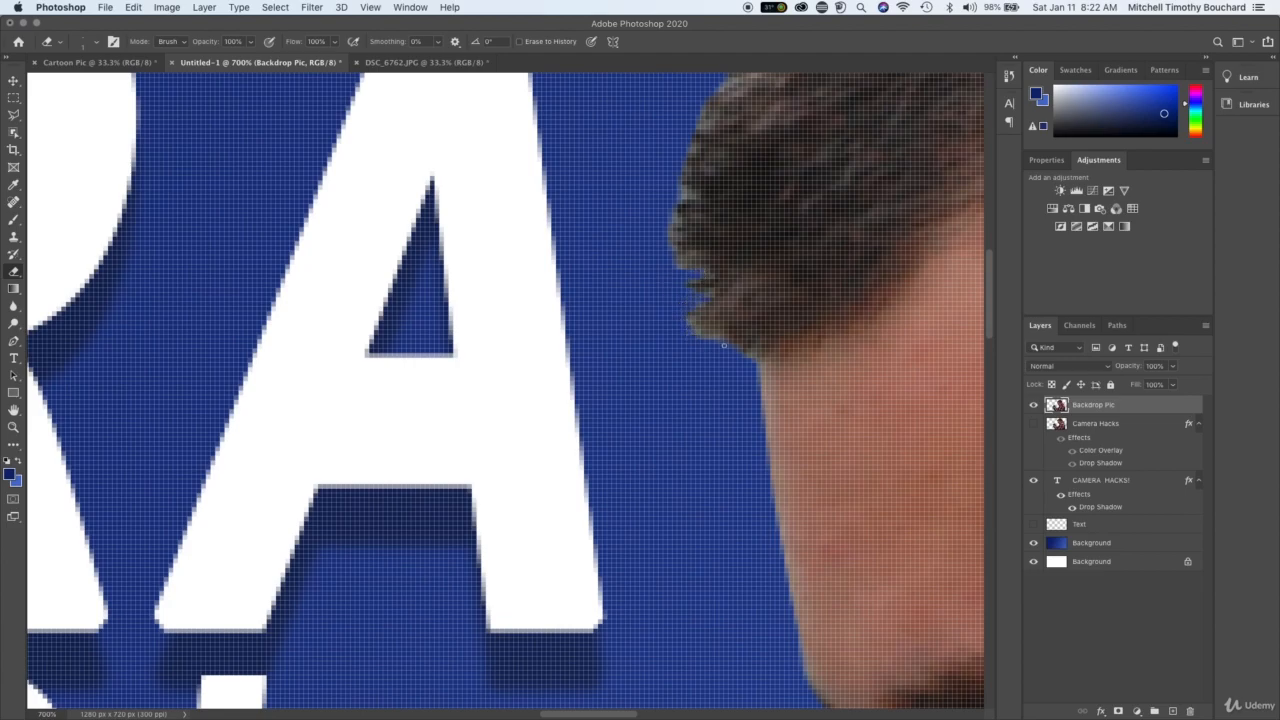
scroll(724, 345, "up", 5)
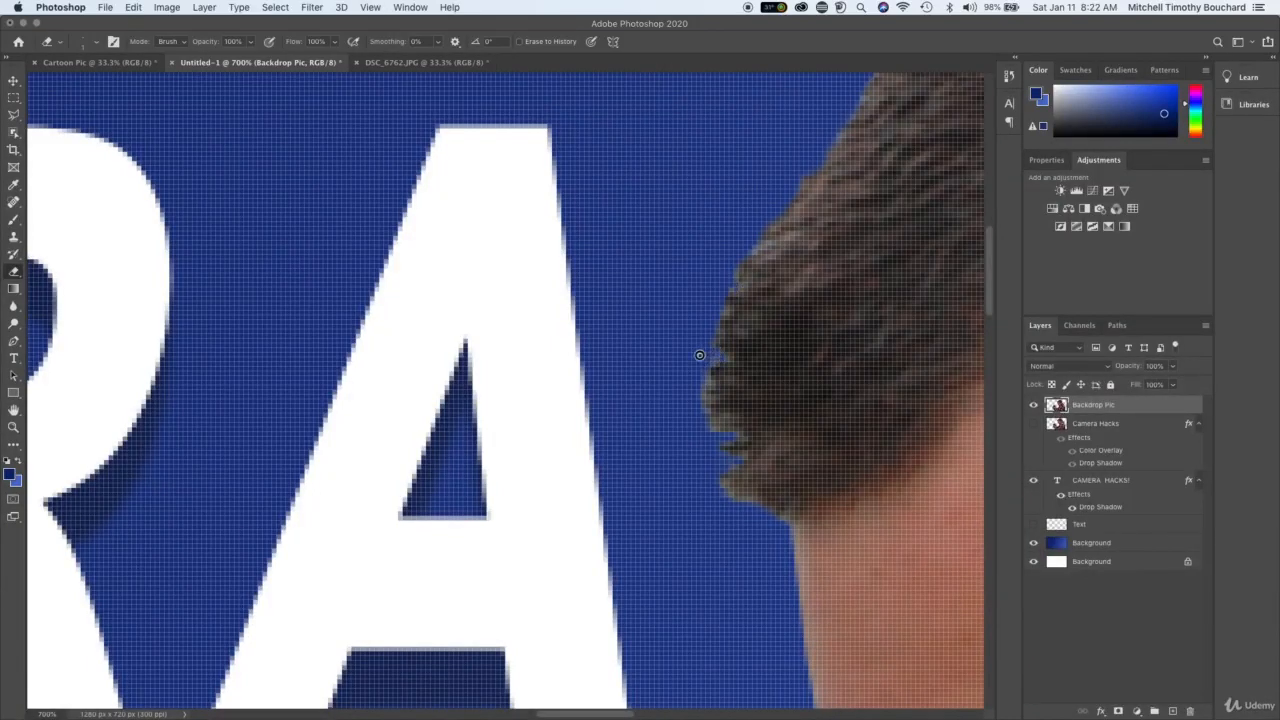
- Erase the light fringe along the hairline up to the crown of the head, and return to the full 100% view
scroll(699, 355, "up", 10)
scroll(699, 355, "right", 4)
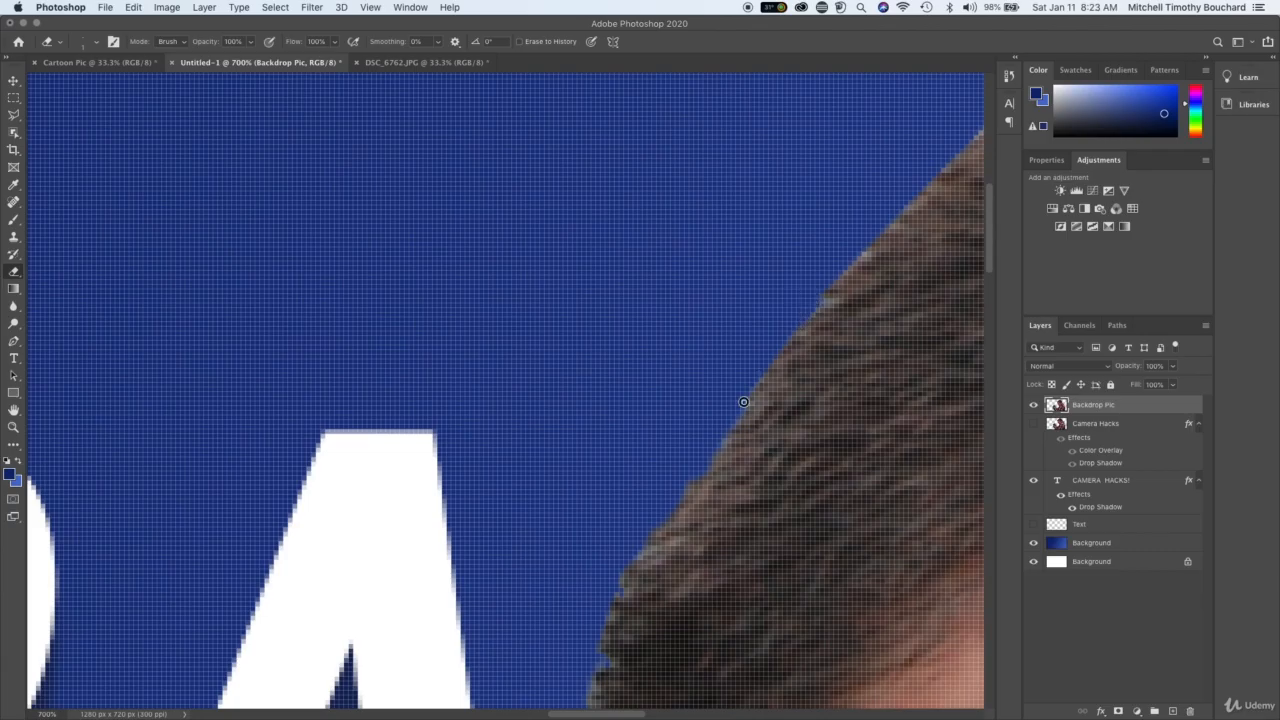
scroll(740, 400, "up", 6)
scroll(740, 400, "right", 5)
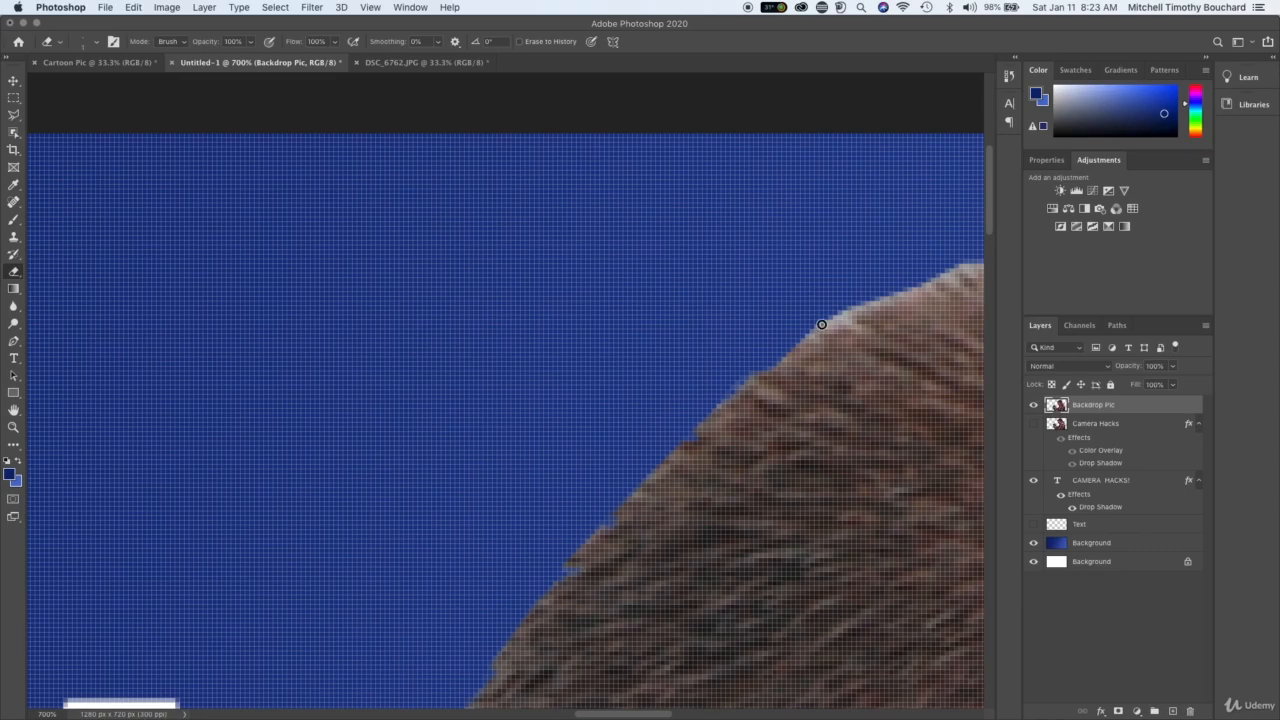
mouse_move(847, 312)
left_mouse_down()
mouse_move(923, 282)
mouse_move(851, 313)
left_mouse_up()
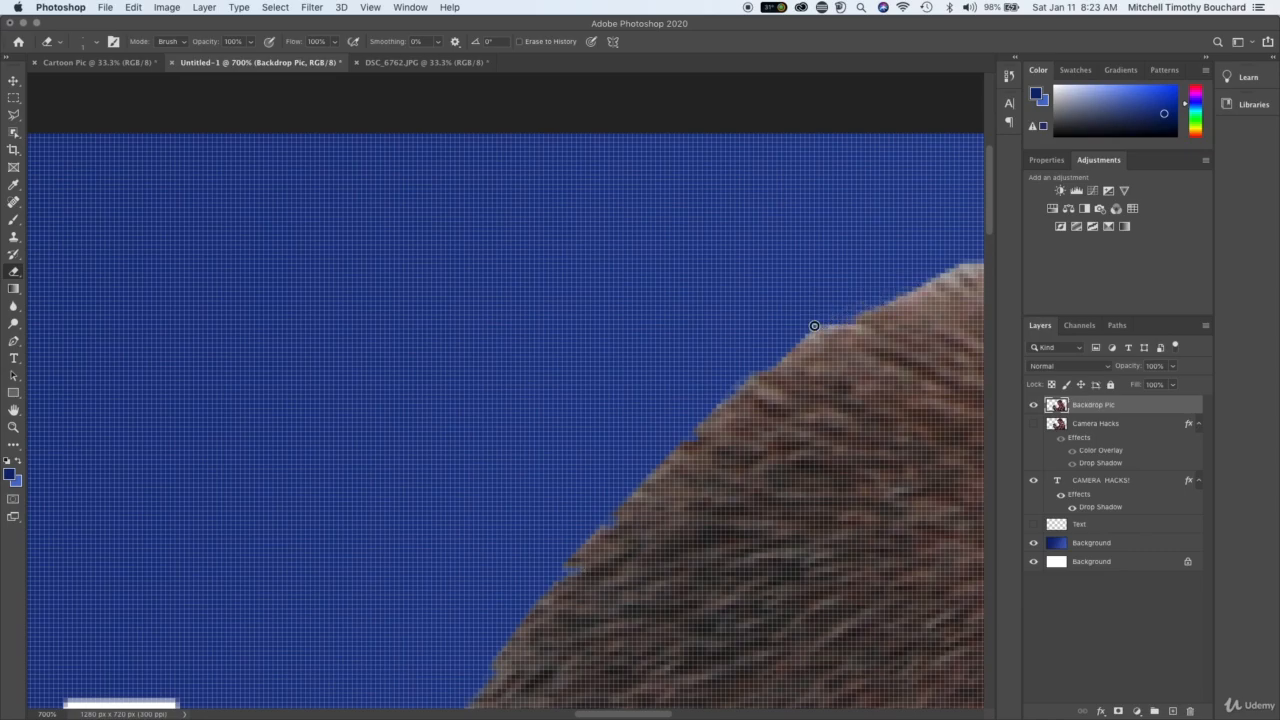
scroll(810, 327, "right", 5)
scroll(810, 327, "up", 1)
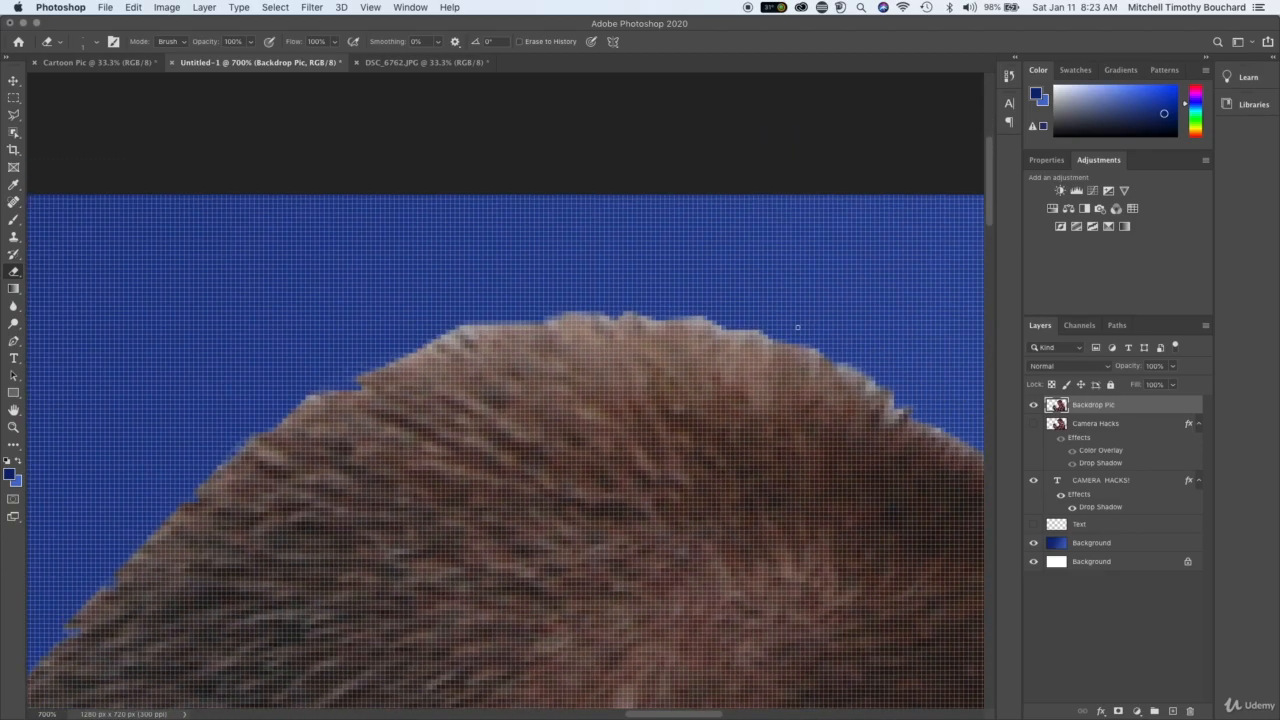
key("super+1")
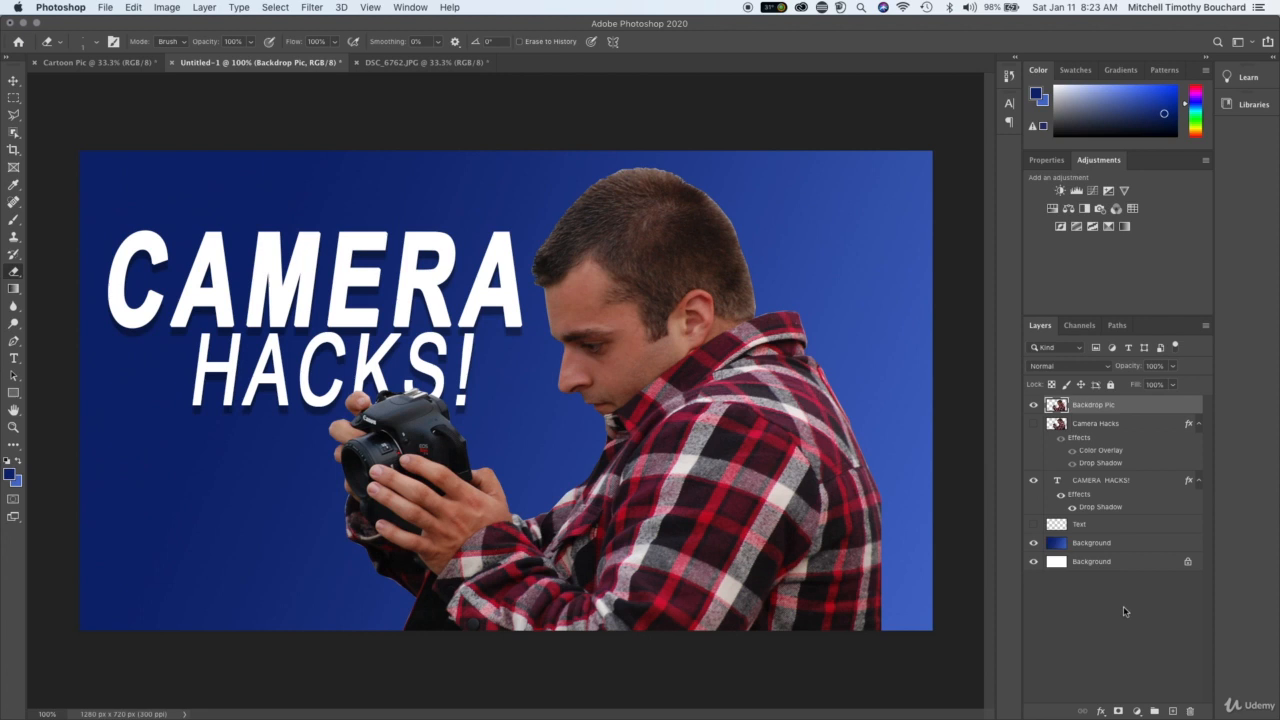
- Show the Camera Hacks silhouette layer and open the colour of its Color Overlay effect
left_click(1123, 606)
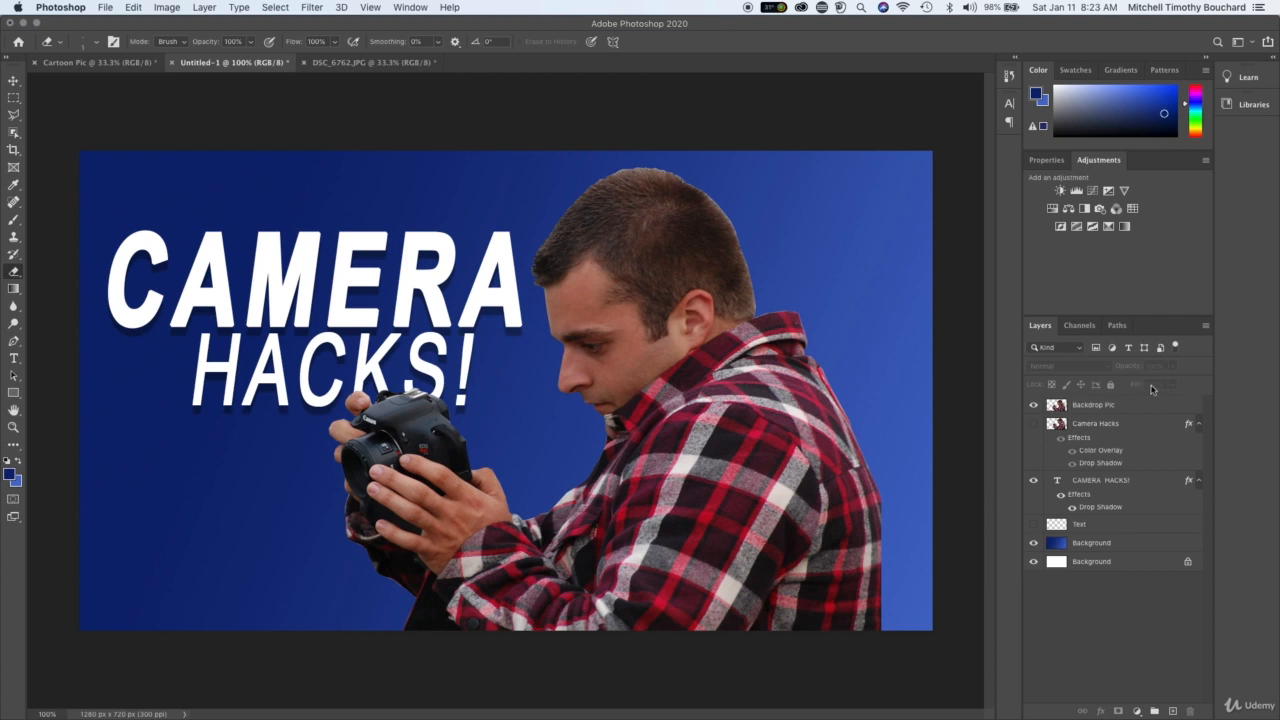
left_click(1035, 424)
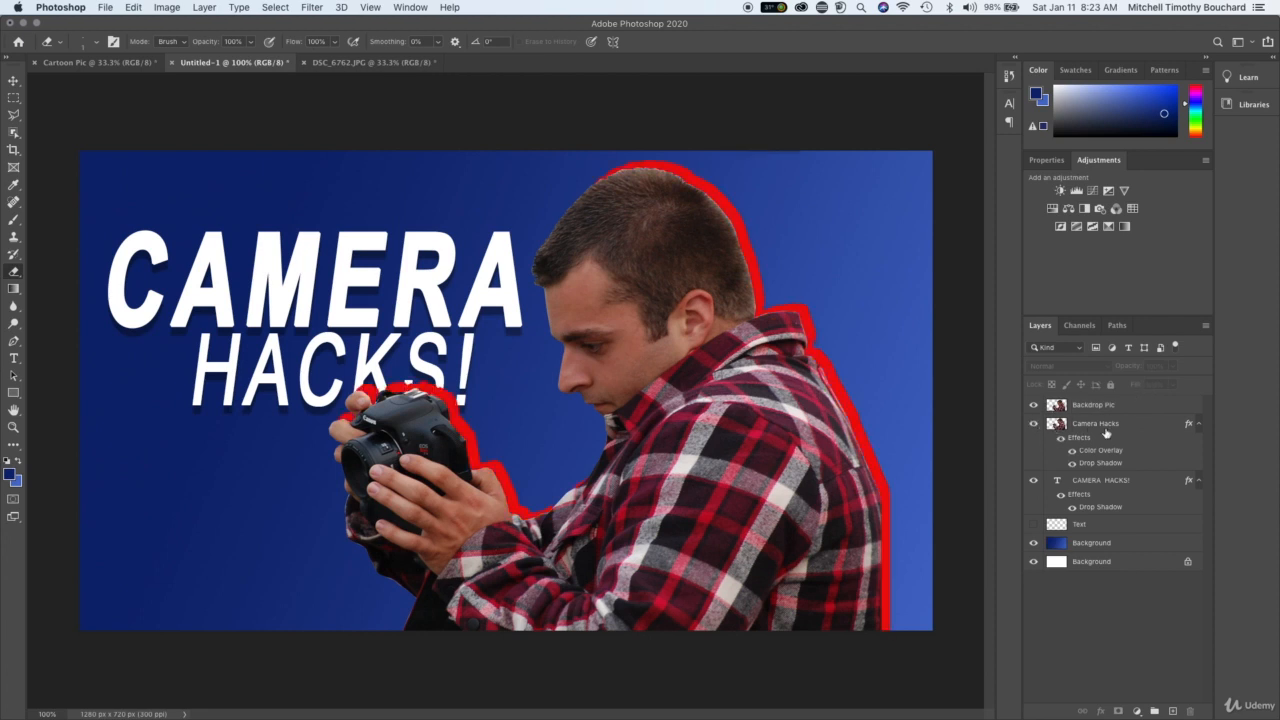
double_click(1155, 427)
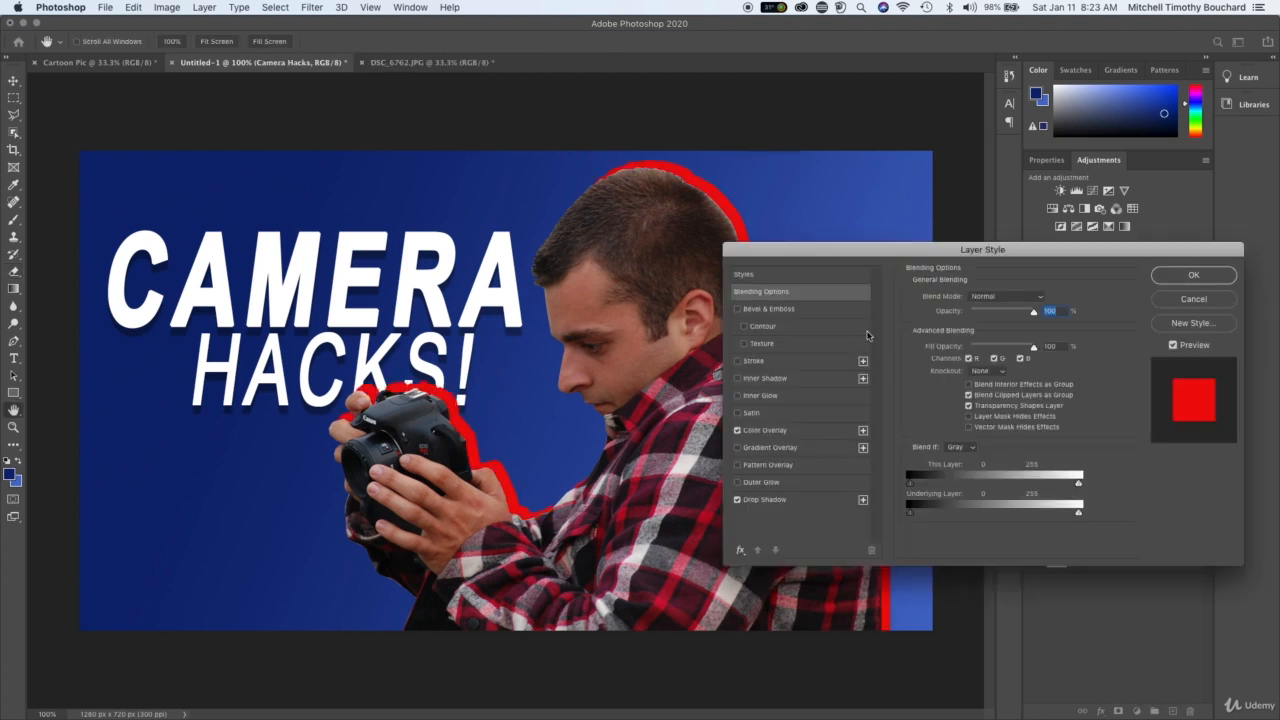
left_click_drag(860, 257, 931, 174)
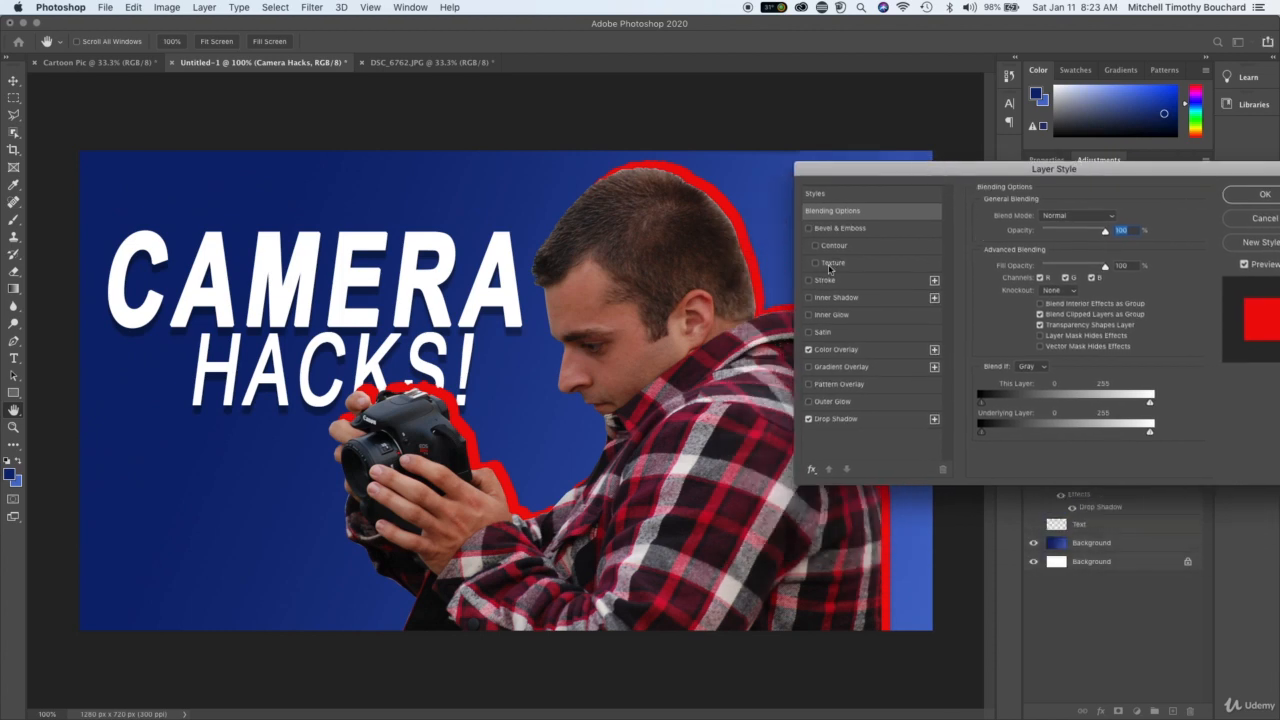
left_click(870, 349)
left_click(1114, 222)
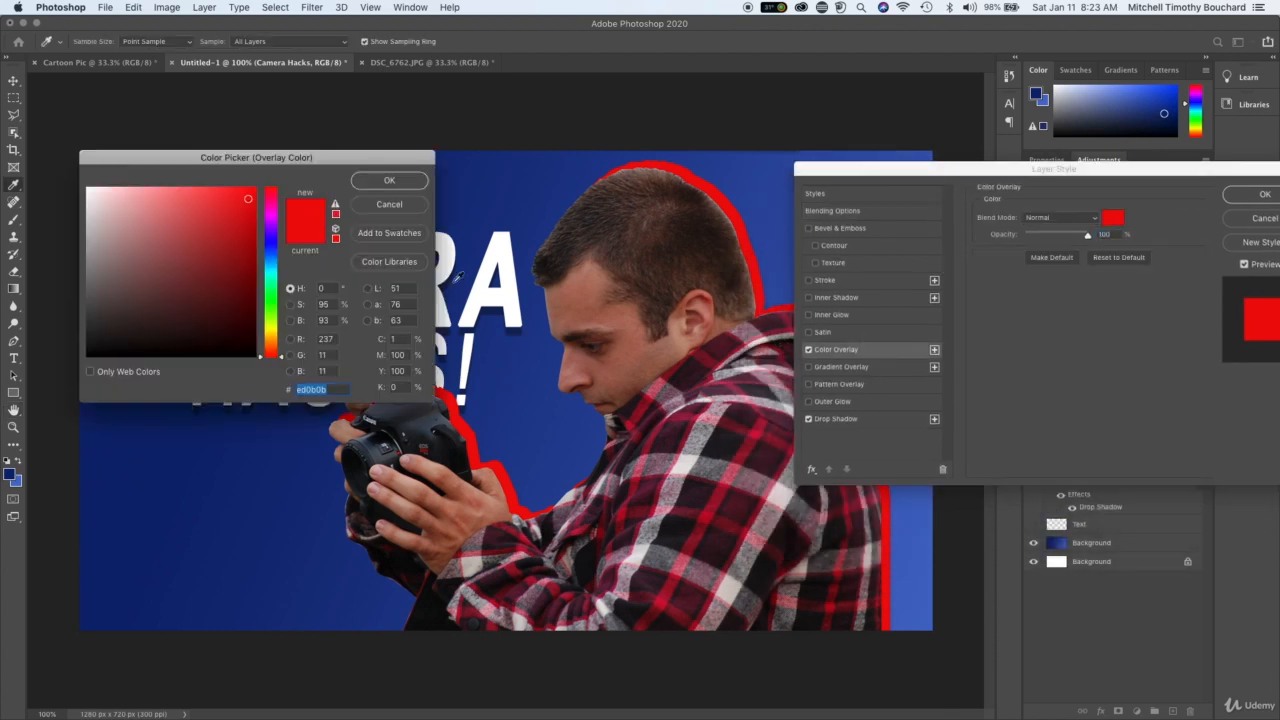
- Try a dusty pink, a dark blue and a brighter blue as the silhouette's overlay colour
left_click(237, 254)
mouse_move(237, 254)
left_mouse_down()
mouse_move(242, 277)
mouse_move(244, 226)
mouse_move(160, 208)
mouse_move(228, 258)
mouse_move(240, 285)
mouse_move(138, 220)
left_mouse_up()
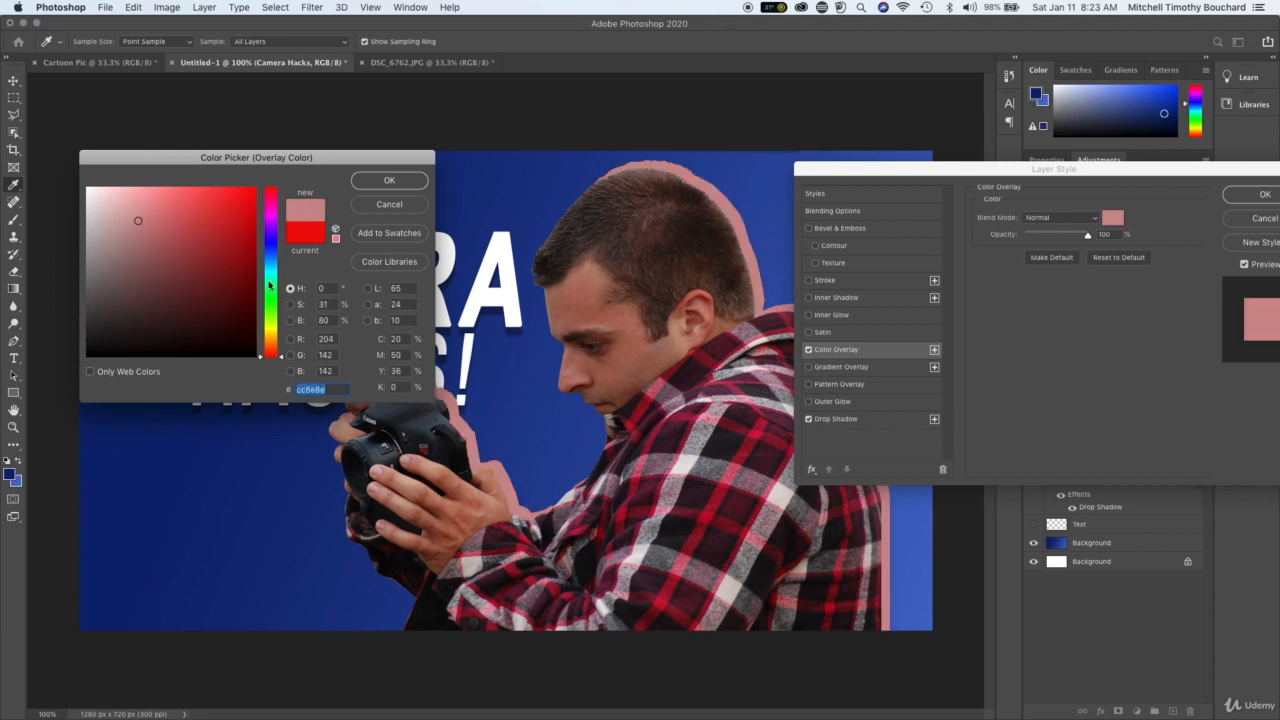
left_click(315, 467)
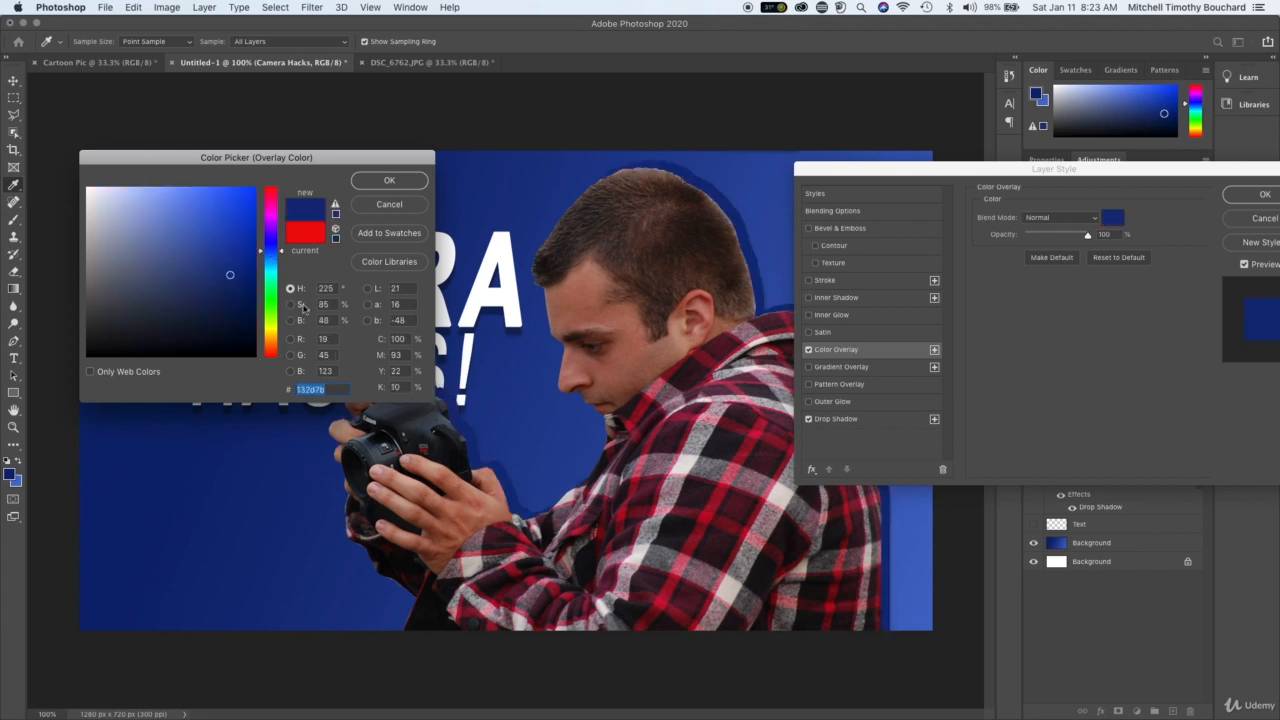
mouse_move(234, 269)
left_mouse_down()
mouse_move(242, 320)
mouse_move(223, 266)
mouse_move(228, 218)
mouse_move(217, 288)
mouse_move(236, 215)
mouse_move(234, 226)
left_mouse_up()
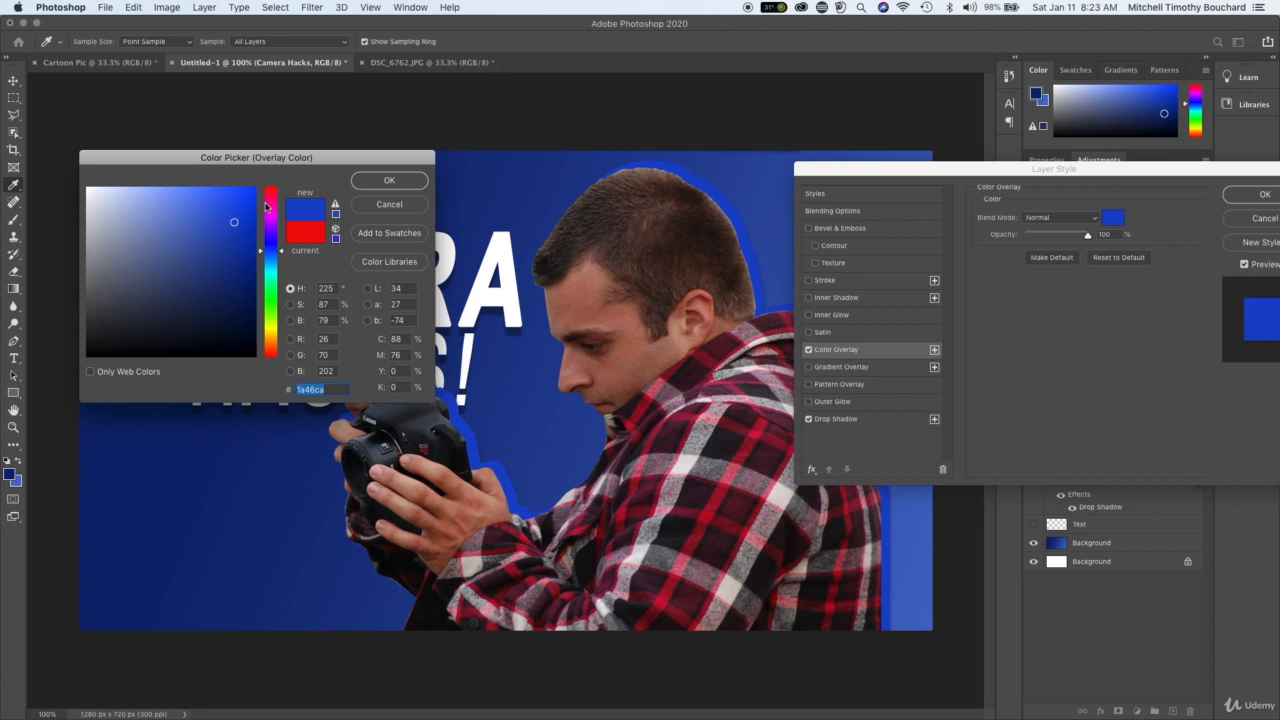
- Set the silhouette's overlay to a slightly softened bright red, reduce its opacity a little and apply the layer style
left_click(271, 190)
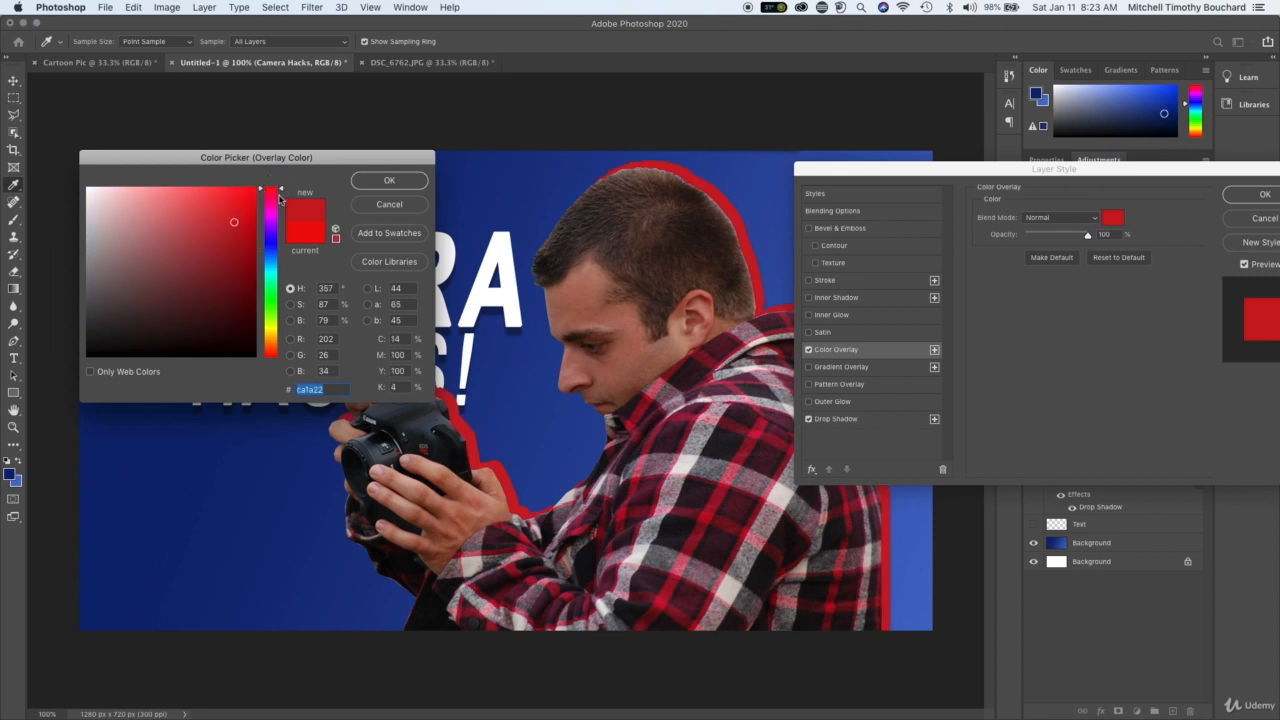
mouse_move(239, 236)
left_mouse_down()
mouse_move(242, 247)
mouse_move(242, 227)
left_mouse_up()
left_click(237, 207)
left_click(387, 184)
left_click_drag(1058, 235, 1085, 236)
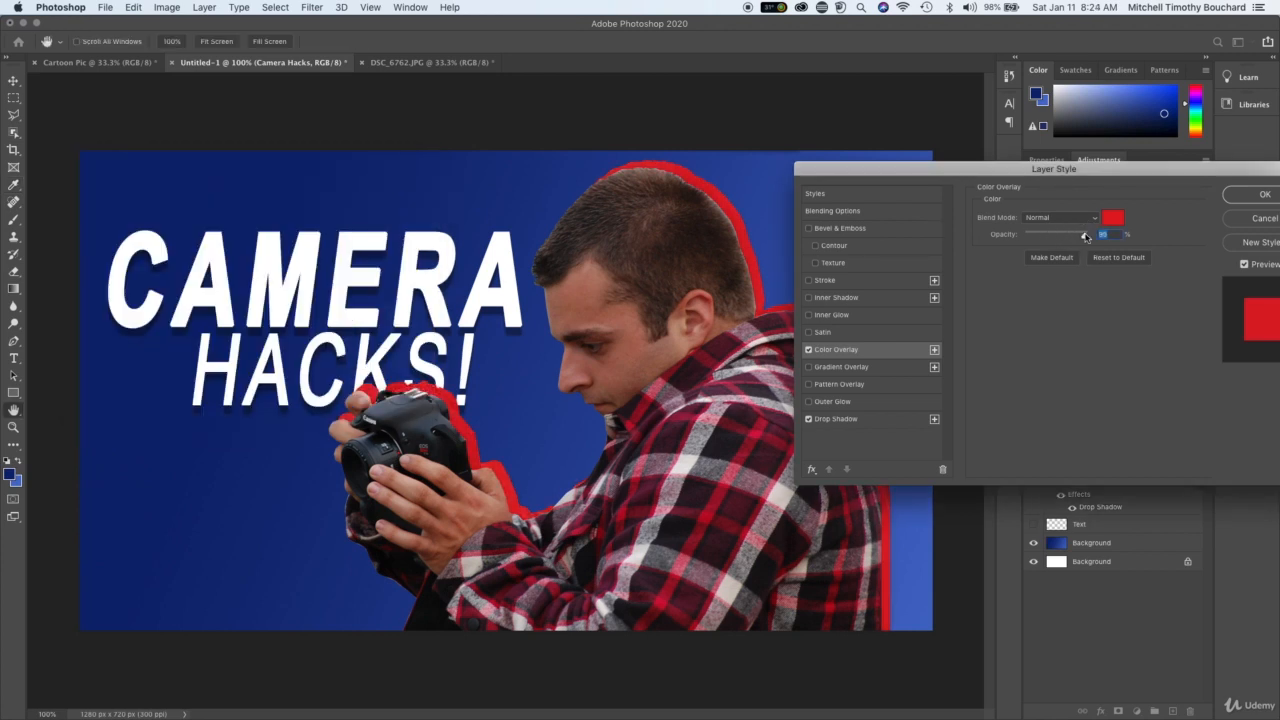
left_click(1238, 195)
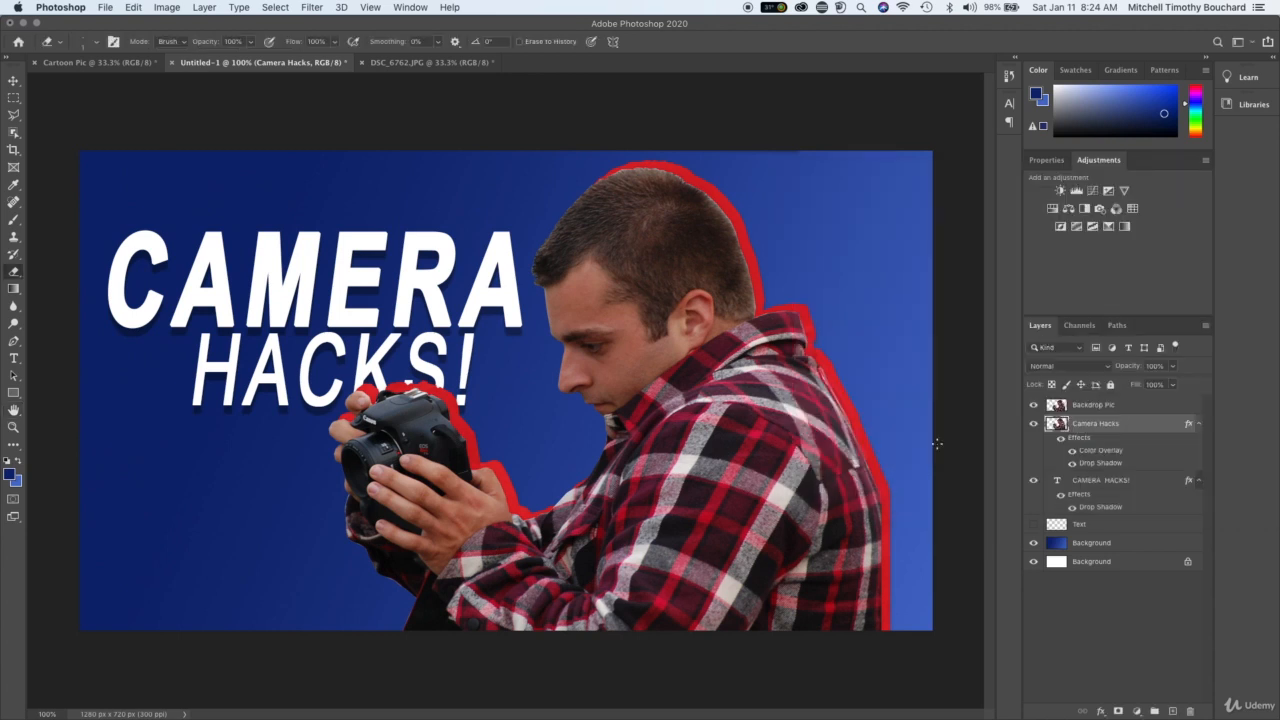
- Add a black Multiply drop shadow to the Backdrop Pic layer with 81% opacity and 10 px distance
left_click(1136, 614)
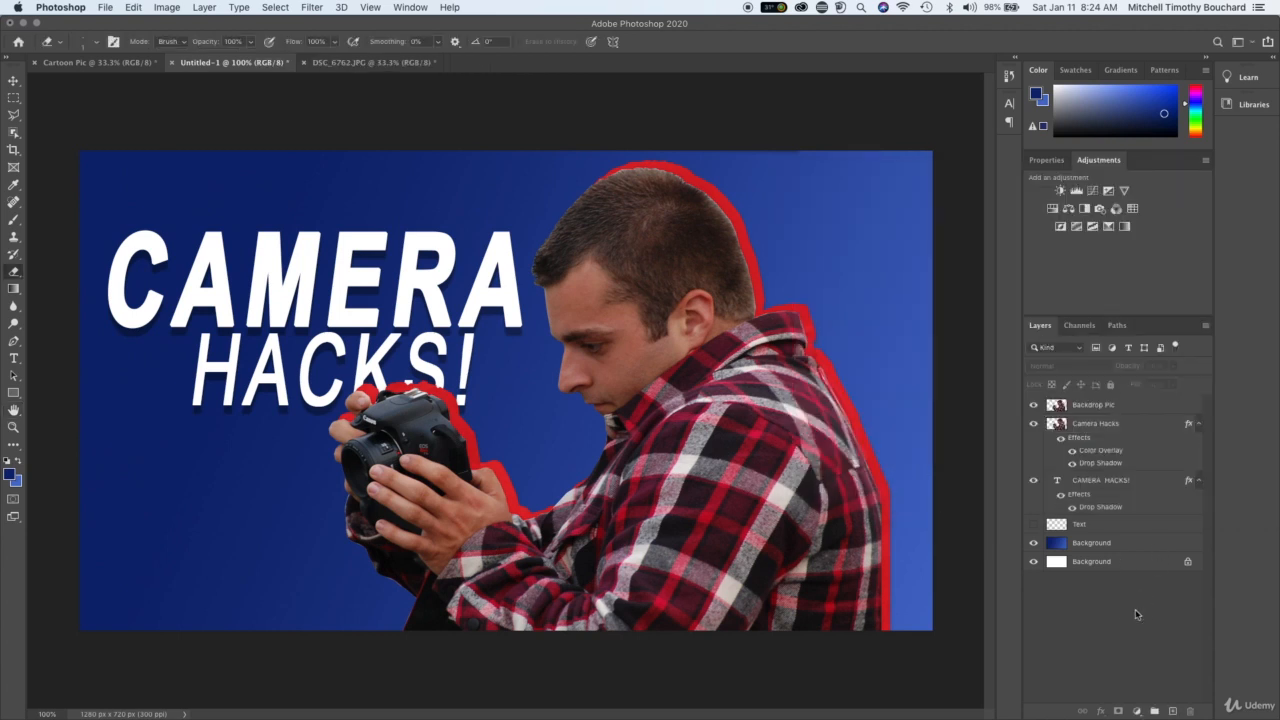
double_click(1166, 406)
left_click(773, 419)
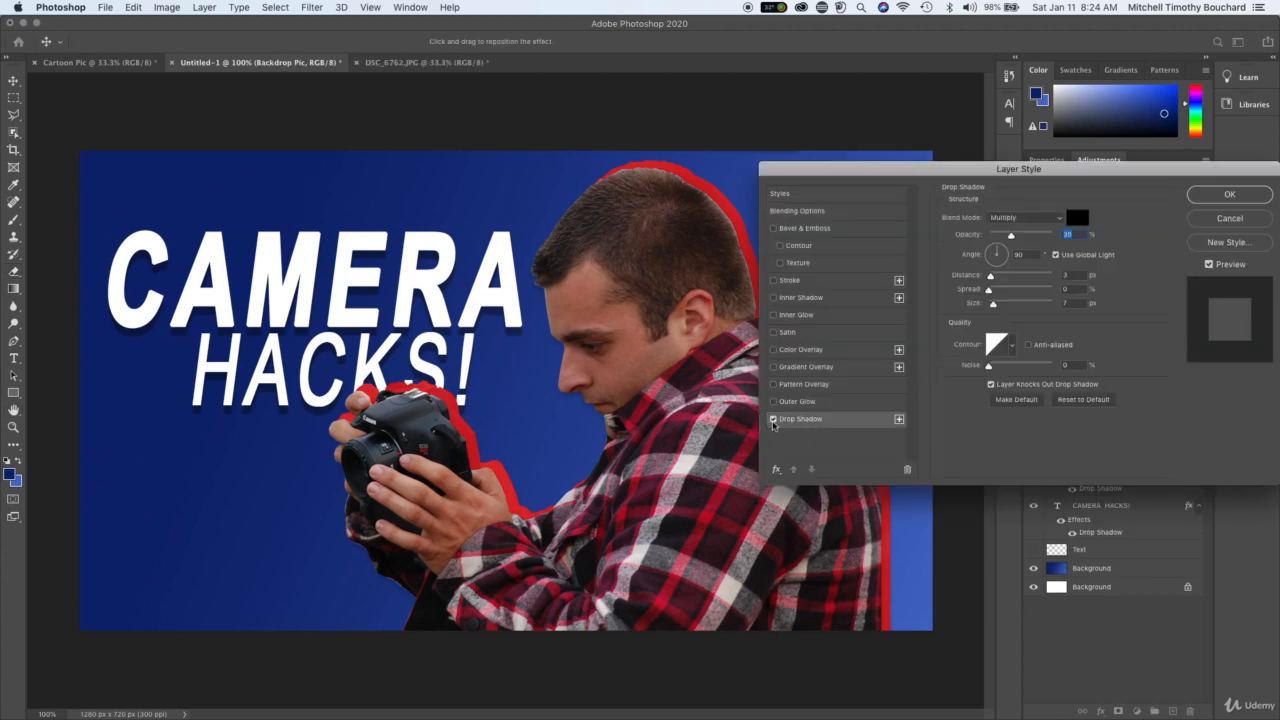
left_click_drag(1011, 235, 1040, 237)
left_click_drag(990, 276, 996, 278)
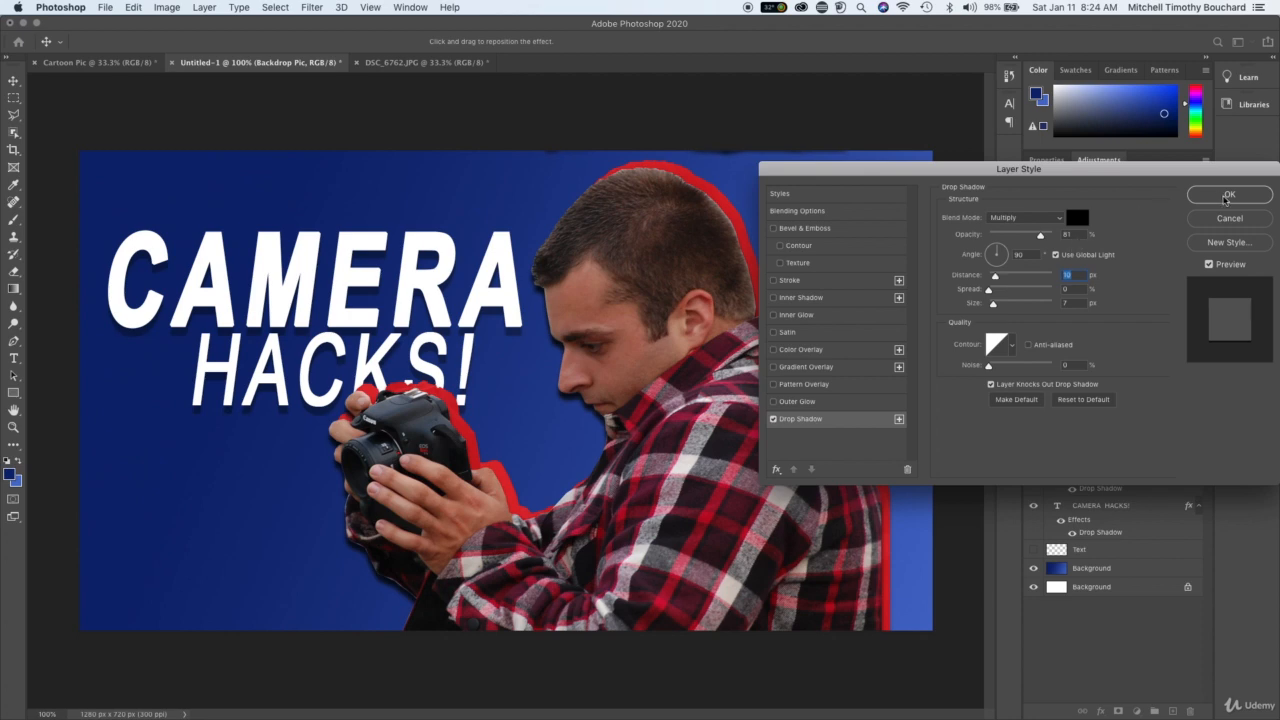
left_click(1228, 195)
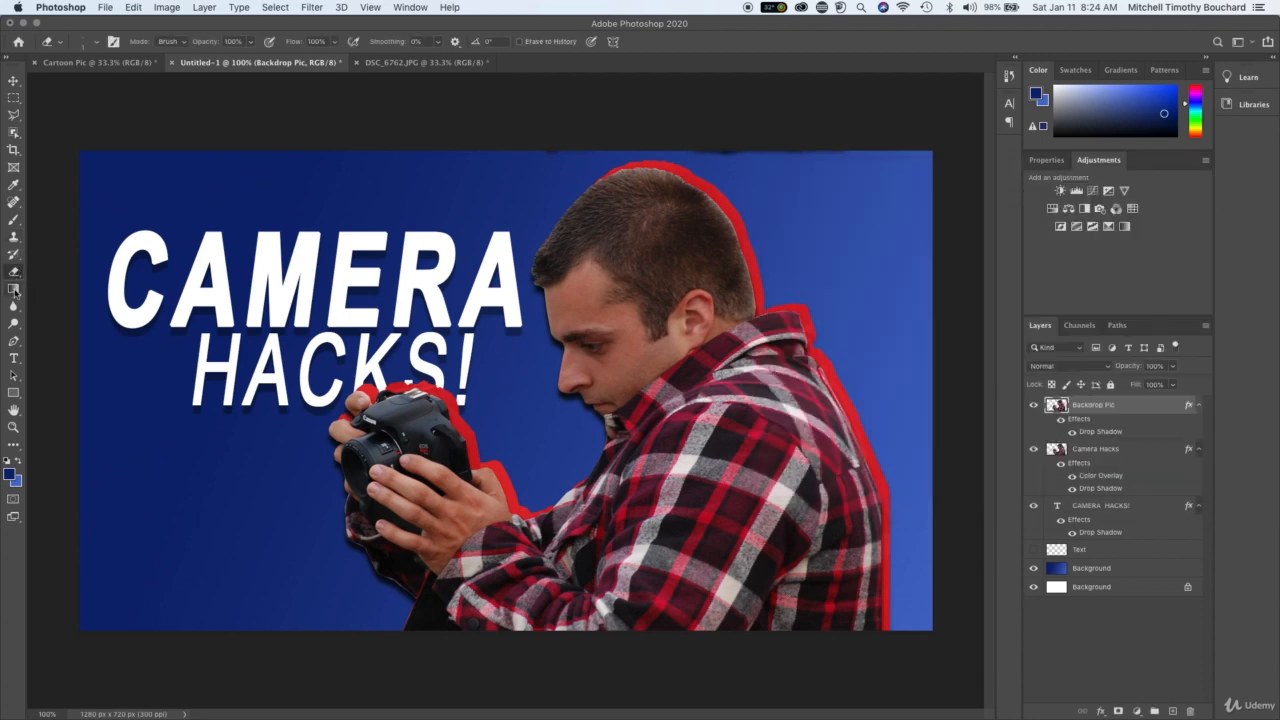
- Try to clear the stray marks along the canvas's upper edge with a thin rectangular selection on the two photo layers
left_click(13, 97)
left_click_drag(478, 131, 914, 158)
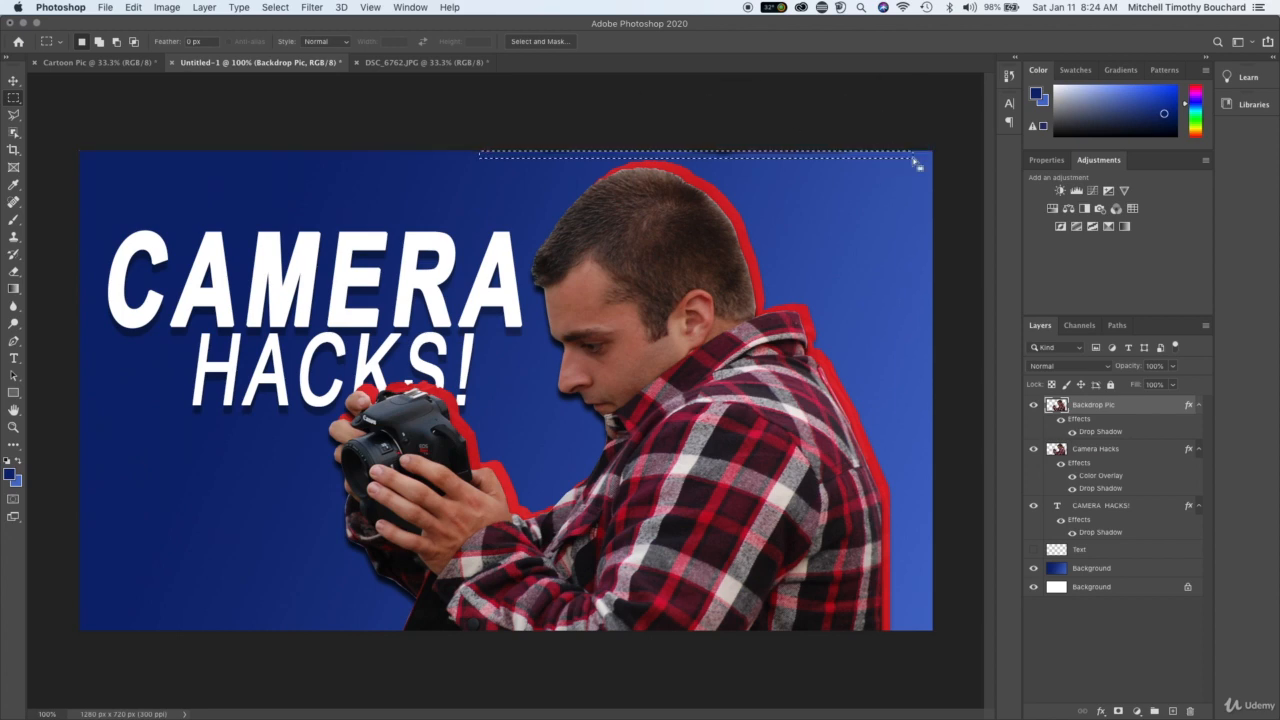
left_click(1134, 455)
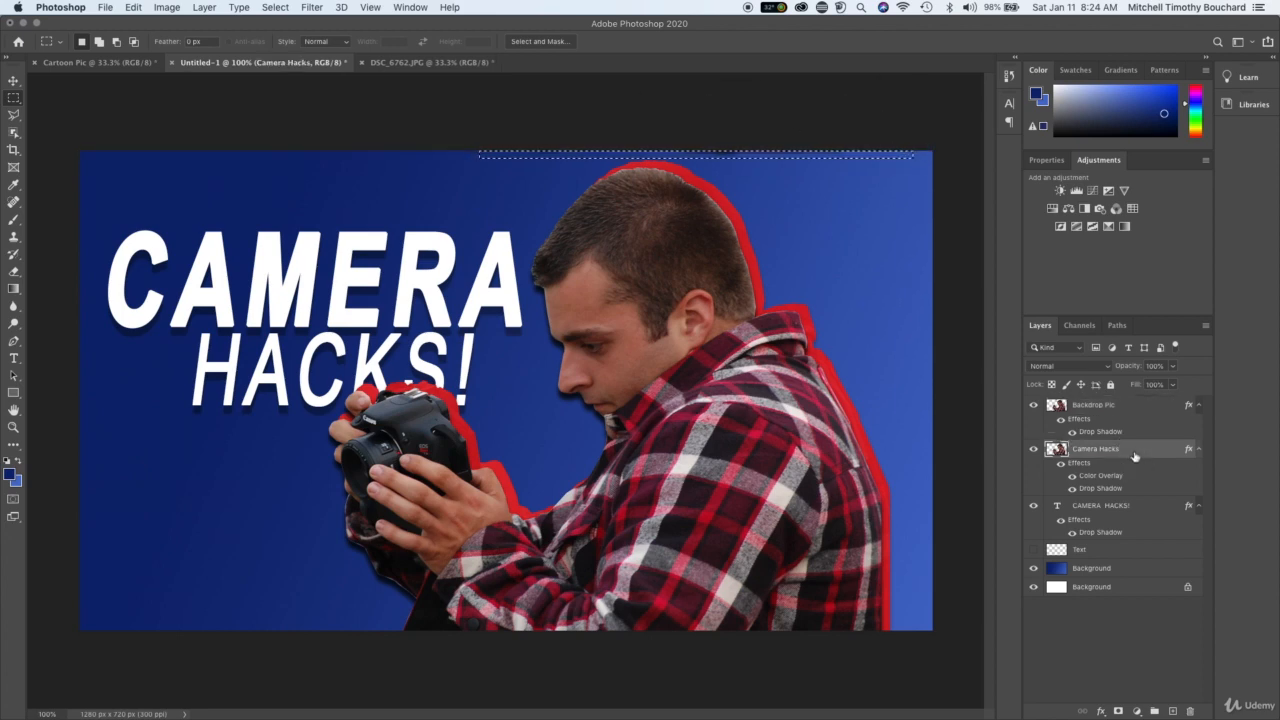
left_click(1104, 632)
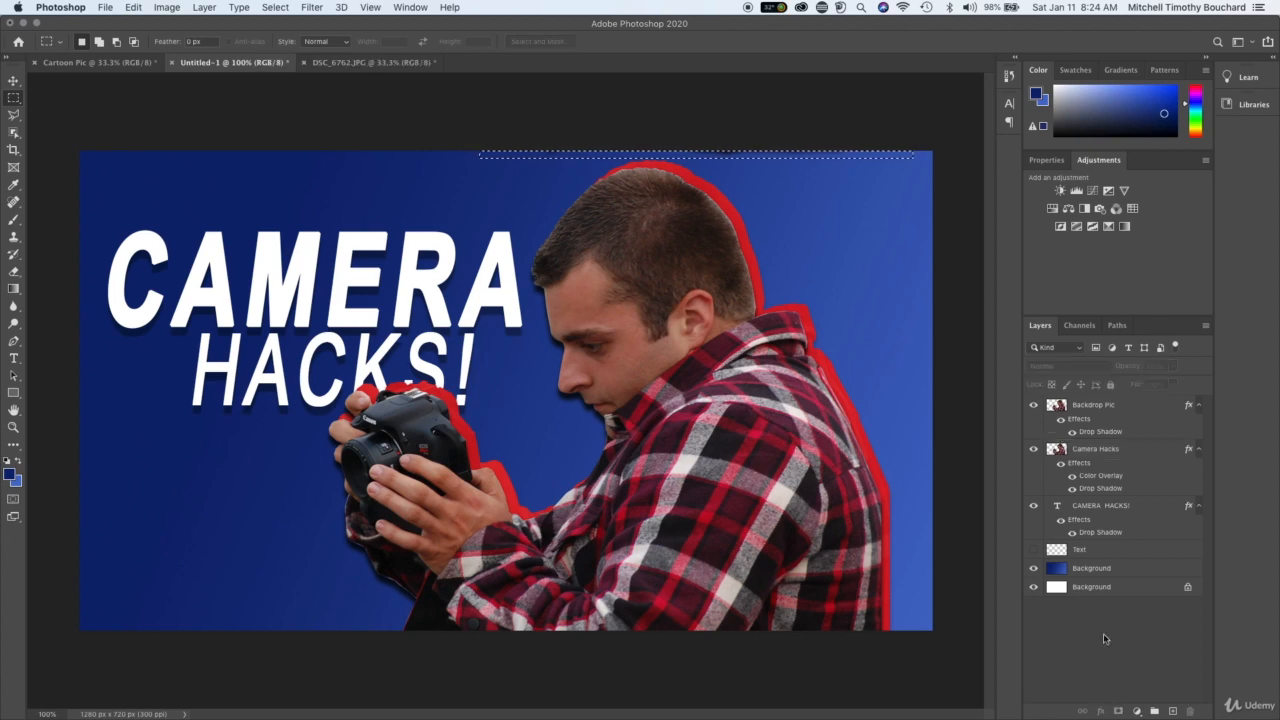
left_click(1110, 449)
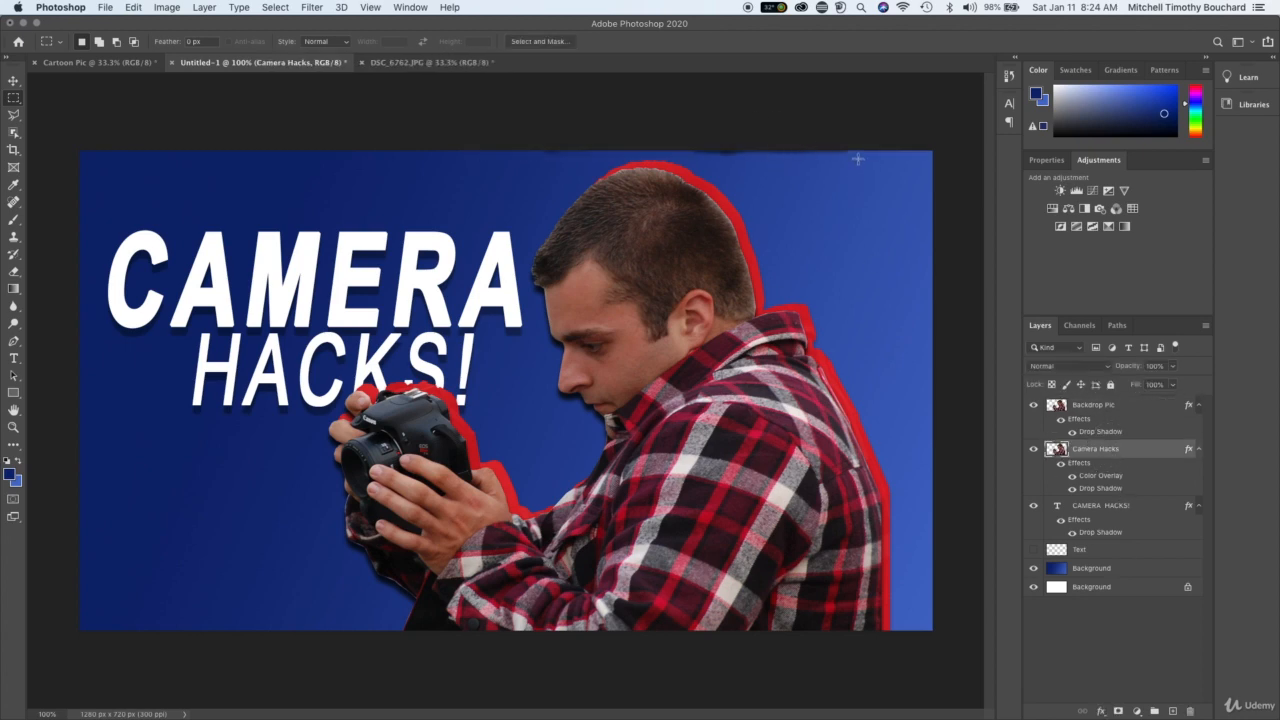
left_click_drag(857, 158, 494, 30)
double_click(1150, 401)
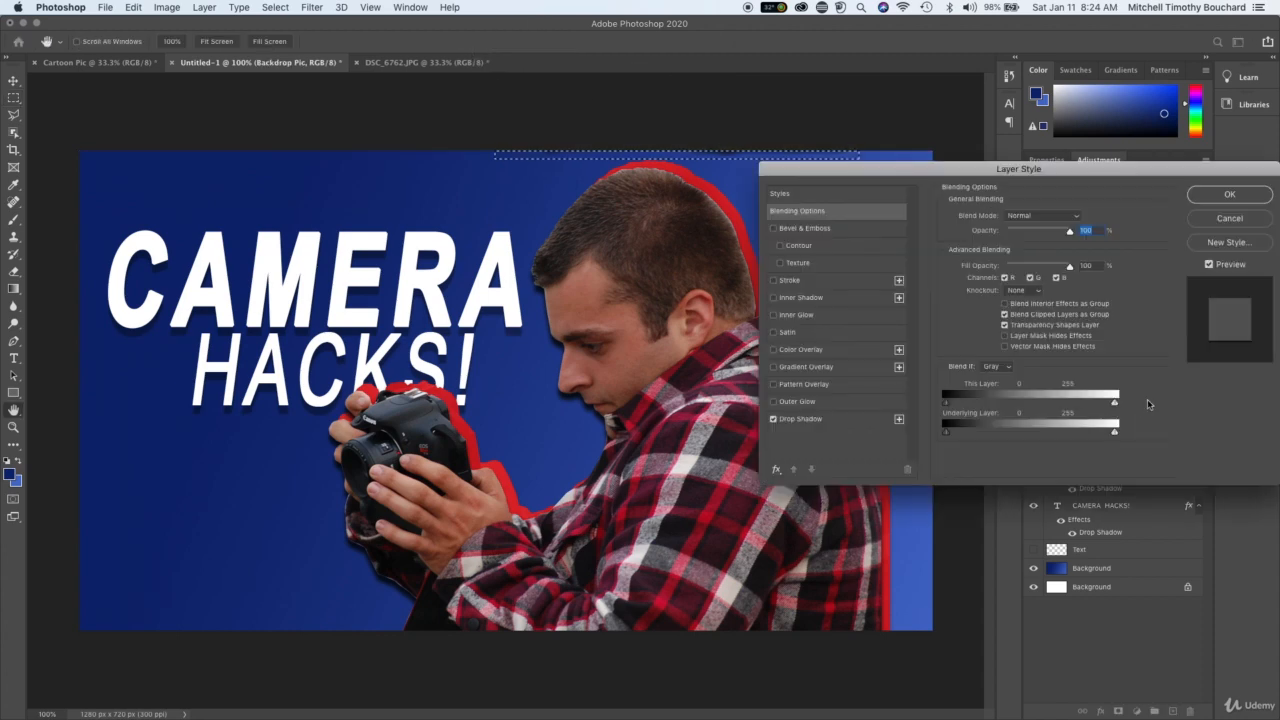
left_click(1229, 194)
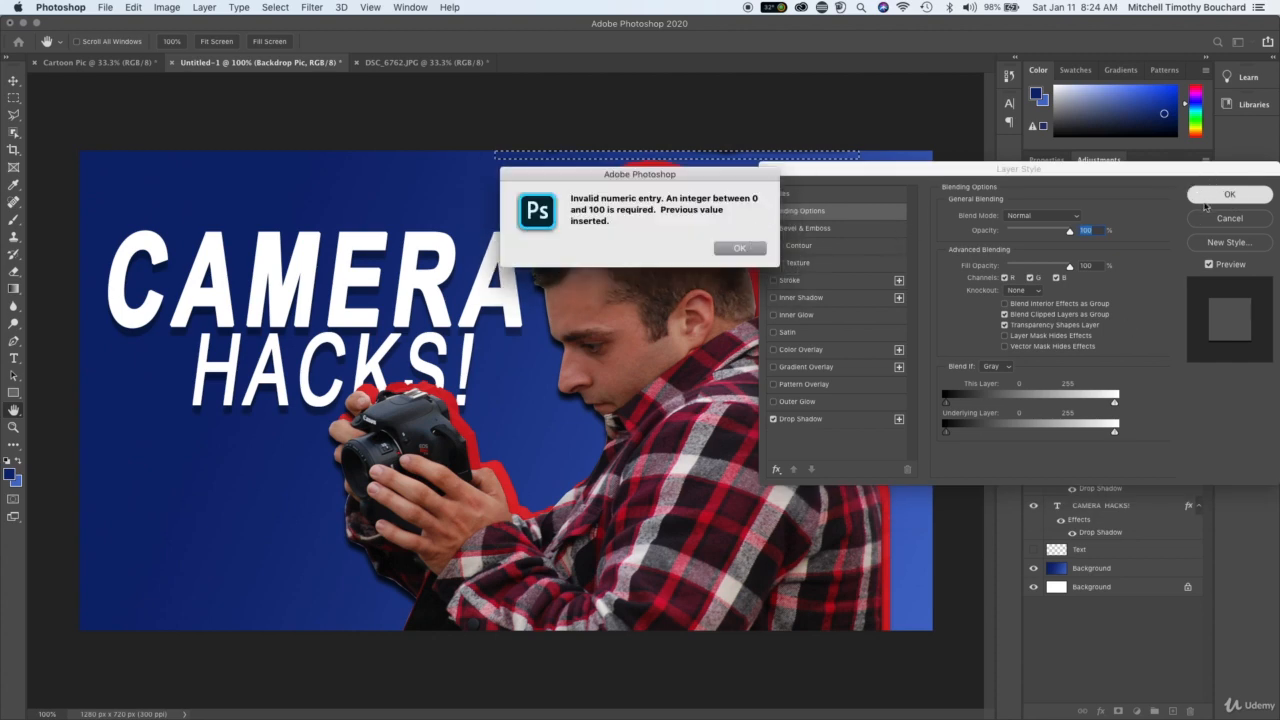
left_click(740, 249)
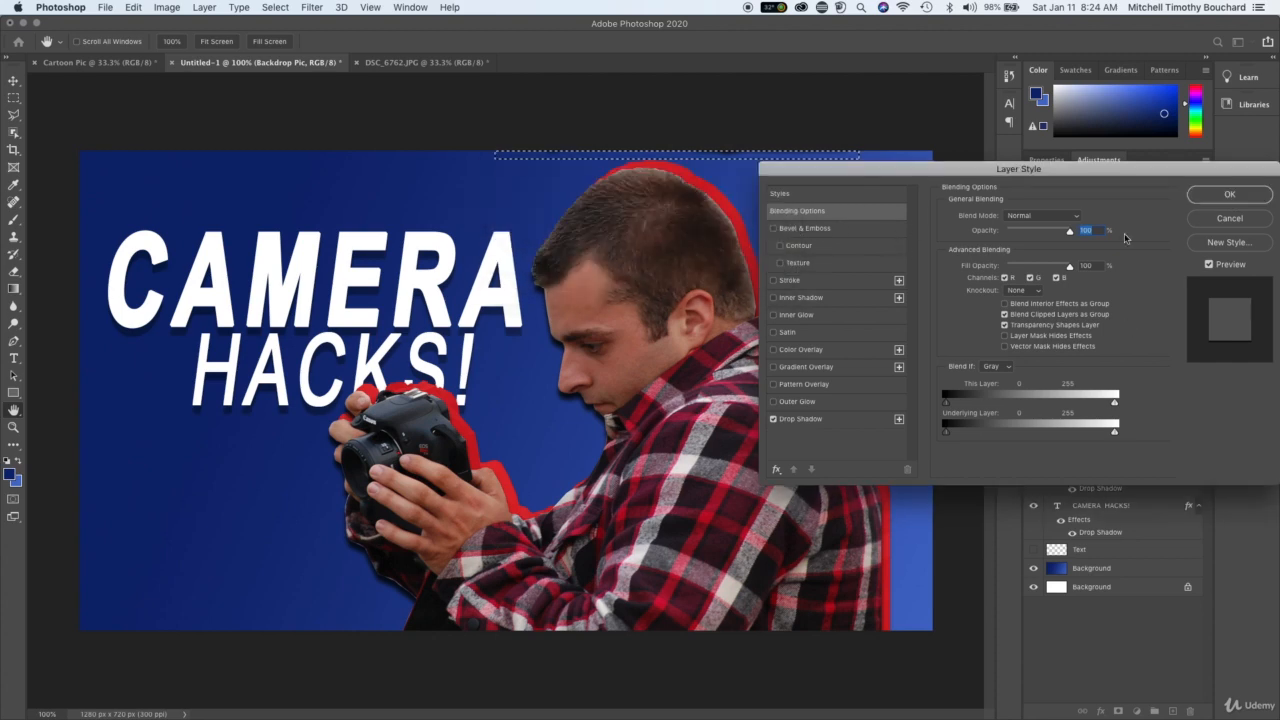
left_click(1201, 199)
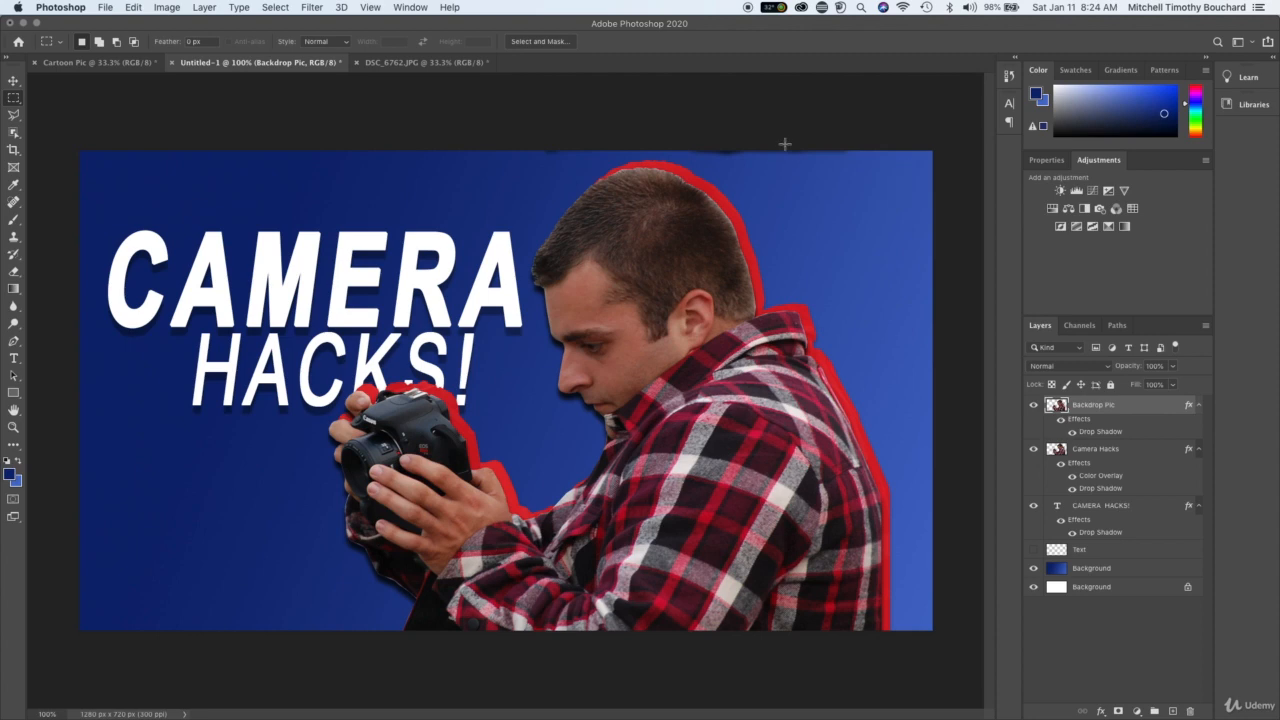
- Erase the dark leftover specks along the canvas's upper edge on the Backdrop Pic layer with an enlarged eraser tip
key("super+equal")
scroll(784, 145, "up", 10)
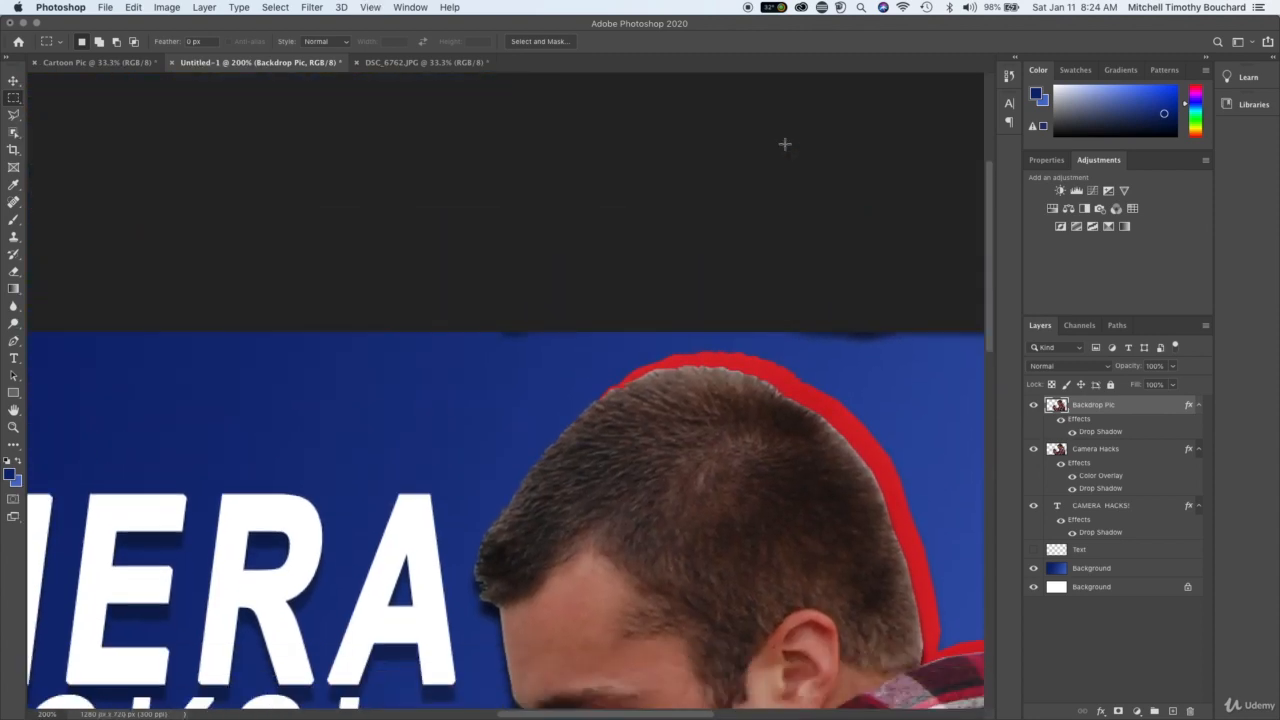
left_click(13, 272)
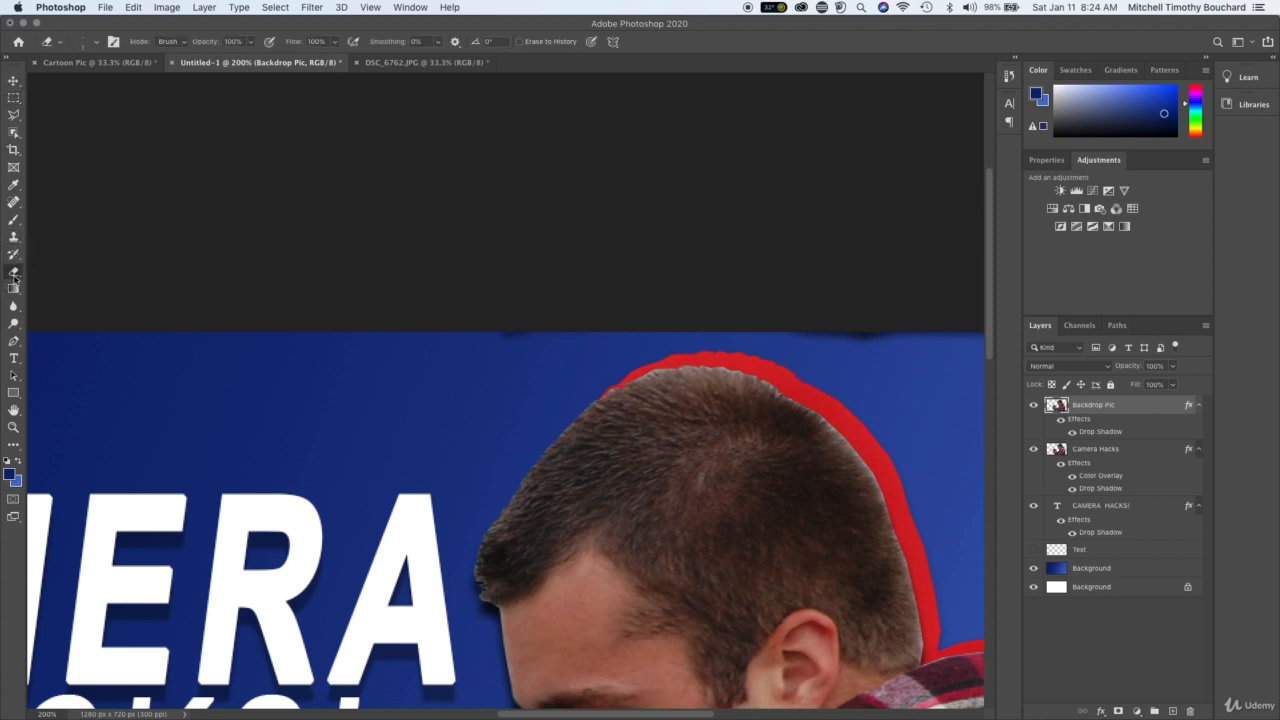
left_click(58, 45)
left_click(303, 323)
right_click(490, 400)
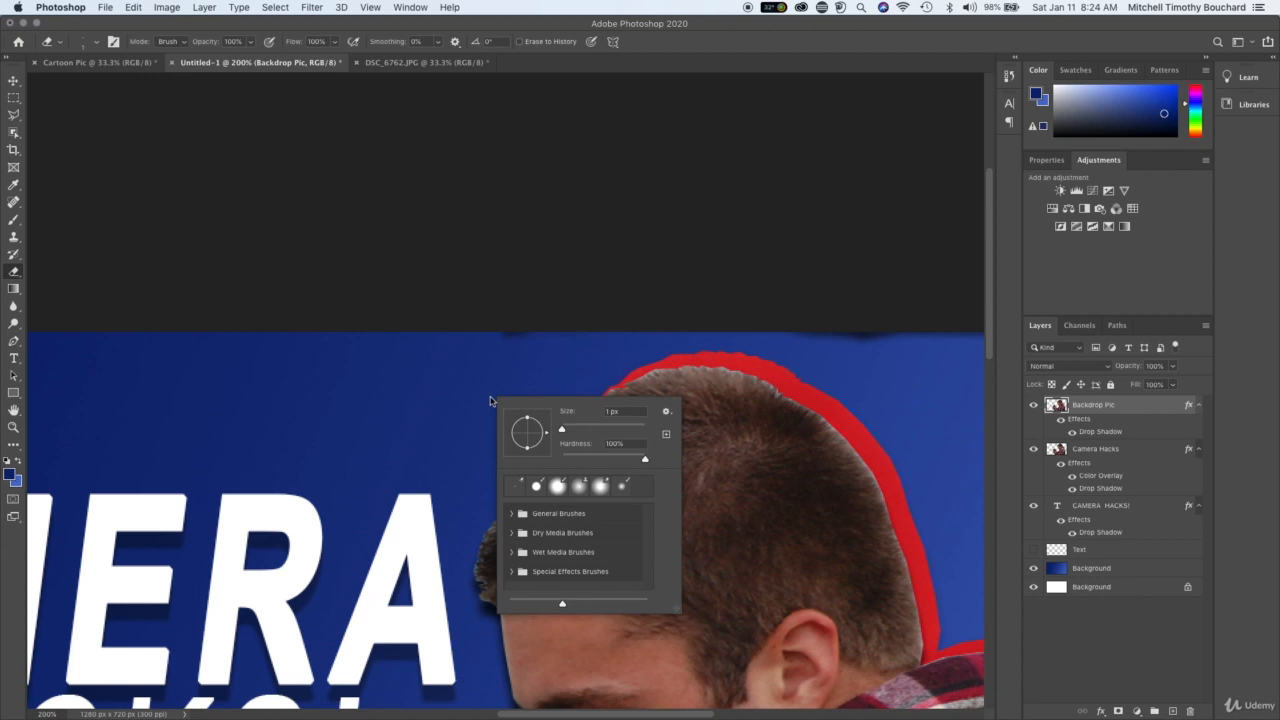
left_click(577, 430)
left_click(522, 360)
left_click_drag(507, 346, 556, 329)
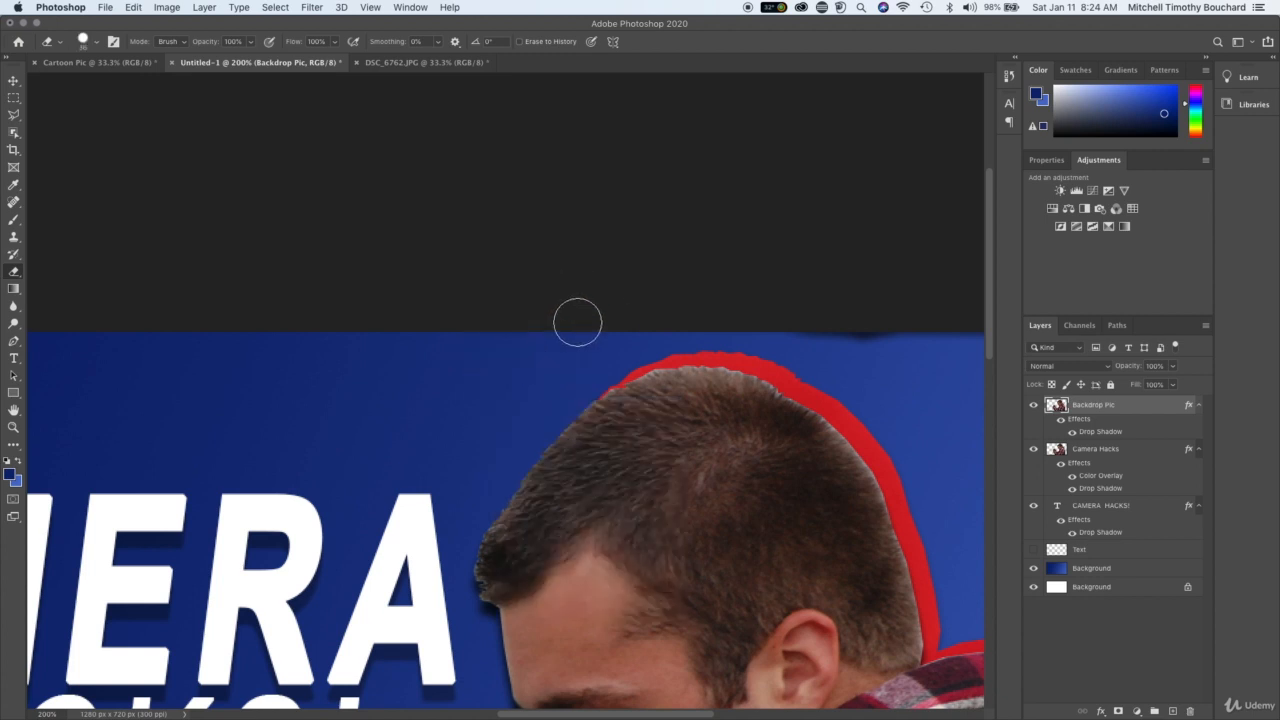
mouse_move(790, 320)
left_mouse_down()
mouse_move(886, 334)
mouse_move(873, 327)
left_mouse_up()
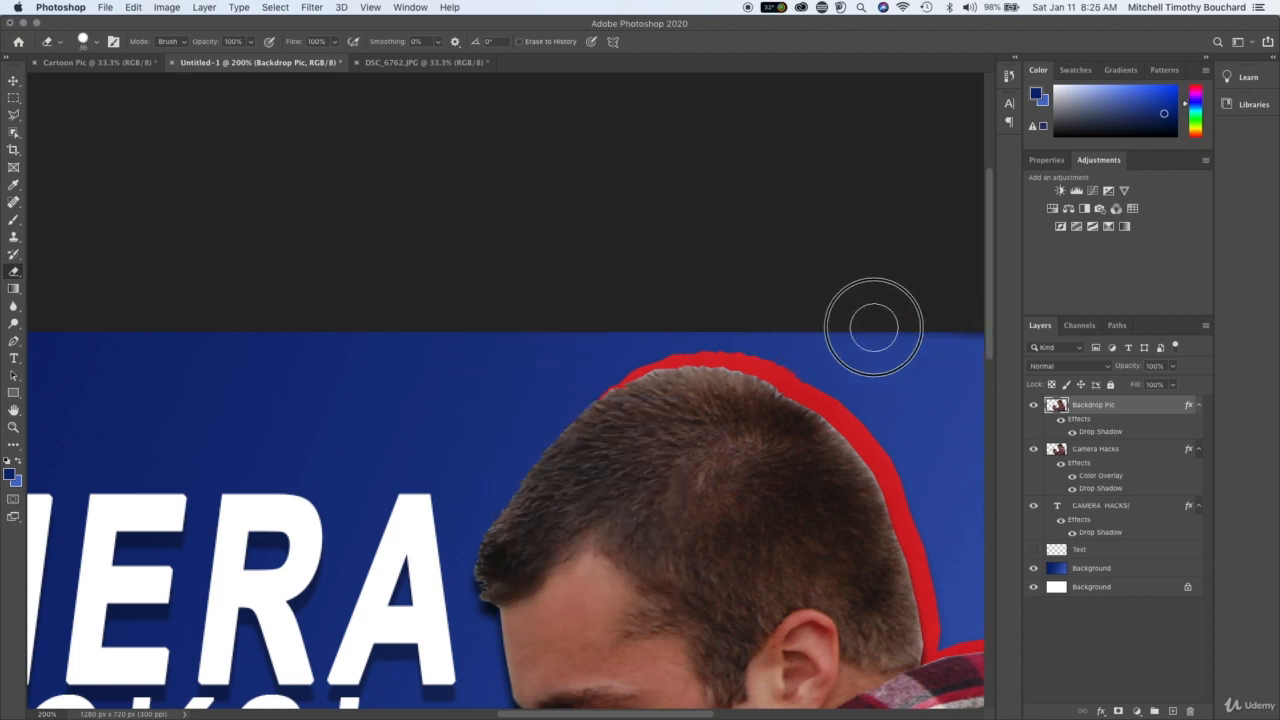
key("super+minus")
key("super+minus")
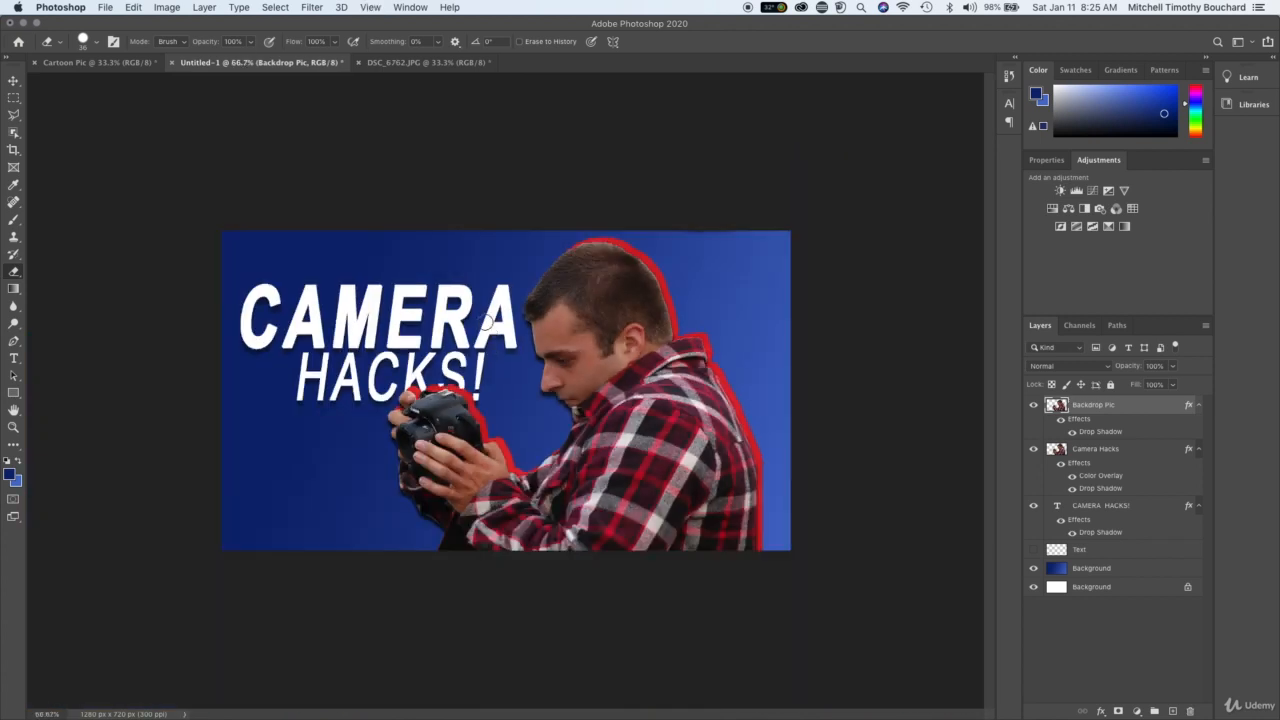
- Compare the thumbnail with and without the red silhouette layer, leaving the layer shown
left_click(1192, 670)
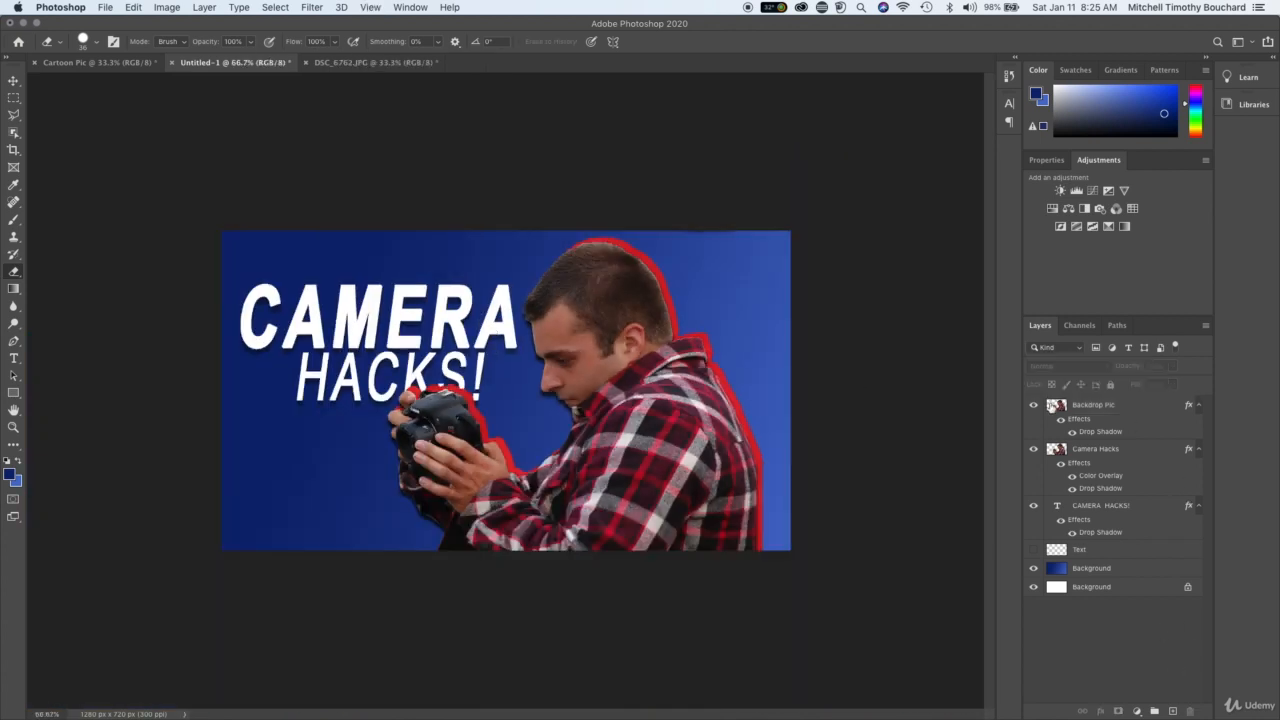
left_click(1034, 450)
left_click(1035, 450)
left_click(1035, 450)
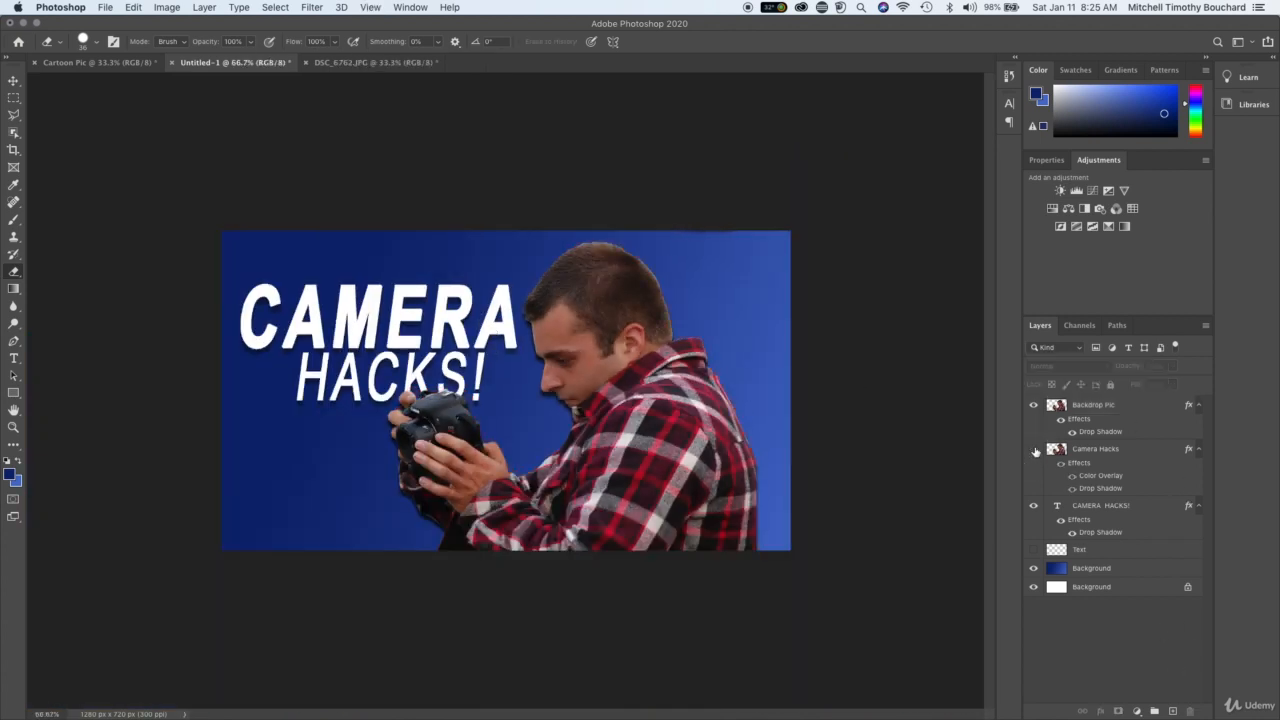
left_click(1035, 450)
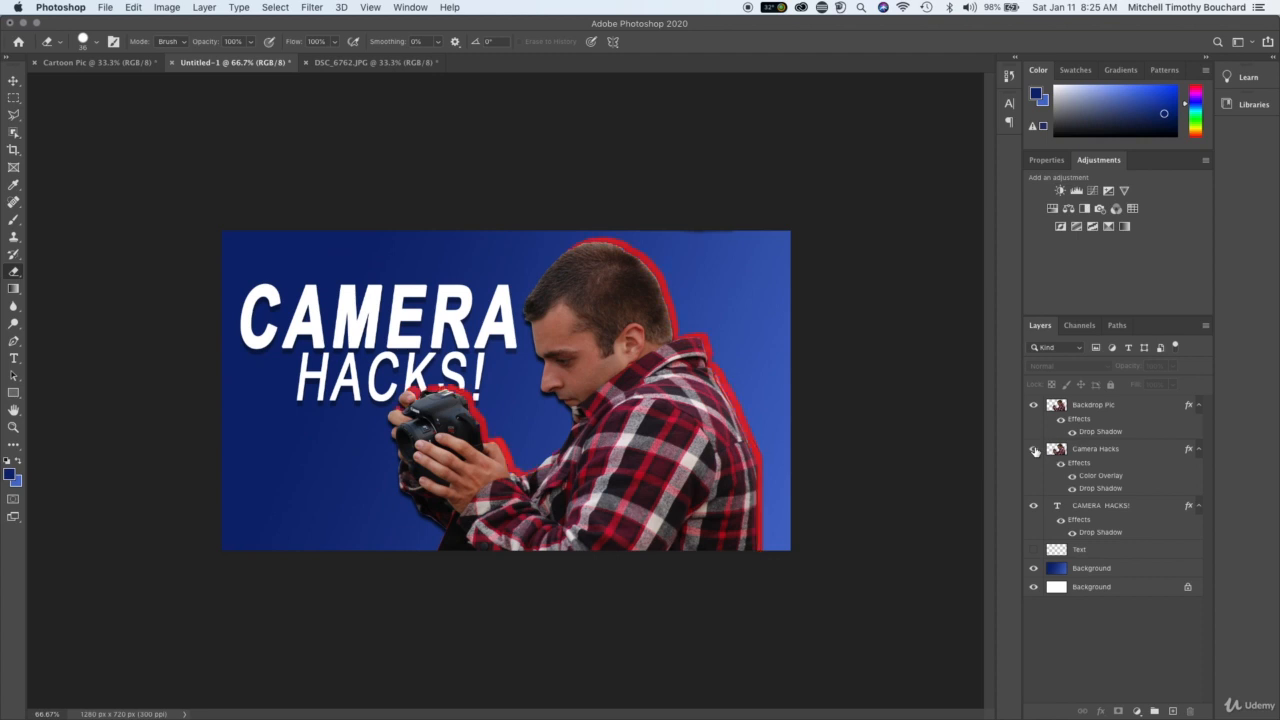
- Compare the finished thumbnail at 100% with the original photo DSC_6762.JPG and return to the thumbnail document
left_click(355, 63)
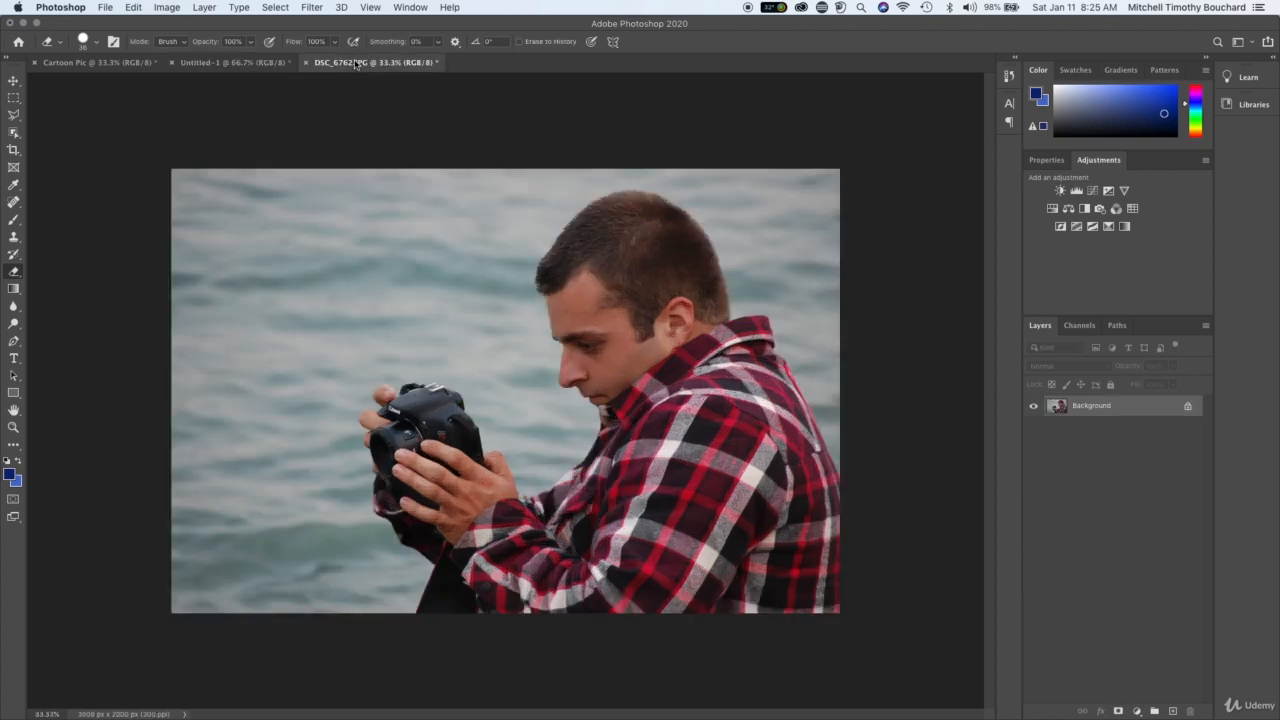
left_click(257, 63)
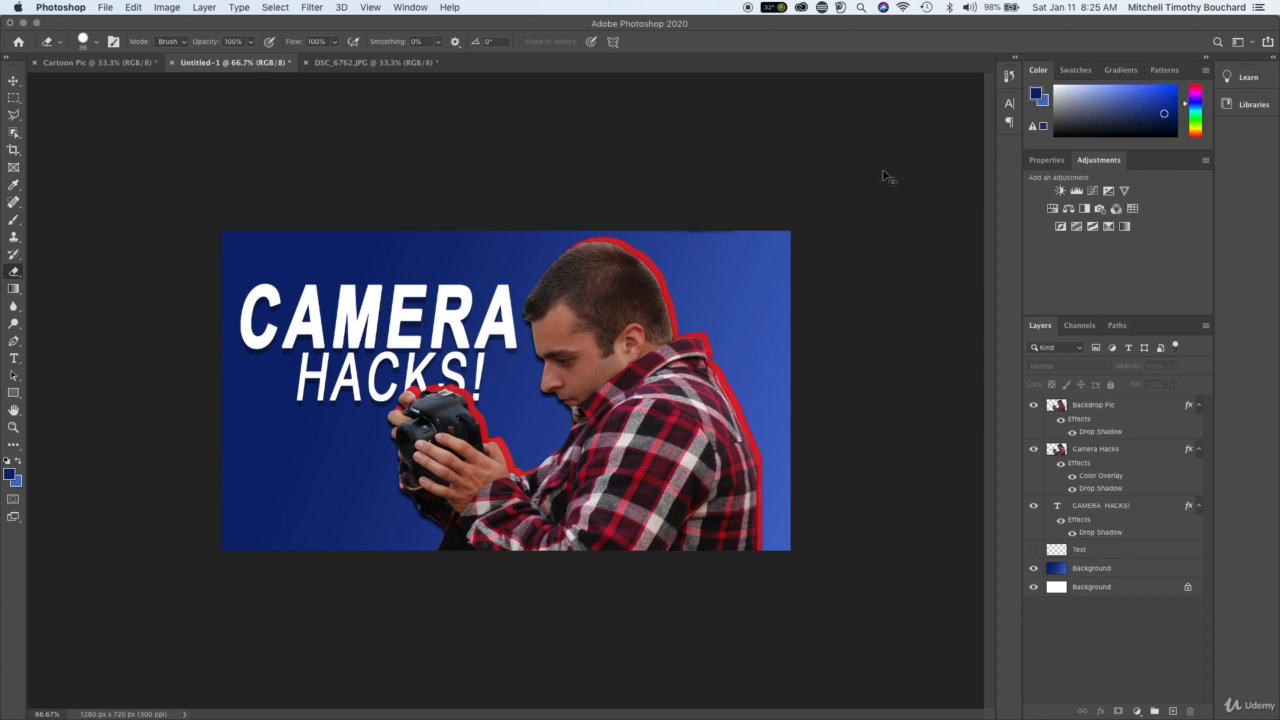
key("super+1")
left_click(398, 64)
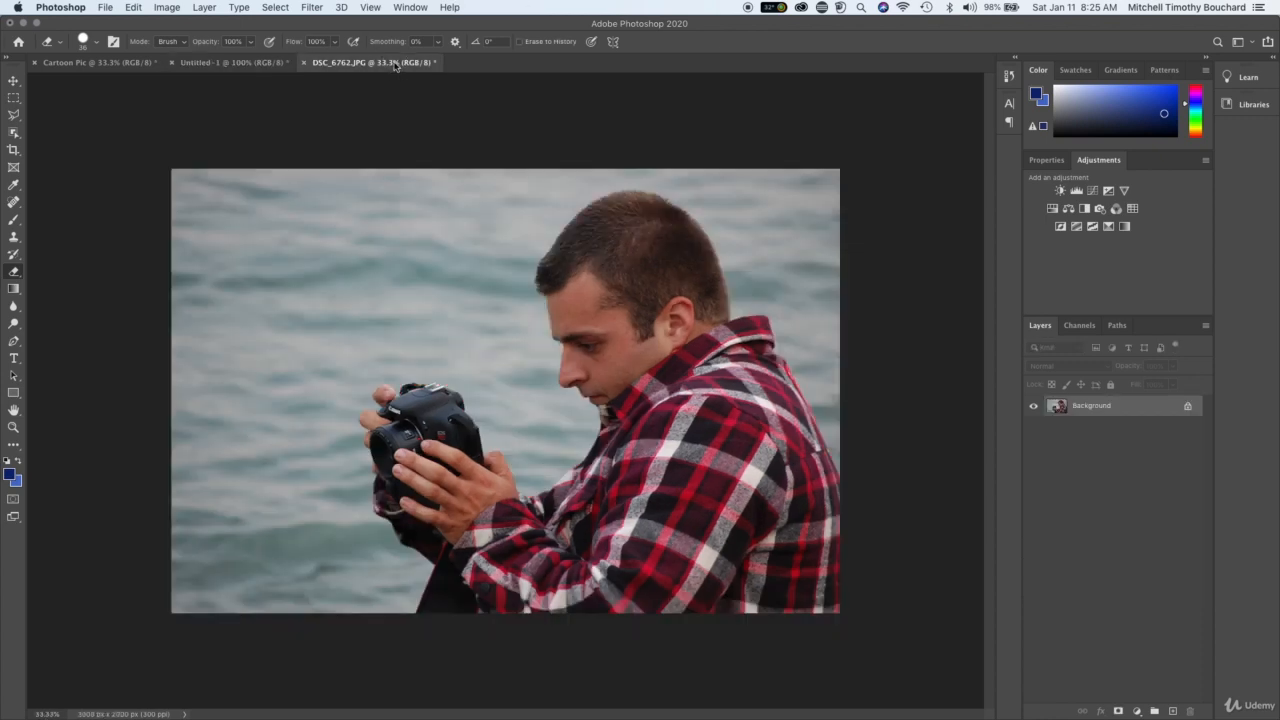
left_click(254, 64)
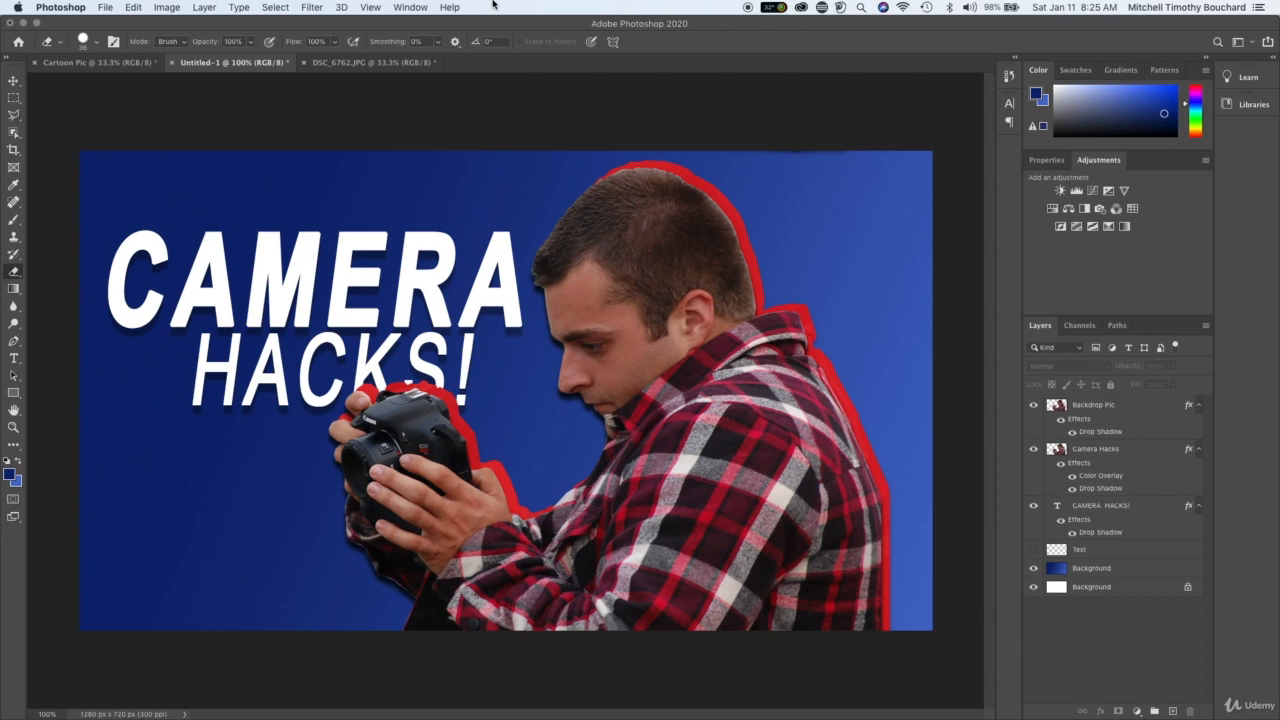